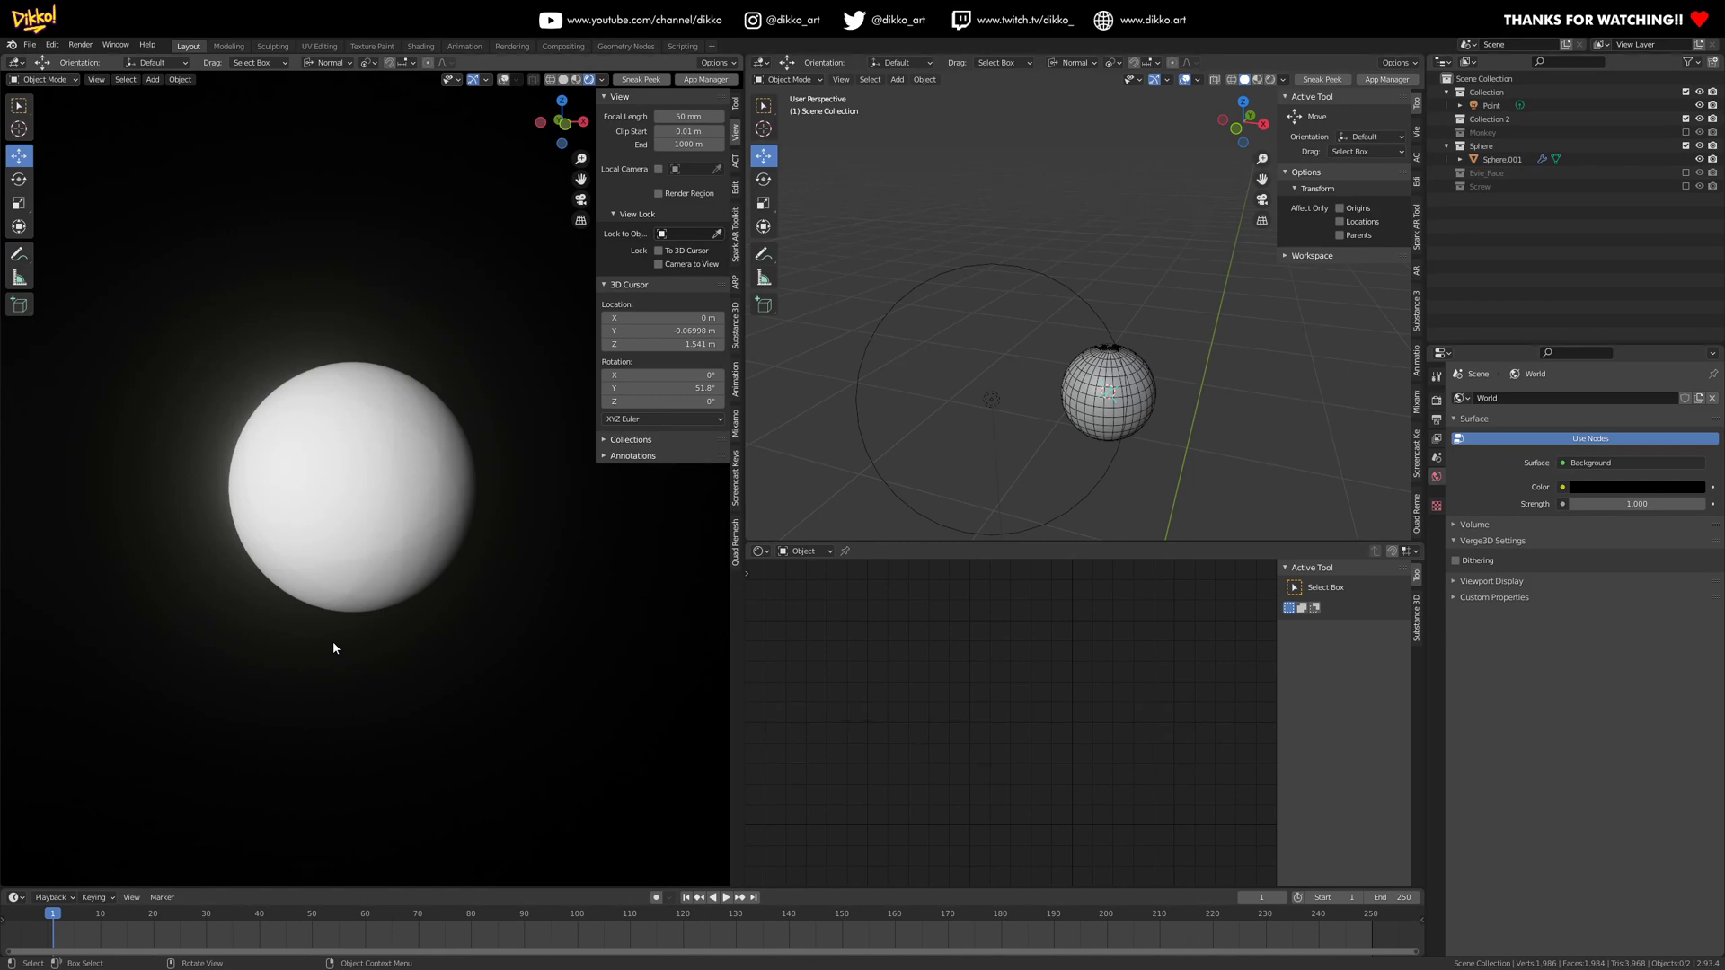
- Select the sphere and move its Principled BSDF node well away from the Material Output node in the shader editor
left_click(418, 494)
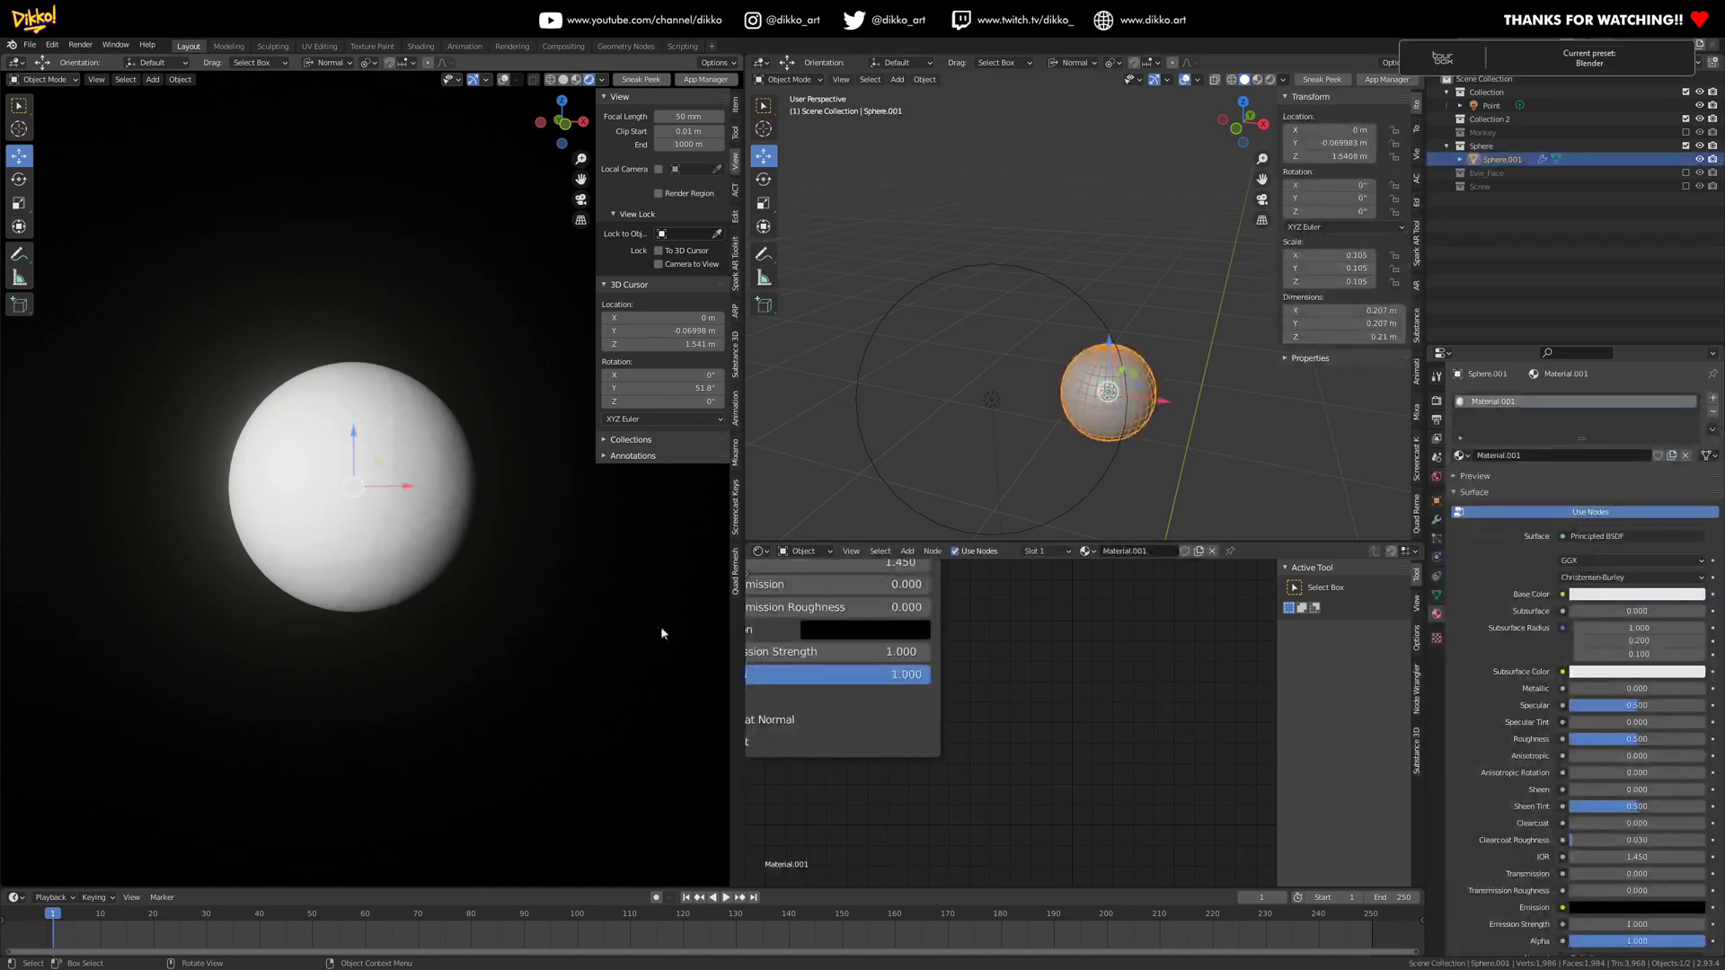
scroll(899, 701, "up", 3)
scroll(1001, 712, "down", 5)
middle_click_drag(1024, 665, 846, 760)
middle_click_drag(798, 642, 881, 590)
left_click_drag(855, 573, 938, 643)
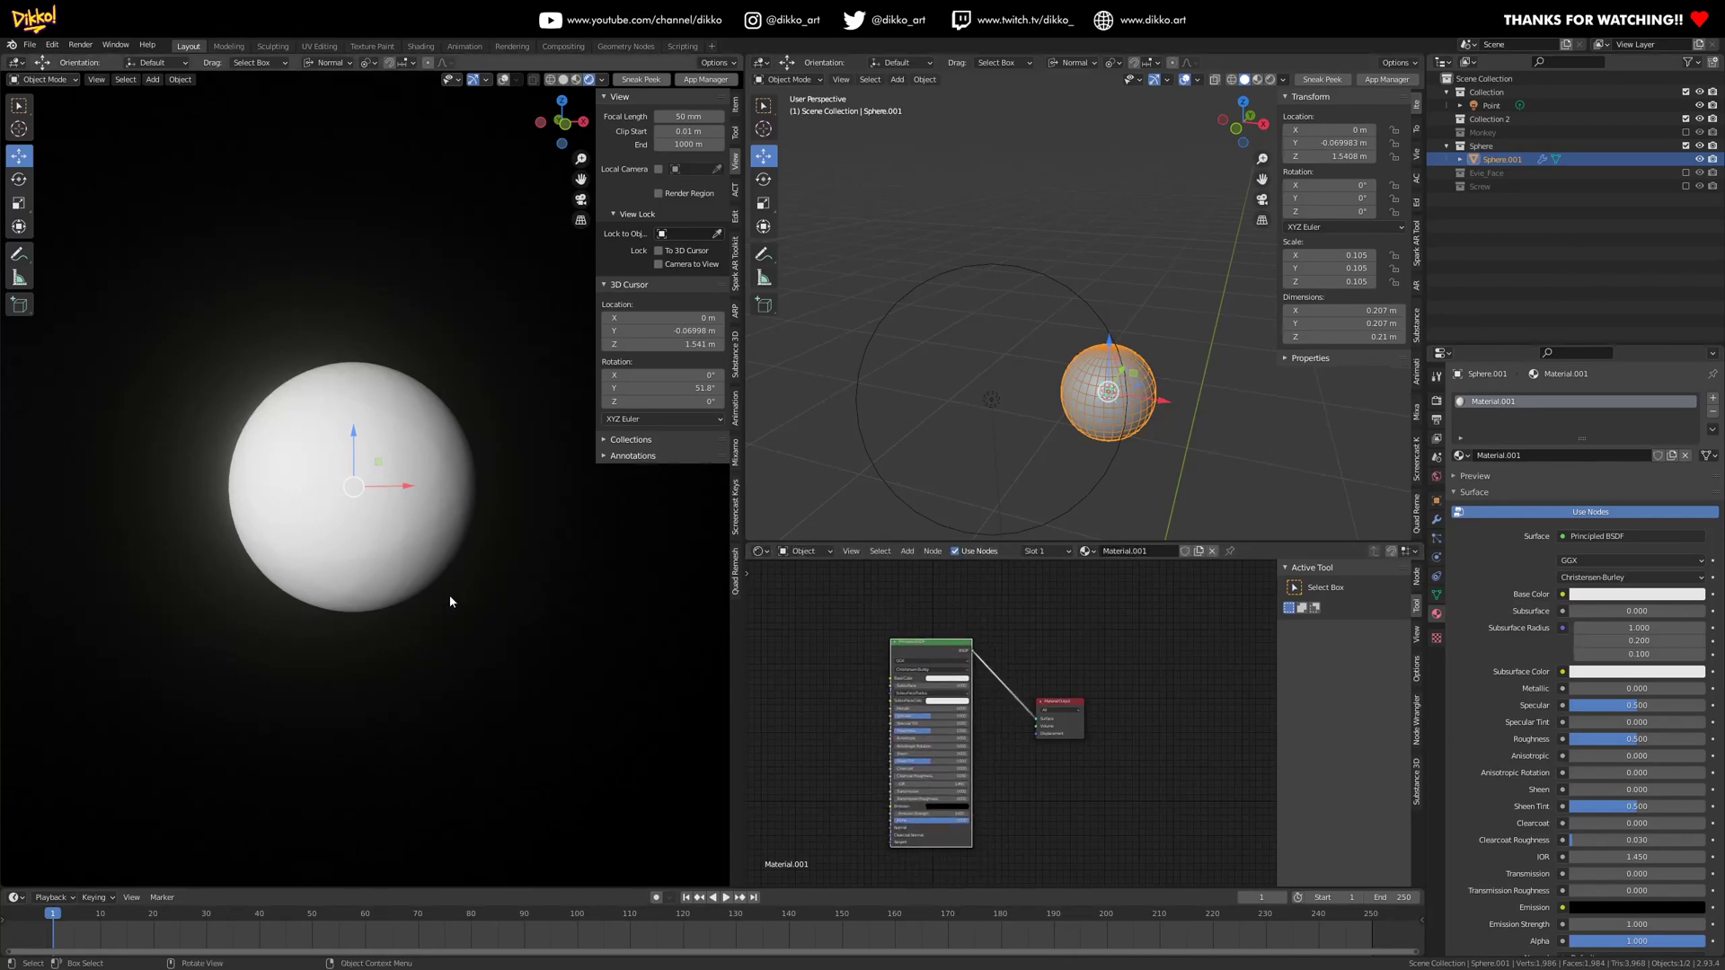
left_click_drag(948, 643, 860, 588)
middle_click_drag(976, 800, 1035, 843)
scroll(939, 723, "up", 2)
mouse_move(899, 625)
left_mouse_down()
mouse_move(985, 594)
mouse_move(889, 599)
left_mouse_up()
- Add the SimpleToon V3.002 group node and place it in front of the Material Output node
middle_click_drag(1018, 756, 957, 634)
key("shift+a")
mouse_move(956, 767)
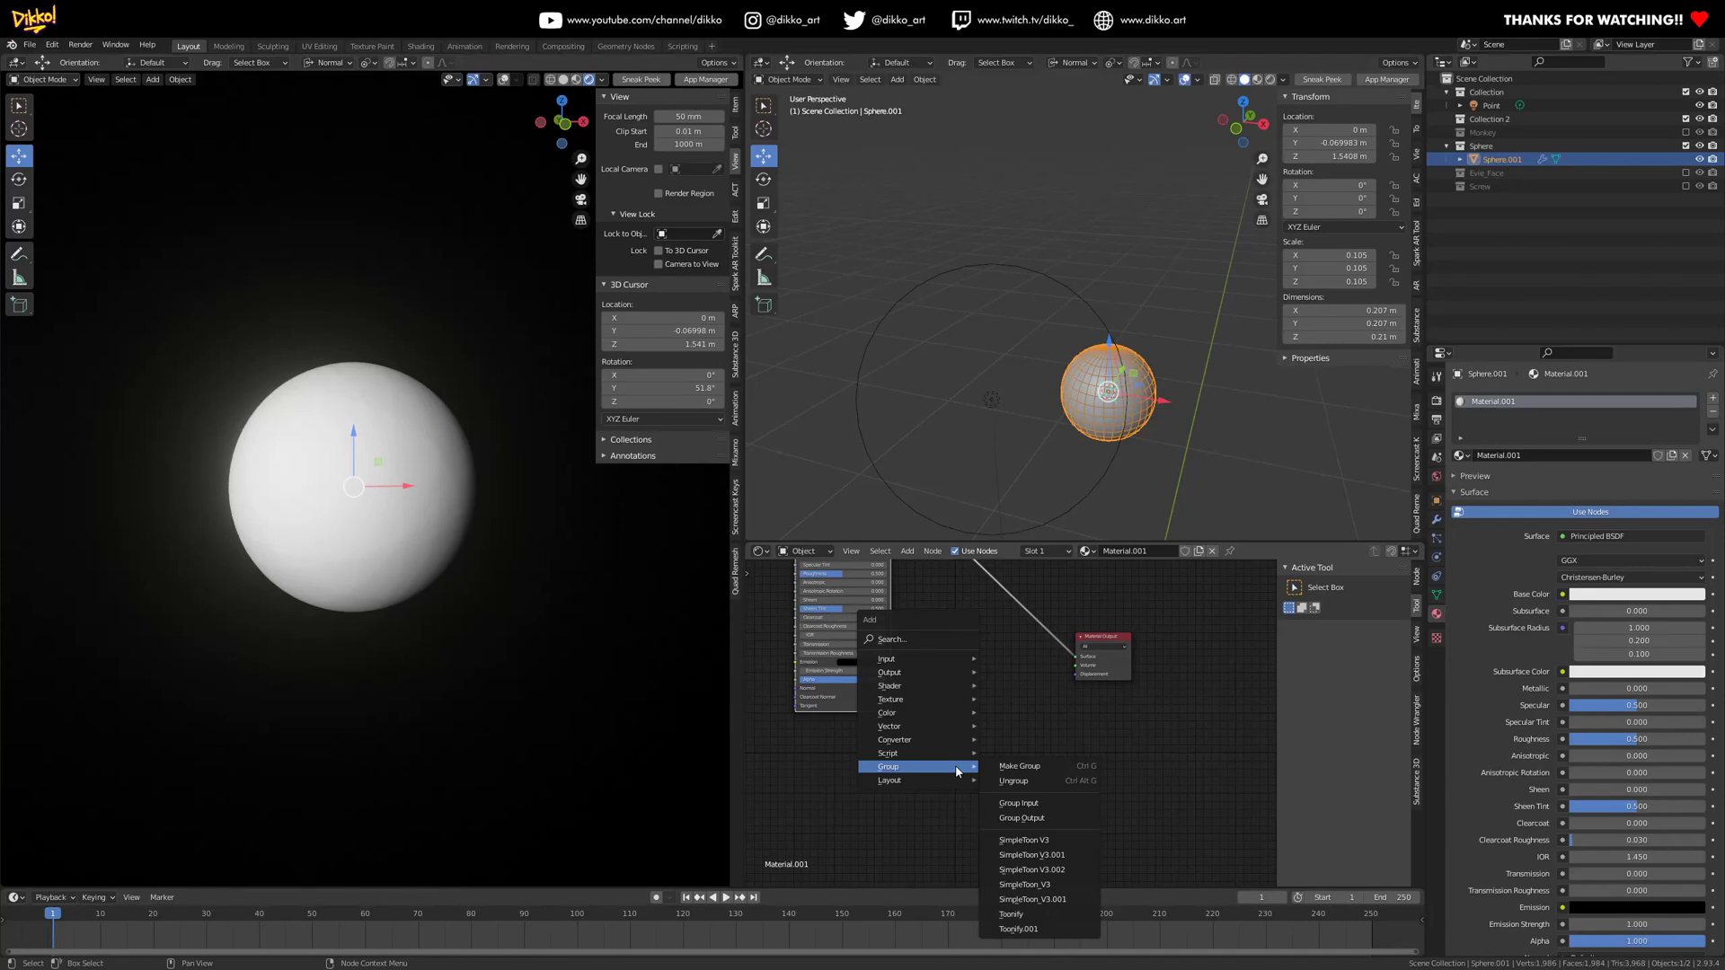
left_click(1069, 870)
left_click(944, 643)
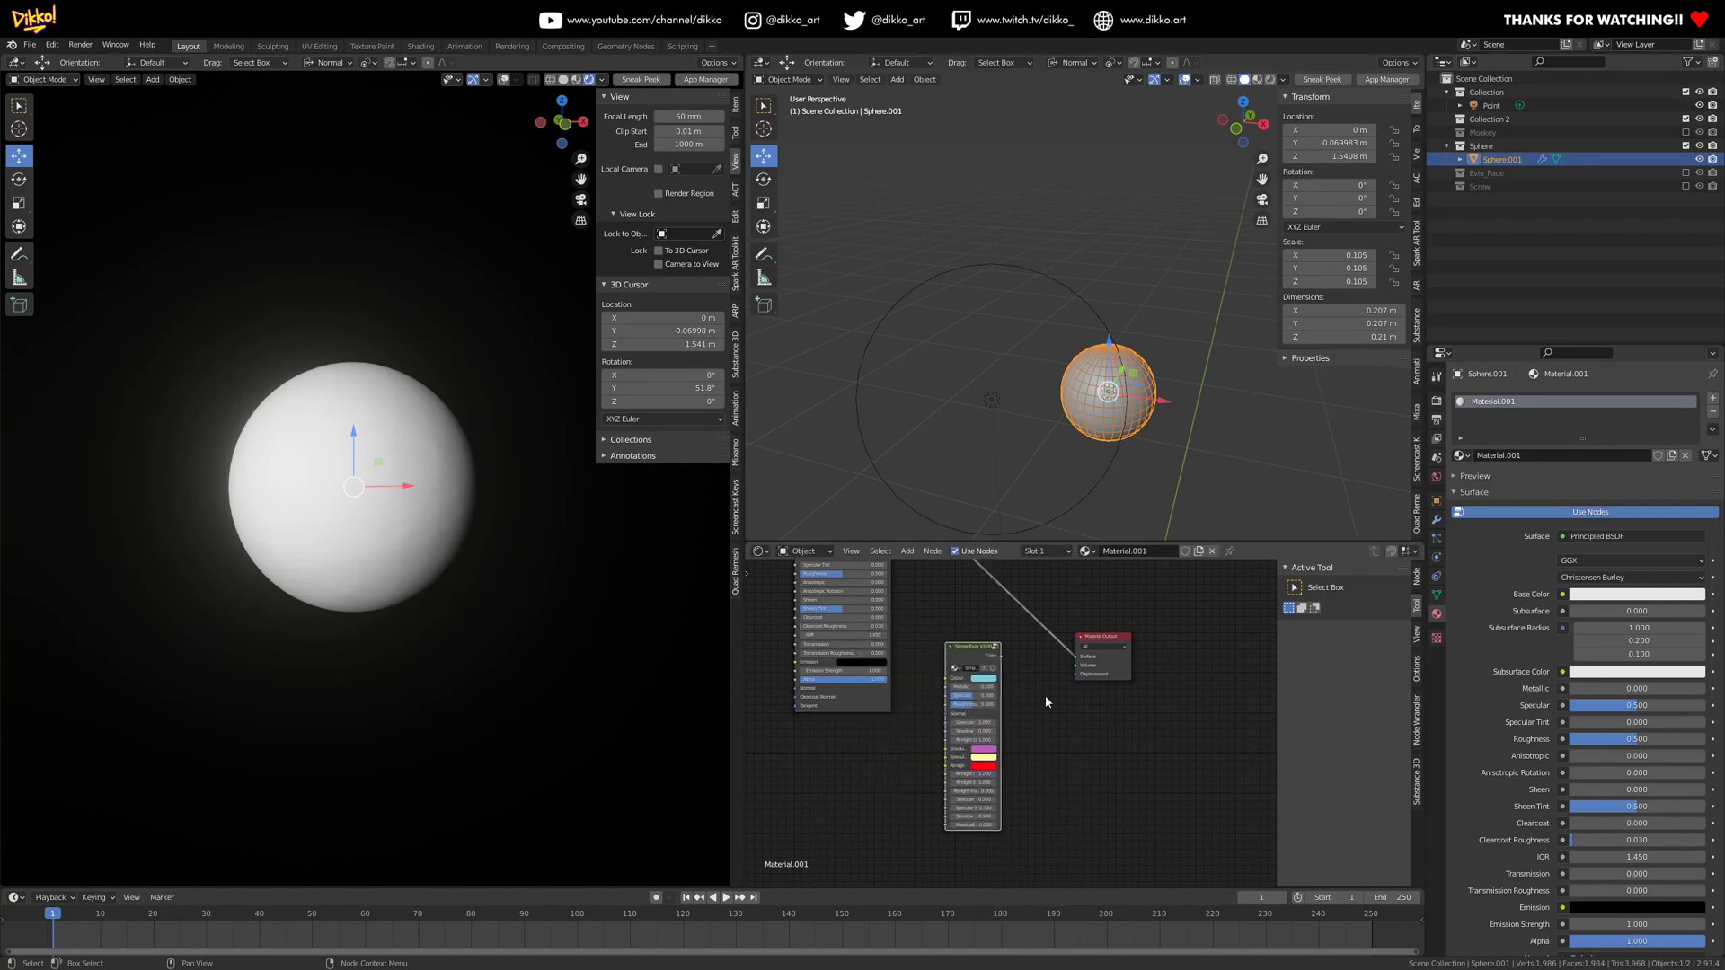
scroll(1045, 691, "up", 3)
middle_click_drag(1035, 651, 999, 662)
scroll(1016, 719, "down", 1)
left_click_drag(925, 600, 937, 597)
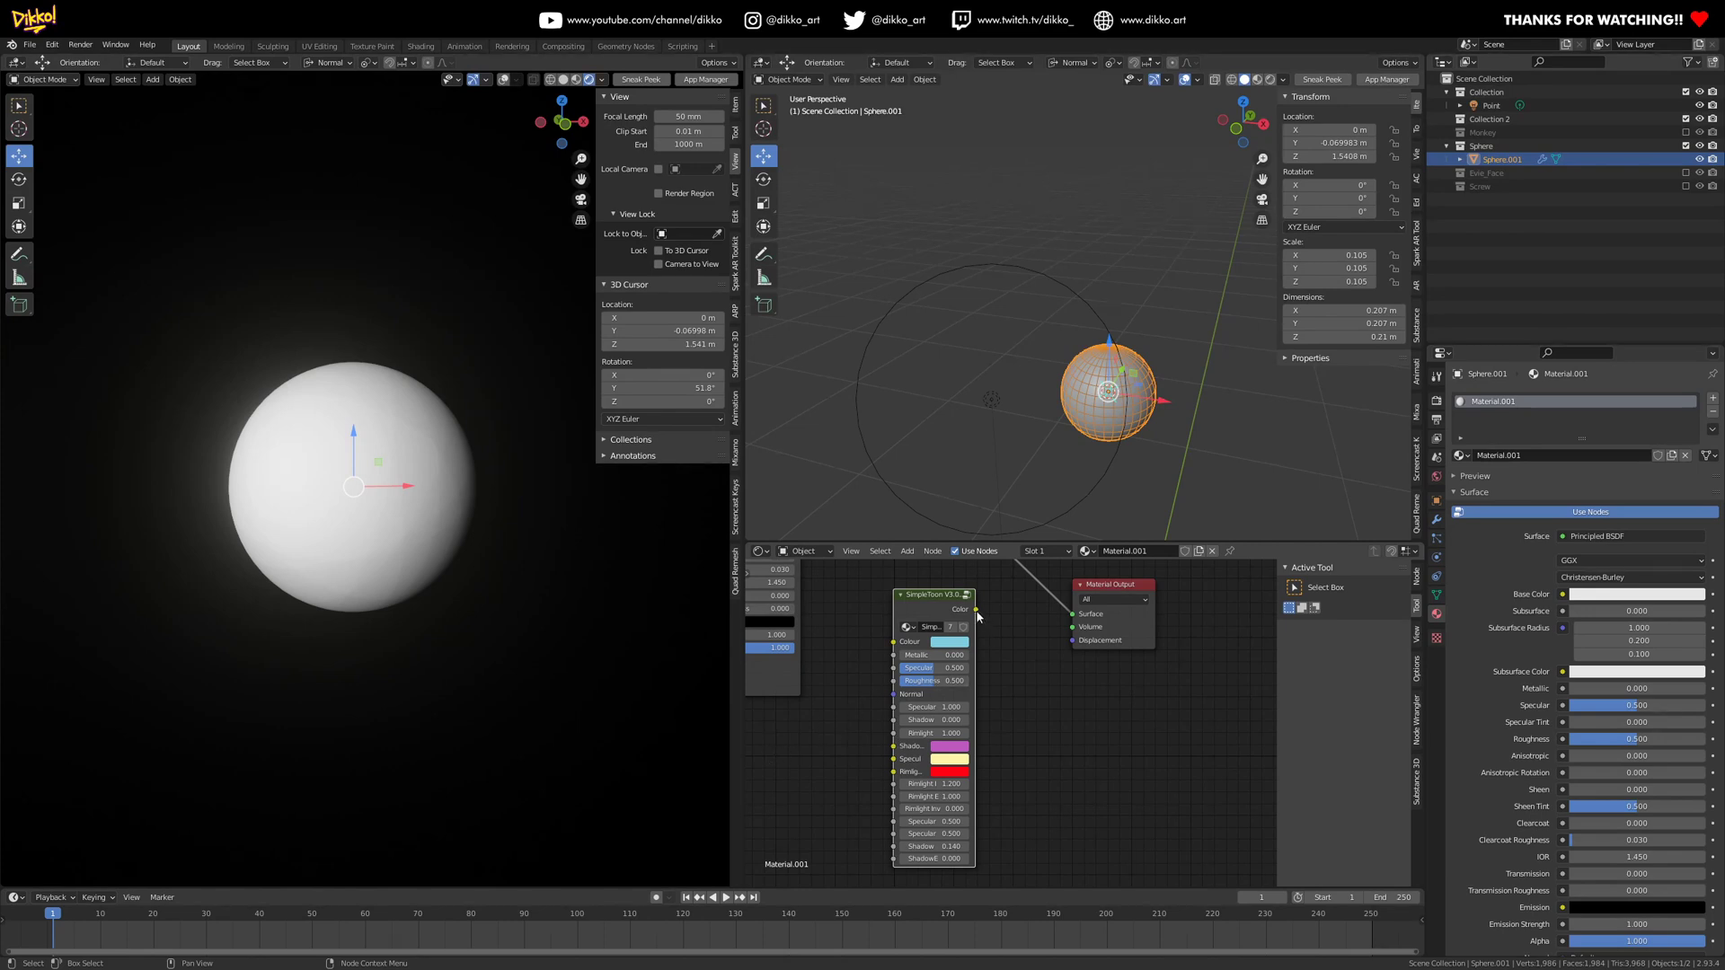
- Connect the SimpleToon Color output to the Material Output's Surface input and set Shadow Opacity to 1.000
left_click_drag(975, 609, 1071, 616)
mouse_move(618, 512)
middle_mouse_down()
mouse_move(375, 573)
mouse_move(482, 530)
mouse_move(493, 575)
mouse_move(354, 557)
mouse_move(429, 528)
mouse_move(392, 558)
mouse_move(470, 628)
mouse_move(427, 584)
mouse_move(446, 550)
mouse_move(330, 543)
mouse_move(353, 550)
middle_mouse_up()
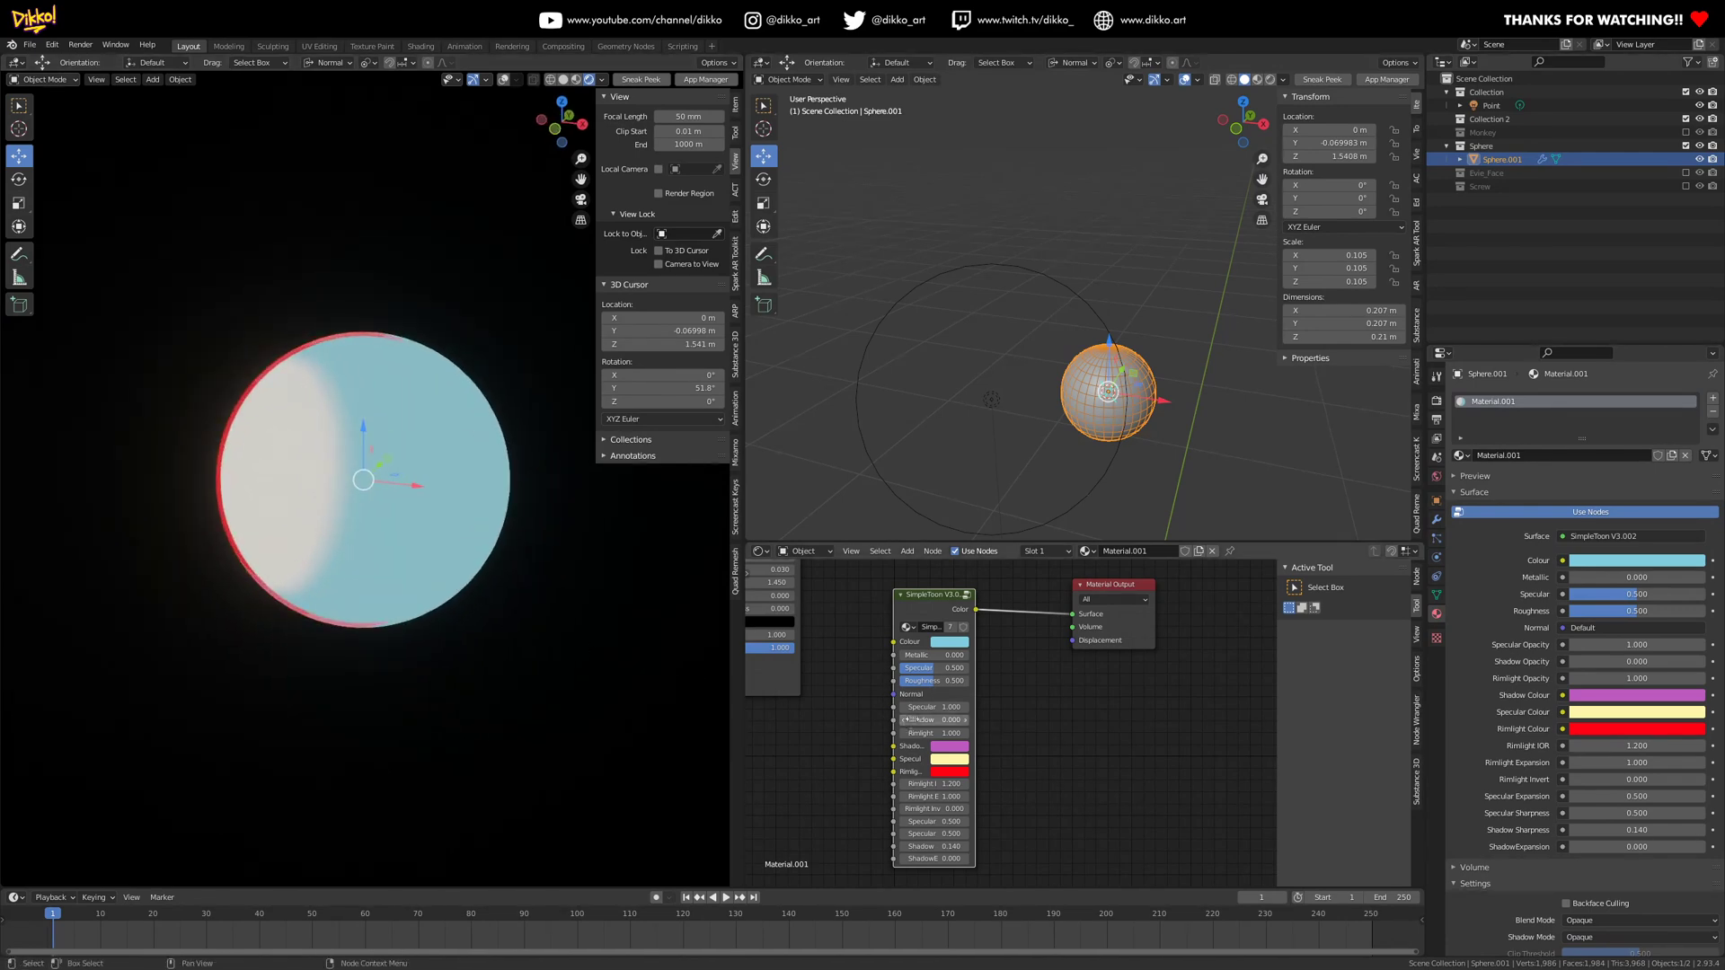
left_click_drag(925, 720, 988, 720)
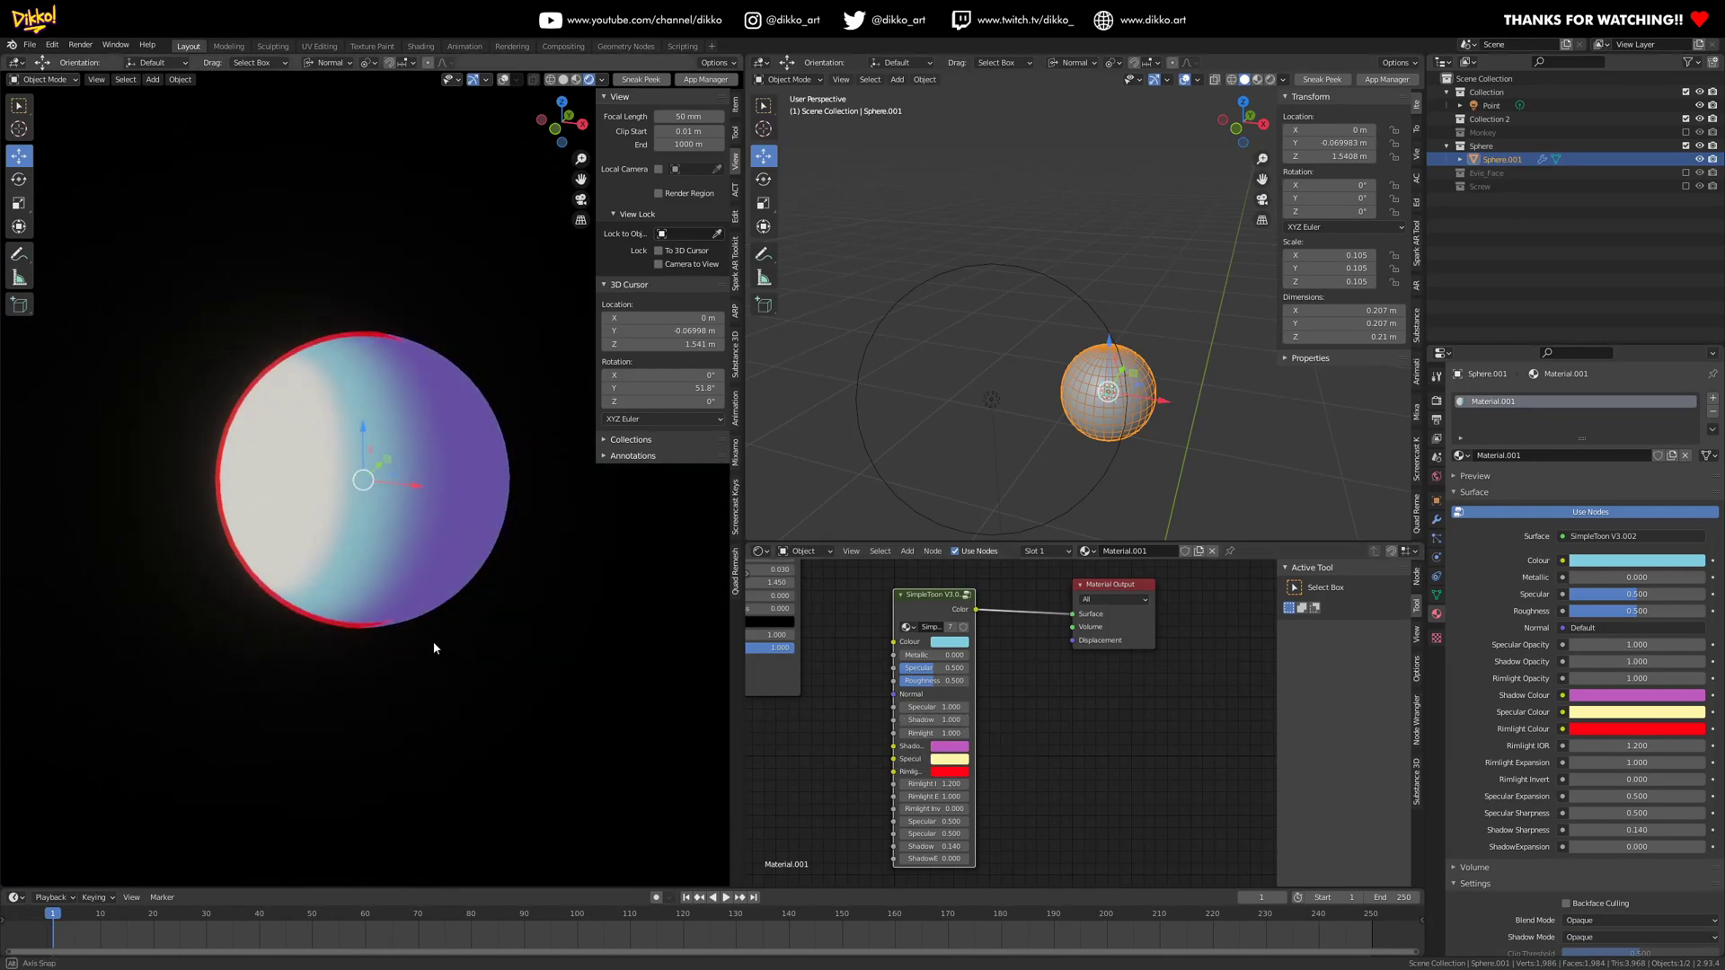
mouse_move(435, 643)
middle_mouse_down()
mouse_move(493, 635)
mouse_move(450, 703)
mouse_move(455, 639)
mouse_move(460, 653)
middle_mouse_up()
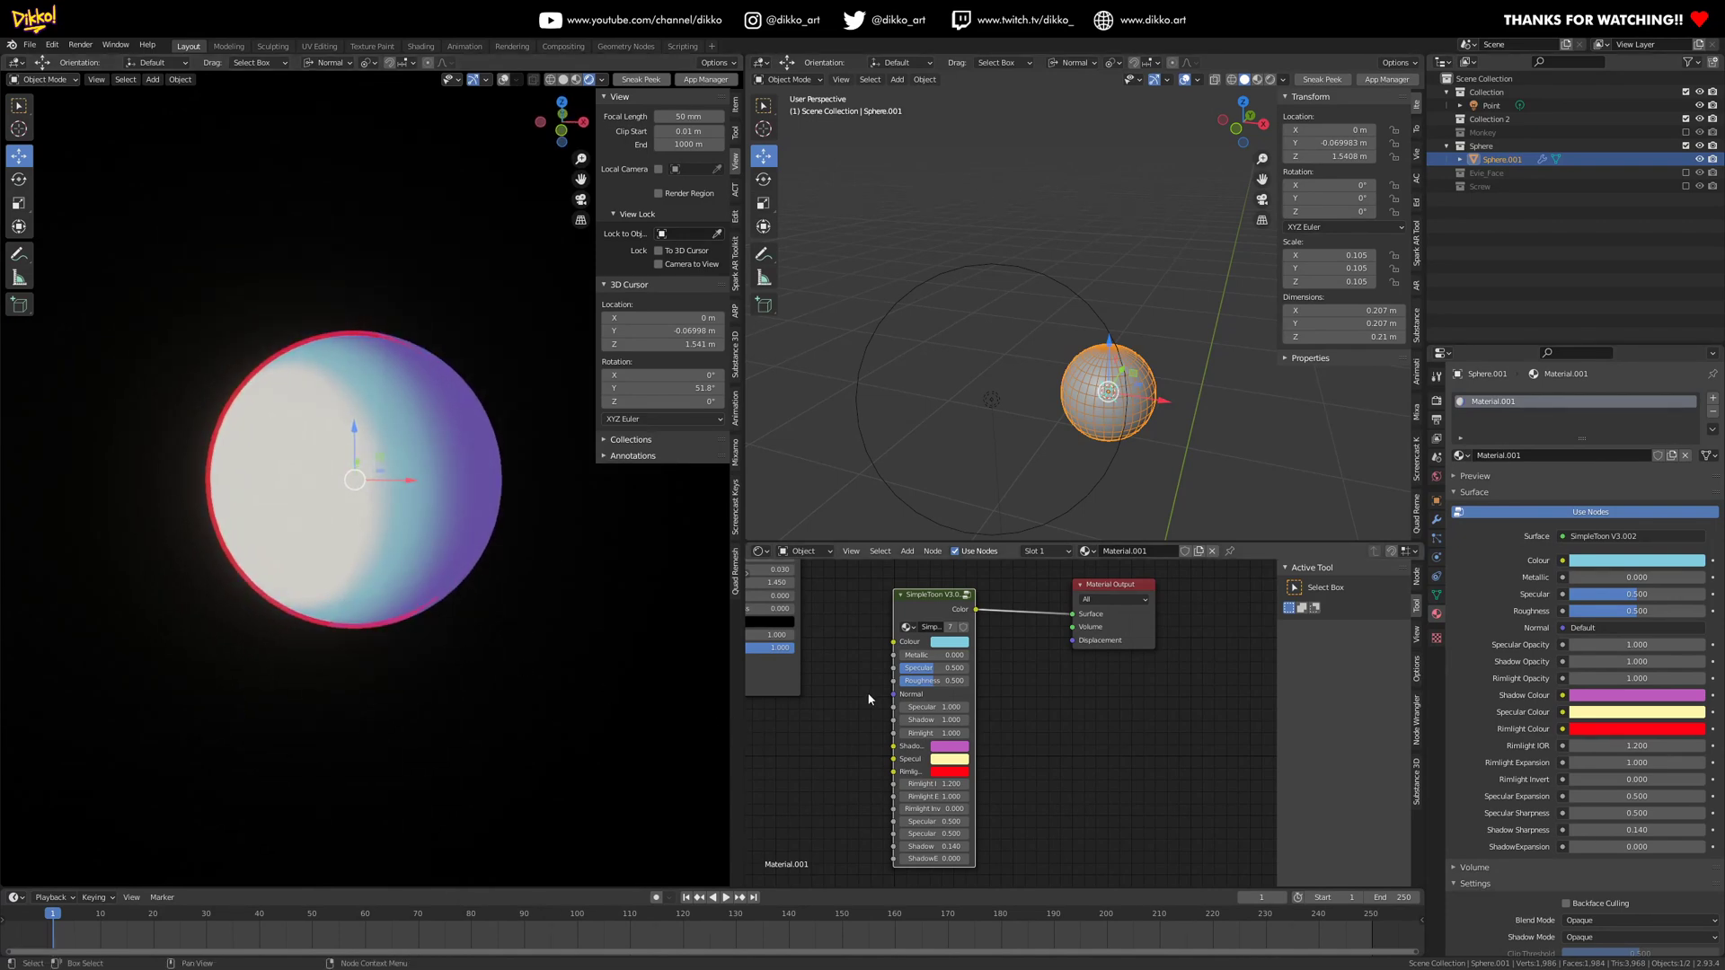
- Reposition the SimpleToon and Material Output nodes so they sit close beside each other, clear of the Principled BSDF node
left_click_drag(939, 609, 981, 601)
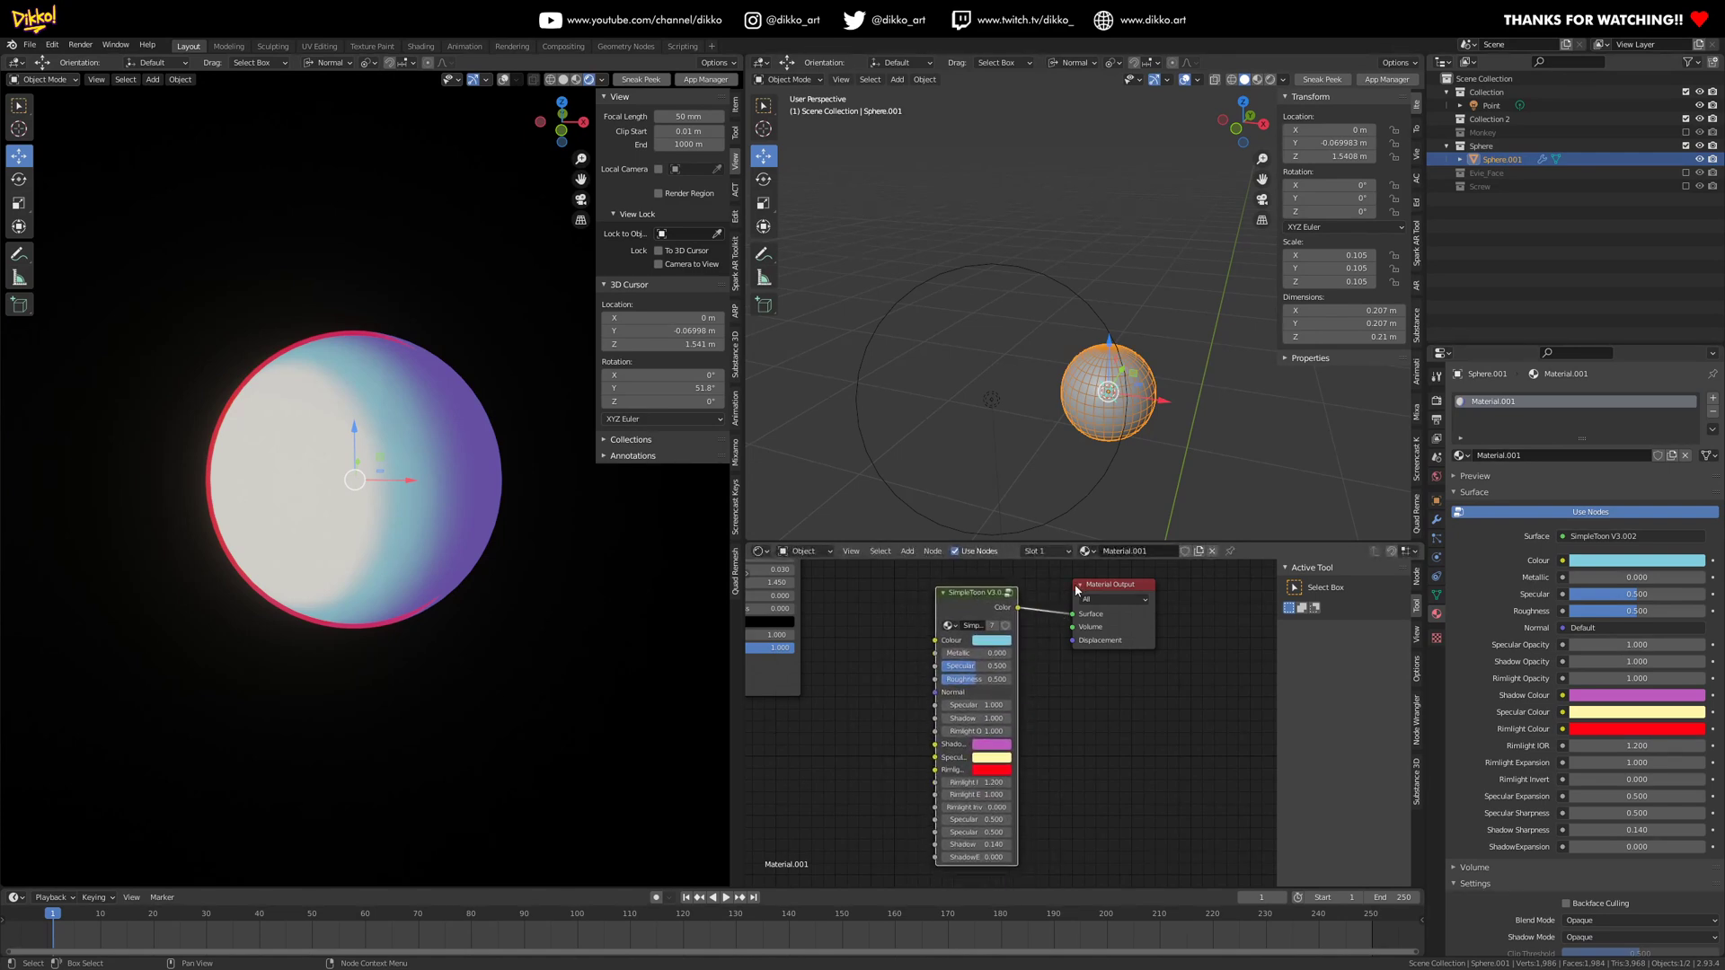
left_click_drag(1118, 592, 1157, 601)
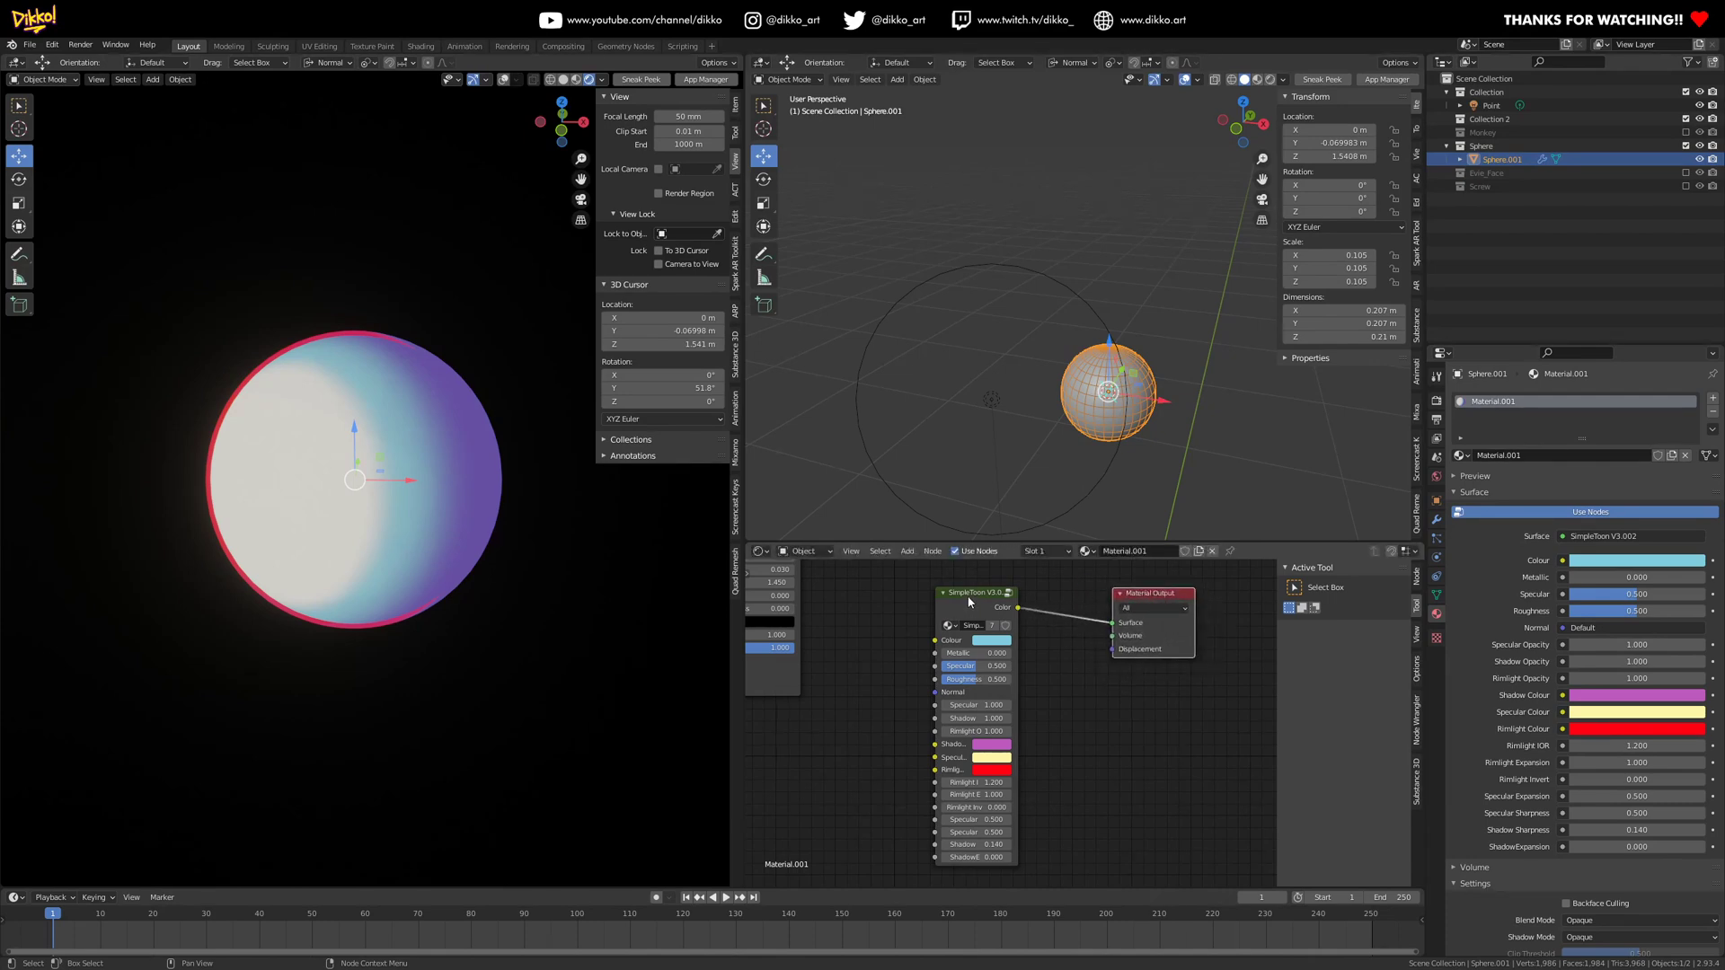
left_click_drag(968, 597, 1032, 591)
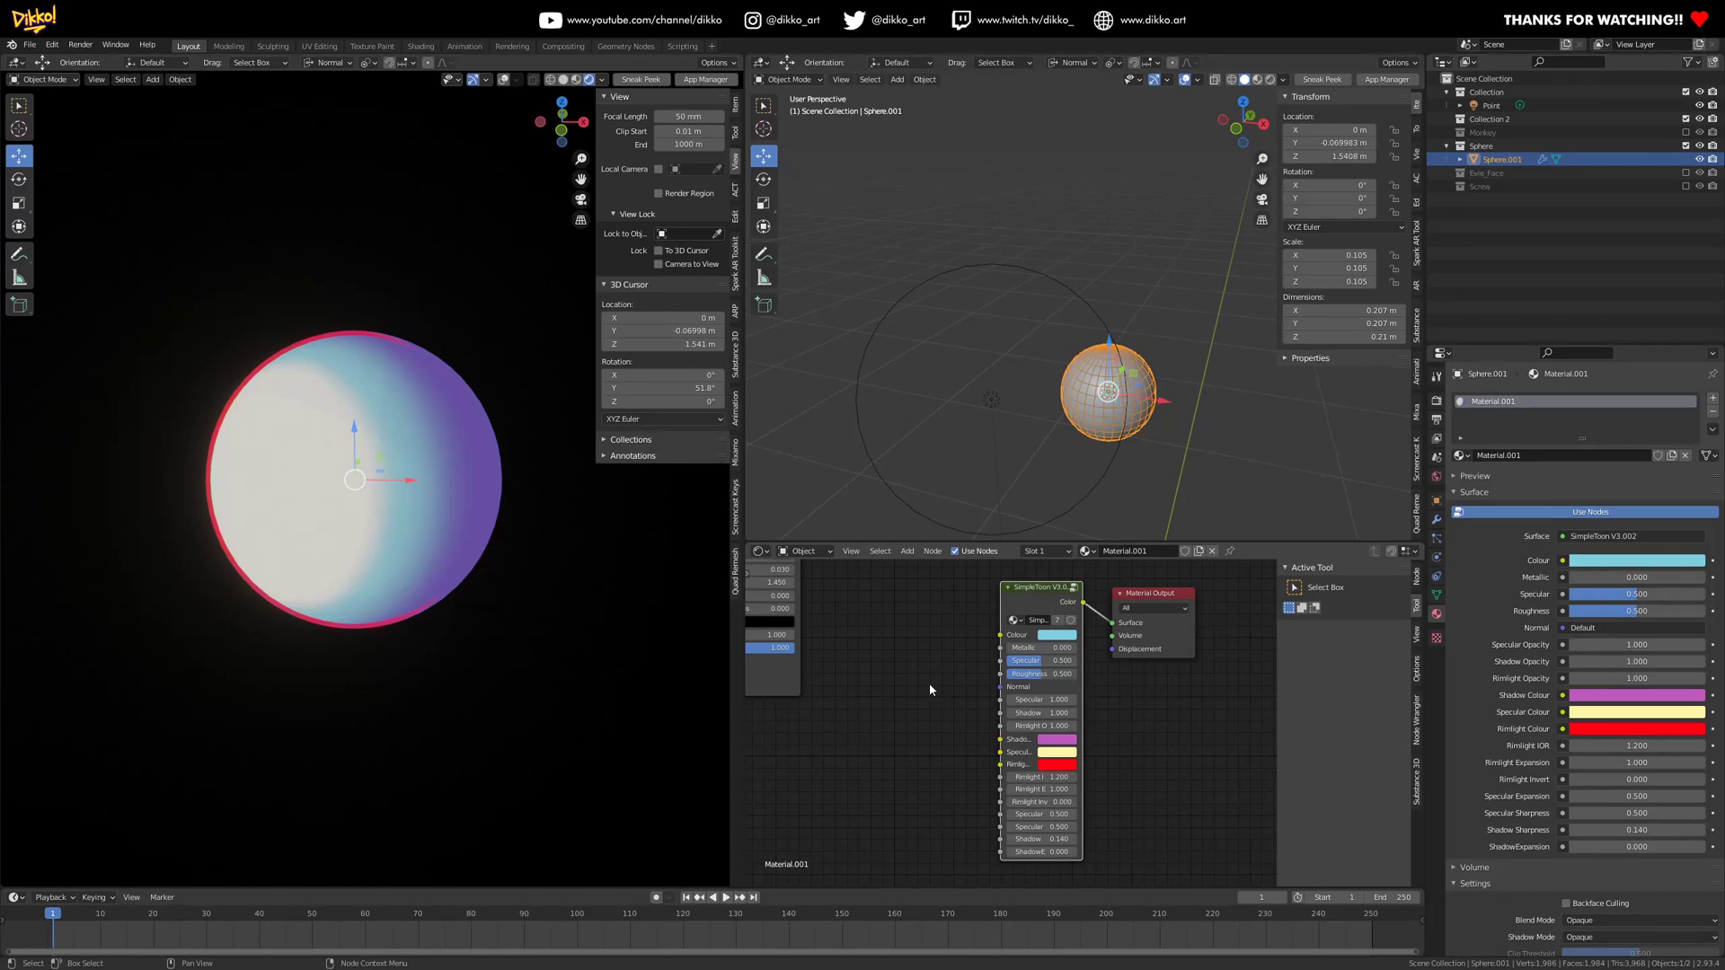
middle_click_drag(928, 682, 825, 697)
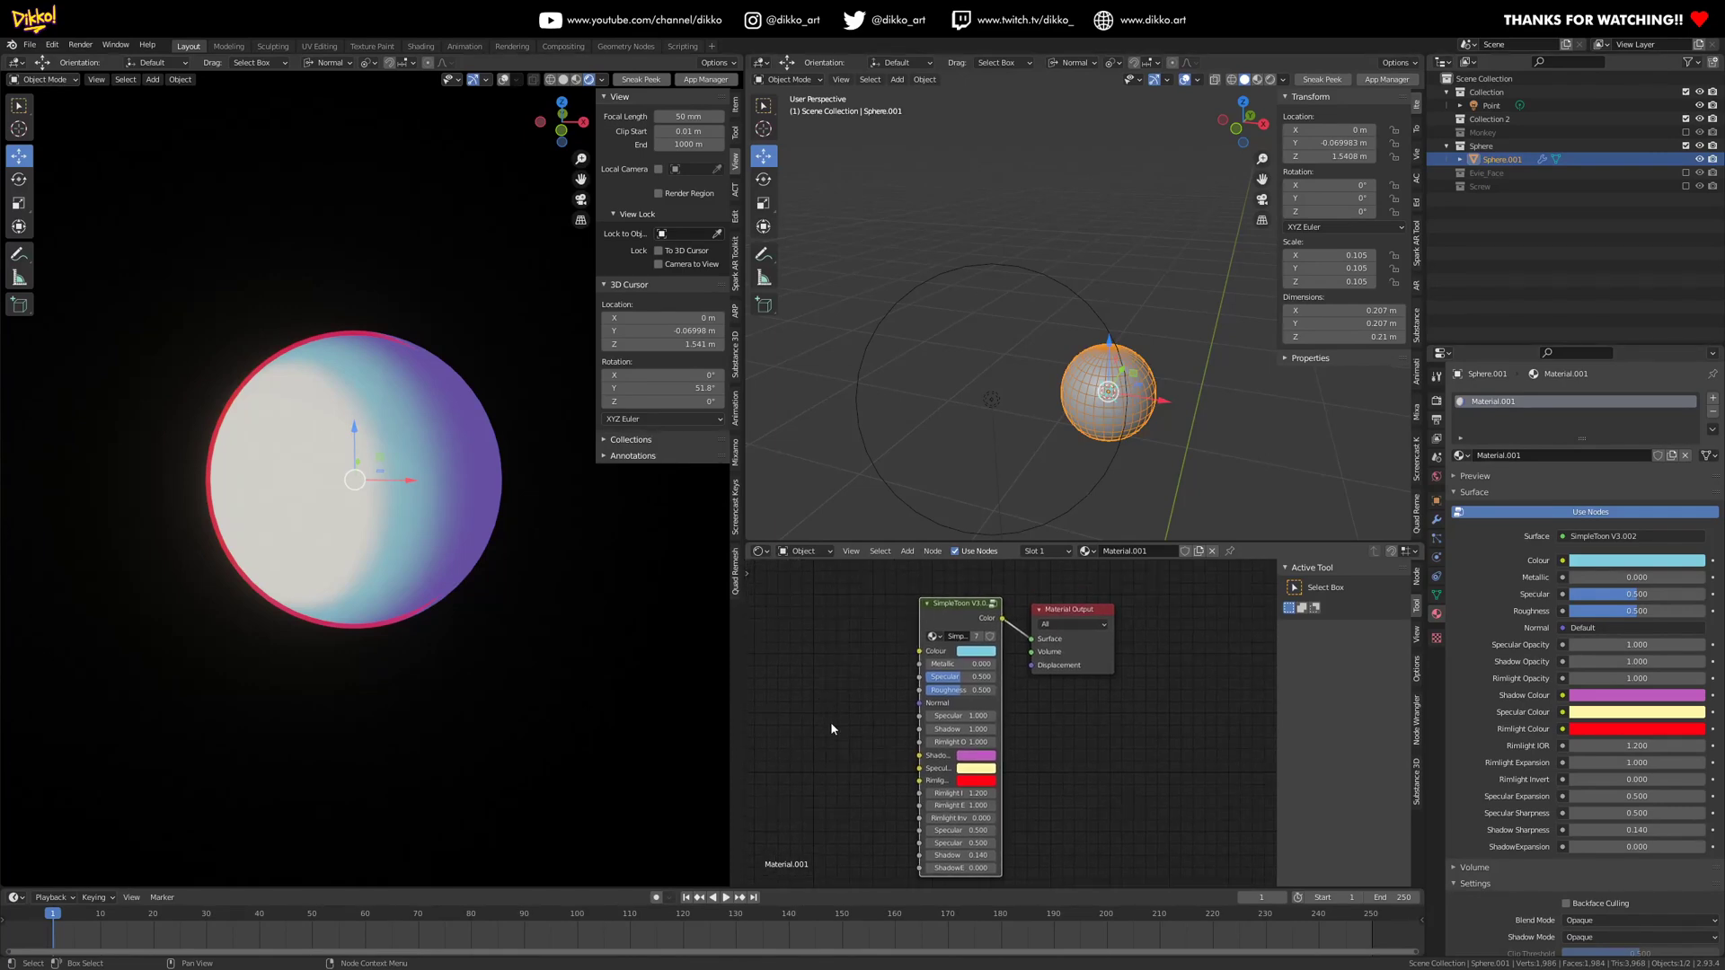
- Widen the SimpleToon node until the full names of its settings fit
scroll(831, 724, "up", 4)
middle_click_drag(864, 664, 884, 712)
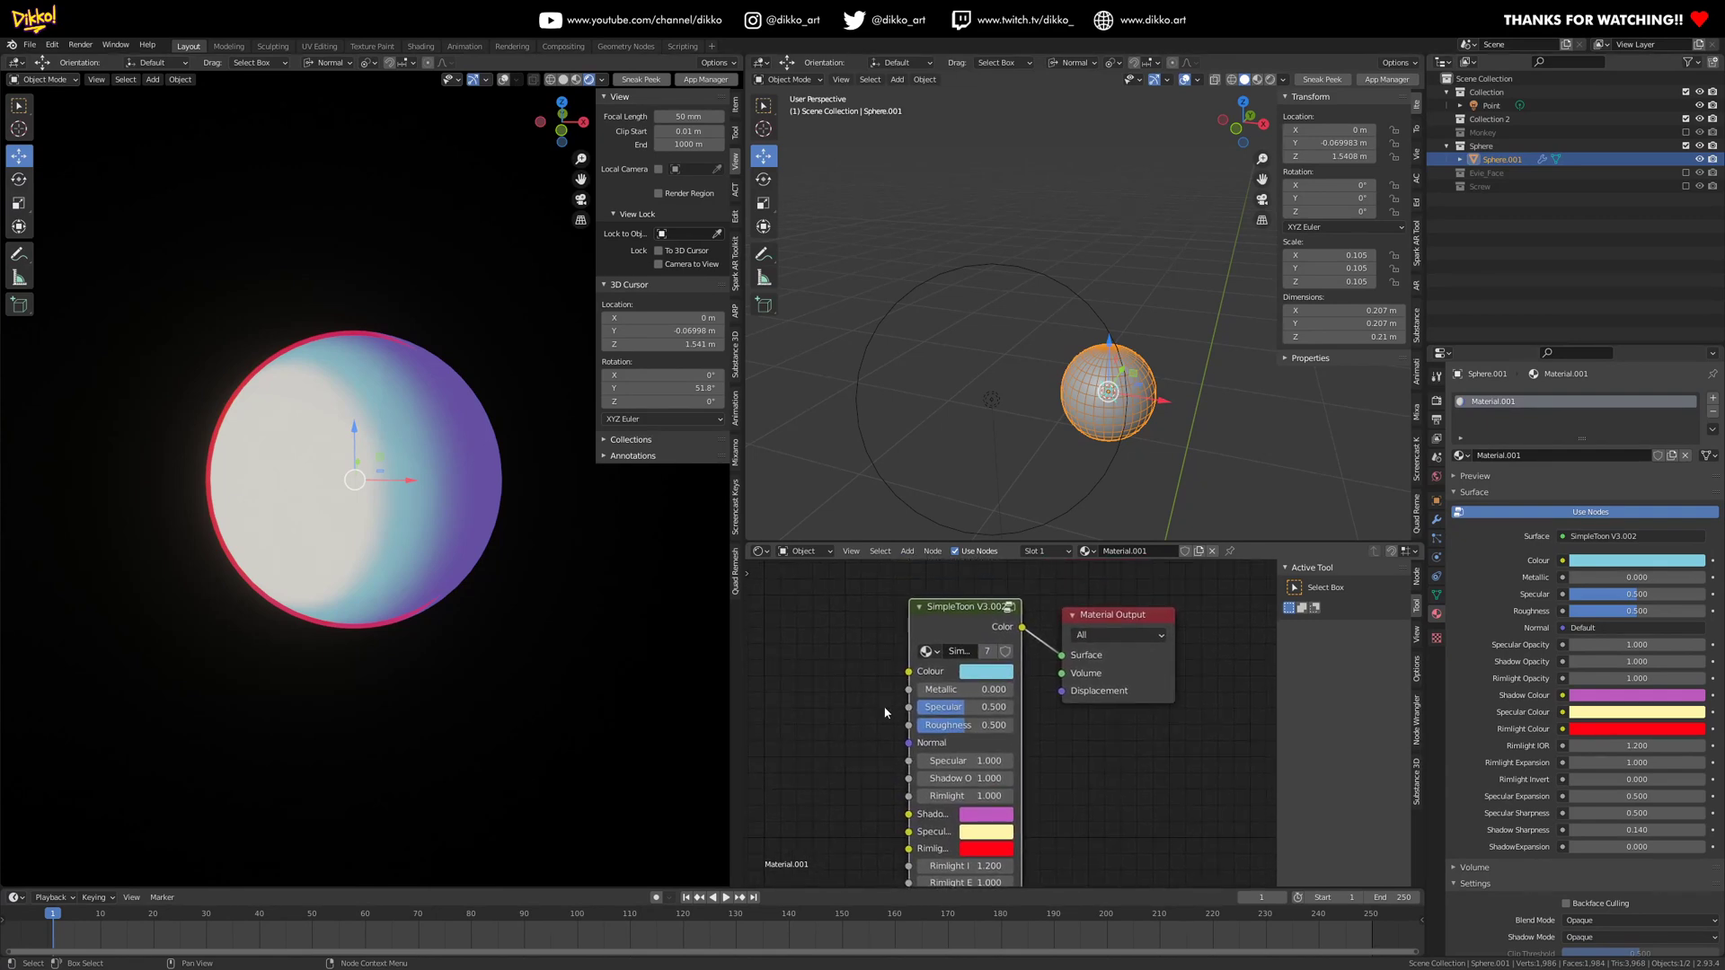
middle_click_drag(884, 715, 850, 610)
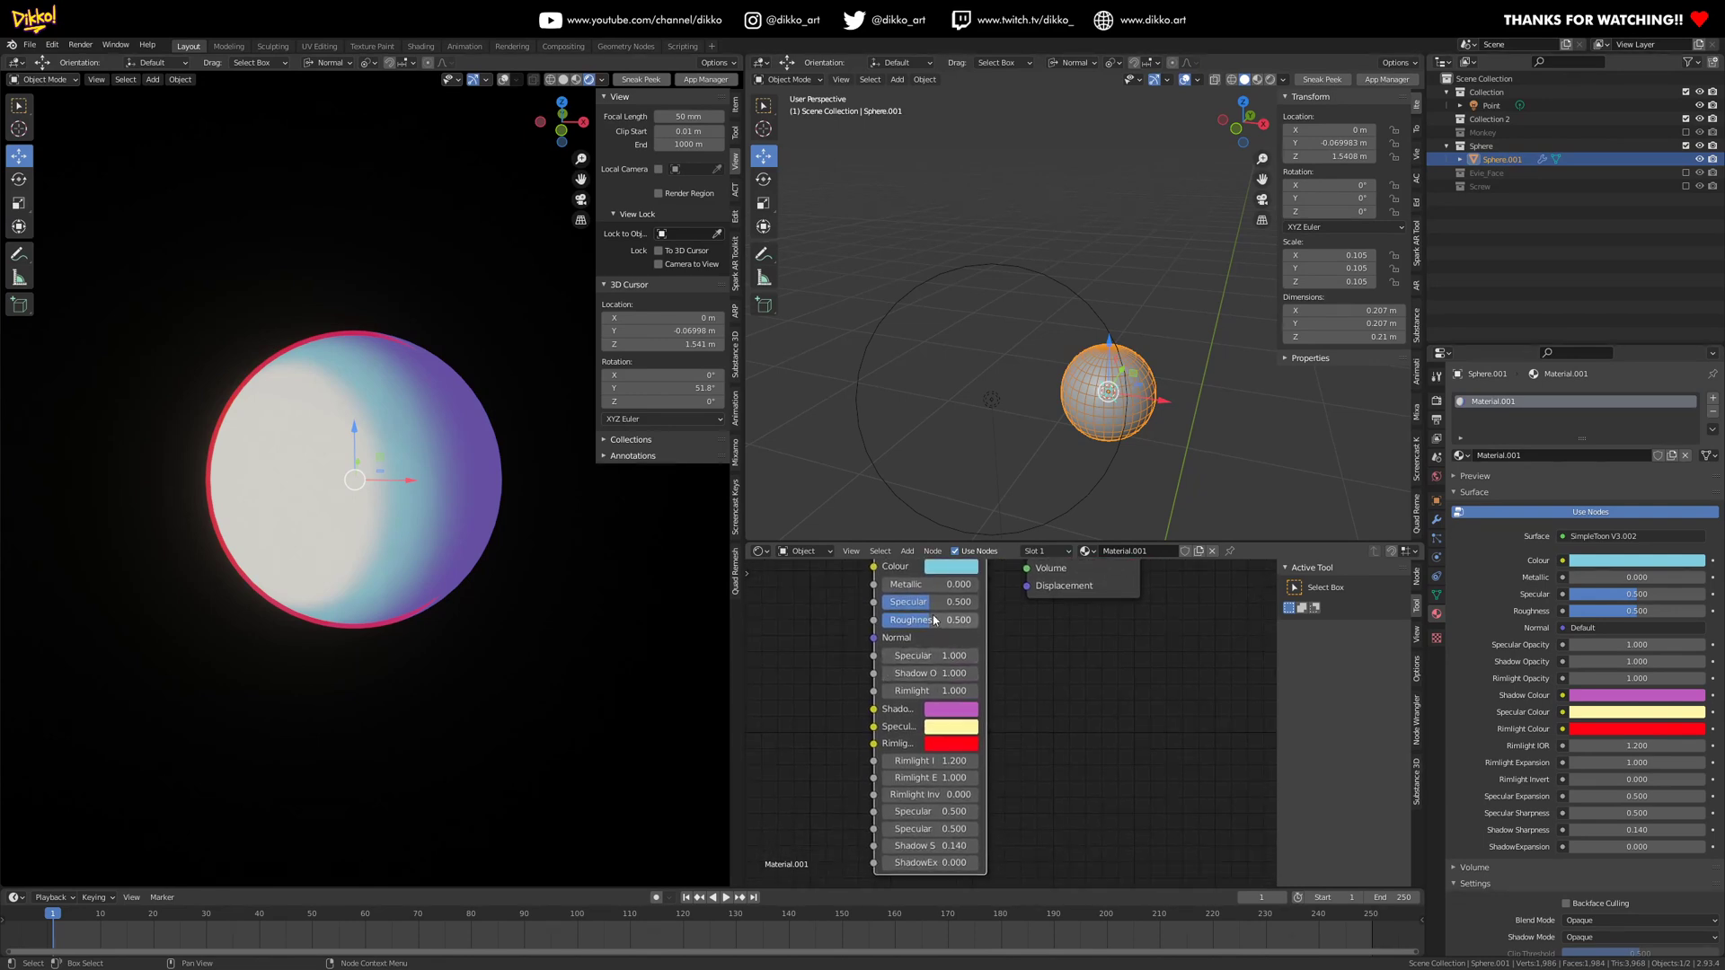
mouse_move(935, 621)
left_mouse_down()
mouse_move(889, 621)
mouse_move(985, 621)
mouse_move(894, 620)
mouse_move(981, 620)
mouse_move(935, 620)
left_mouse_up()
middle_click_drag(983, 665, 996, 630)
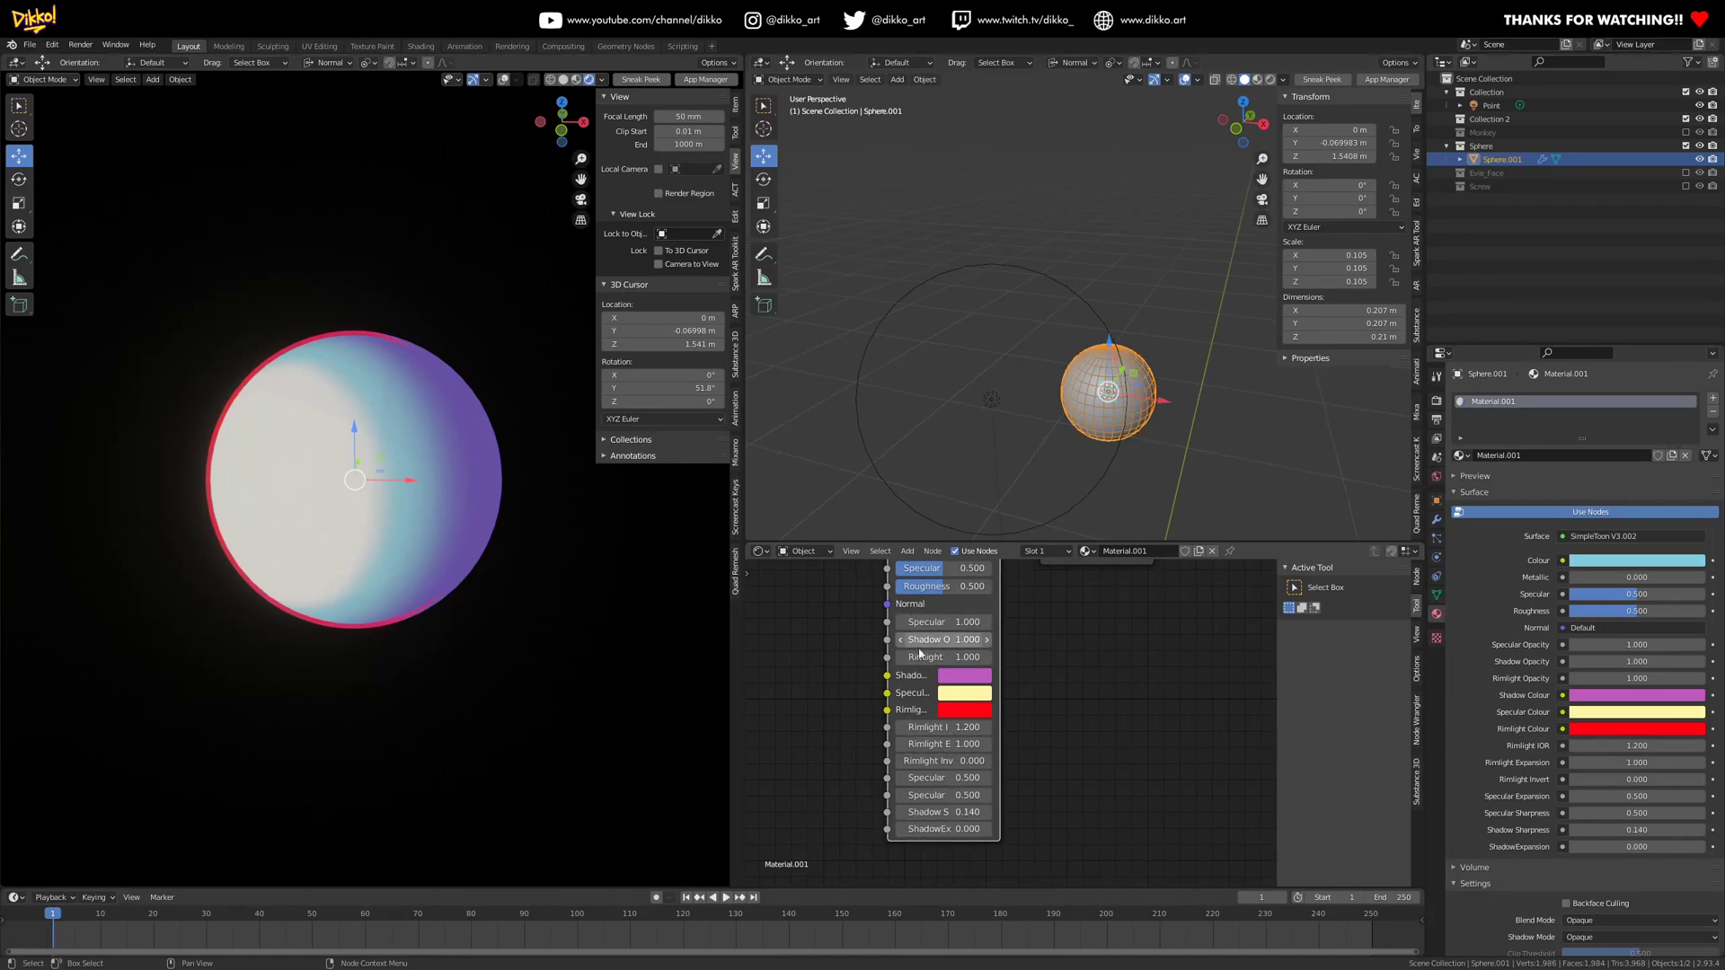
left_click_drag(889, 656, 849, 663)
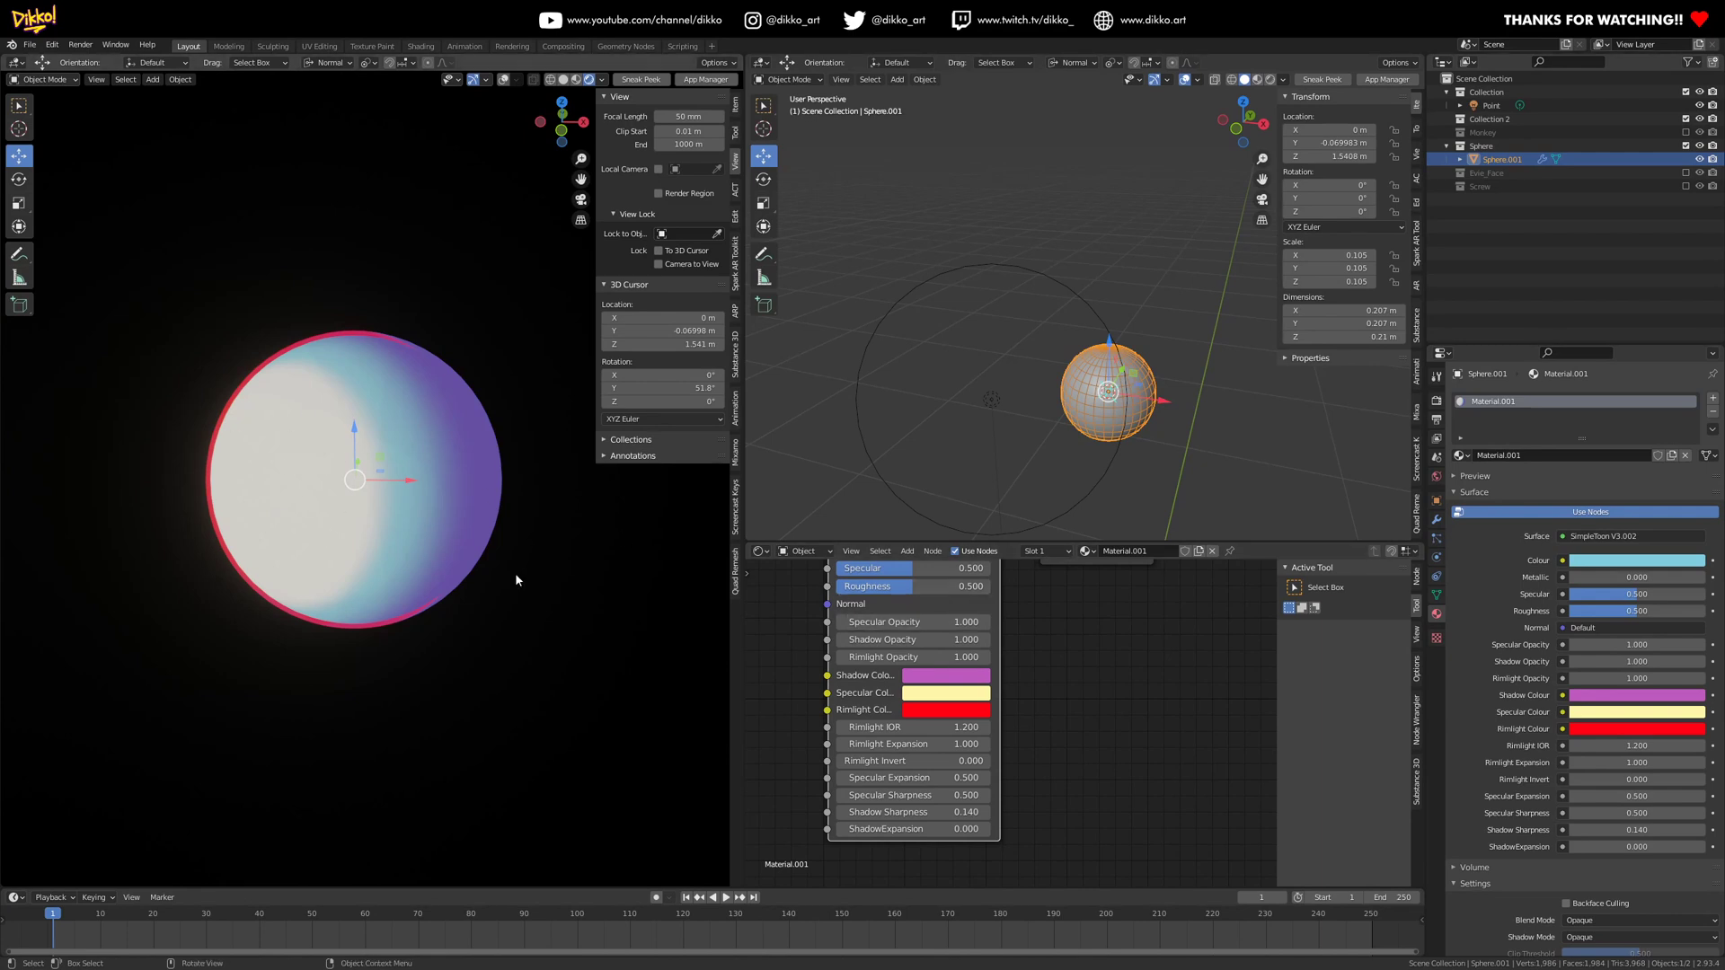
- Try out different opacity values on the SimpleToon node and return them to 1.000
mouse_move(930, 623)
left_mouse_down()
mouse_move(827, 622)
mouse_move(930, 623)
mouse_move(835, 623)
mouse_move(931, 622)
mouse_move(835, 623)
mouse_move(949, 639)
left_mouse_up()
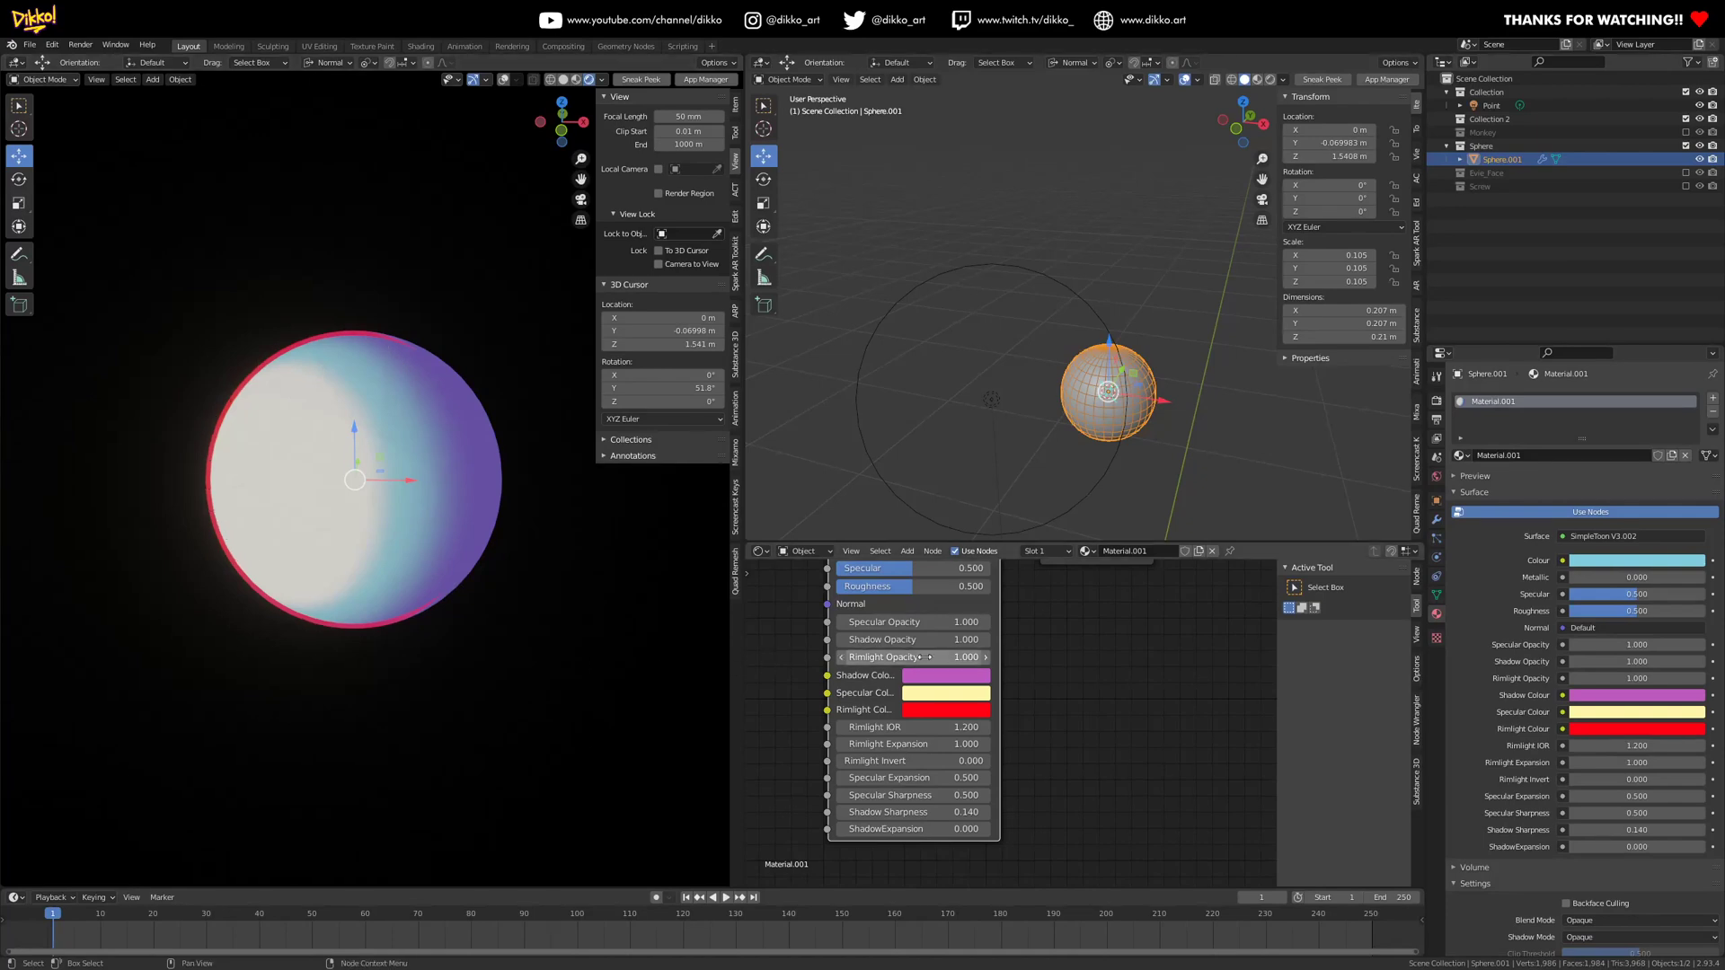
left_click_drag(925, 657, 886, 656)
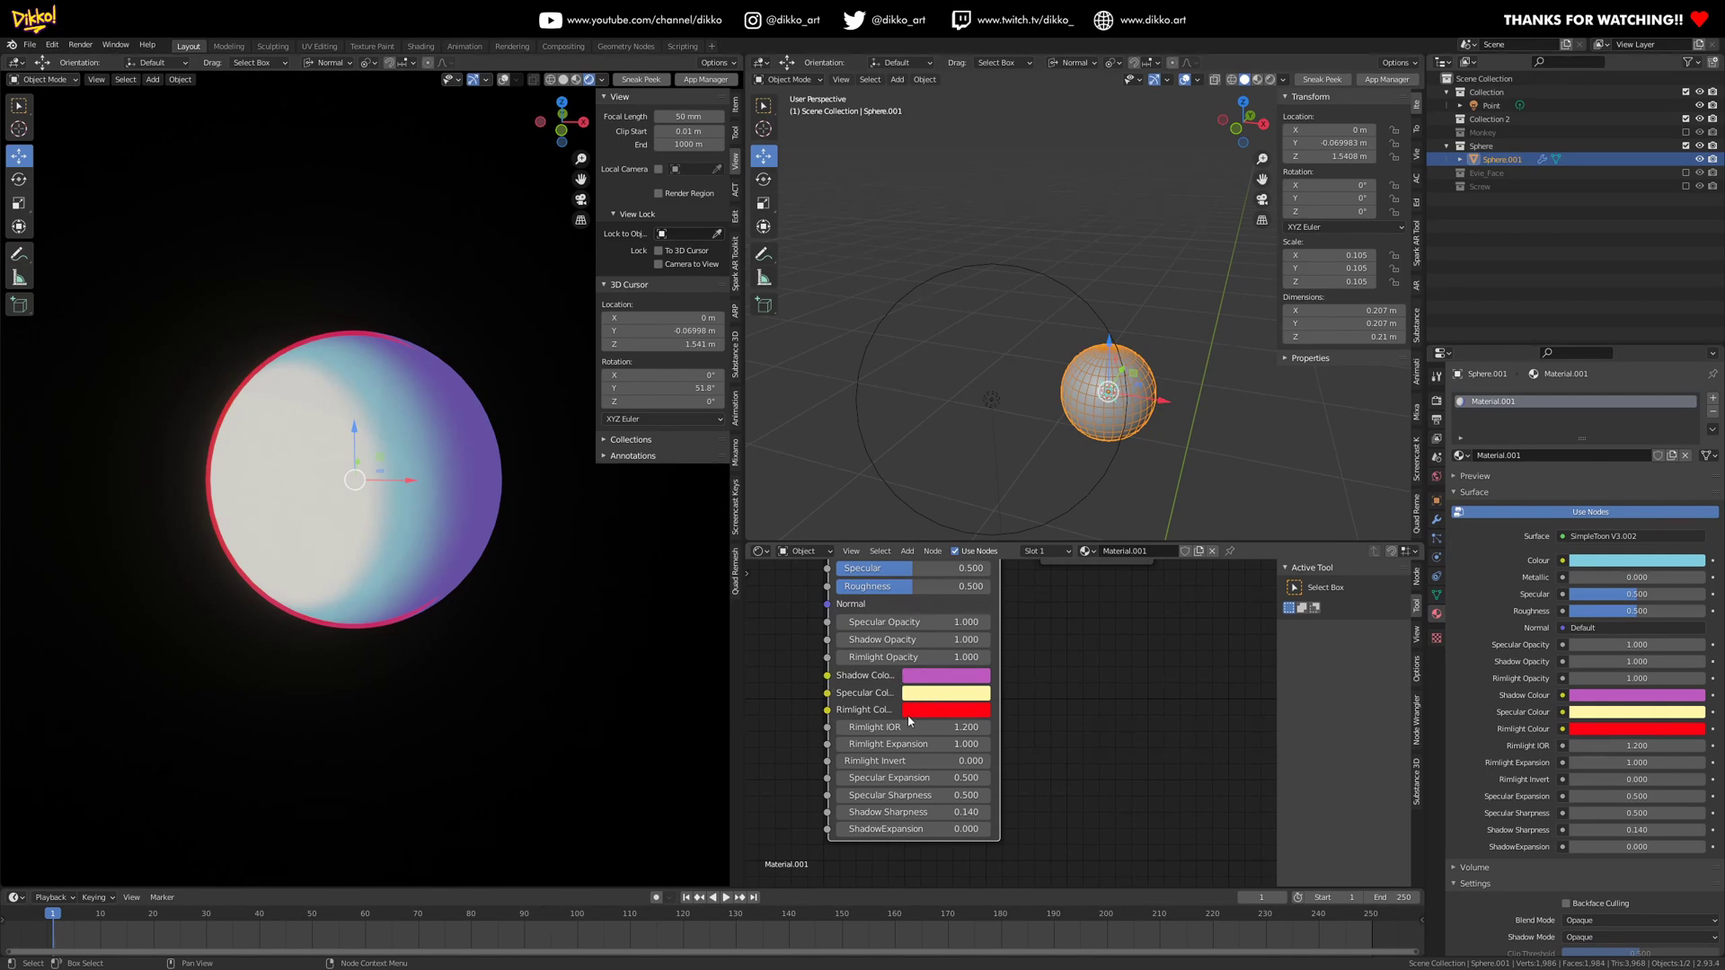
- Change the SimpleToon Shadow Colour to a dark blue
left_click(961, 683)
left_click(952, 680)
left_click_drag(927, 501, 978, 554)
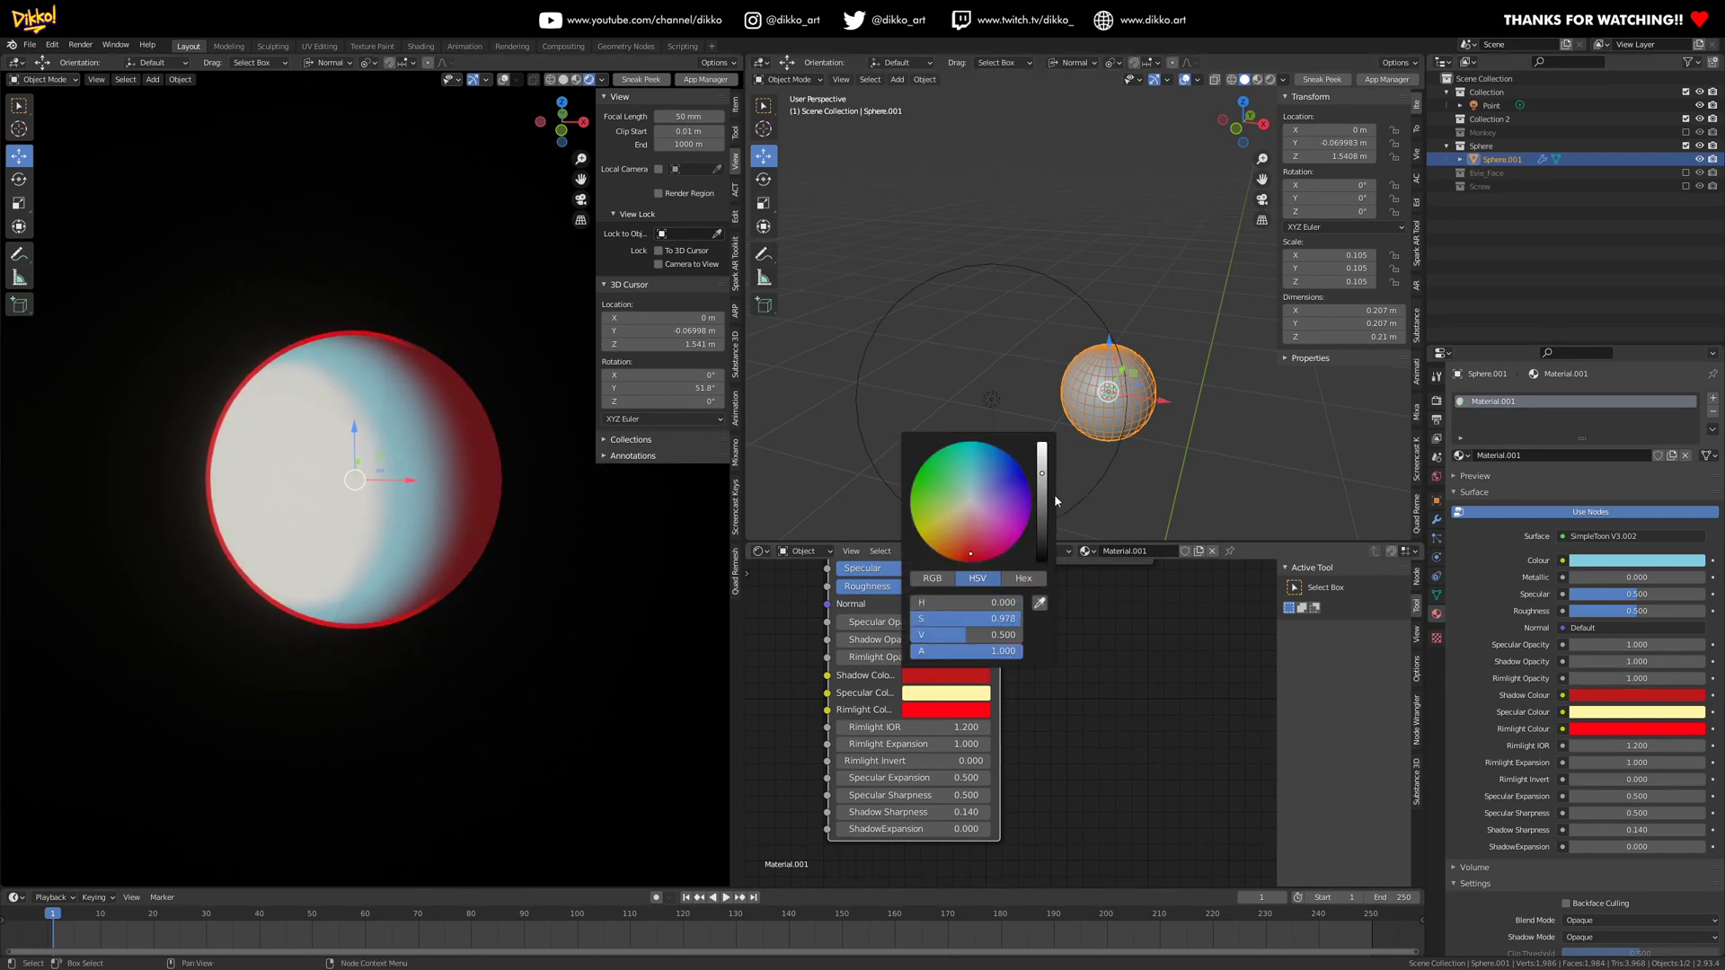
left_click_drag(1045, 491, 1004, 473)
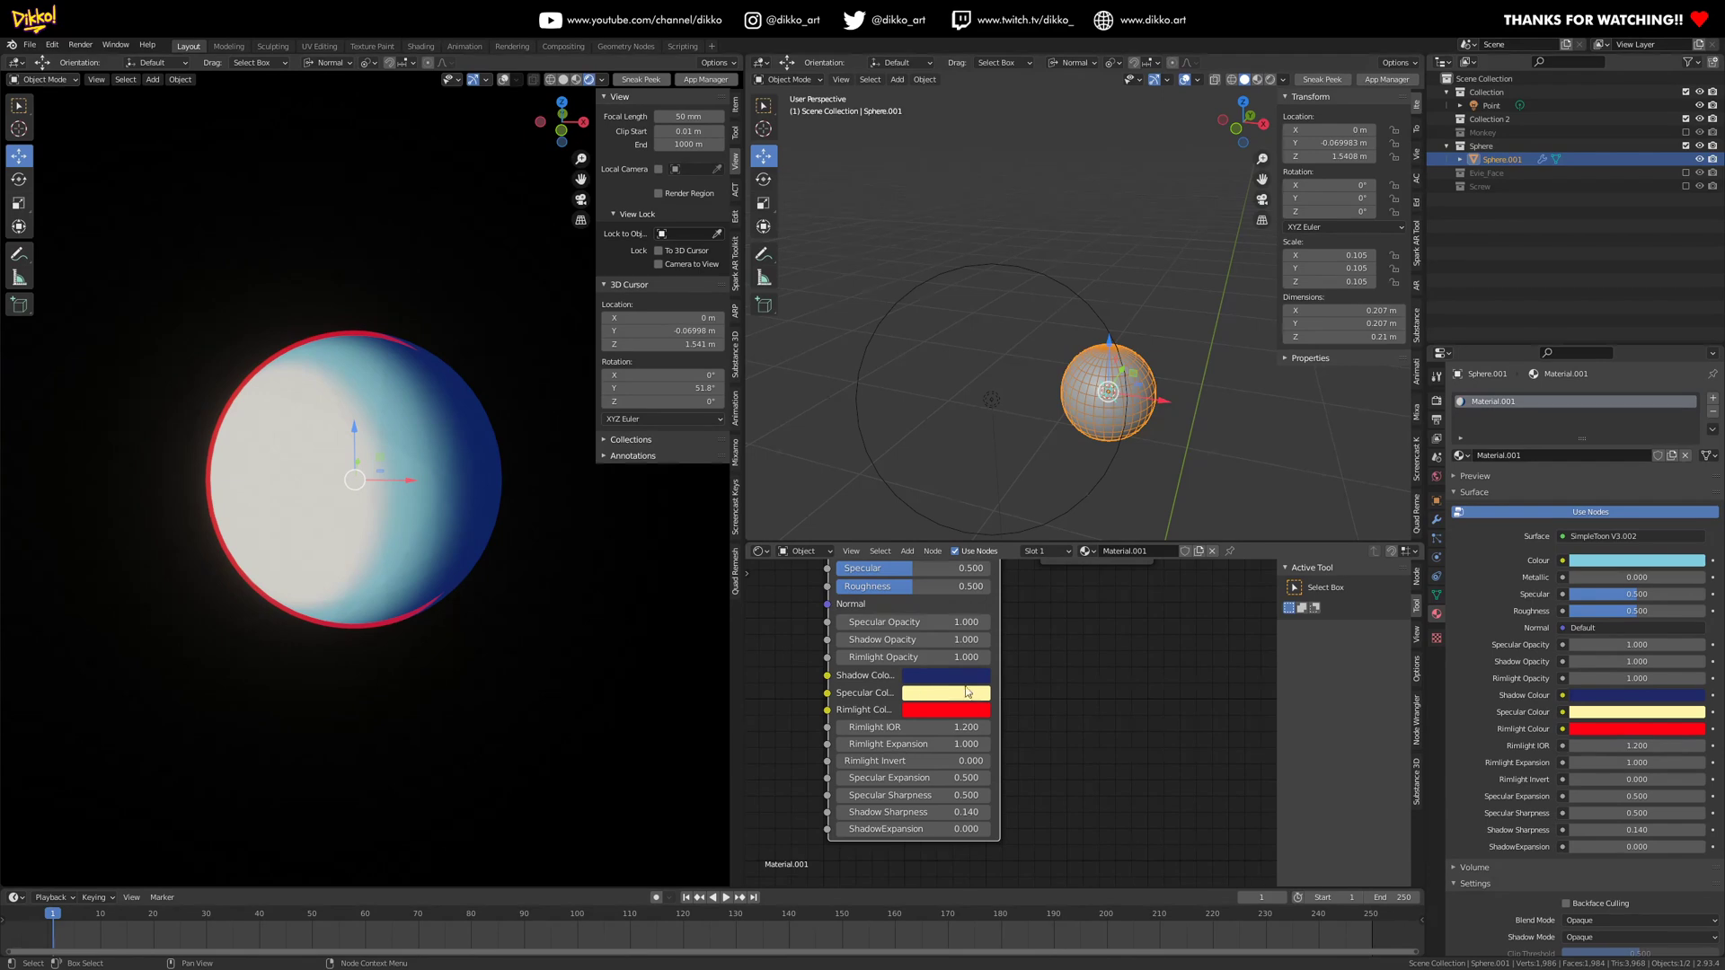
- Set the SimpleToon Specular Colour to a warm pale yellow and fine-tune the Rimlight Colour to a bright red
left_click(930, 701)
mouse_move(957, 537)
left_mouse_down()
mouse_move(986, 507)
mouse_move(923, 482)
mouse_move(964, 536)
mouse_move(945, 548)
mouse_move(958, 535)
left_mouse_up()
left_click(975, 697)
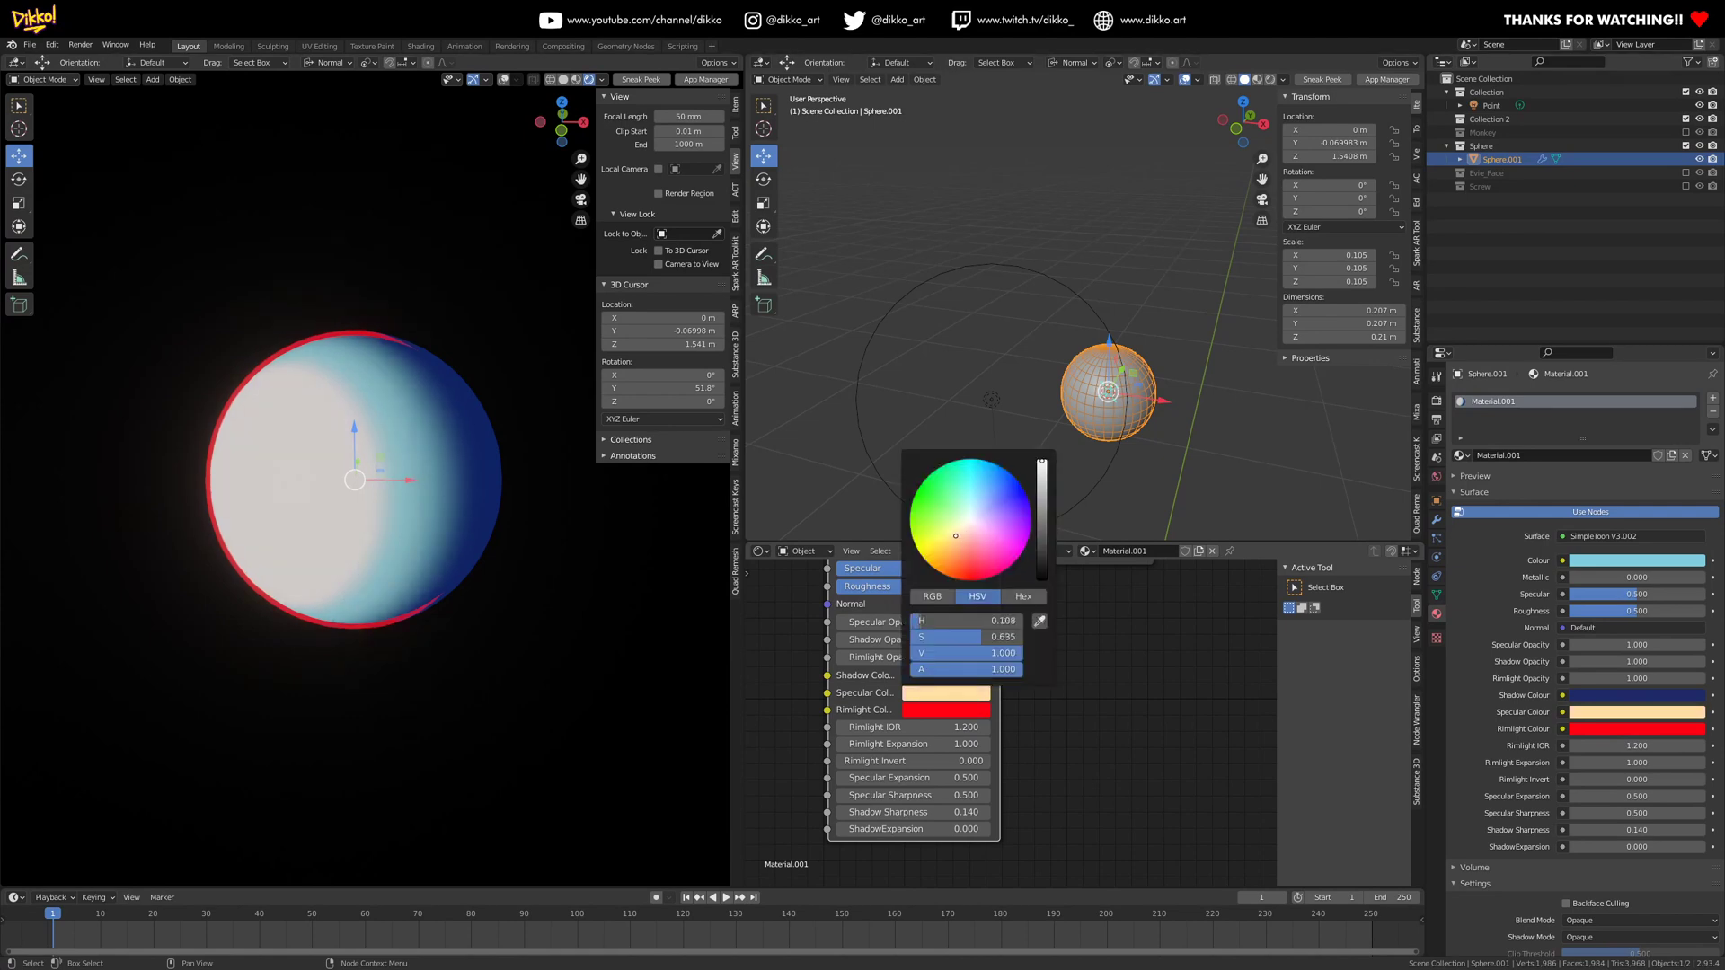
left_click(930, 710)
mouse_move(918, 547)
left_mouse_down()
mouse_move(968, 539)
mouse_move(963, 577)
mouse_move(941, 573)
mouse_move(983, 585)
mouse_move(1018, 551)
mouse_move(972, 484)
mouse_move(921, 521)
mouse_move(950, 551)
mouse_move(916, 526)
mouse_move(958, 597)
left_mouse_up()
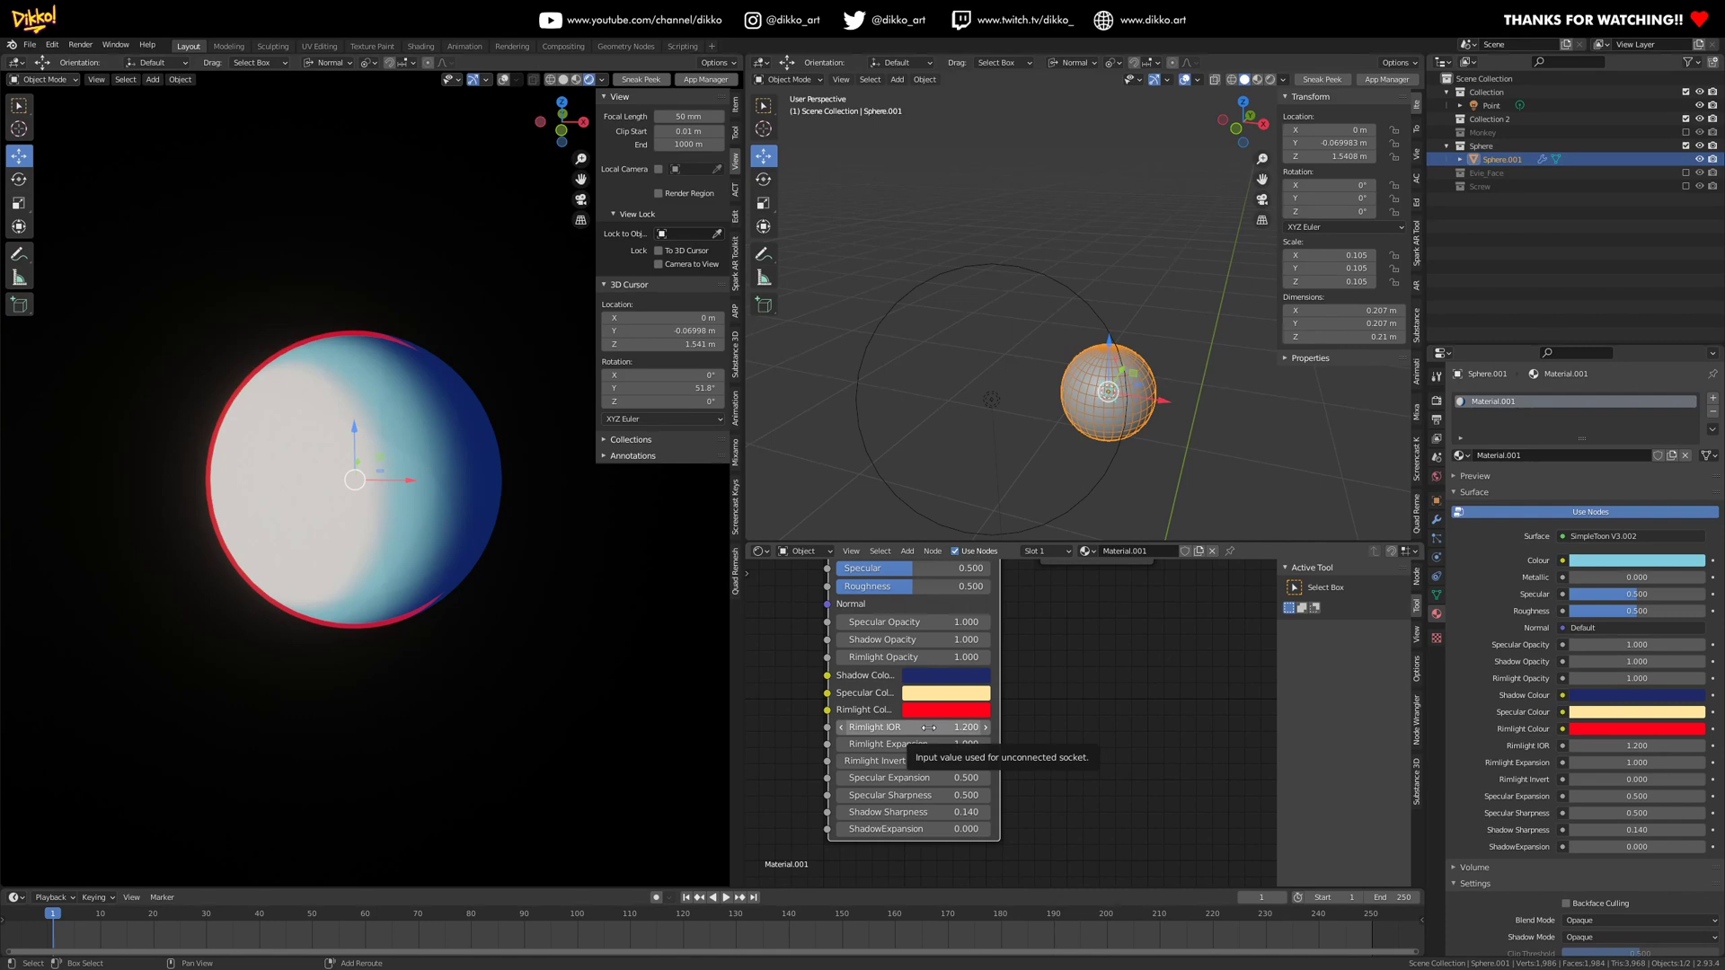
- Adjust the rimlight thickness, ending with Rimlight IOR at 0.970 and Rimlight Expansion at 0.500
mouse_move(927, 728)
left_mouse_down()
mouse_move(1051, 727)
mouse_move(922, 727)
left_mouse_up()
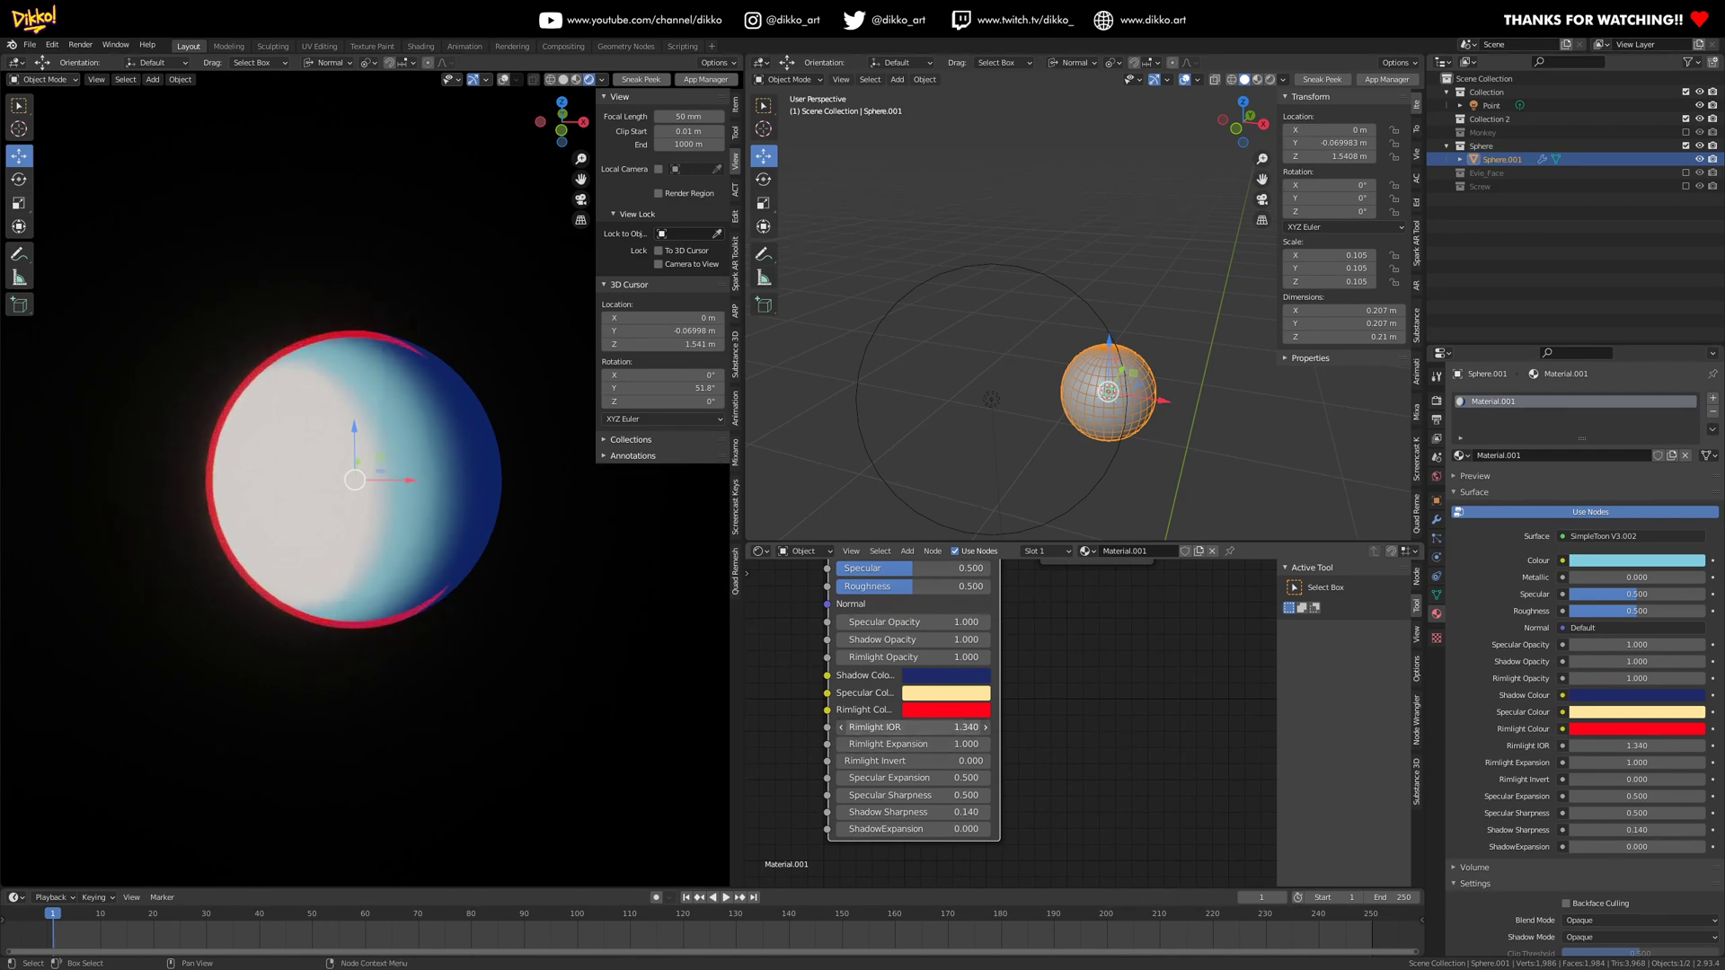
left_click_drag(916, 745, 849, 744)
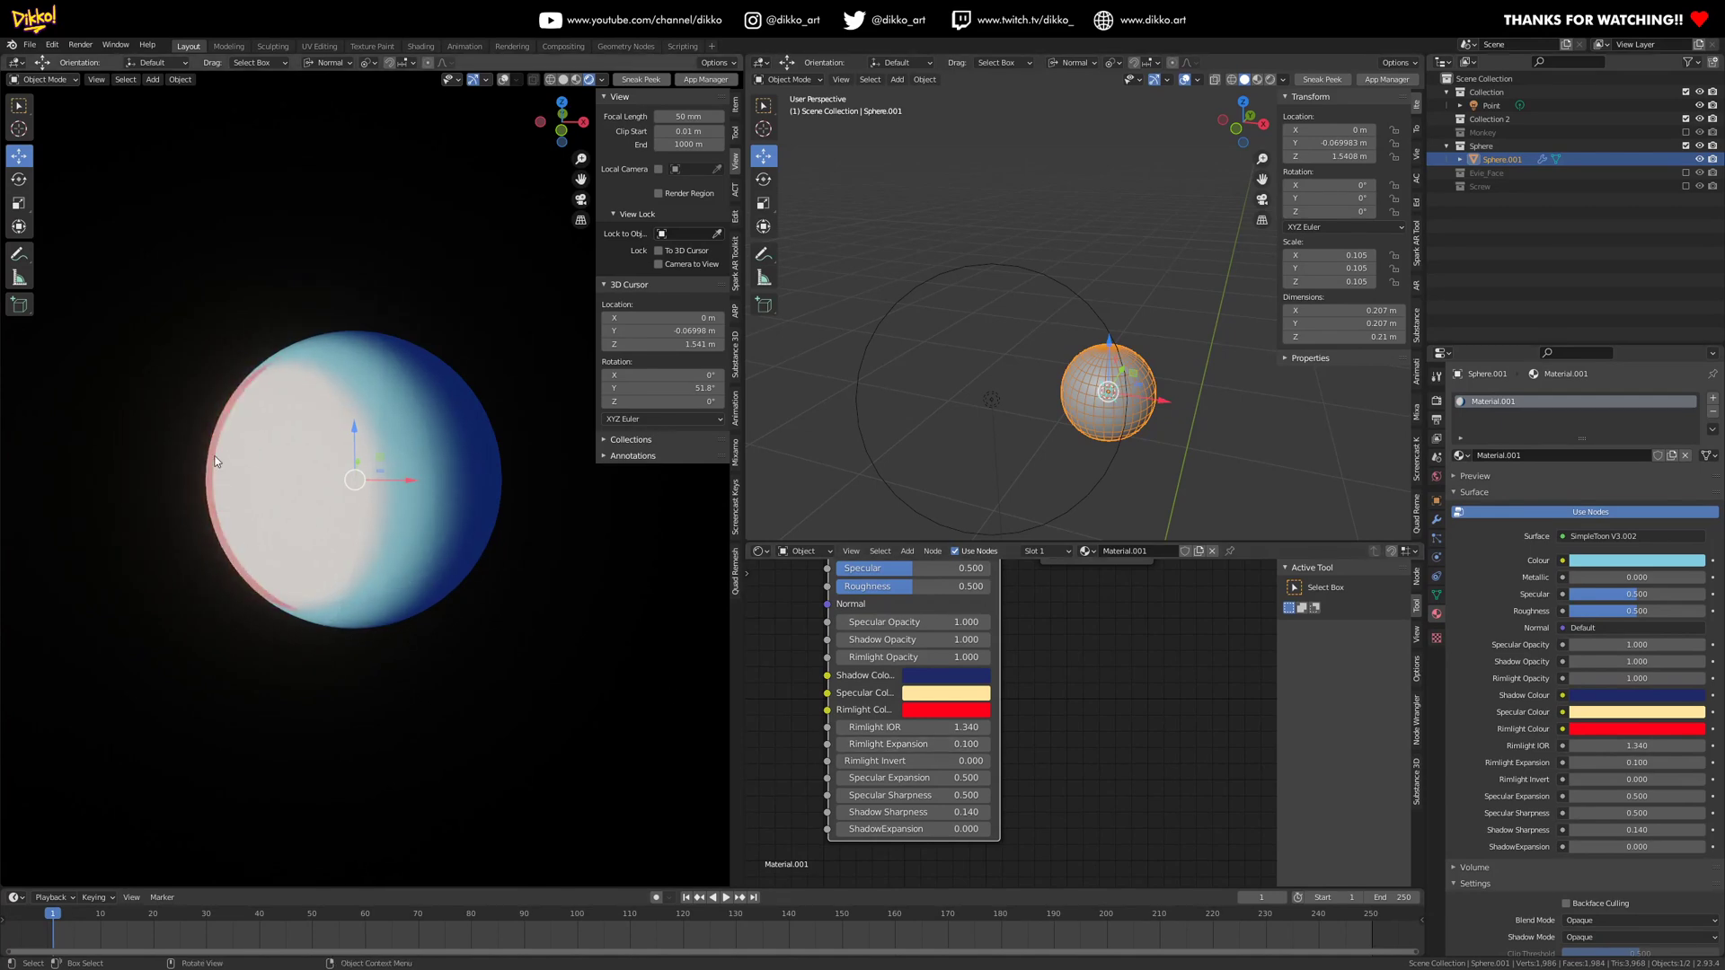
left_click_drag(913, 727, 1212, 744)
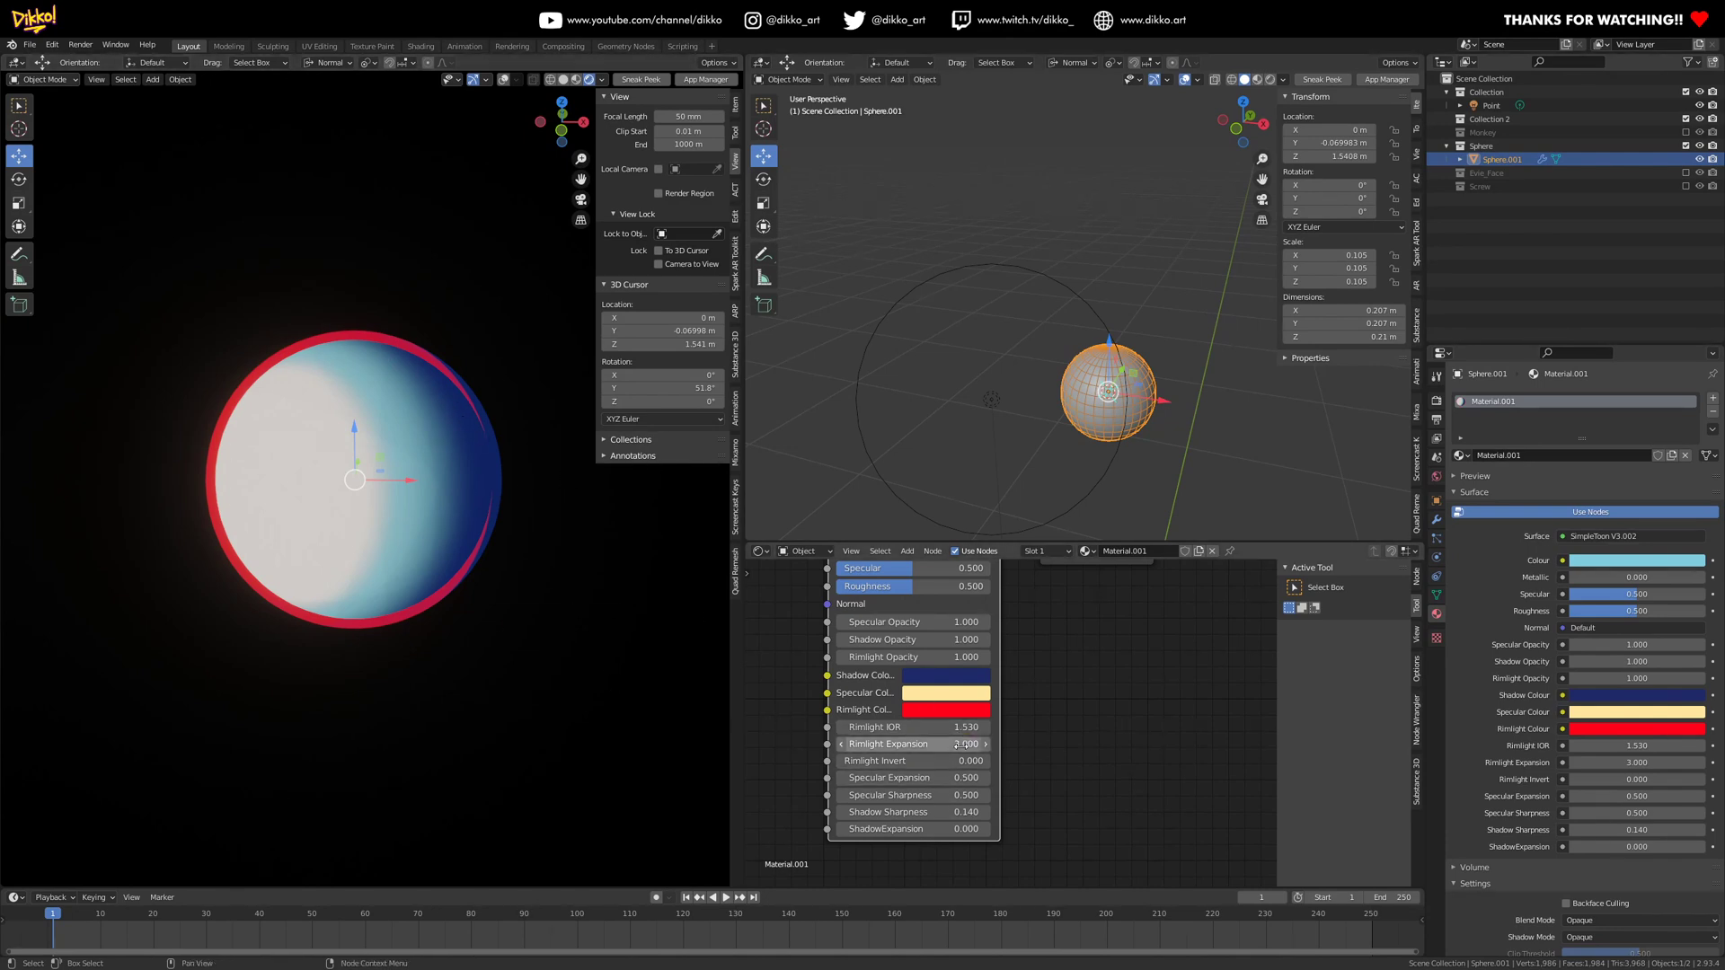
left_click_drag(941, 743, 899, 727)
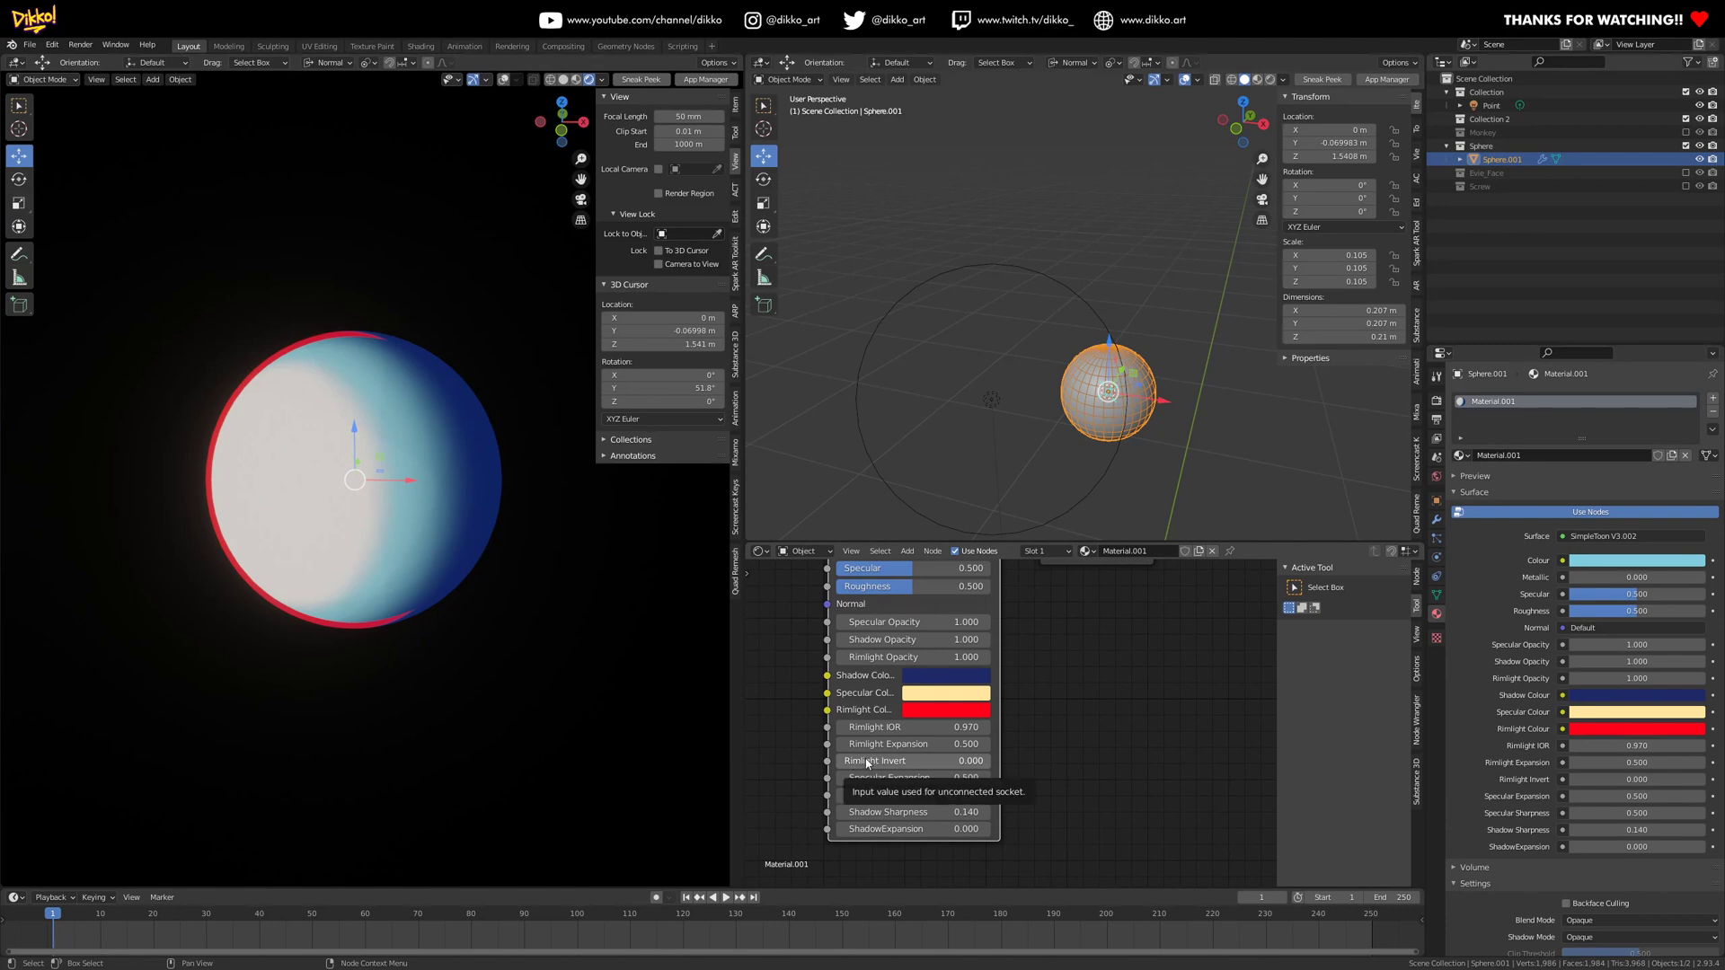
- Invert the rimlight by setting Rimlight Invert to 1.000 and set Rimlight IOR to 1.000
left_click_drag(867, 765, 948, 764)
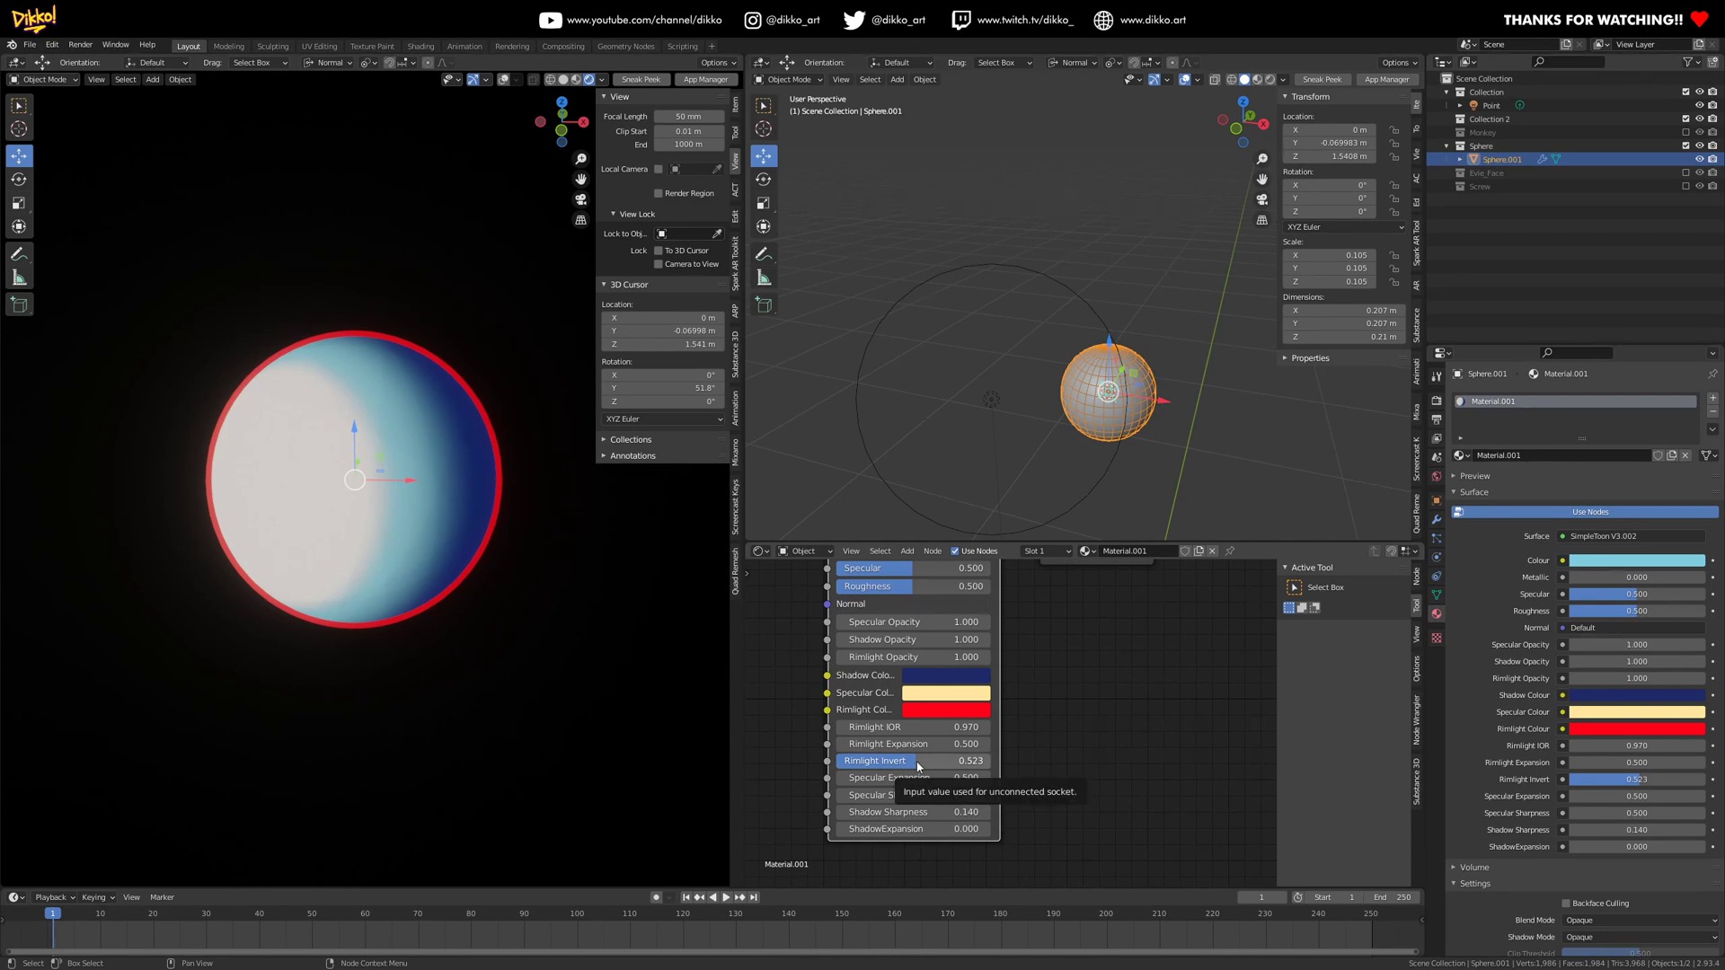
mouse_move(907, 763)
left_mouse_down()
mouse_move(988, 761)
mouse_move(901, 727)
mouse_move(921, 727)
left_mouse_up()
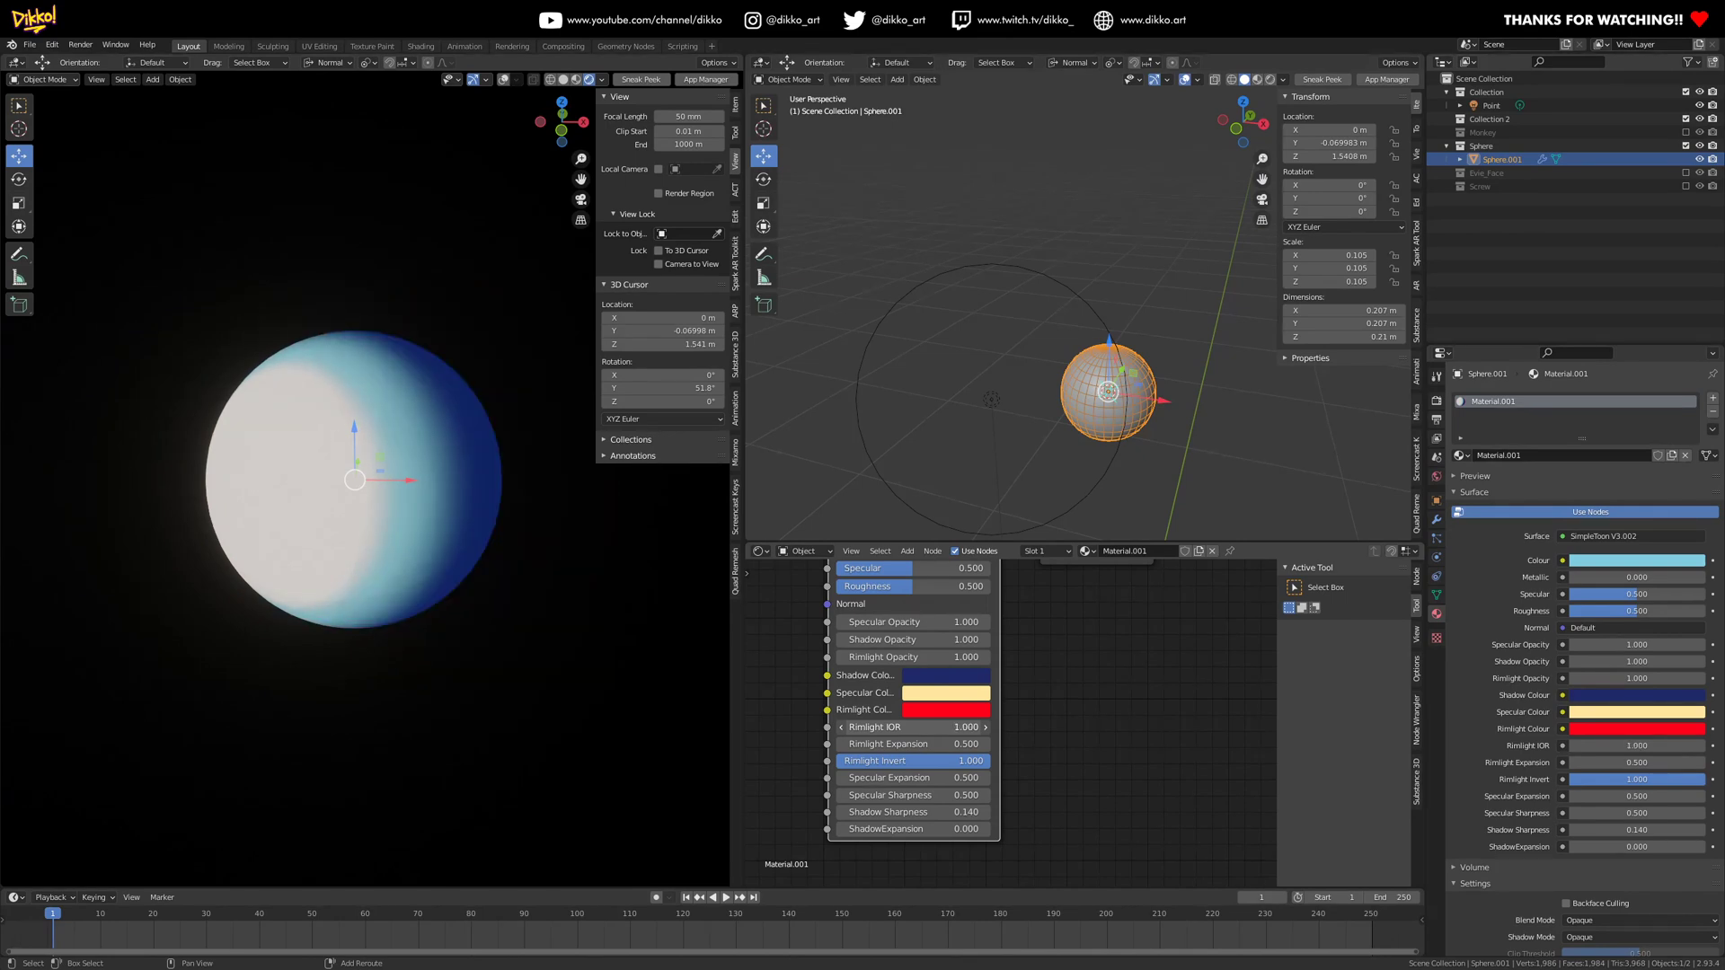
- Move the point light around the sphere, placing it at about X -0.19 m, Y -0.33 m, Z 1.61 m
left_click(857, 419)
key("g")
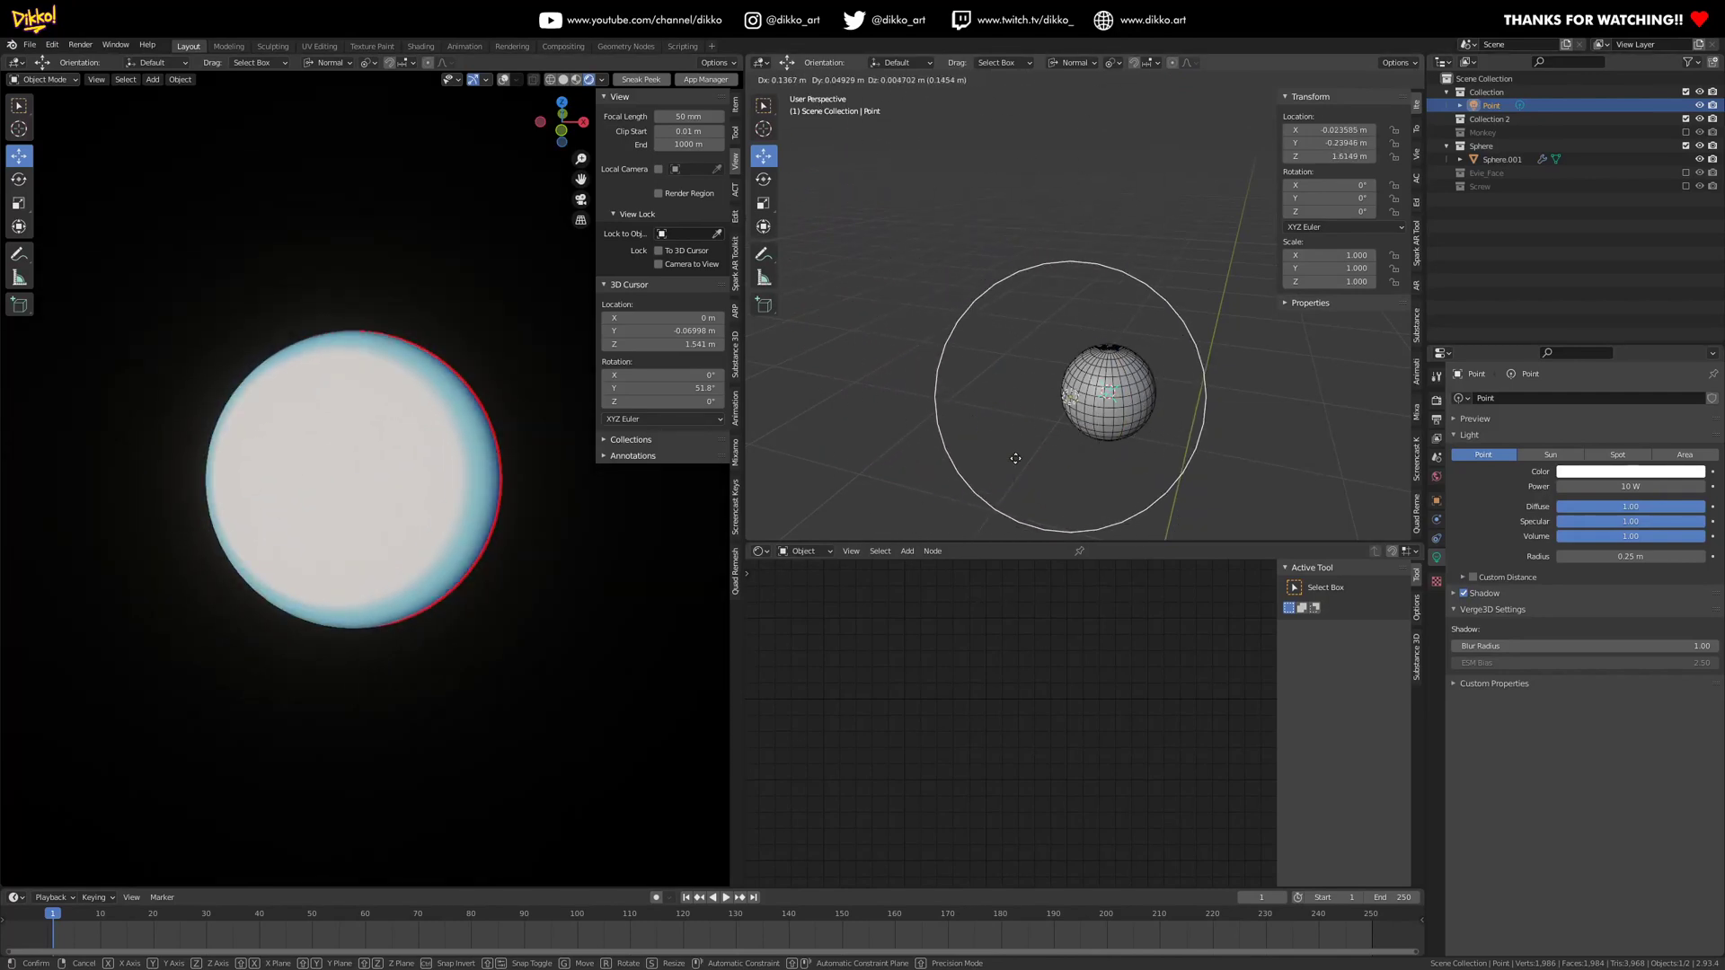
left_click(988, 442)
scroll(972, 431, "down", 3)
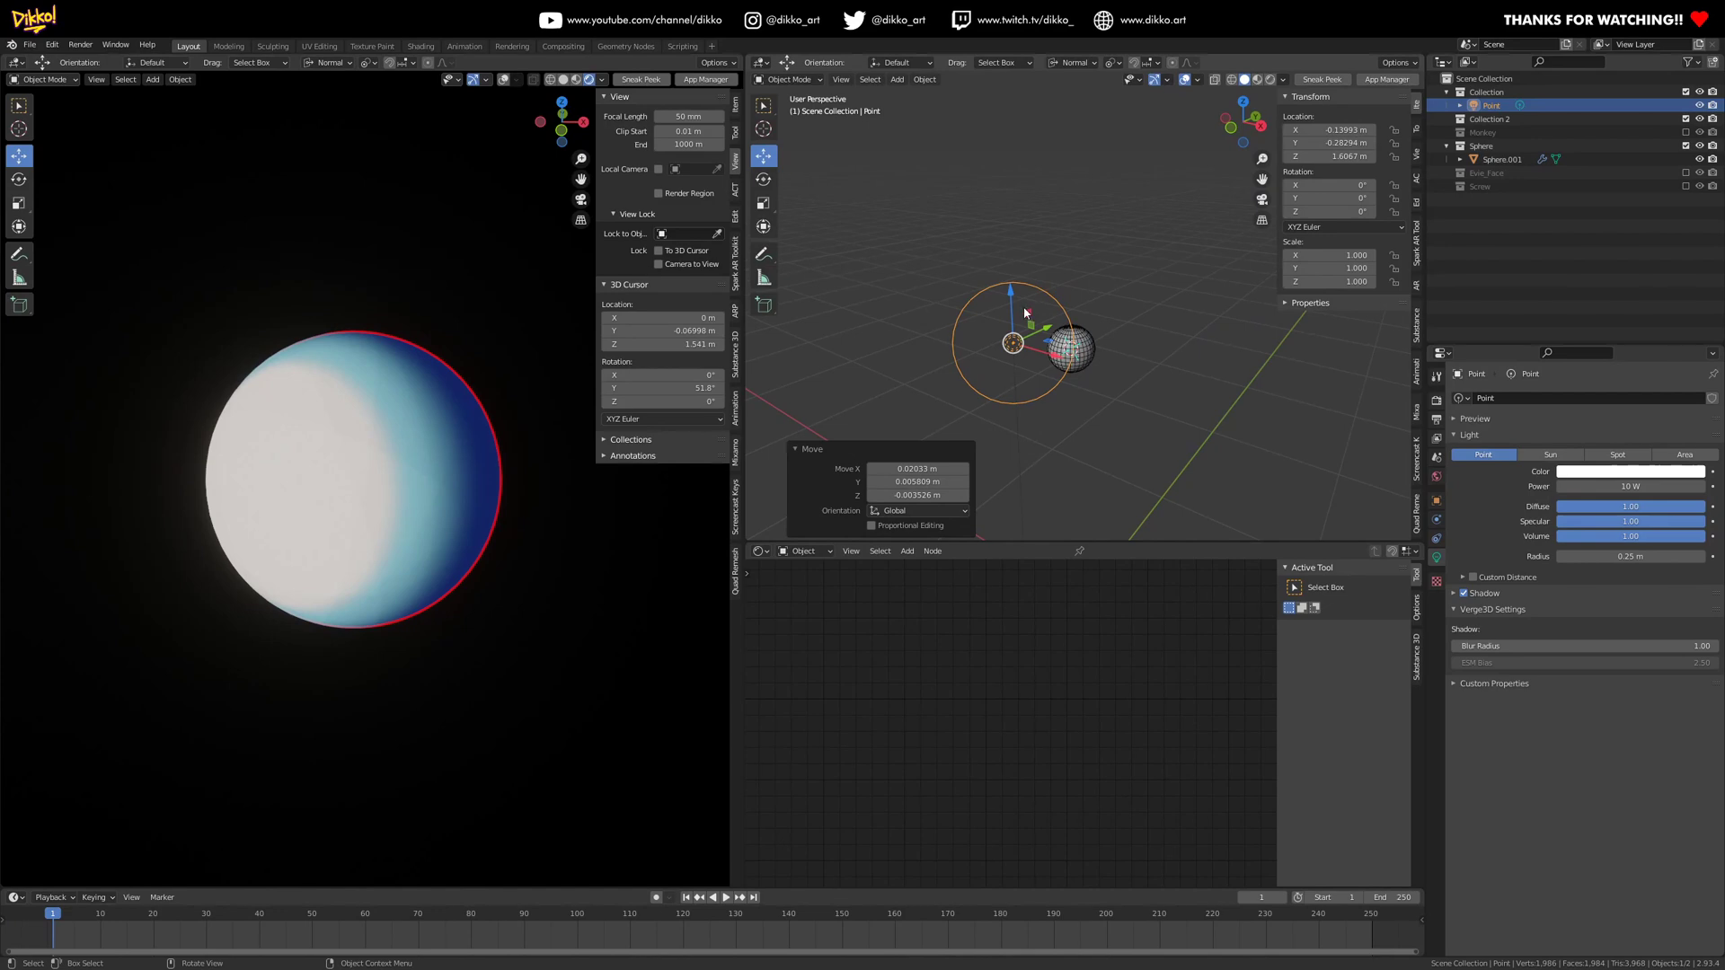
middle_click_drag(784, 387, 996, 358)
key("g")
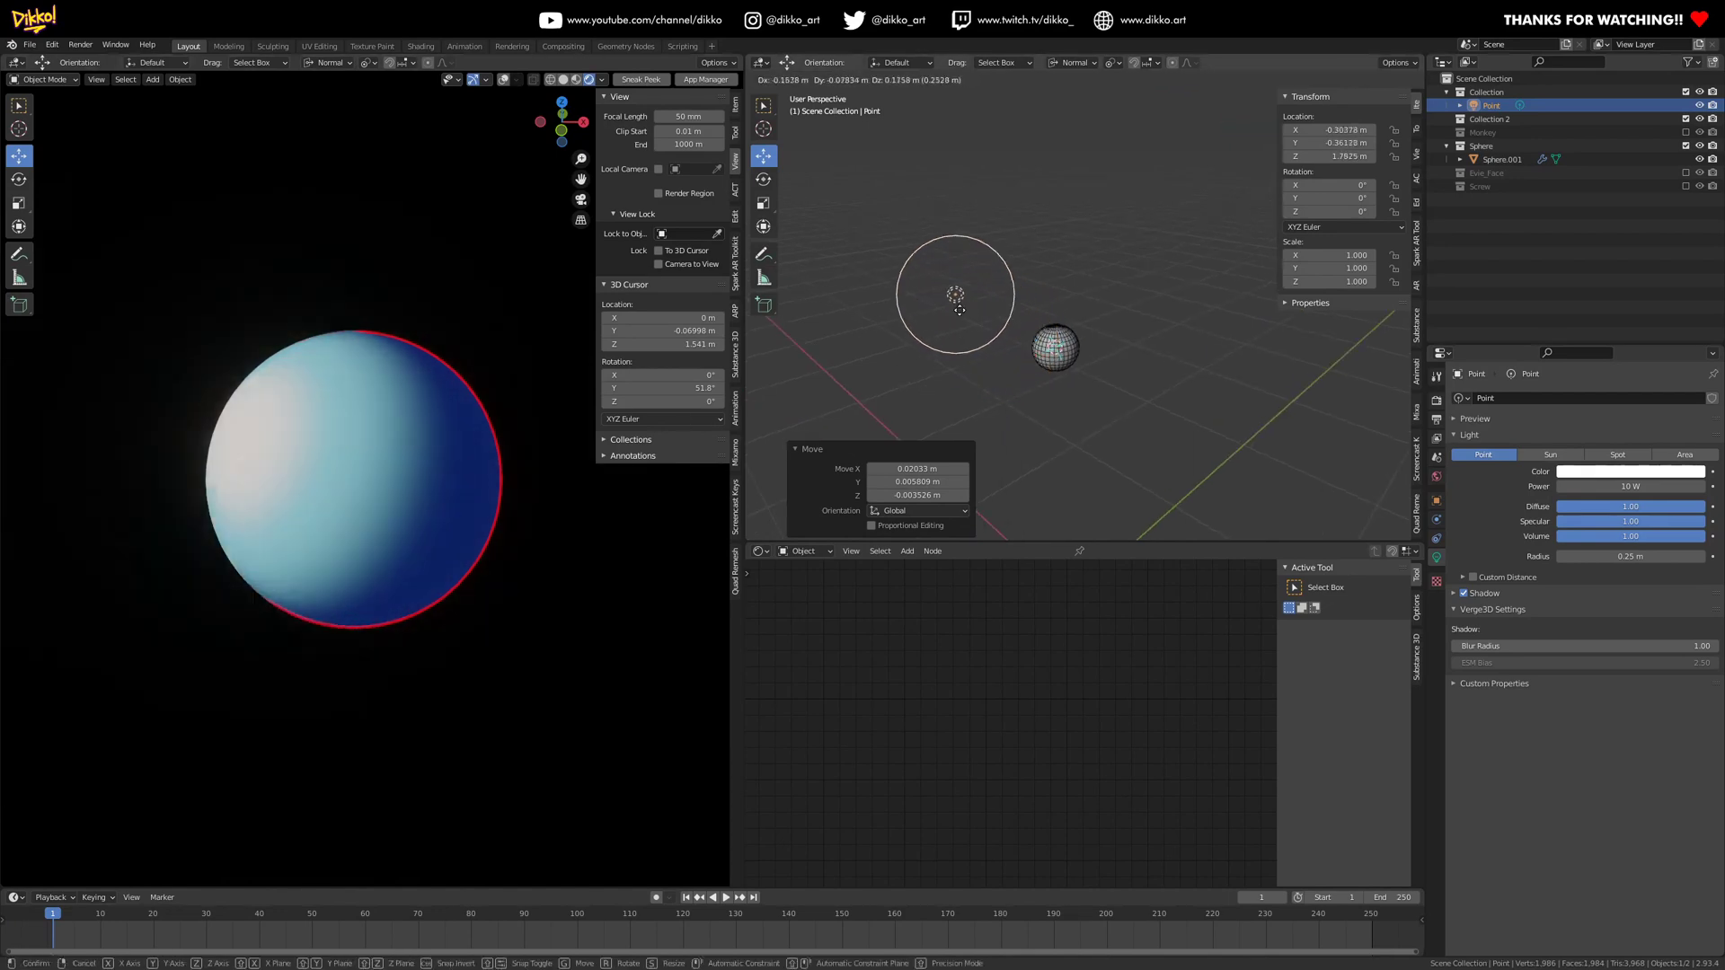
left_click(988, 361)
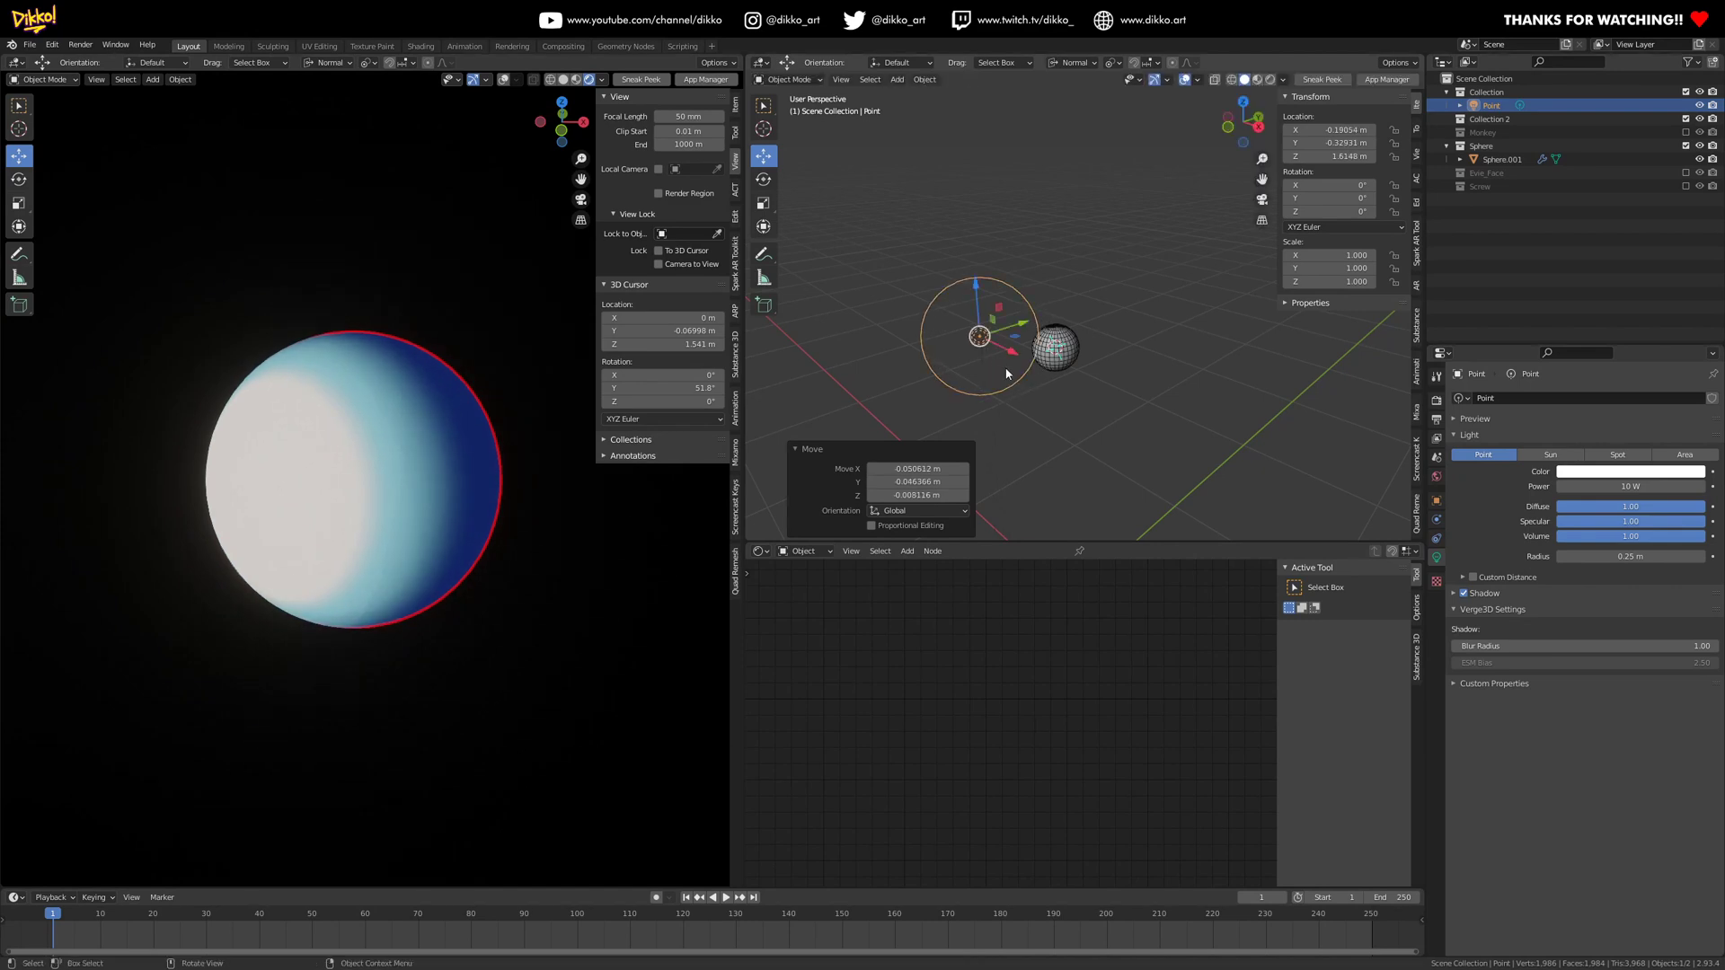
scroll(1006, 373, "up", 4)
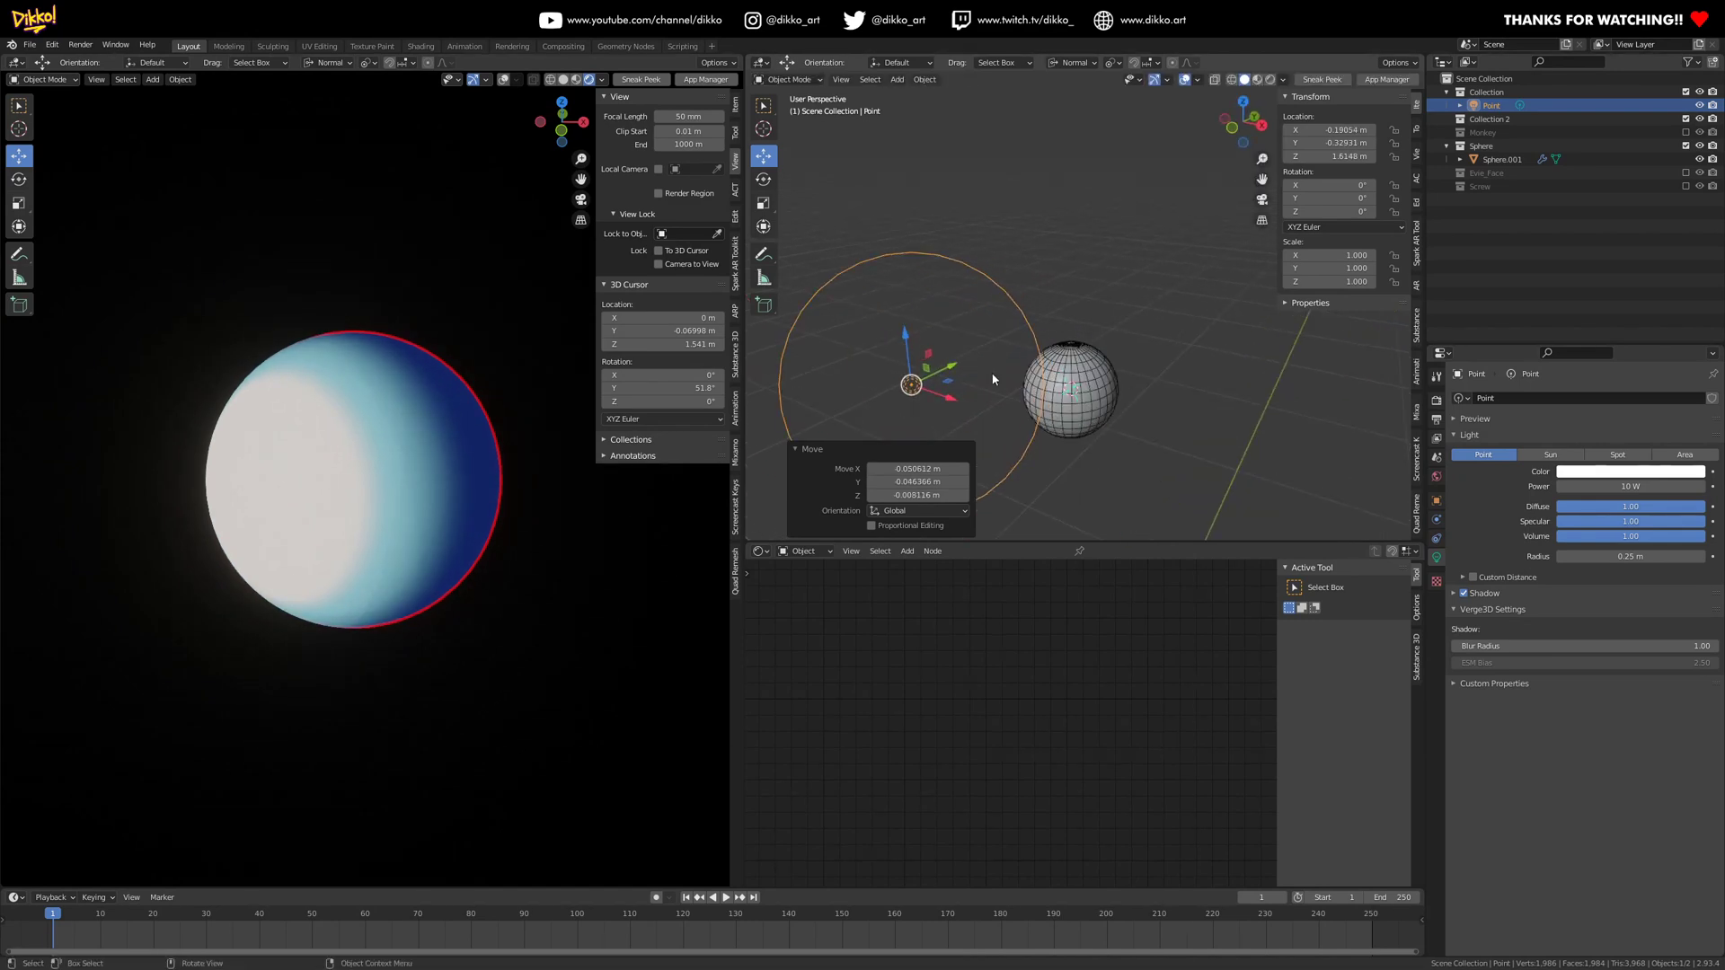
scroll(993, 379, "down", 3)
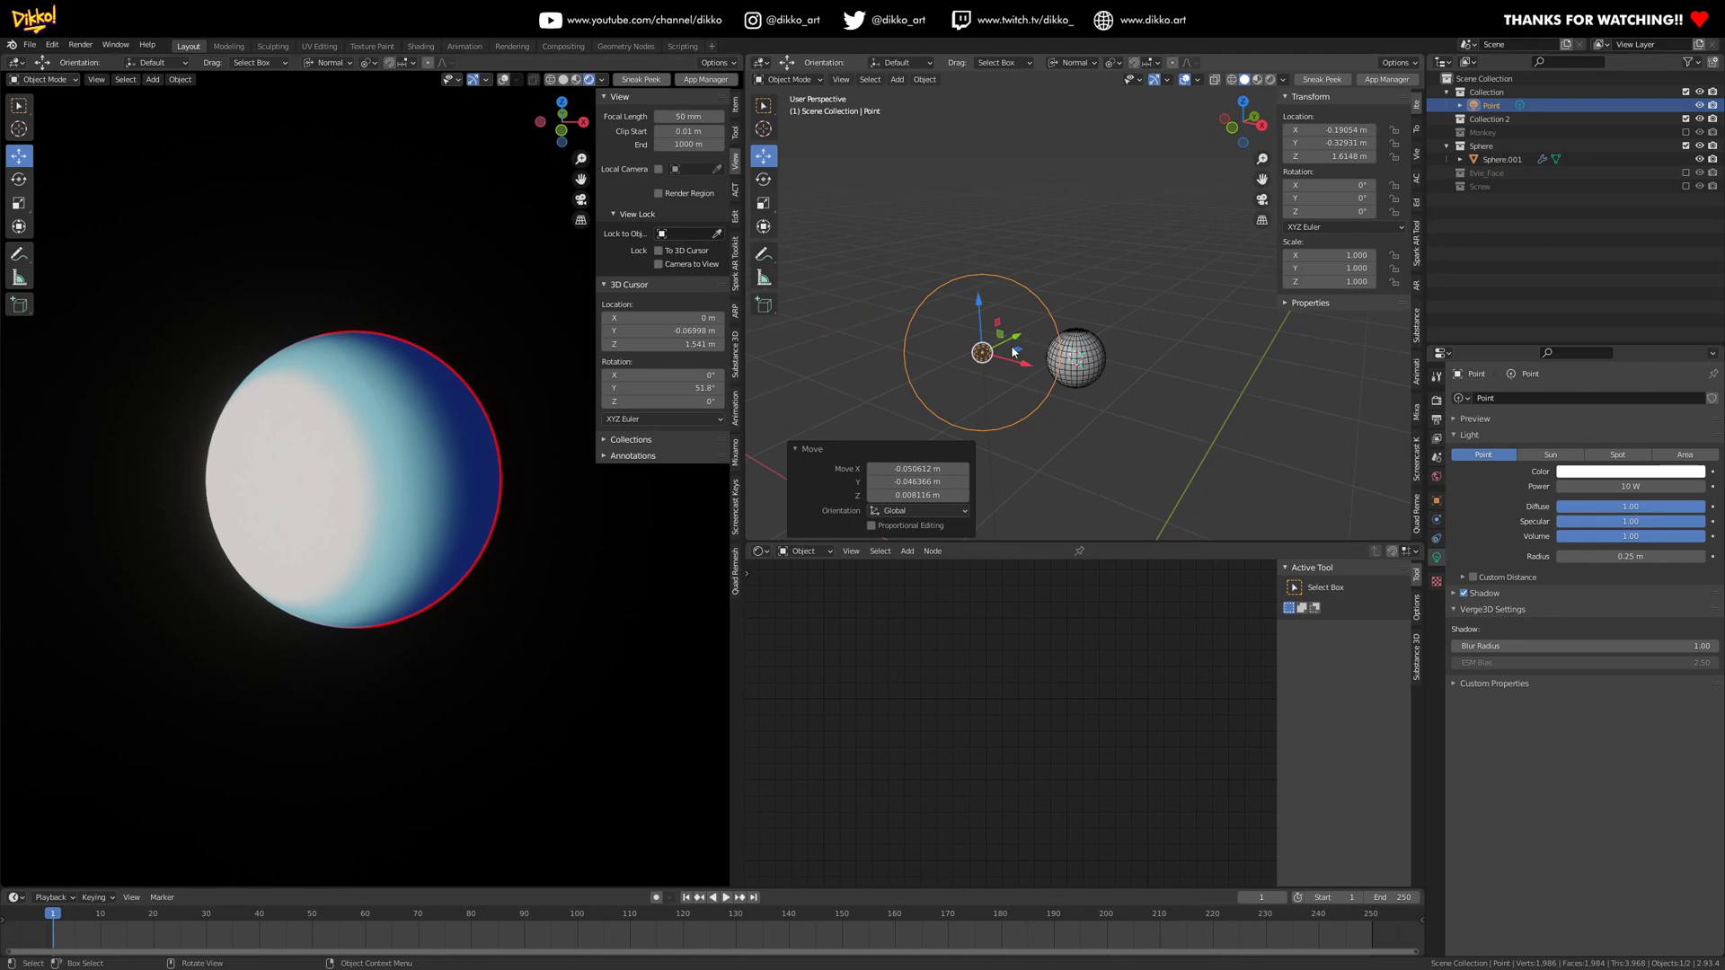
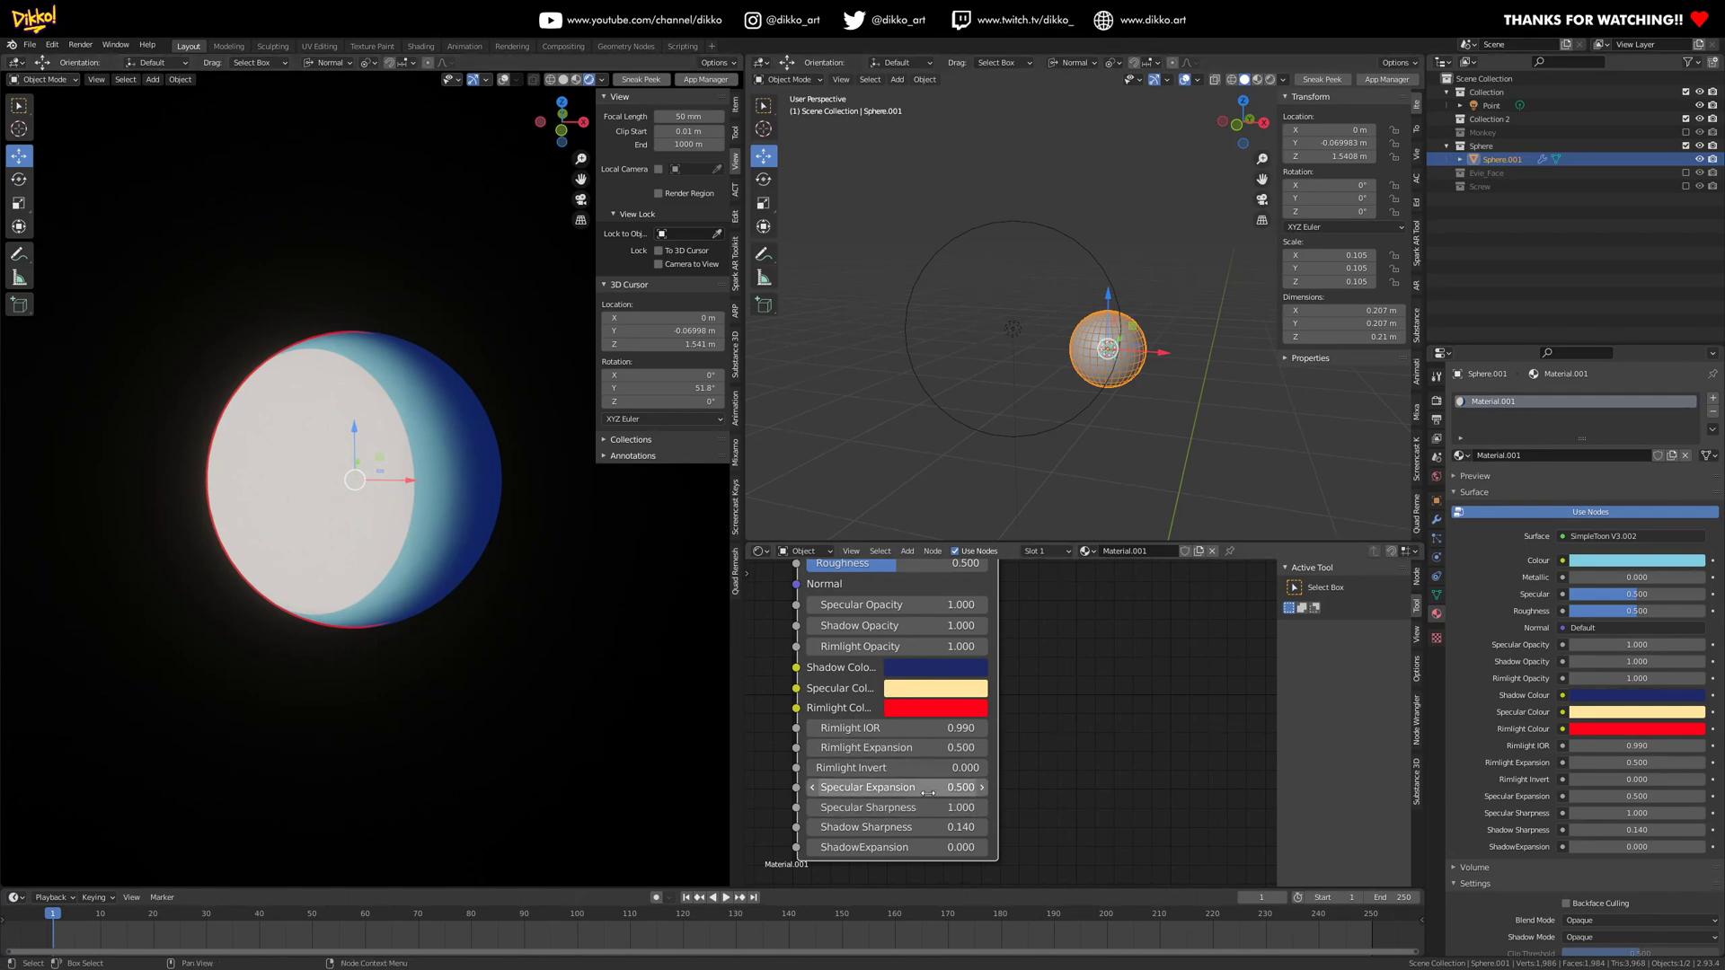
- Adjust the sphere material's Specular Expansion to 0.020, and set Shadow Sharpness to 1.000 with ShadowExpansion at 0.430
left_click_drag(889, 787, 817, 787)
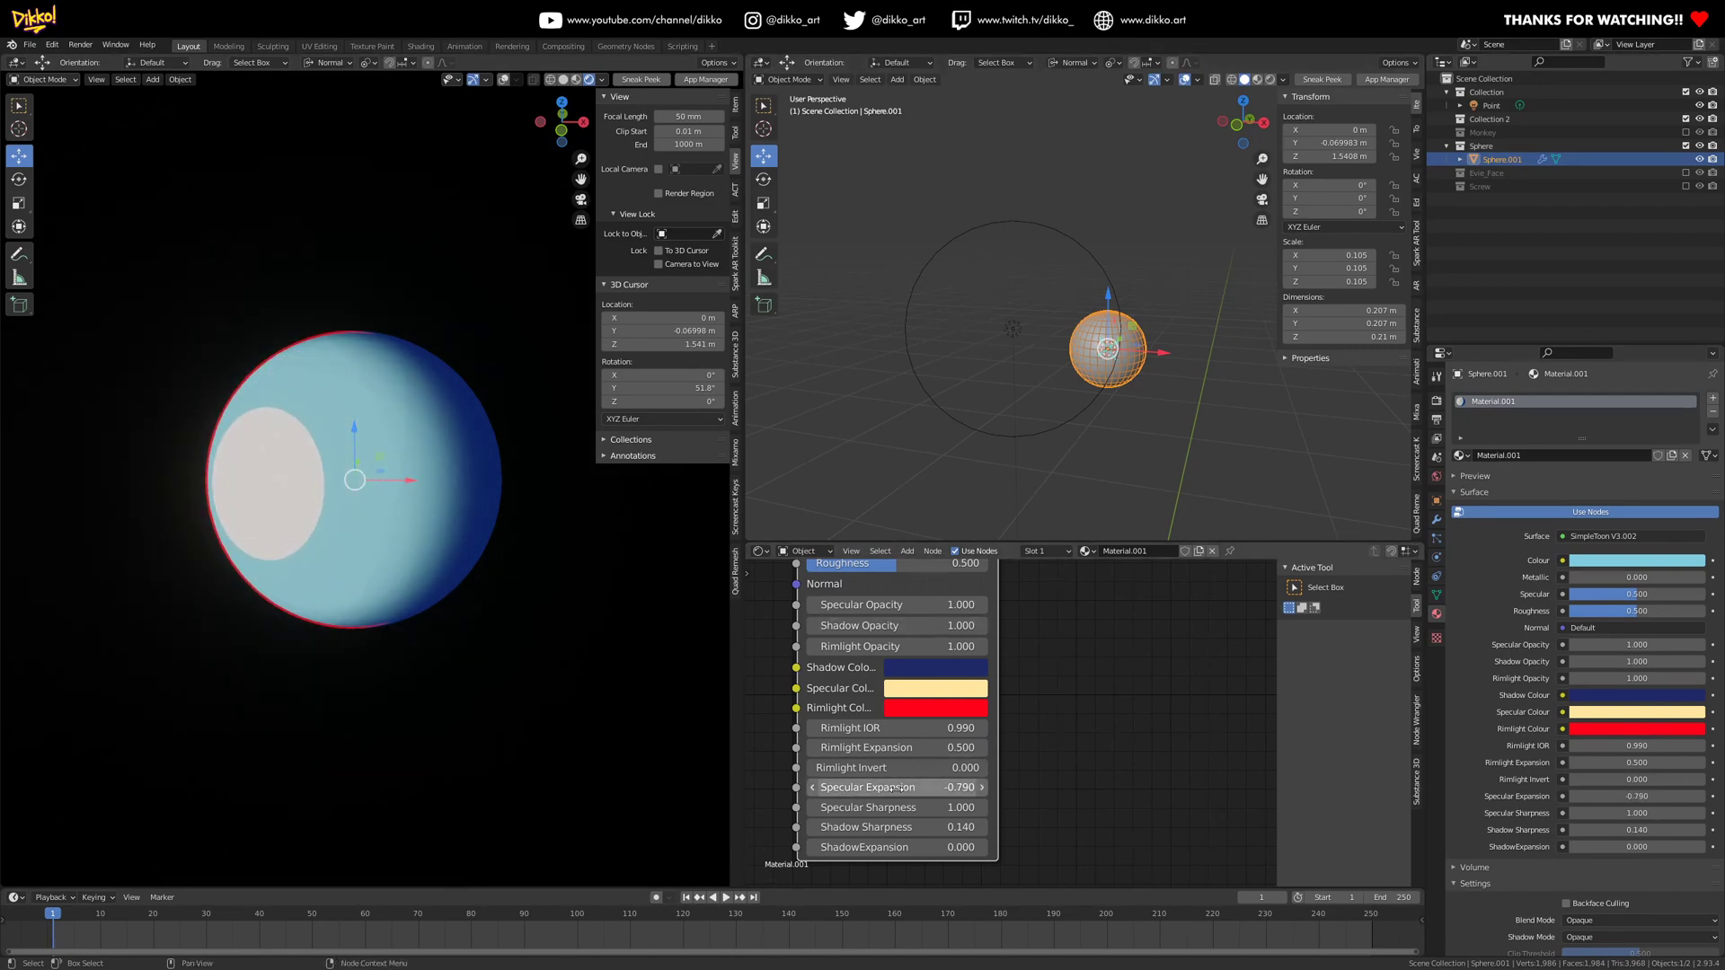
left_click_drag(889, 787, 935, 787)
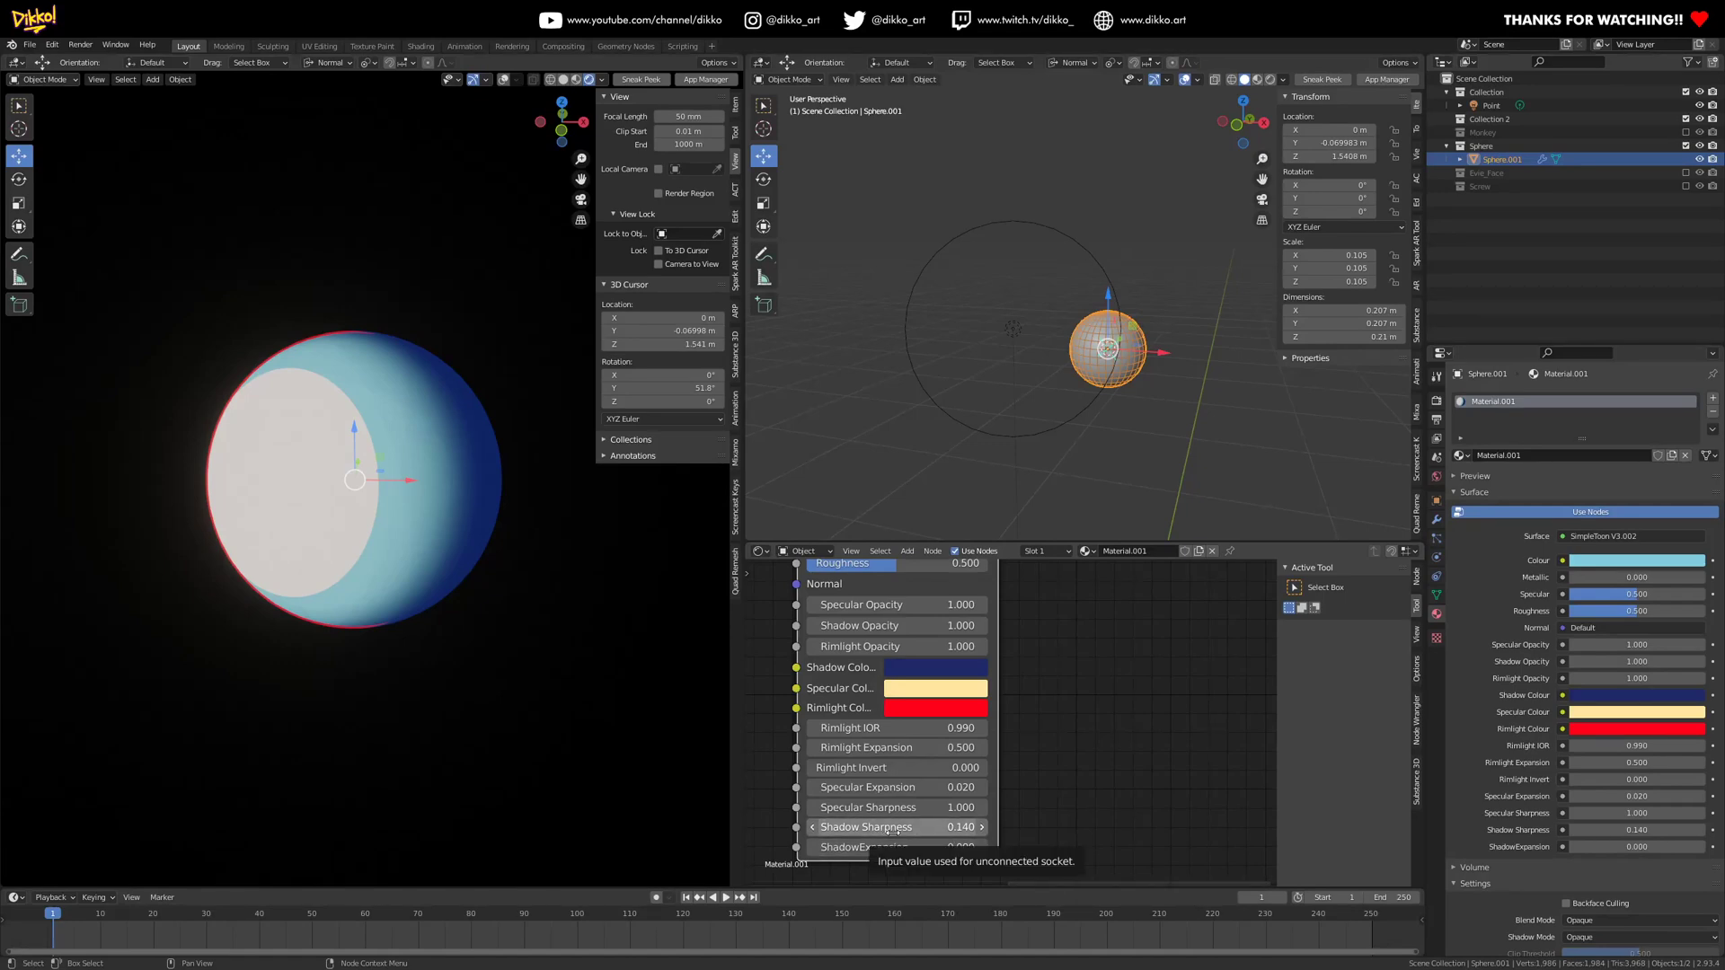
mouse_move(889, 828)
left_mouse_down("shift")
mouse_move(966, 828)
mouse_move(912, 847)
mouse_move(931, 847)
mouse_move(882, 807)
left_mouse_up("shift")
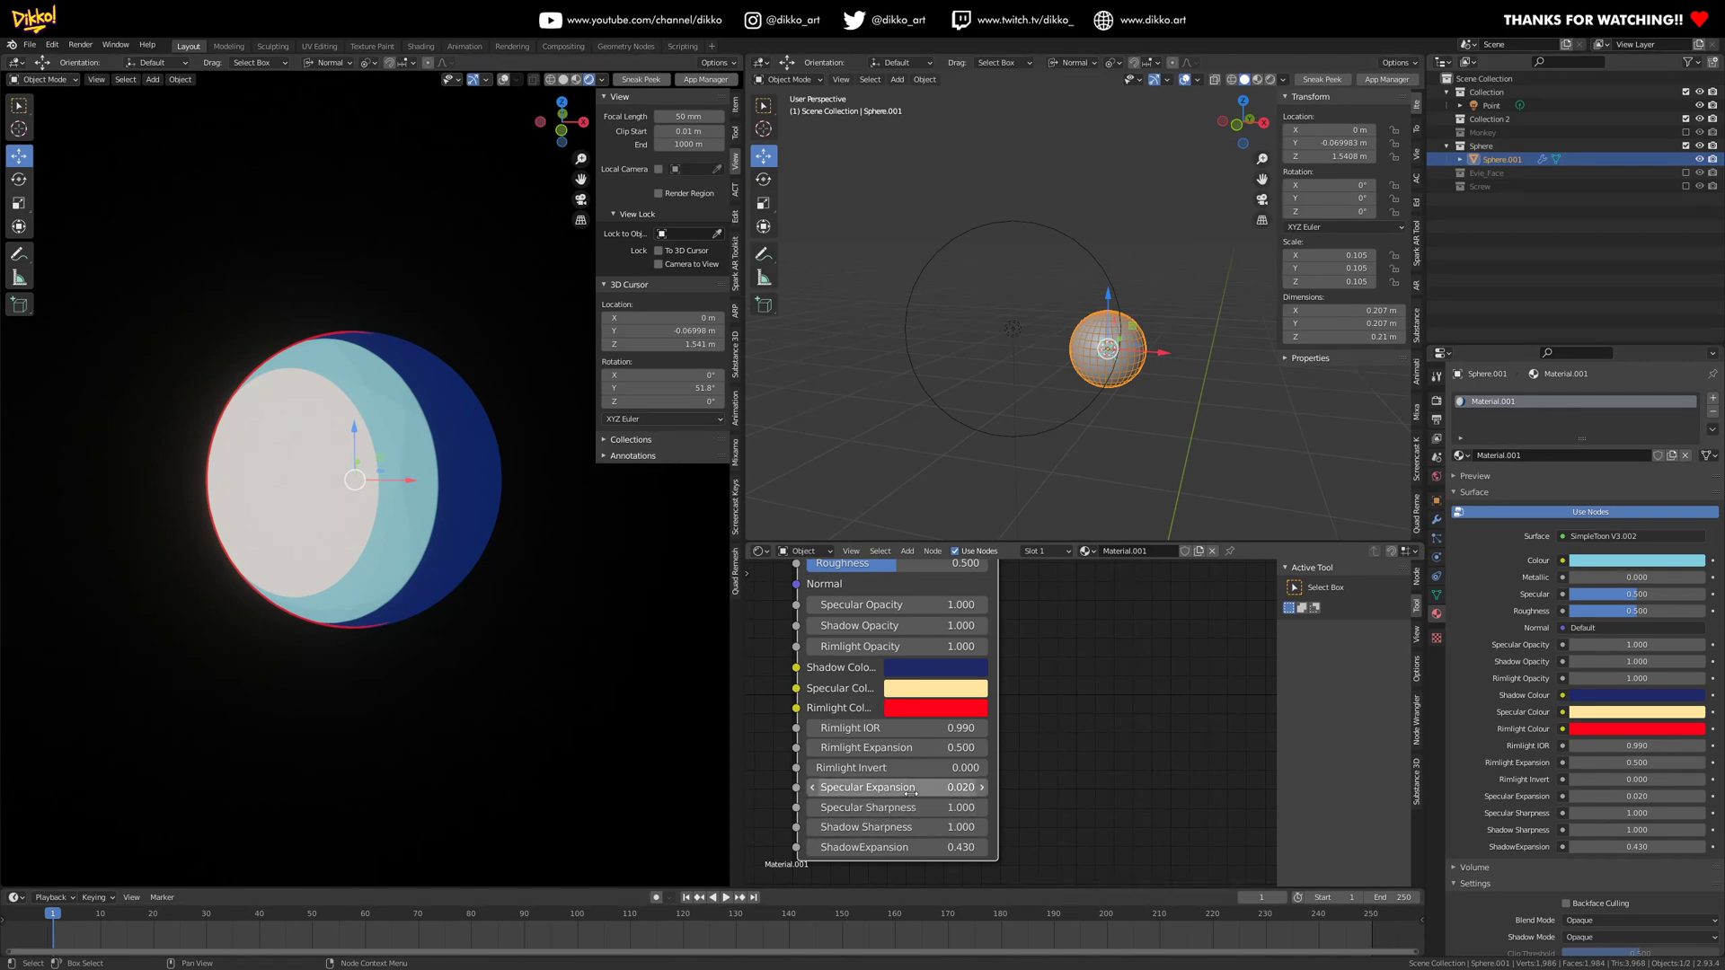
- Shrink the sphere's specular highlight with Specular Expansion at -0.890 and set ShadowExpansion to 0.000
left_click_drag(899, 788, 822, 786)
mouse_move(902, 847)
left_mouse_down()
mouse_move(925, 847)
mouse_move(853, 847)
left_mouse_up()
mouse_move(501, 699)
middle_mouse_down()
mouse_move(491, 713)
mouse_move(509, 715)
middle_mouse_up()
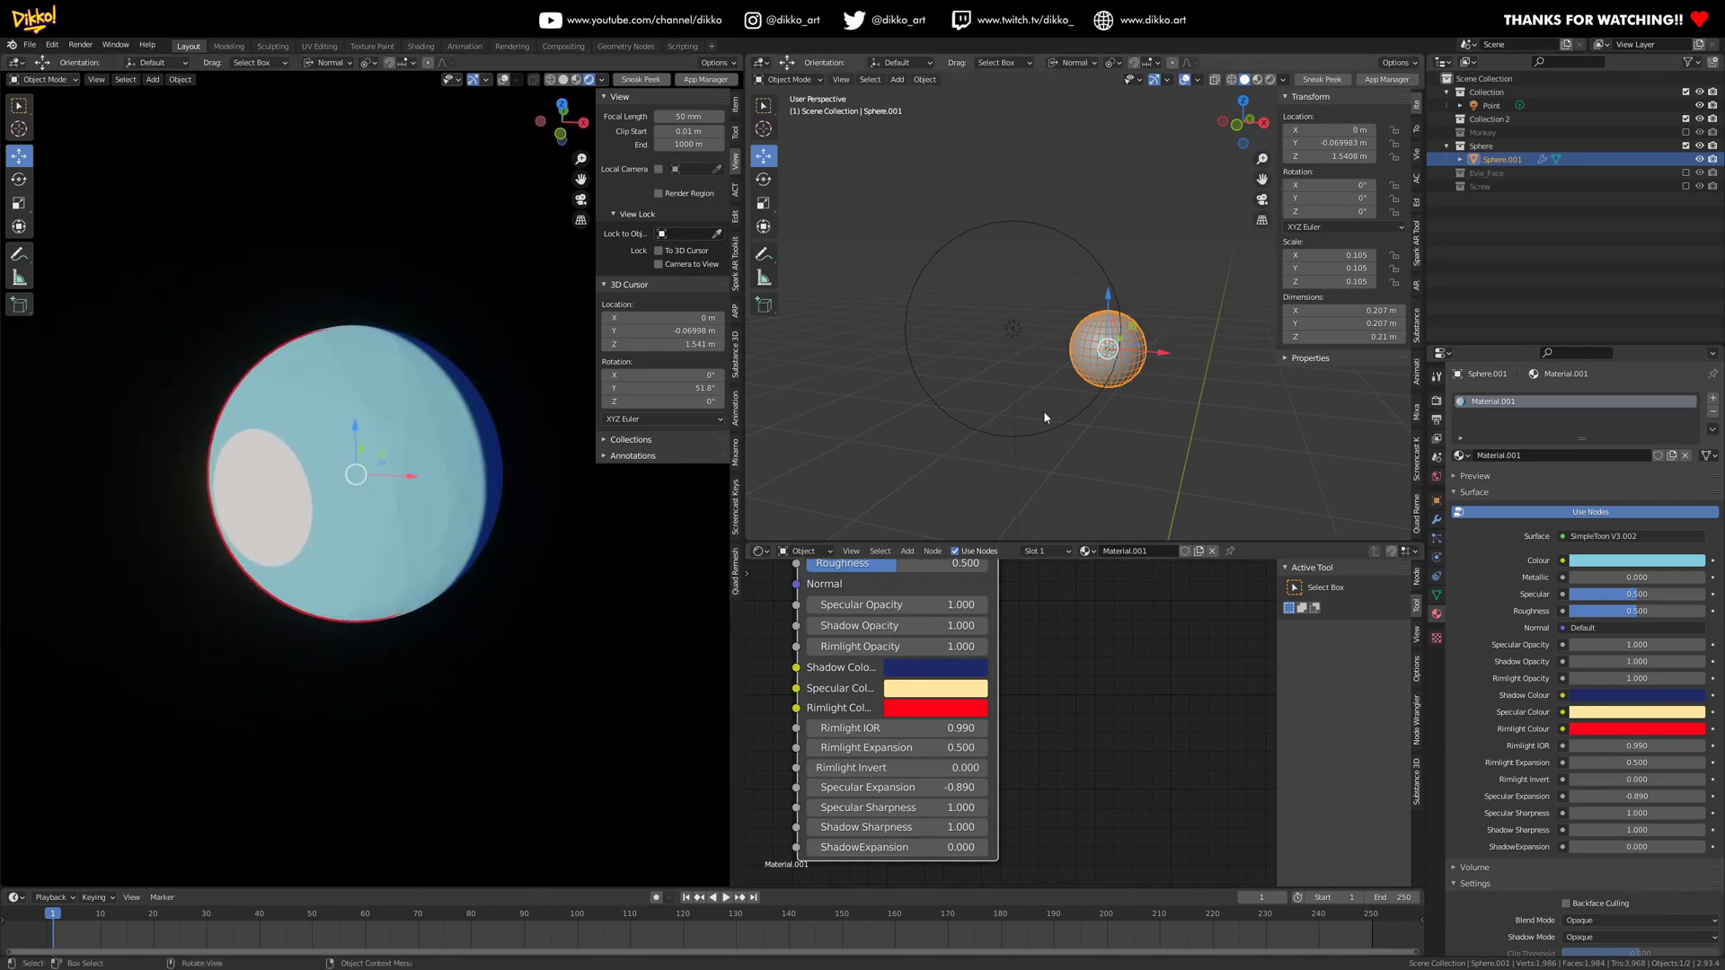
- Try moving the point light below the sphere to preview the shadow, and leave it at its original position
left_click(1010, 328)
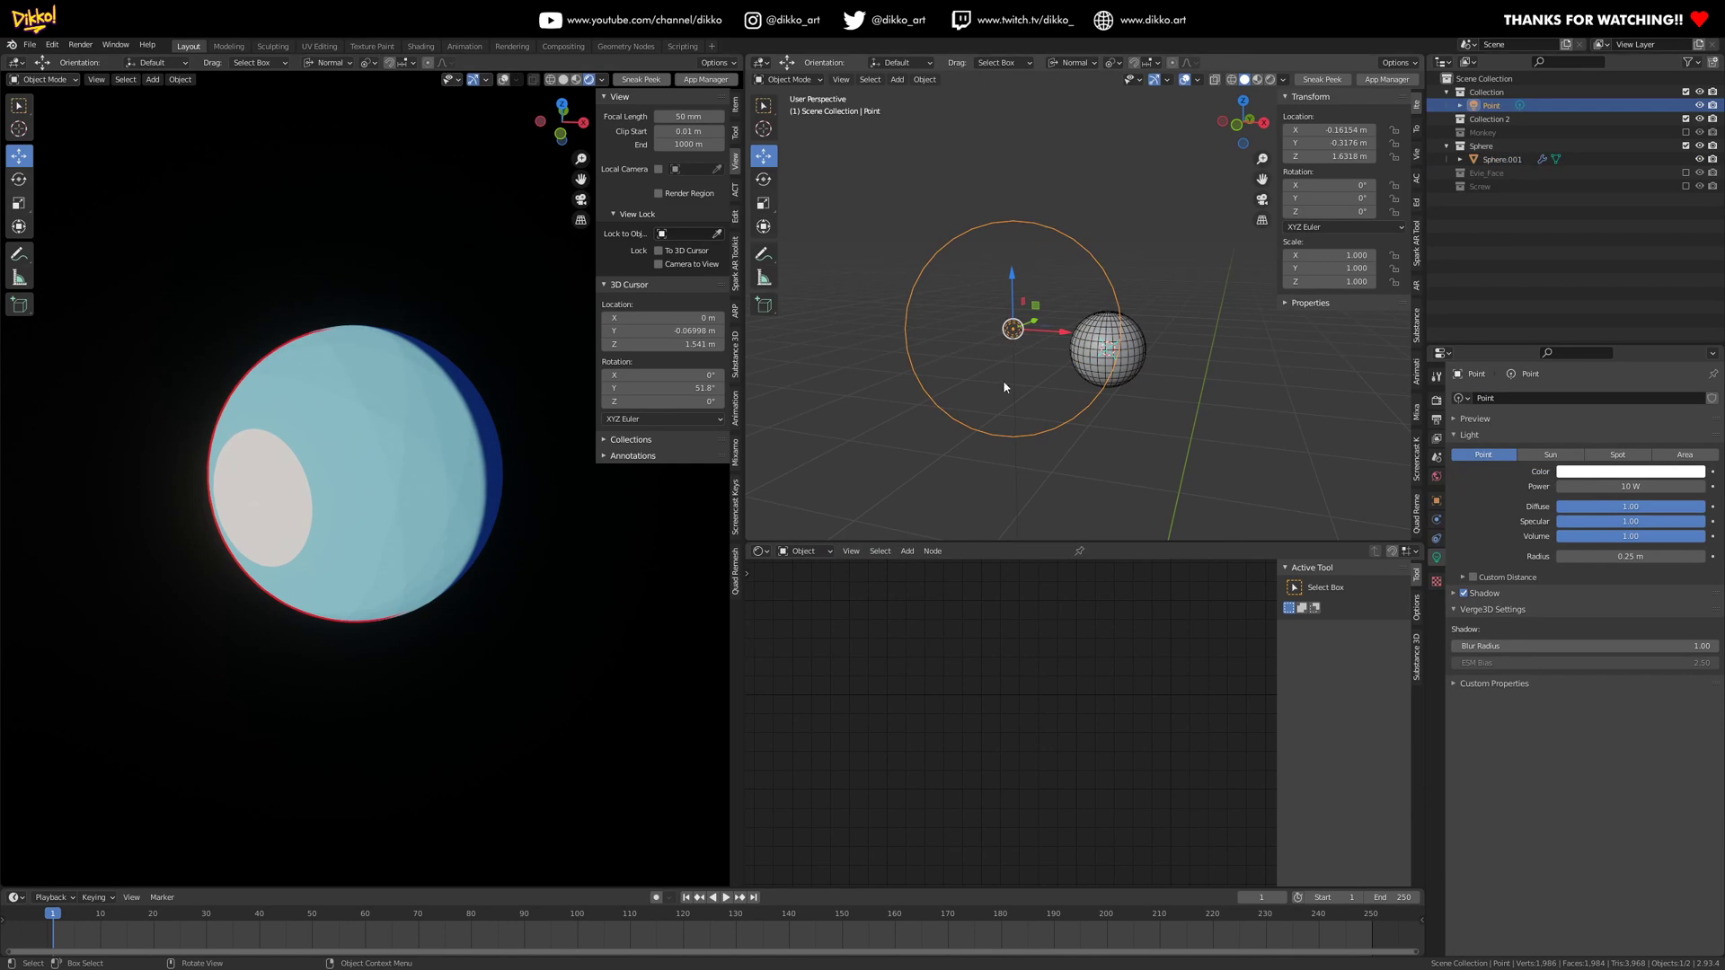
key("g")
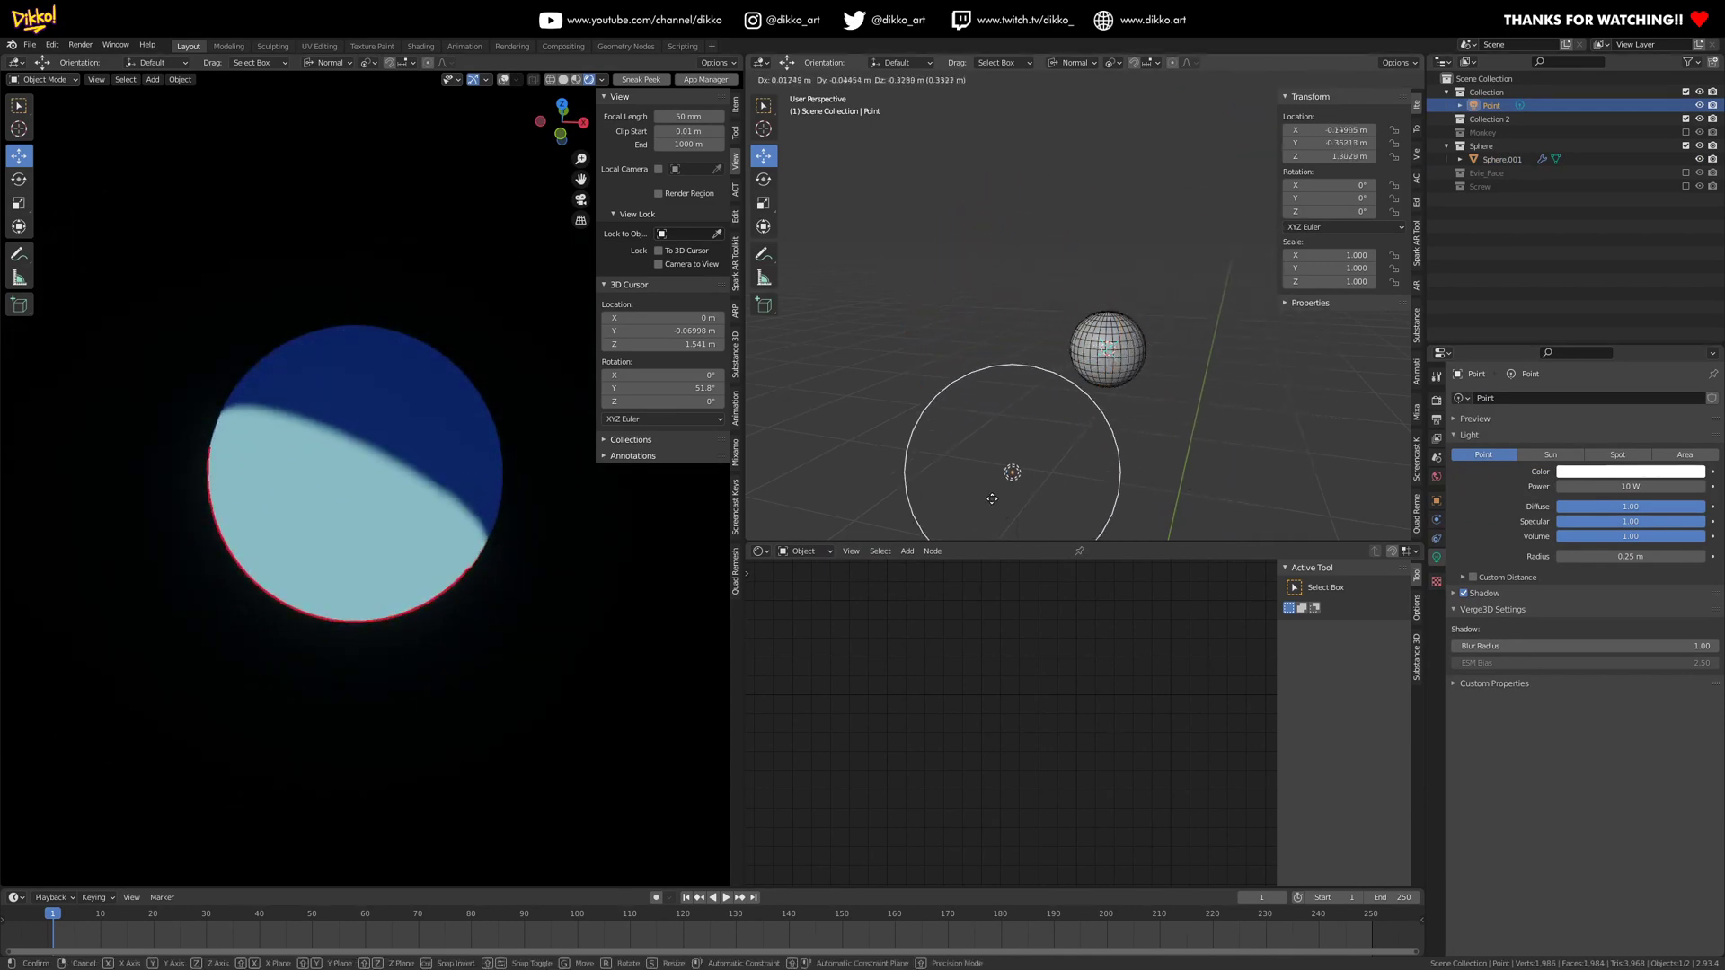
left_click(991, 355)
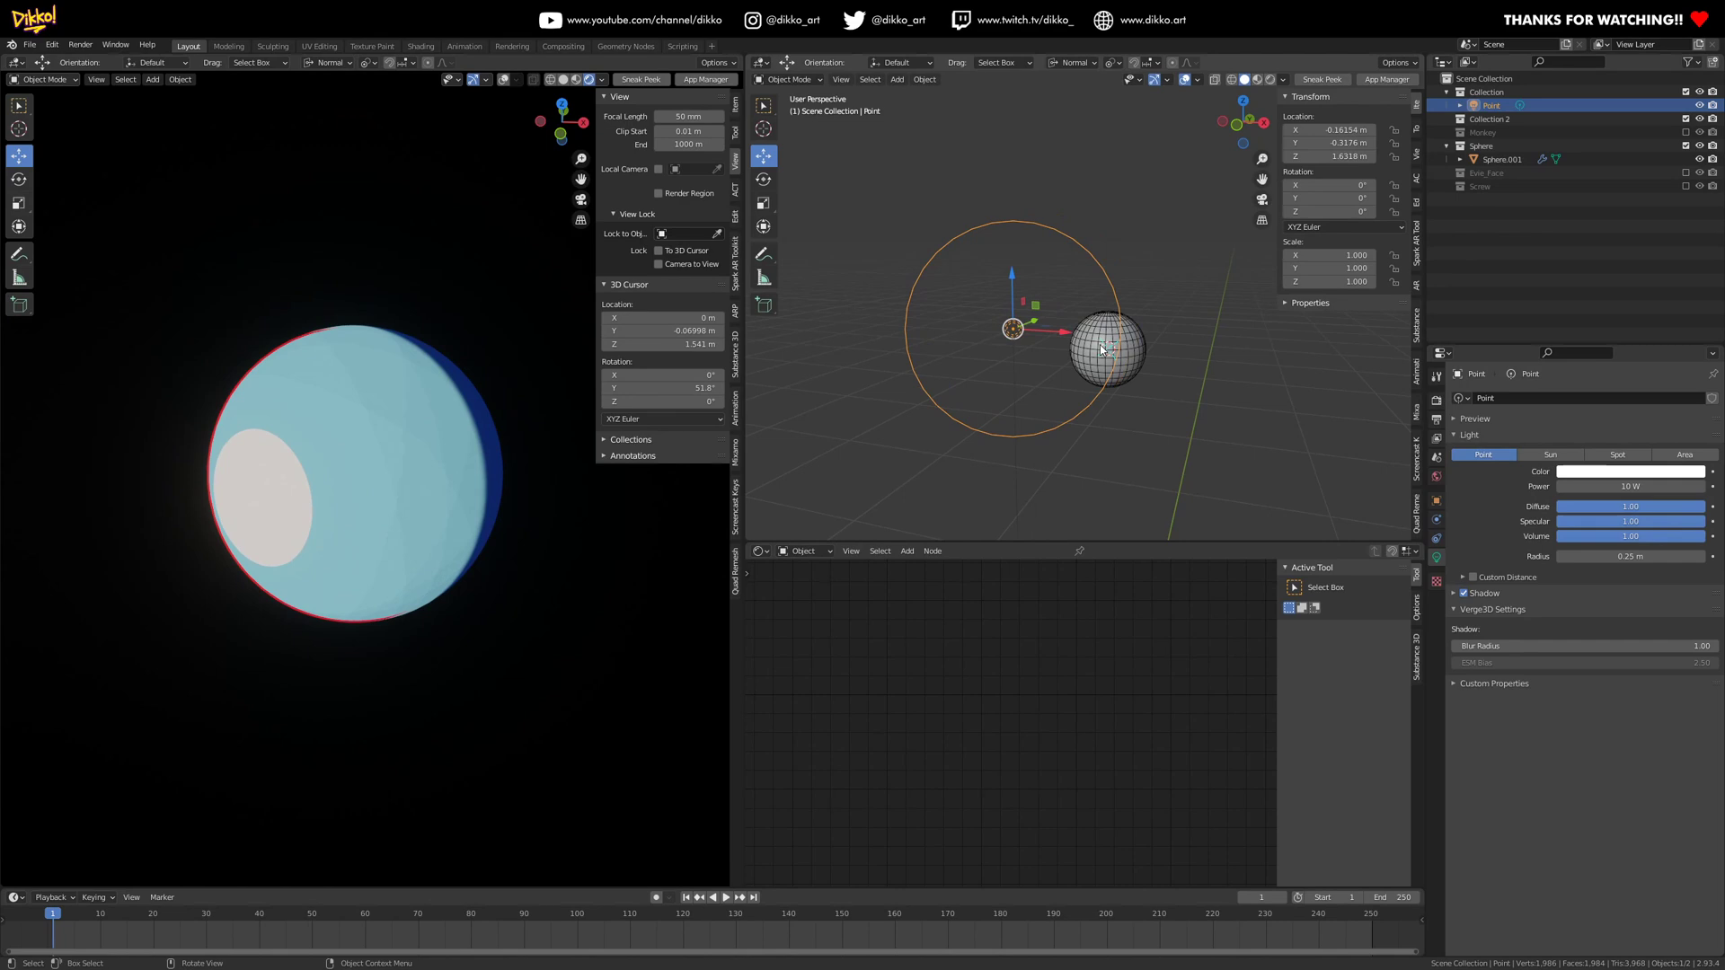
- Enlarge the shadow area on the sphere by setting its material's ShadowExpansion to 0.700
left_click(1100, 345)
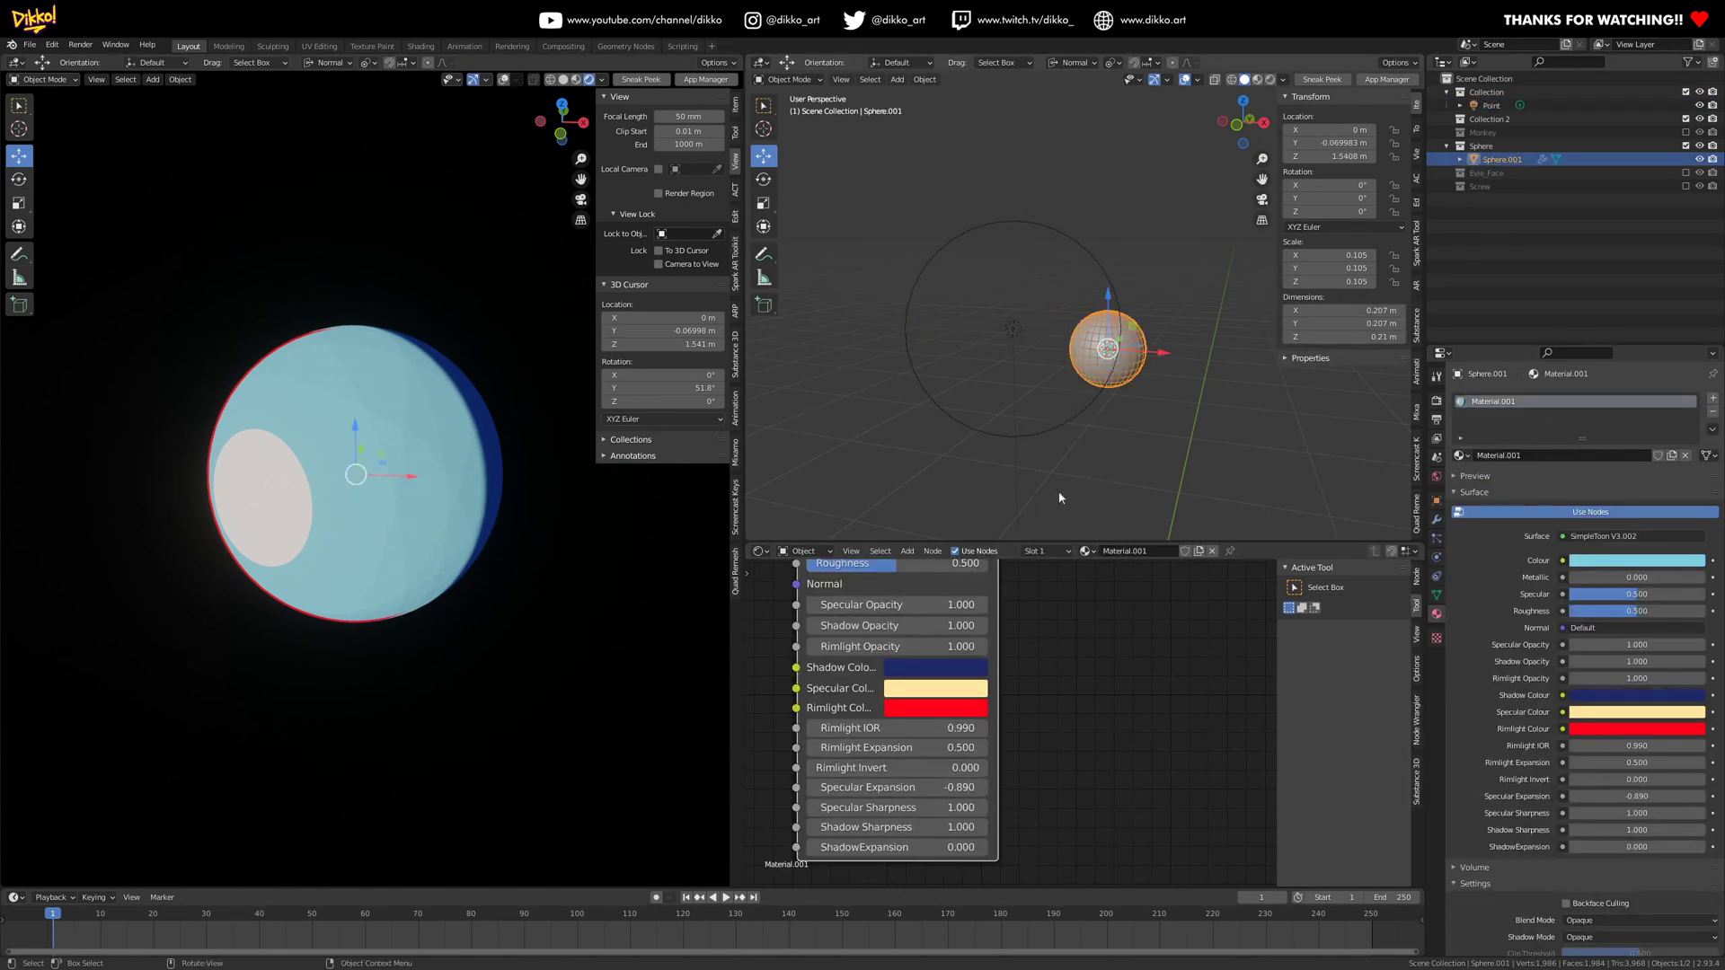
left_click_drag(889, 847, 952, 847)
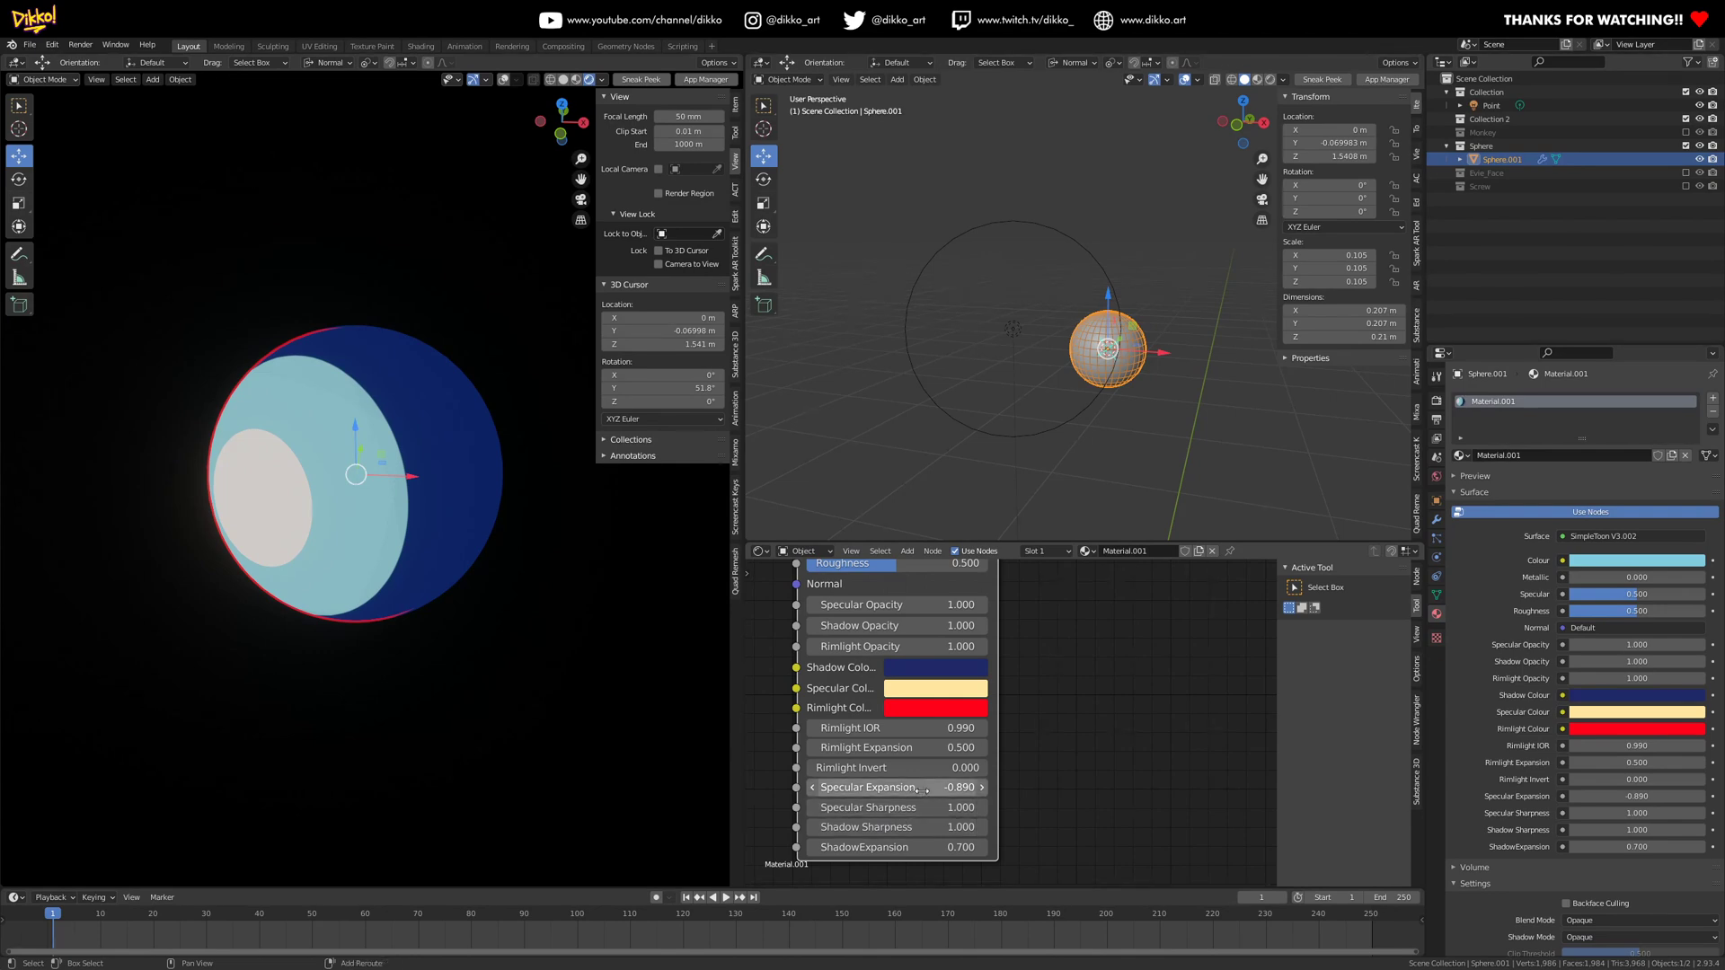
left_click_drag(922, 790, 922, 790)
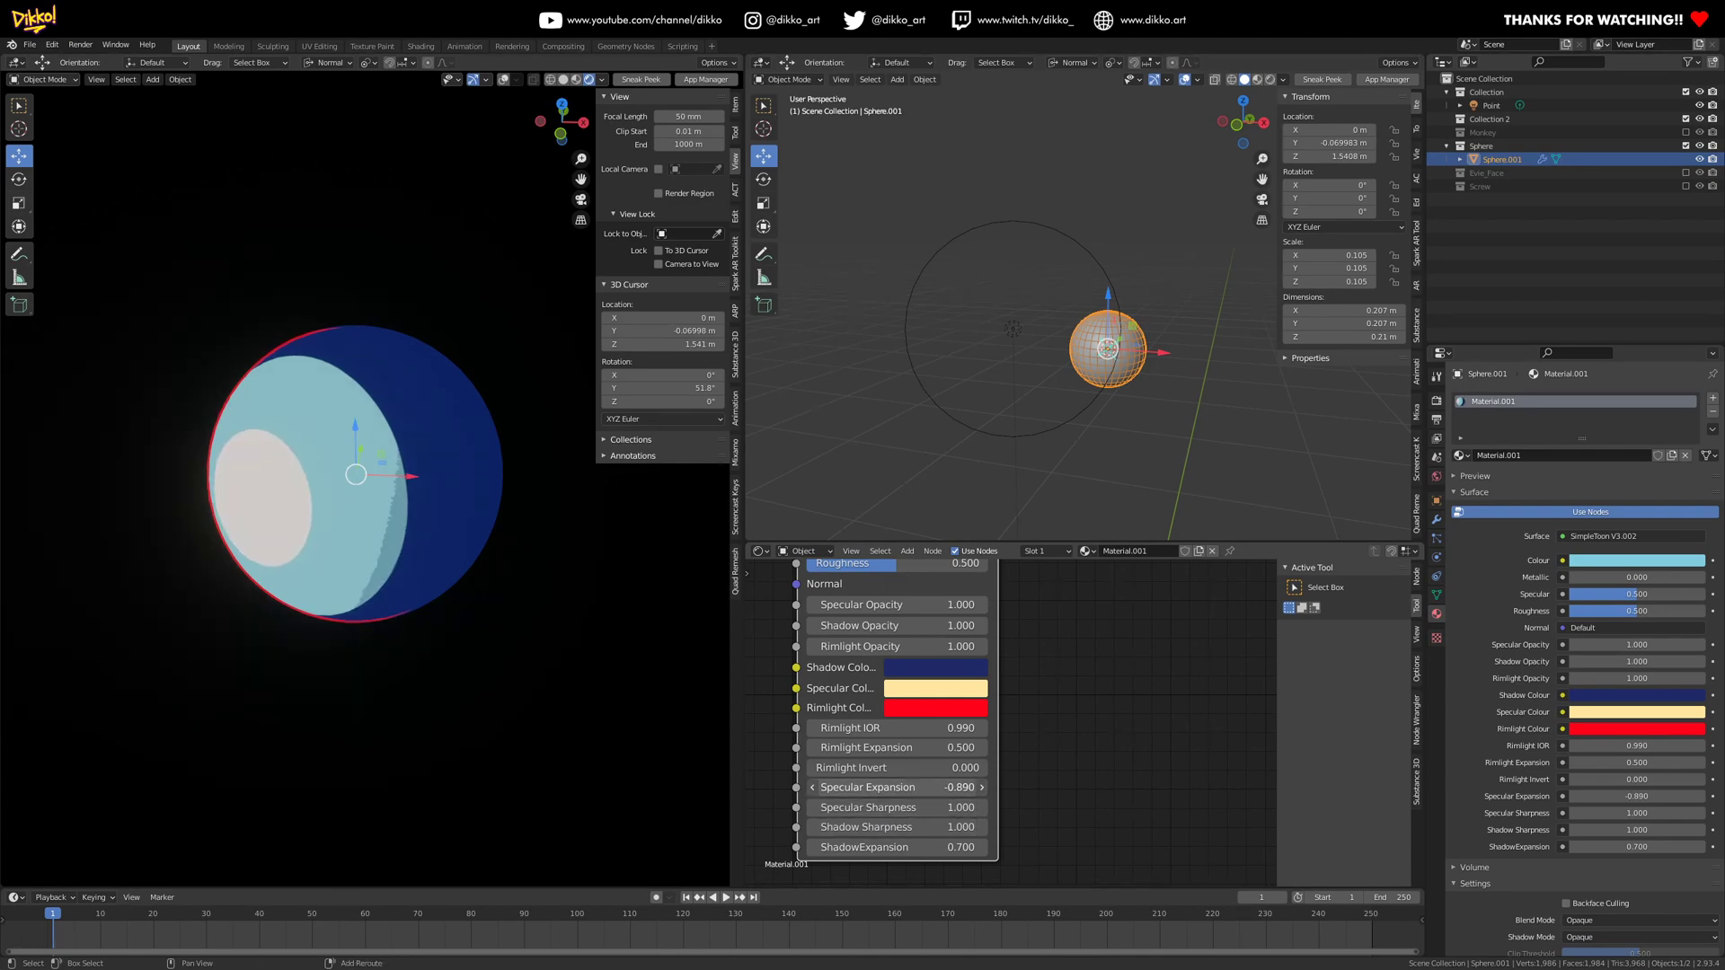
- Duplicate the point light and place the copy on the opposite side of the sphere
left_click(1016, 336)
middle_click_drag(1017, 341, 998, 394)
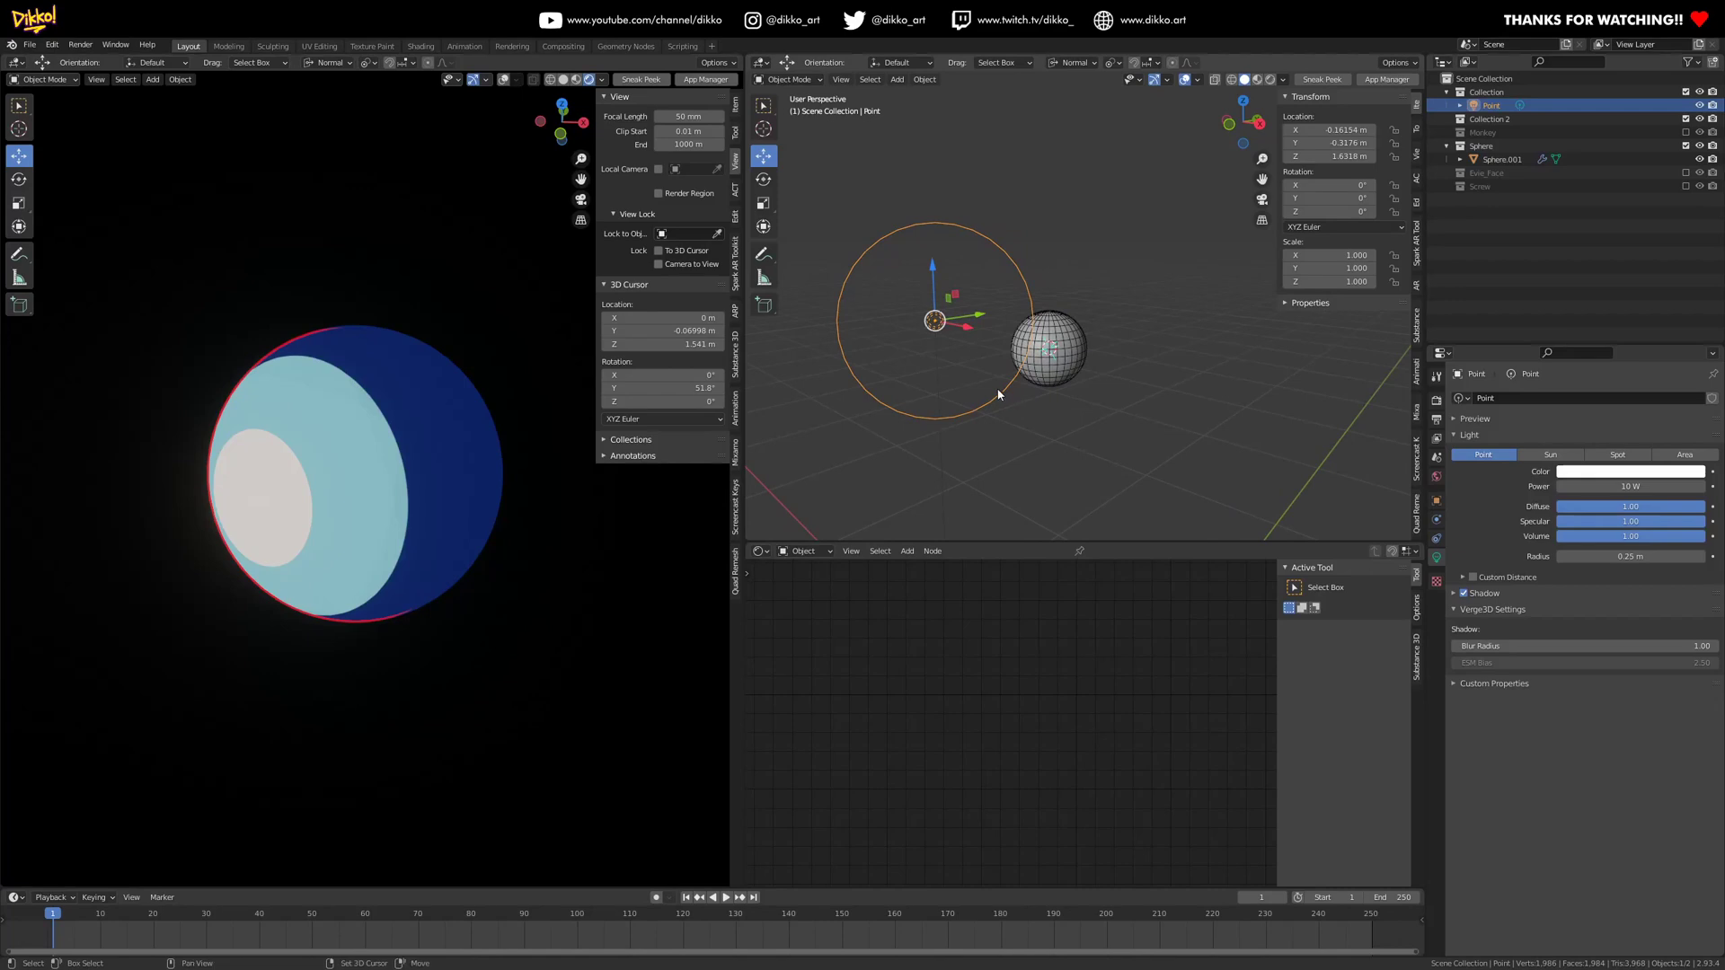
key("shift+d")
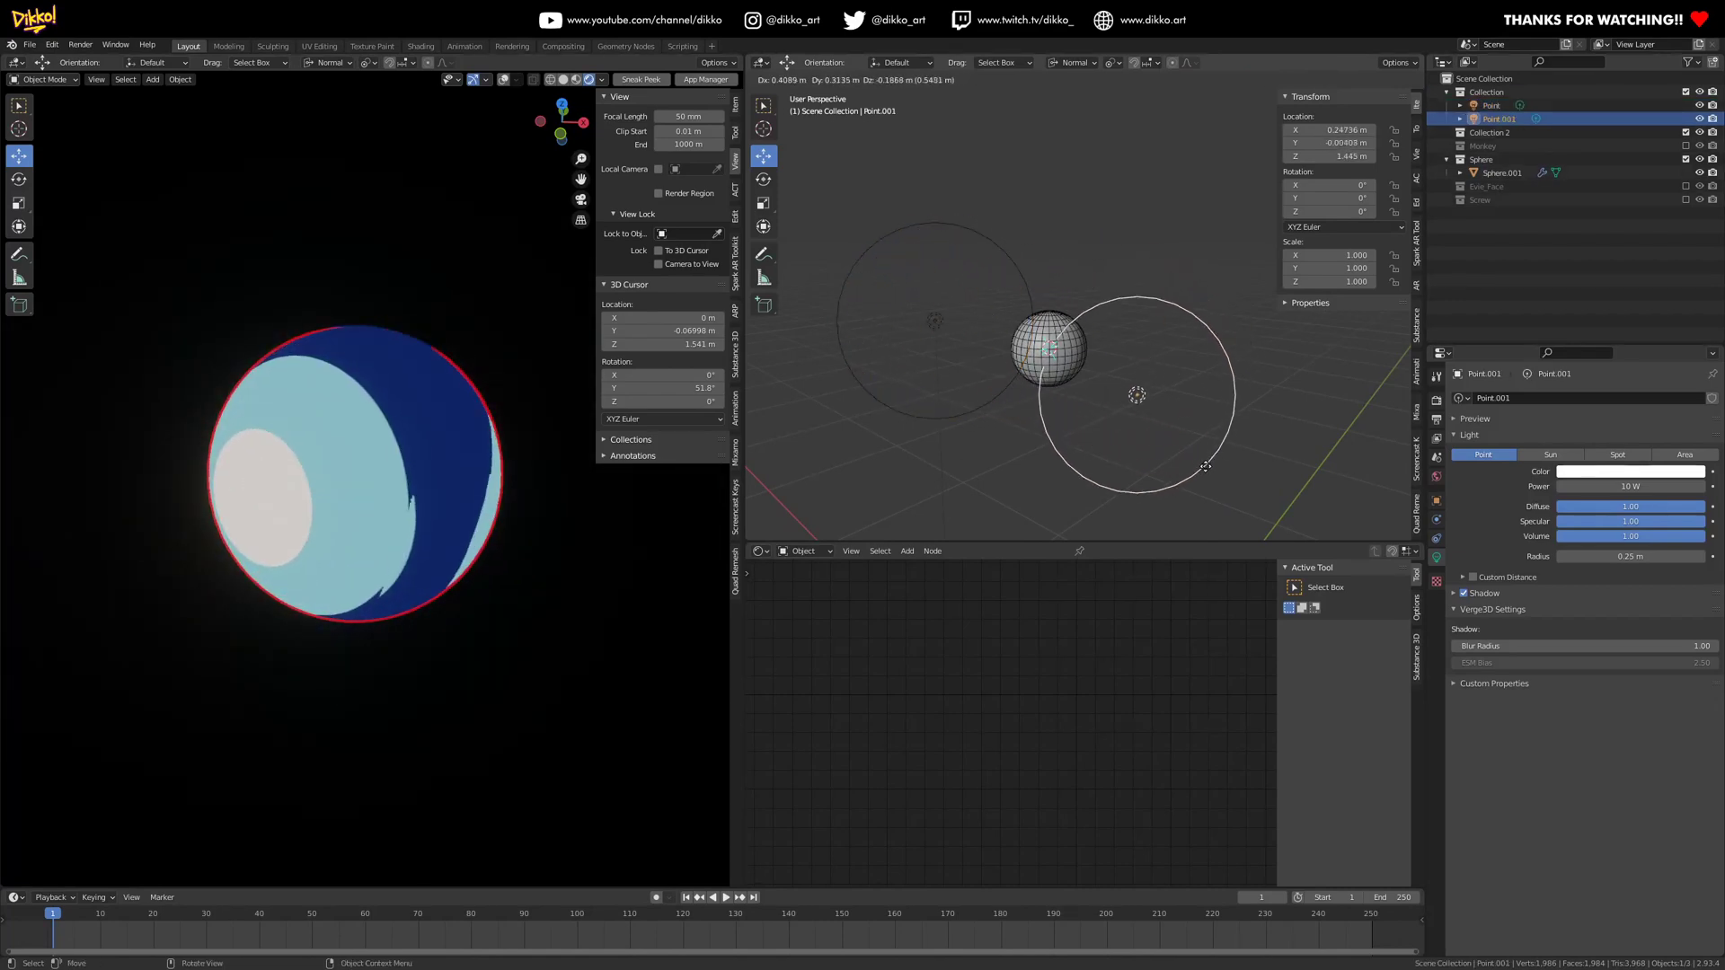
left_click(1197, 473)
- Scale the duplicated light to 0.796 and move it to about X 0.17 m, Y 0.18 m, Z 1.52 m
middle_click_drag(1198, 473, 1083, 413)
key("s")
left_click(1121, 433)
key("g")
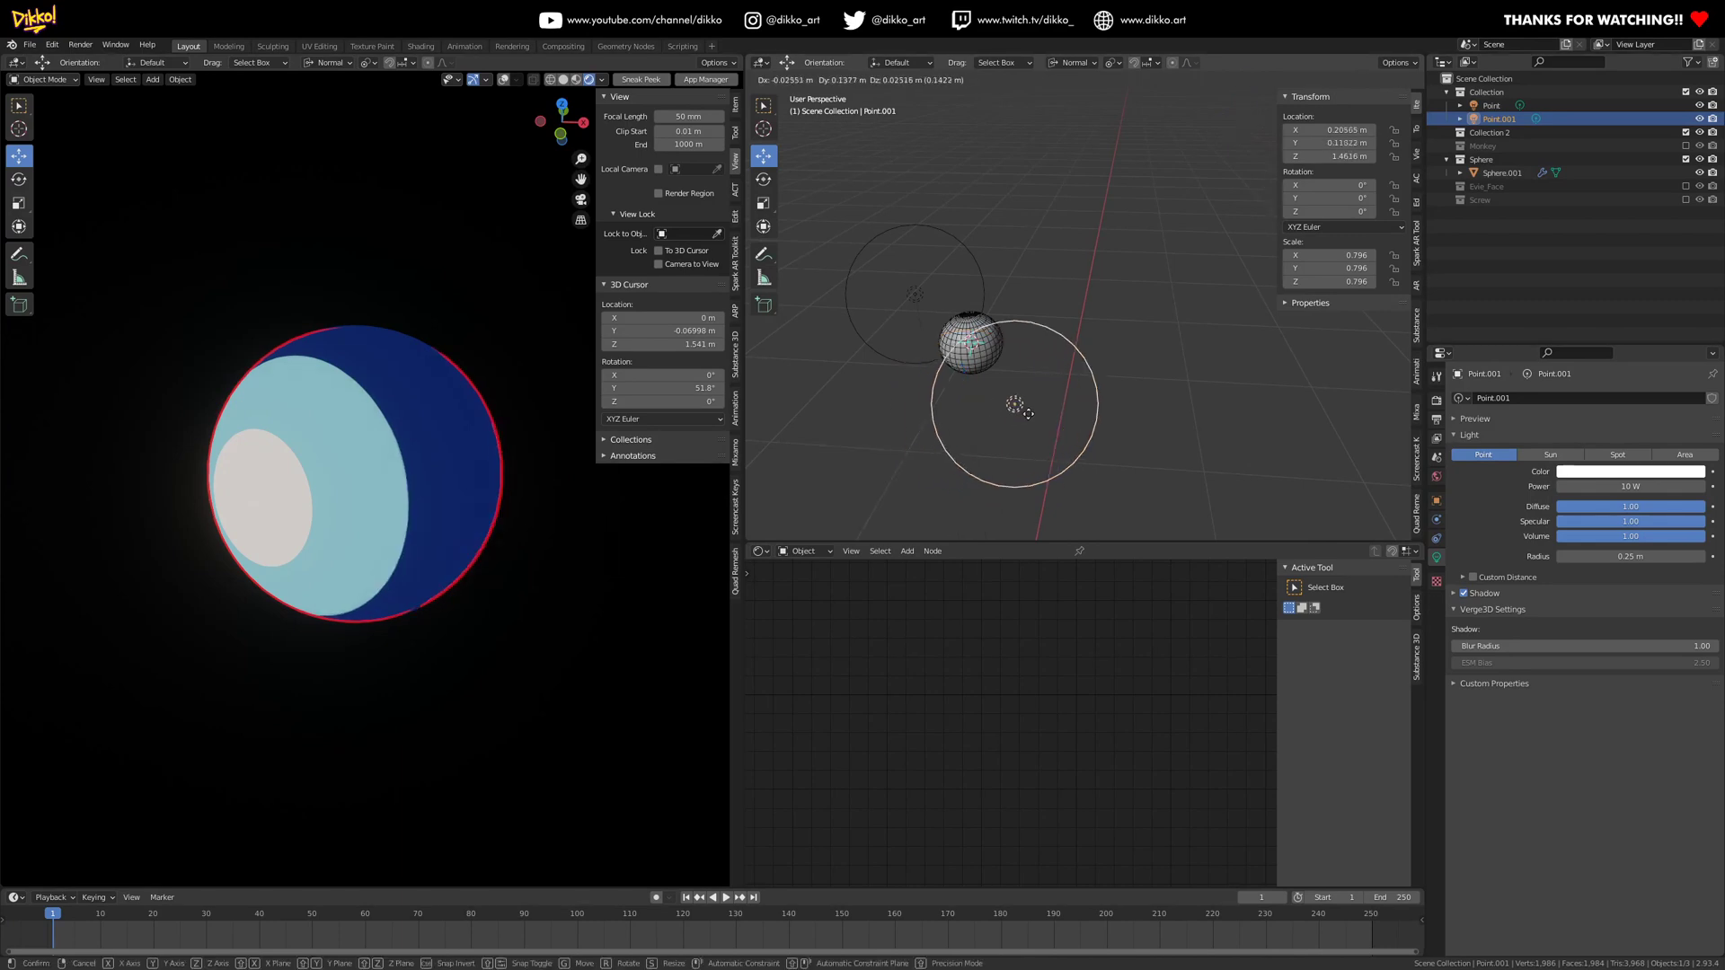
left_click(1135, 371)
mouse_move(489, 568)
middle_mouse_down()
mouse_move(342, 551)
mouse_move(296, 500)
mouse_move(461, 581)
mouse_move(598, 508)
mouse_move(412, 504)
mouse_move(526, 582)
mouse_move(548, 566)
middle_mouse_up()
left_click(1047, 392)
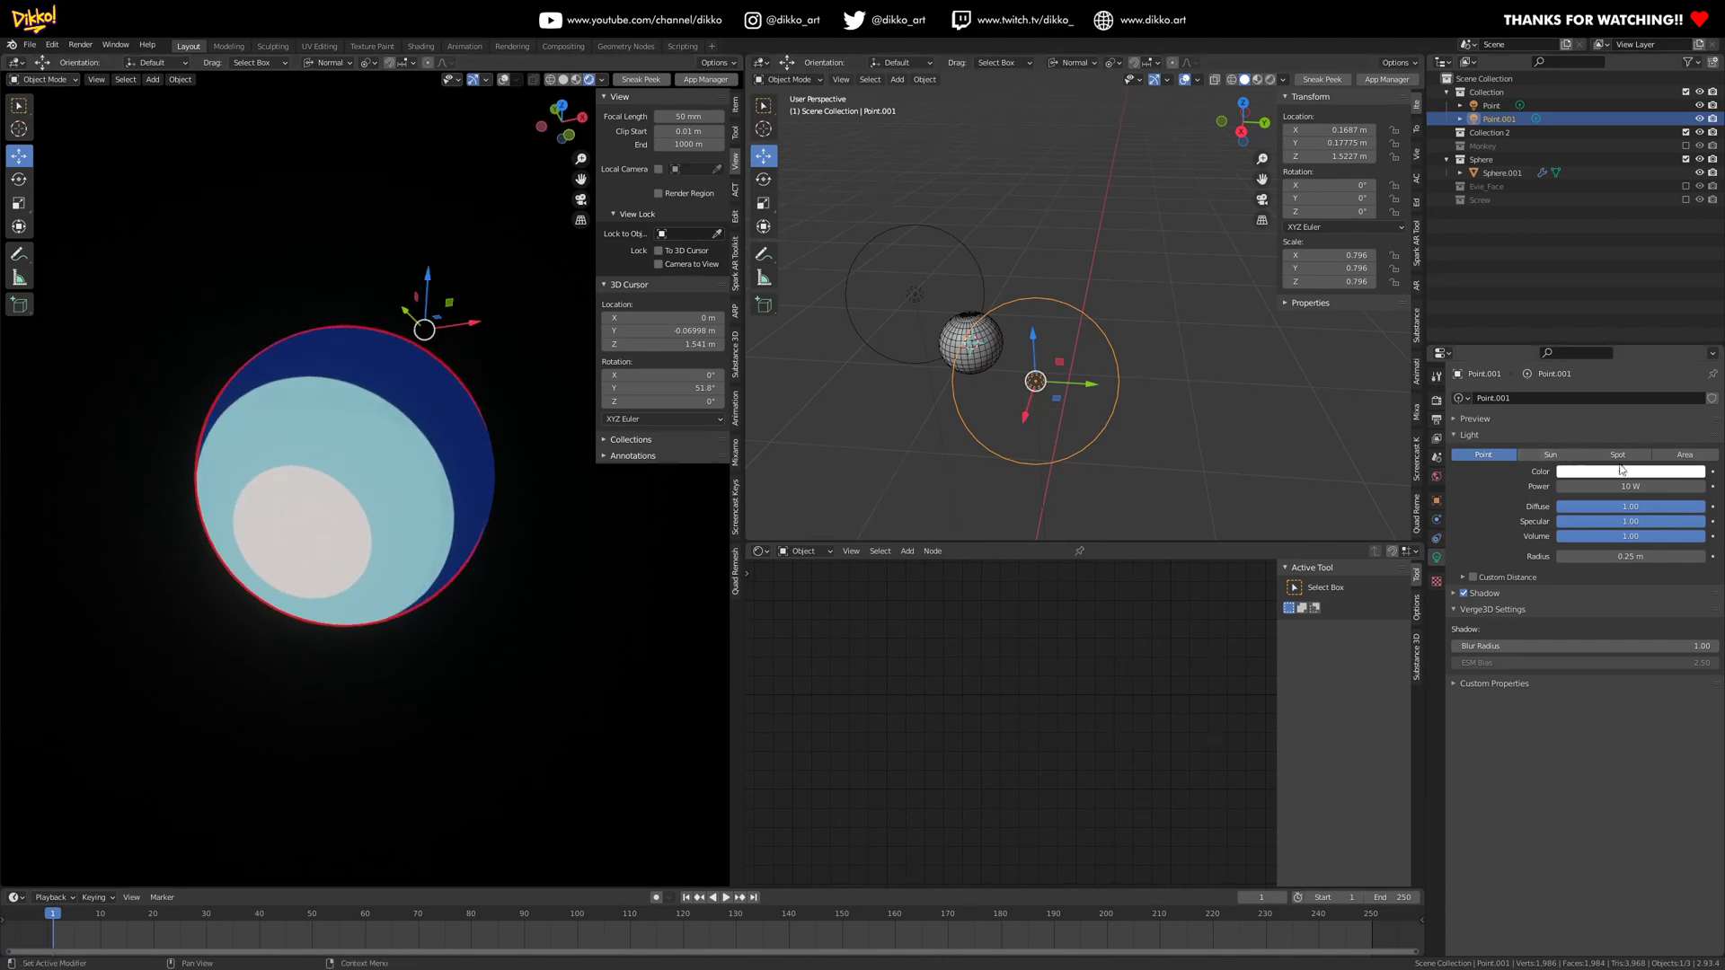
- Delete the duplicated point light and select the original light
key("x")
left_click(988, 387)
middle_click_drag(956, 384, 1055, 351)
left_click(976, 327)
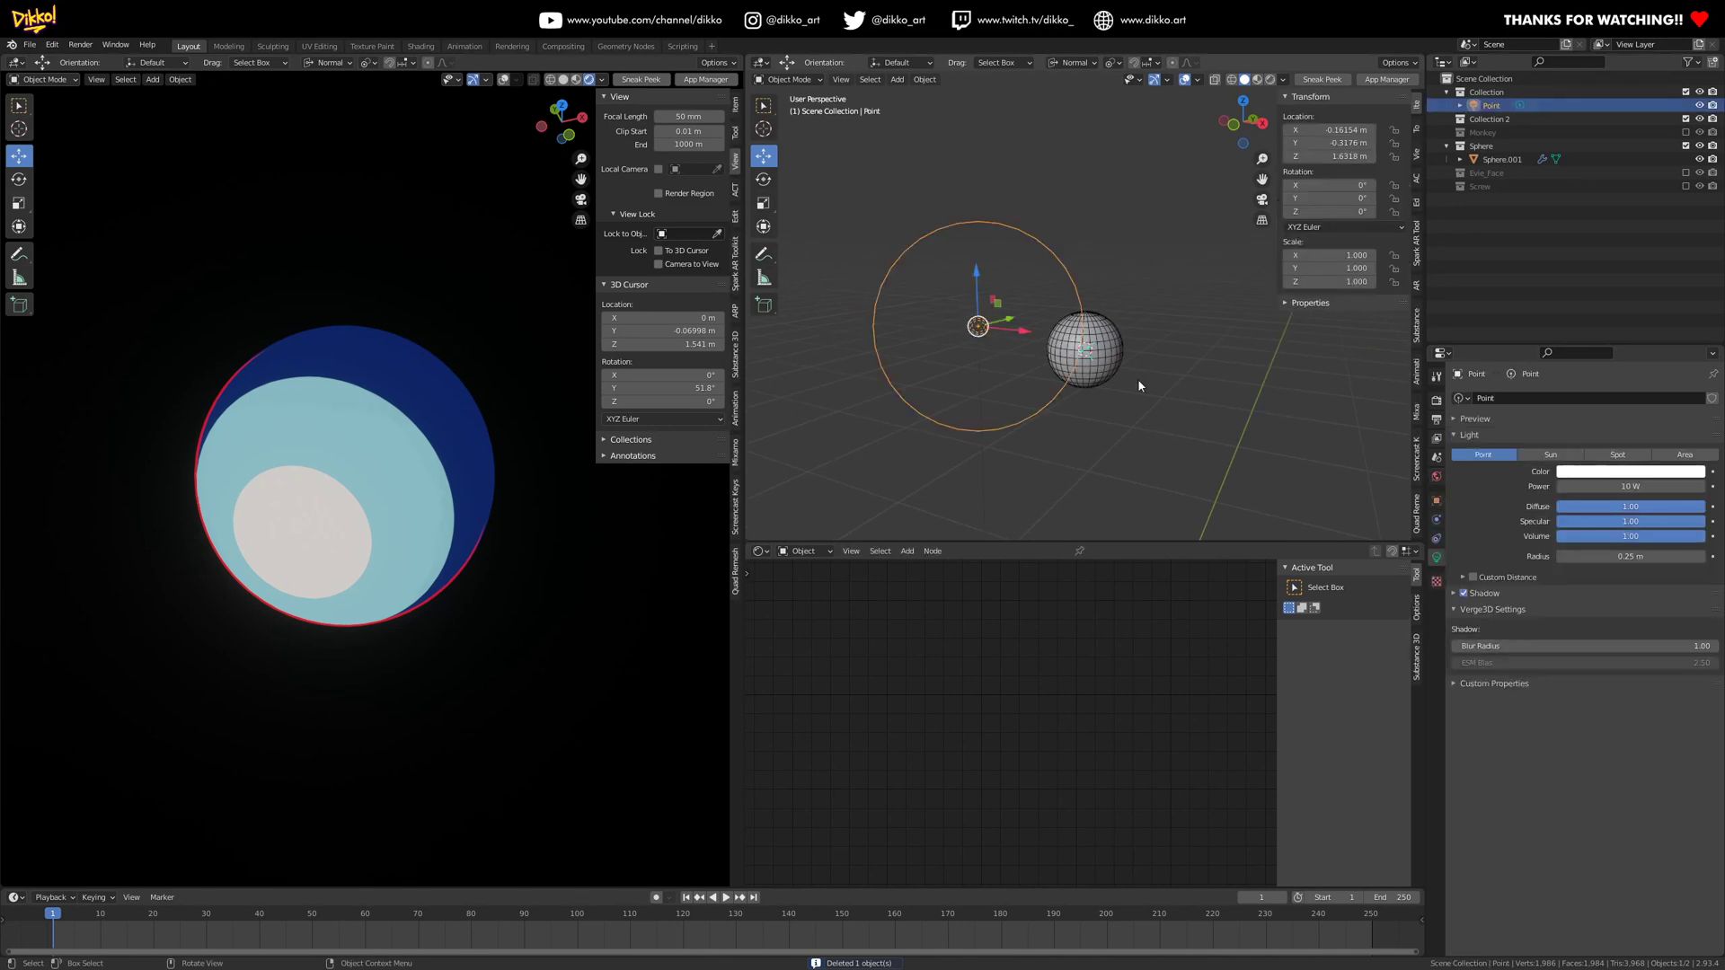
- Select the sphere and lower its material's Shadow Opacity to 0.820
left_click(1106, 380)
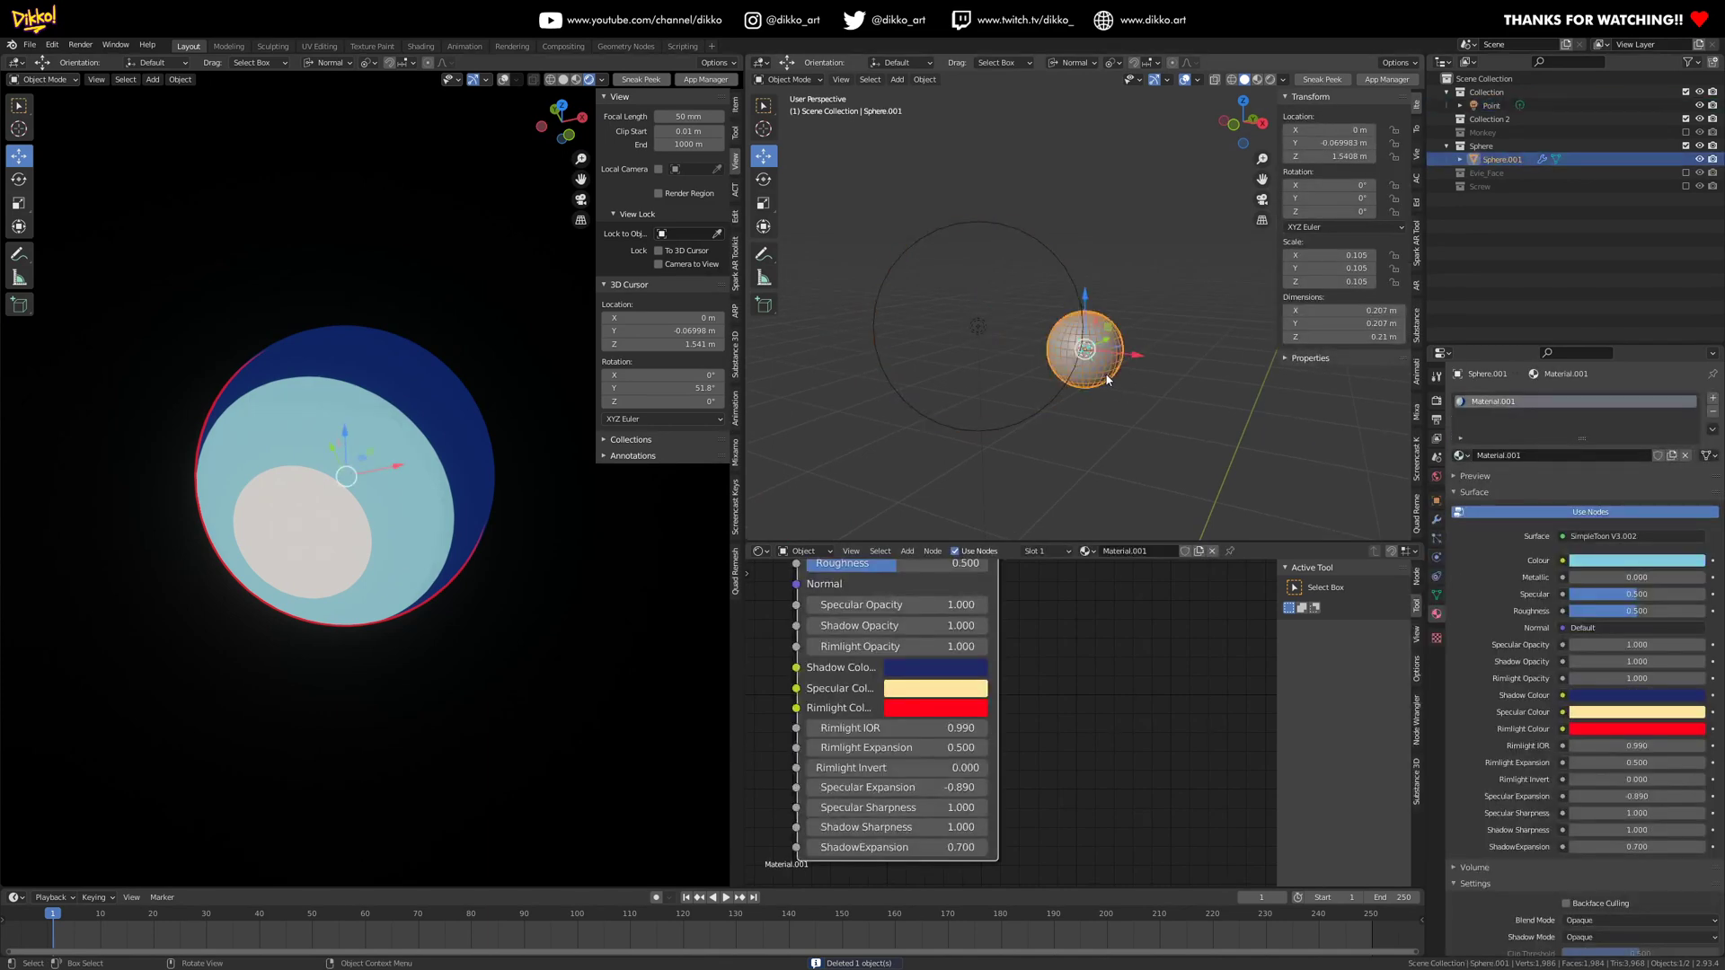
mouse_move(337, 458)
middle_mouse_down()
mouse_move(354, 449)
mouse_move(326, 337)
middle_mouse_up()
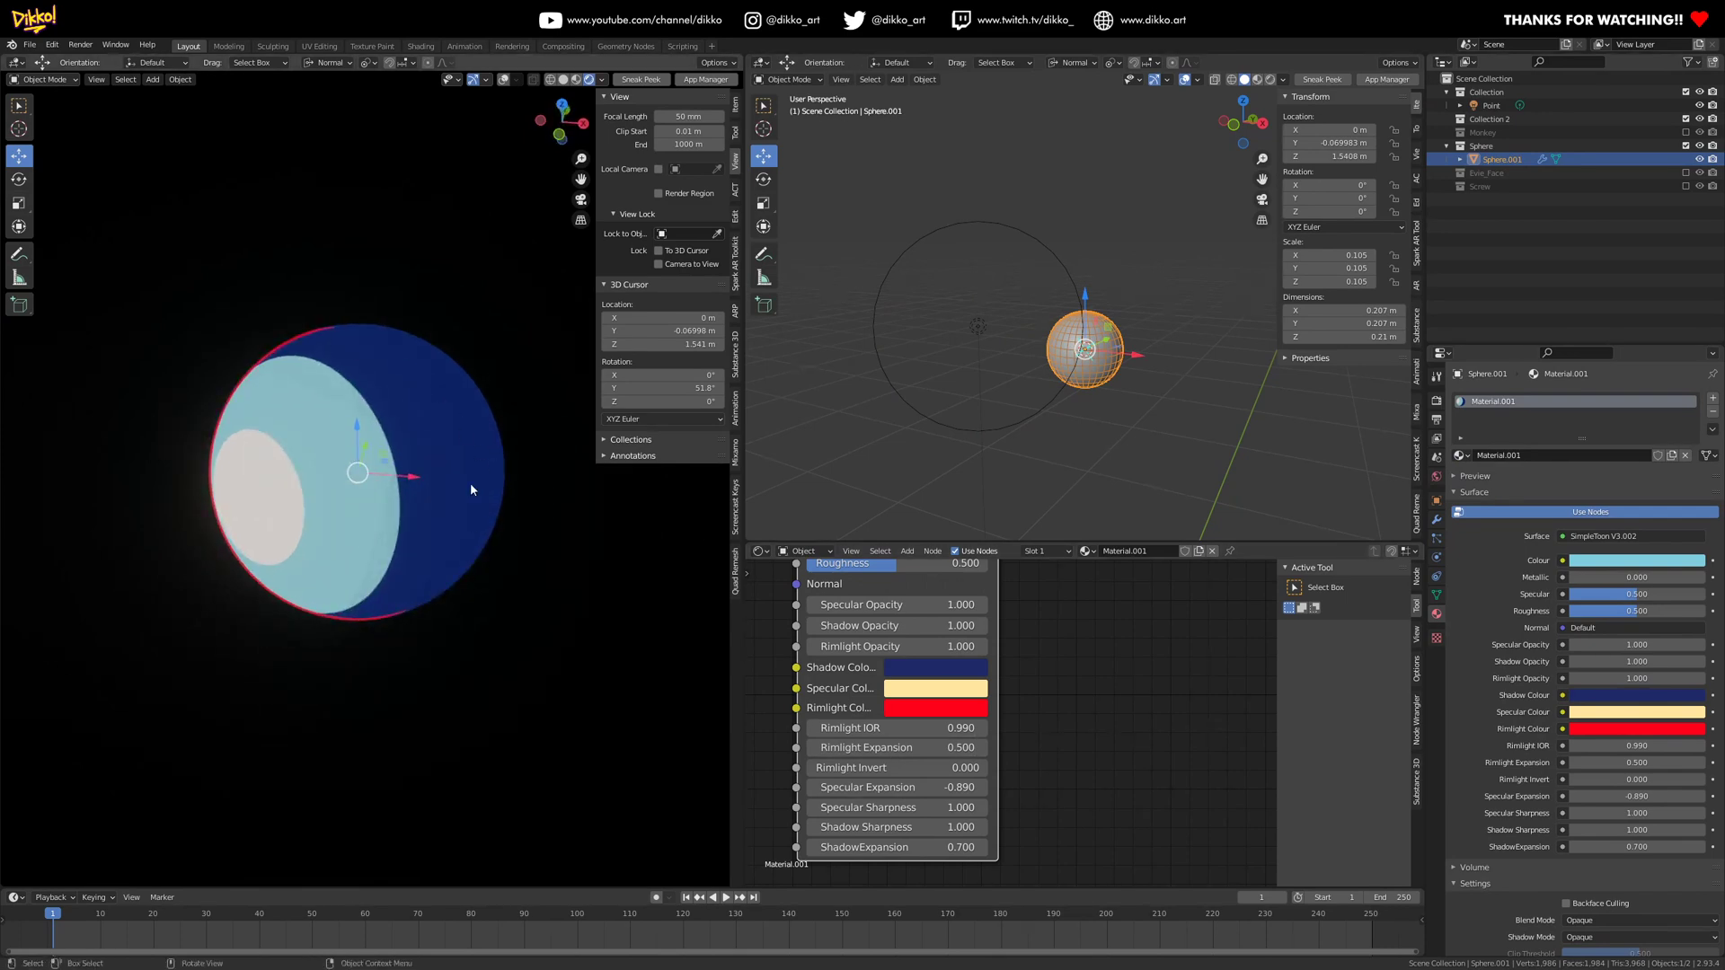
left_click_drag(936, 626, 916, 626)
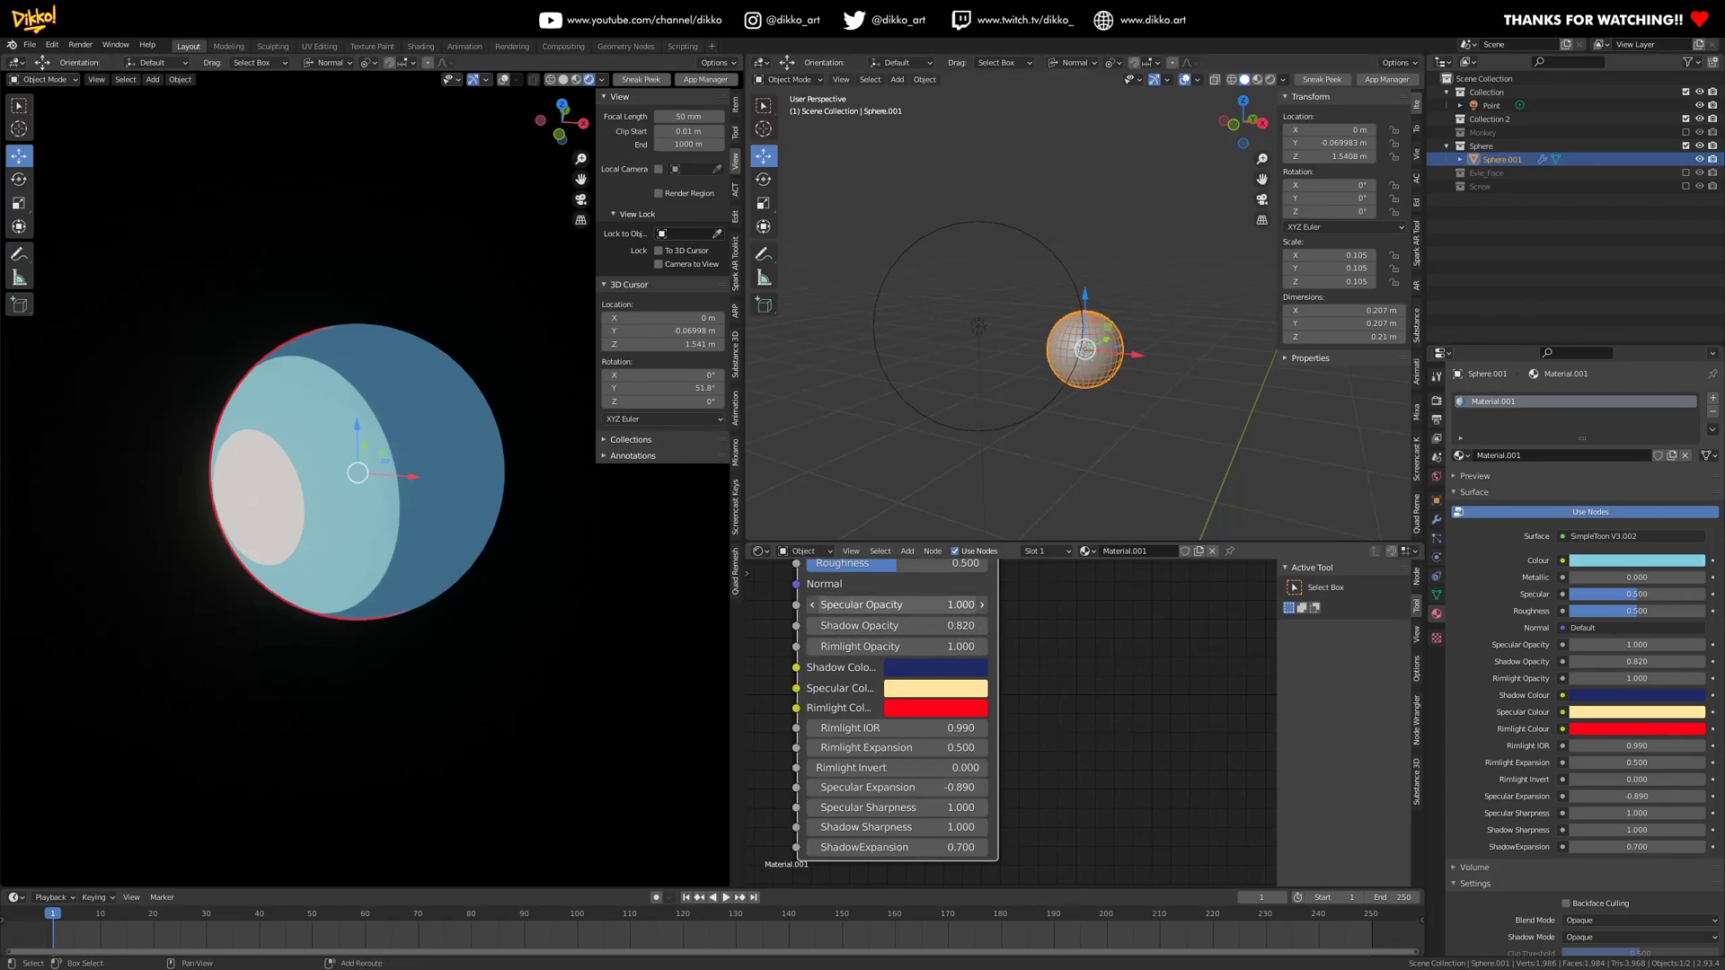
- Try a Specular Opacity of 0.290 on the sphere, and return it to 1.000
left_click_drag(937, 605, 858, 606)
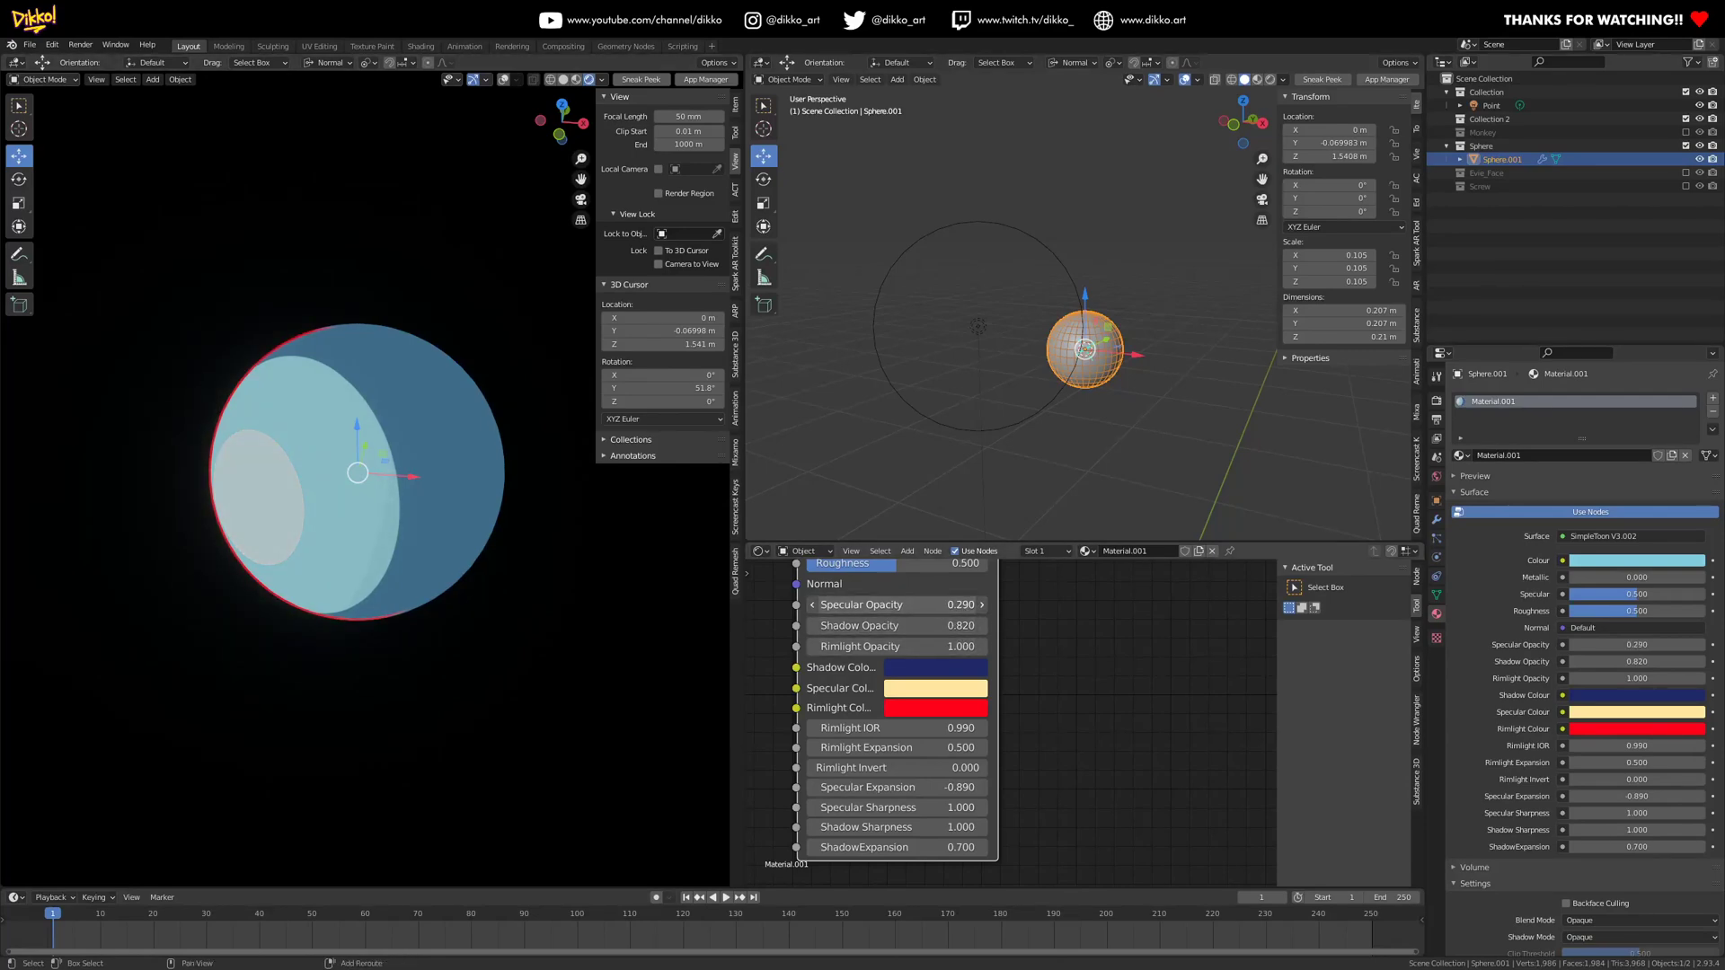
middle_click_drag(346, 560, 387, 539)
left_click_drag(899, 604, 959, 604)
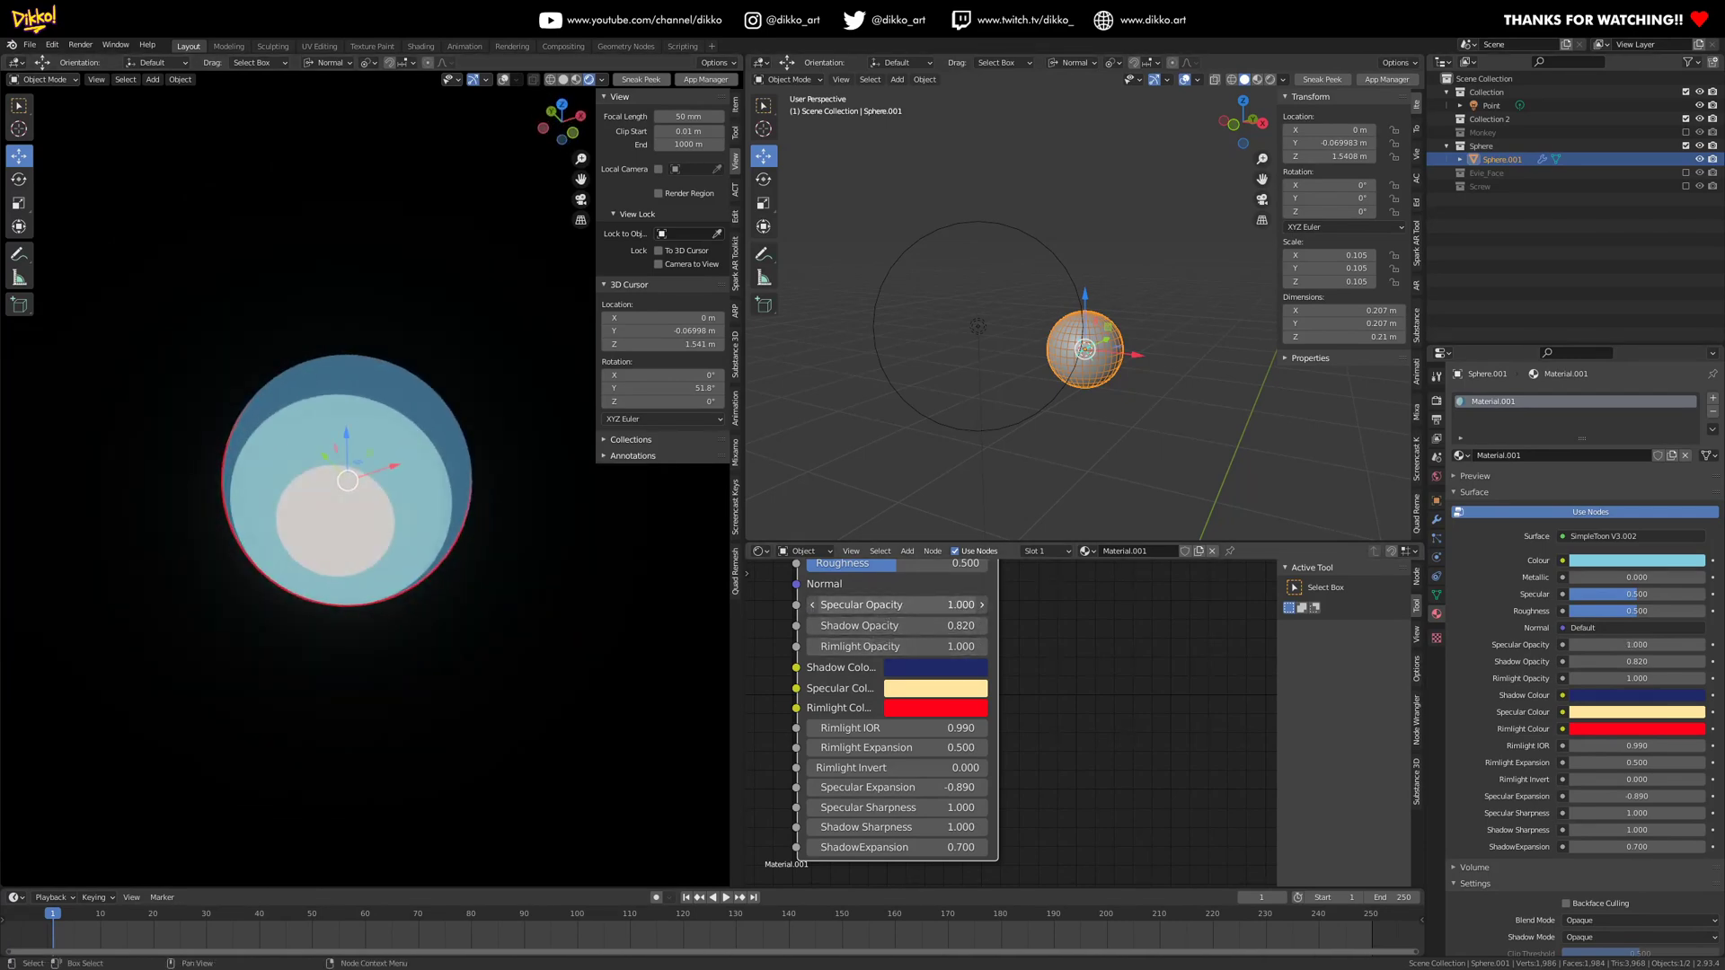
middle_click_drag(530, 683, 485, 636)
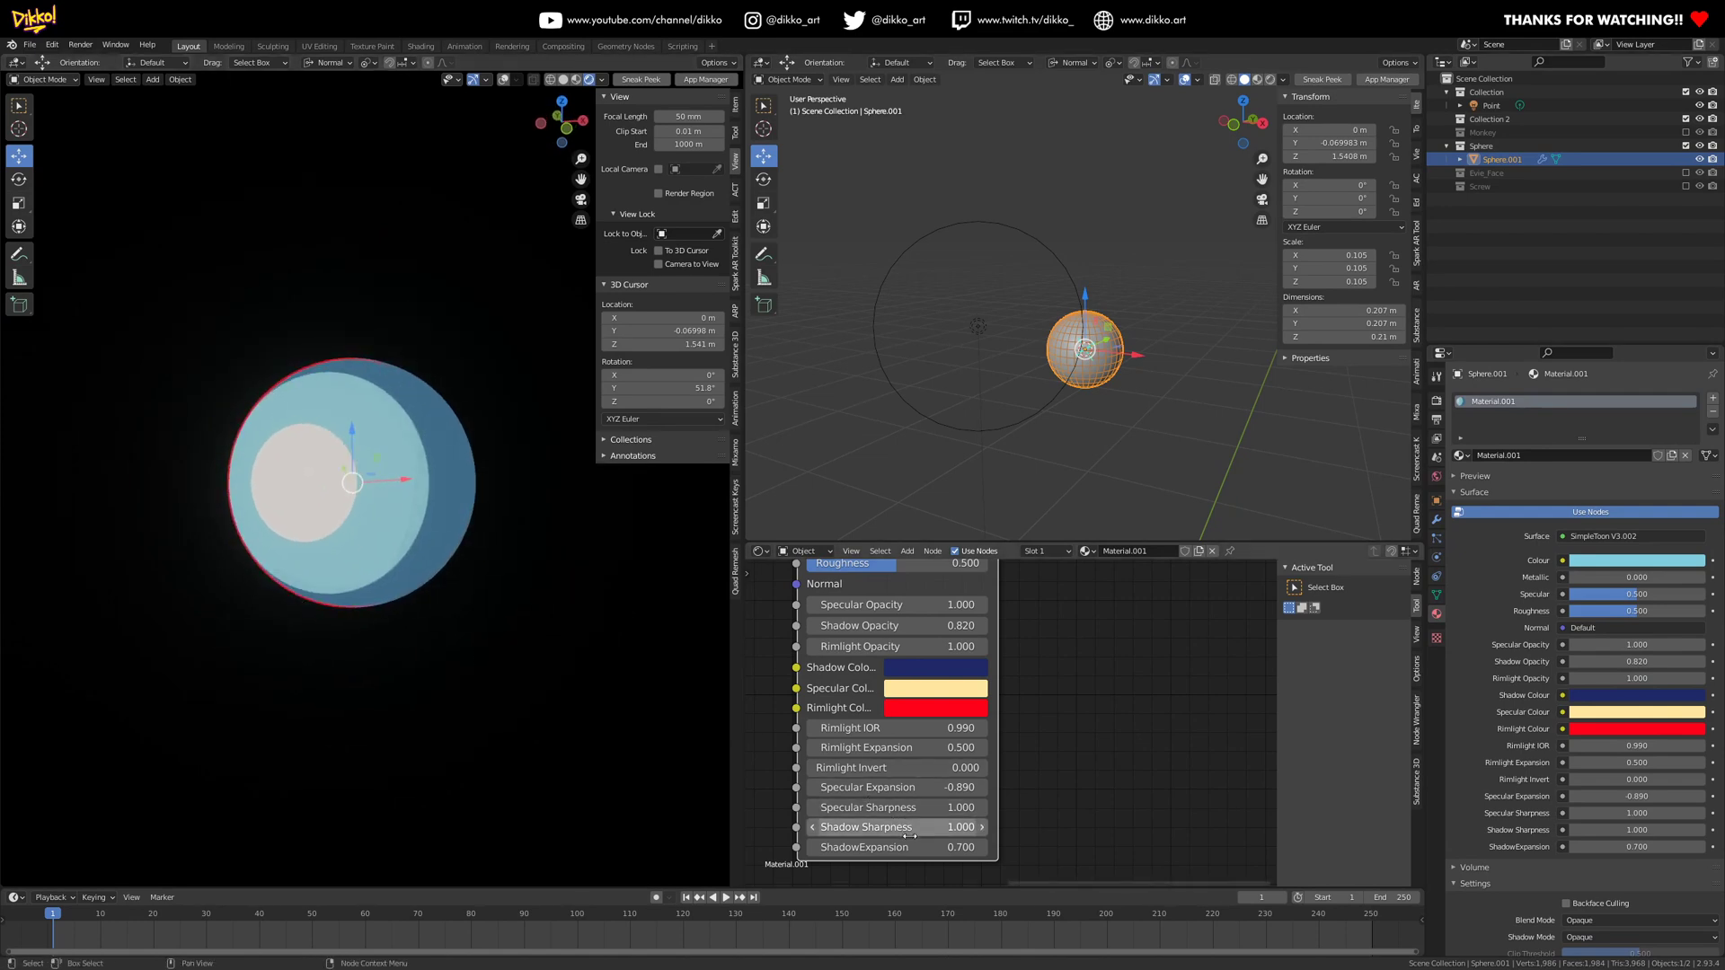
- Soften the sphere's shadow edge with ShadowExpansion at 0.120 and Shadow Sharpness at 0.240
mouse_move(898, 847)
left_mouse_down()
mouse_move(952, 847)
mouse_move(836, 827)
mouse_move(911, 847)
mouse_move(845, 847)
left_mouse_up()
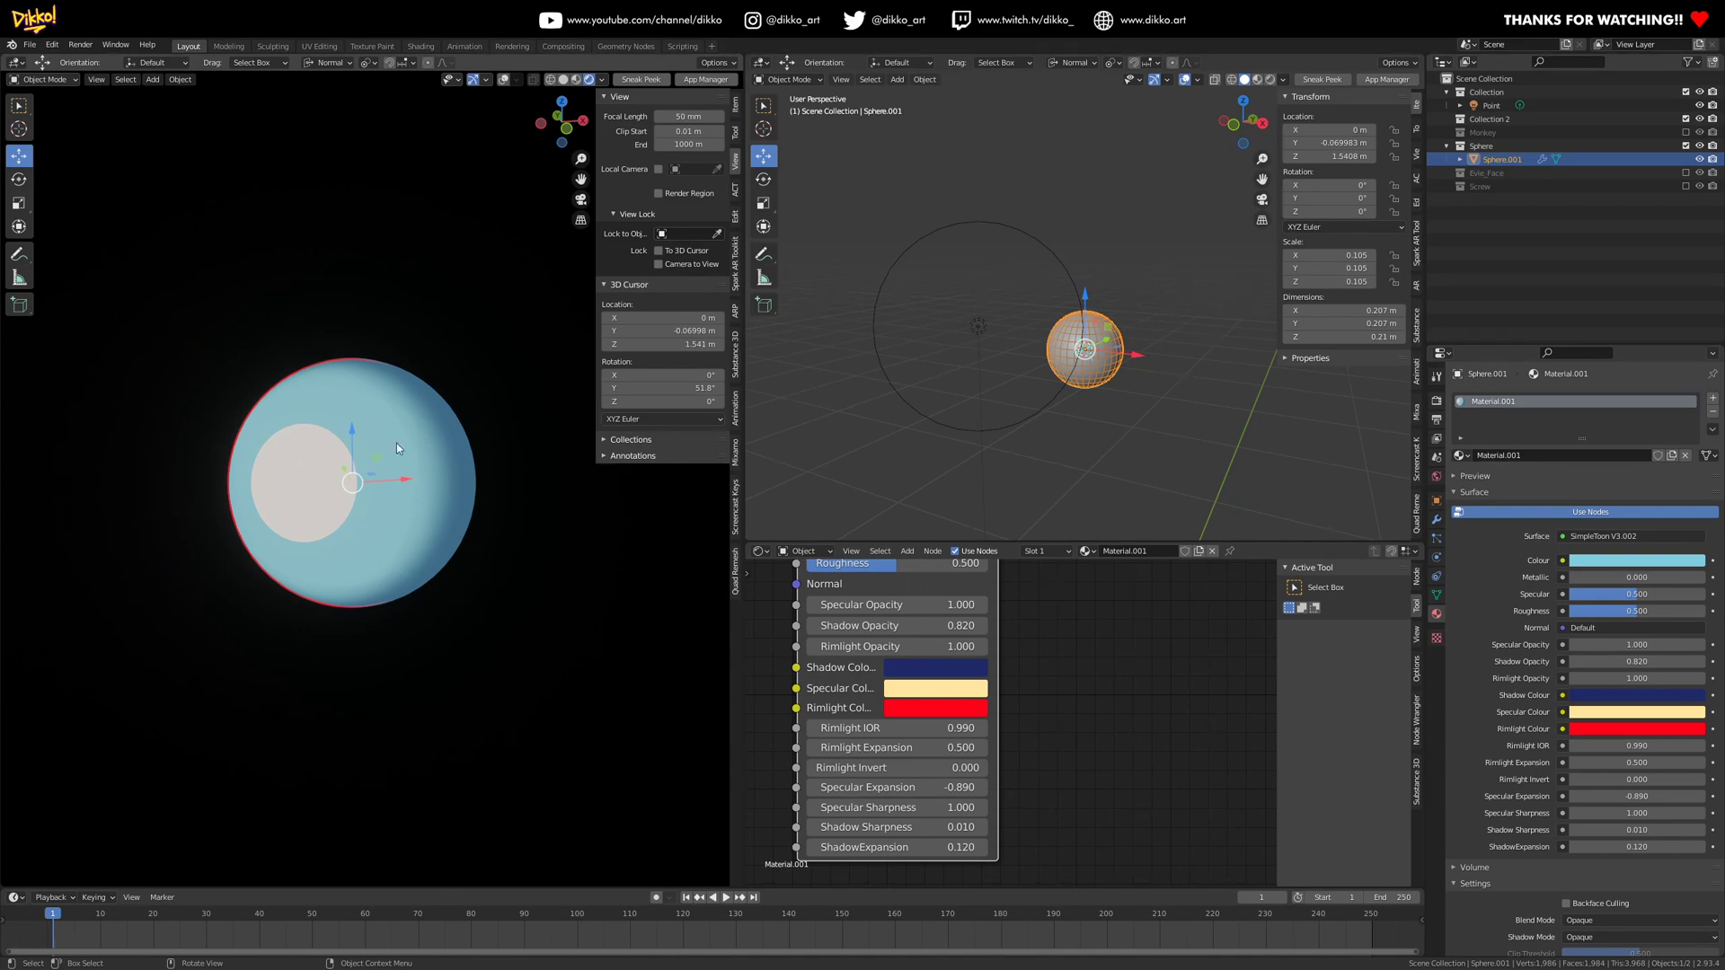
middle_click_drag(353, 562, 256, 508)
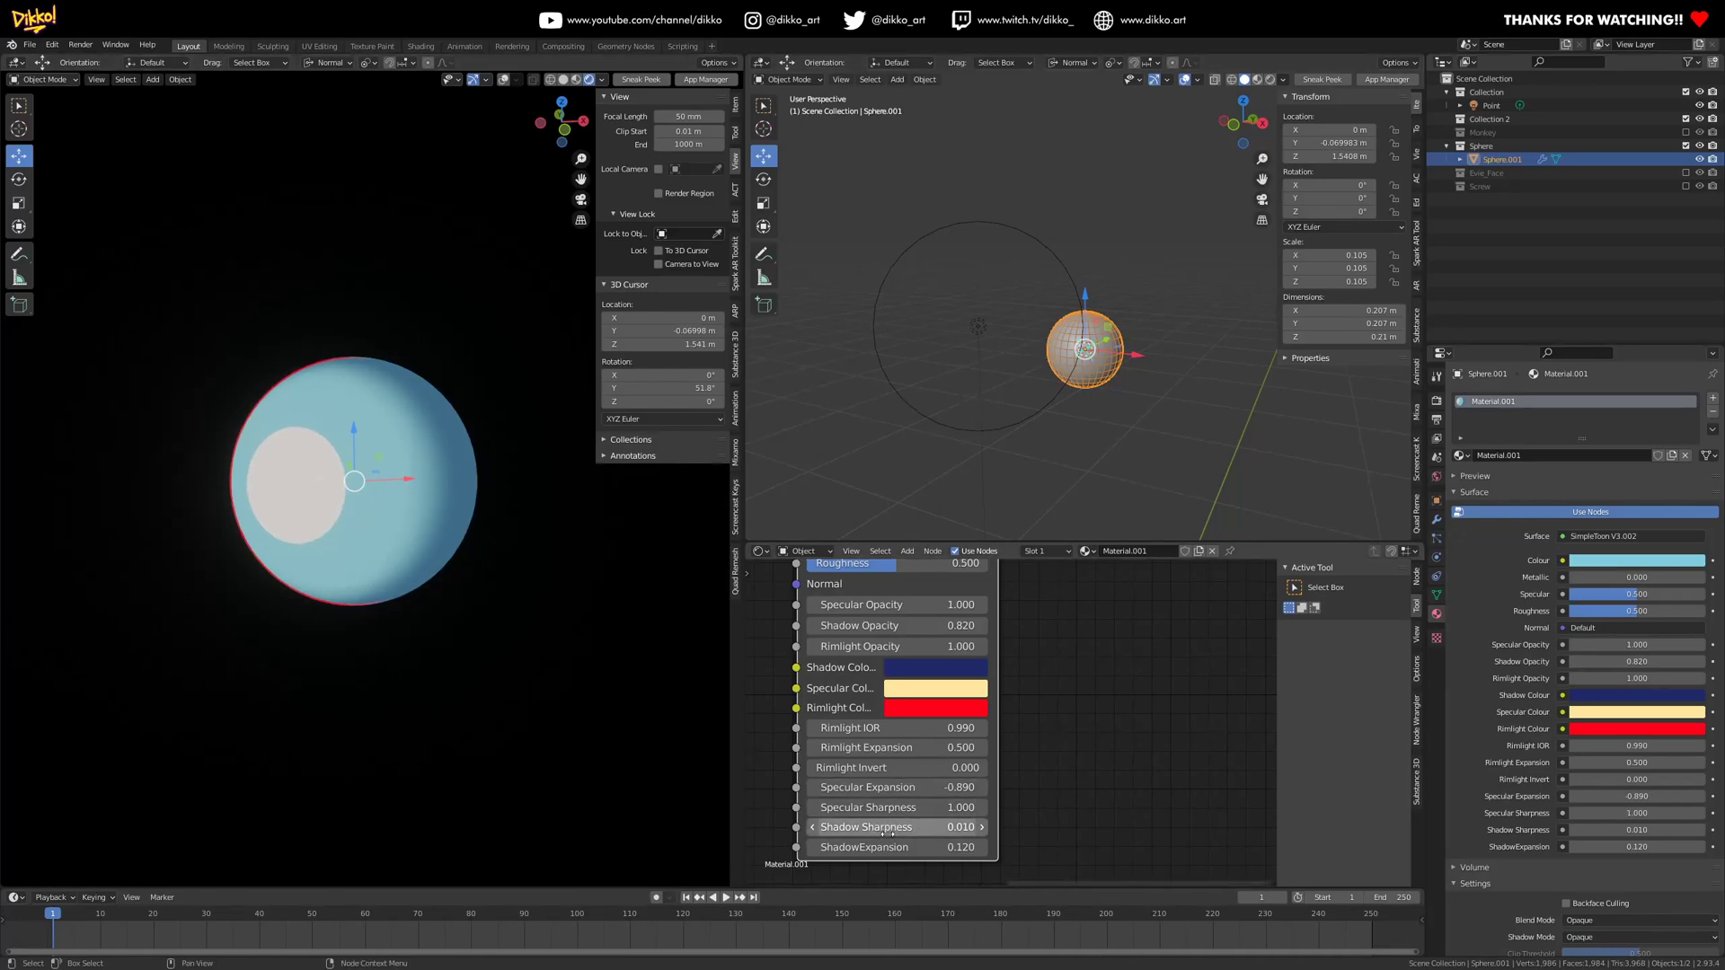
left_click_drag(843, 827, 861, 827)
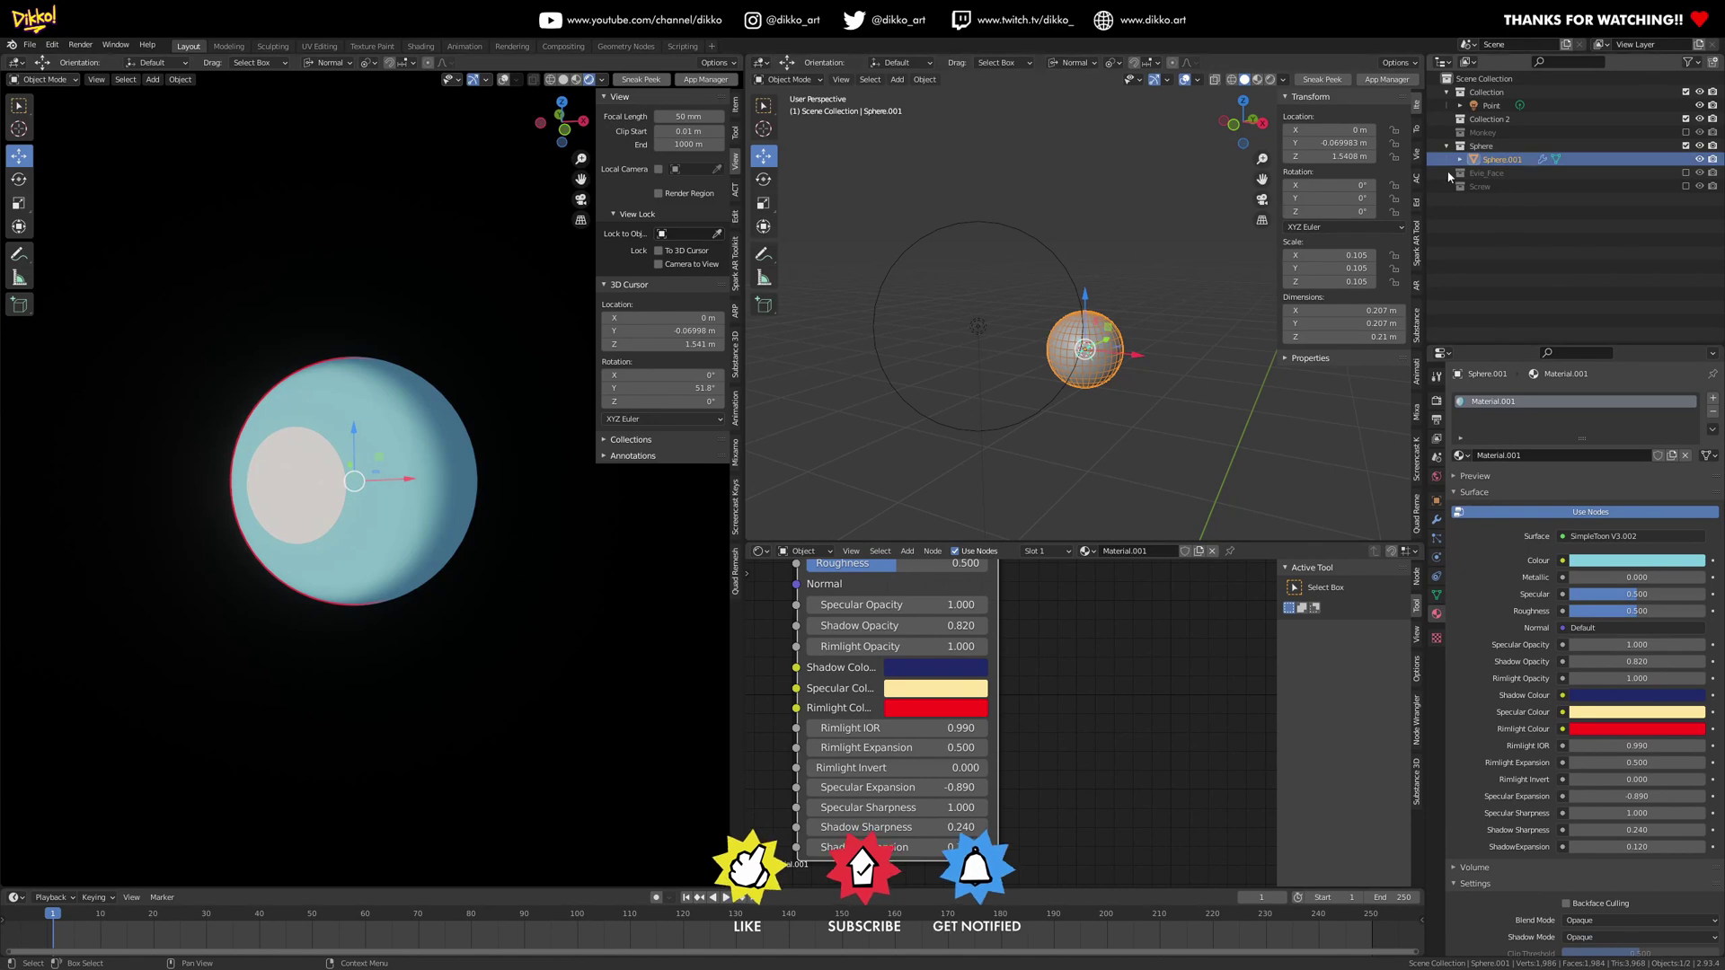
- Exclude the Sphere collection, enable the Screw collection and select the Worm Gear object
left_click(1685, 146)
left_click(1685, 172)
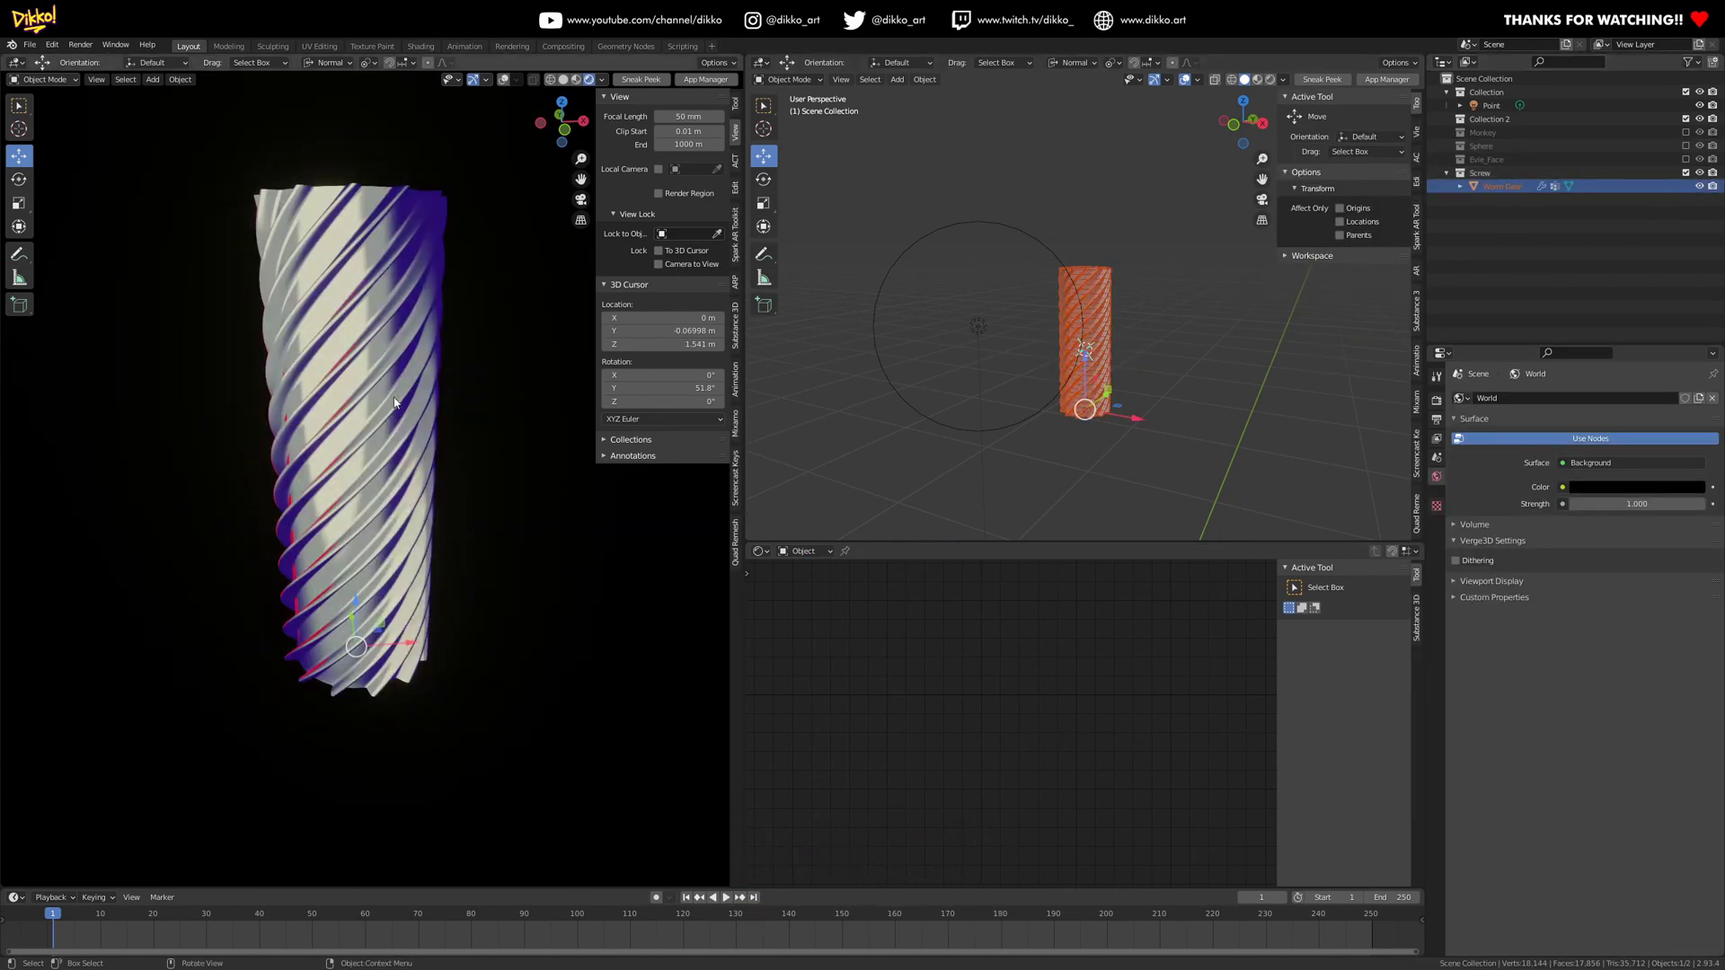
left_click(395, 404)
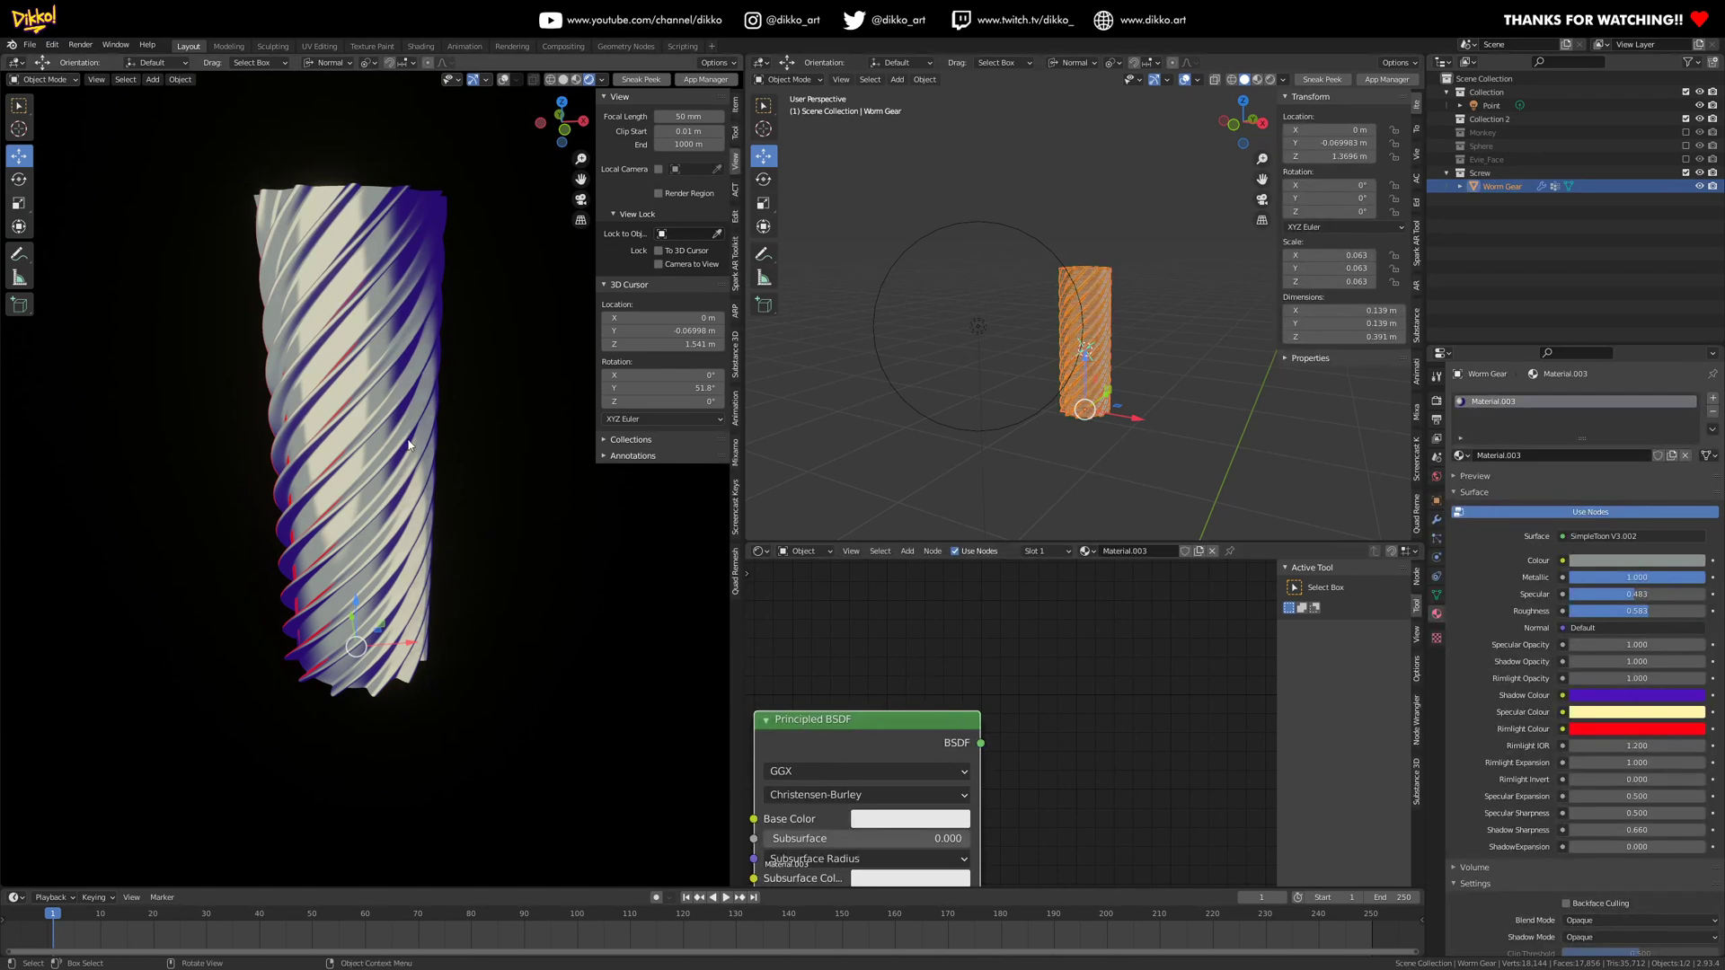
- Move the SimpleToon V3.002 group node higher in the Worm Gear's node tree, clear of the Principled BSDF node
scroll(1064, 811, "down", 5)
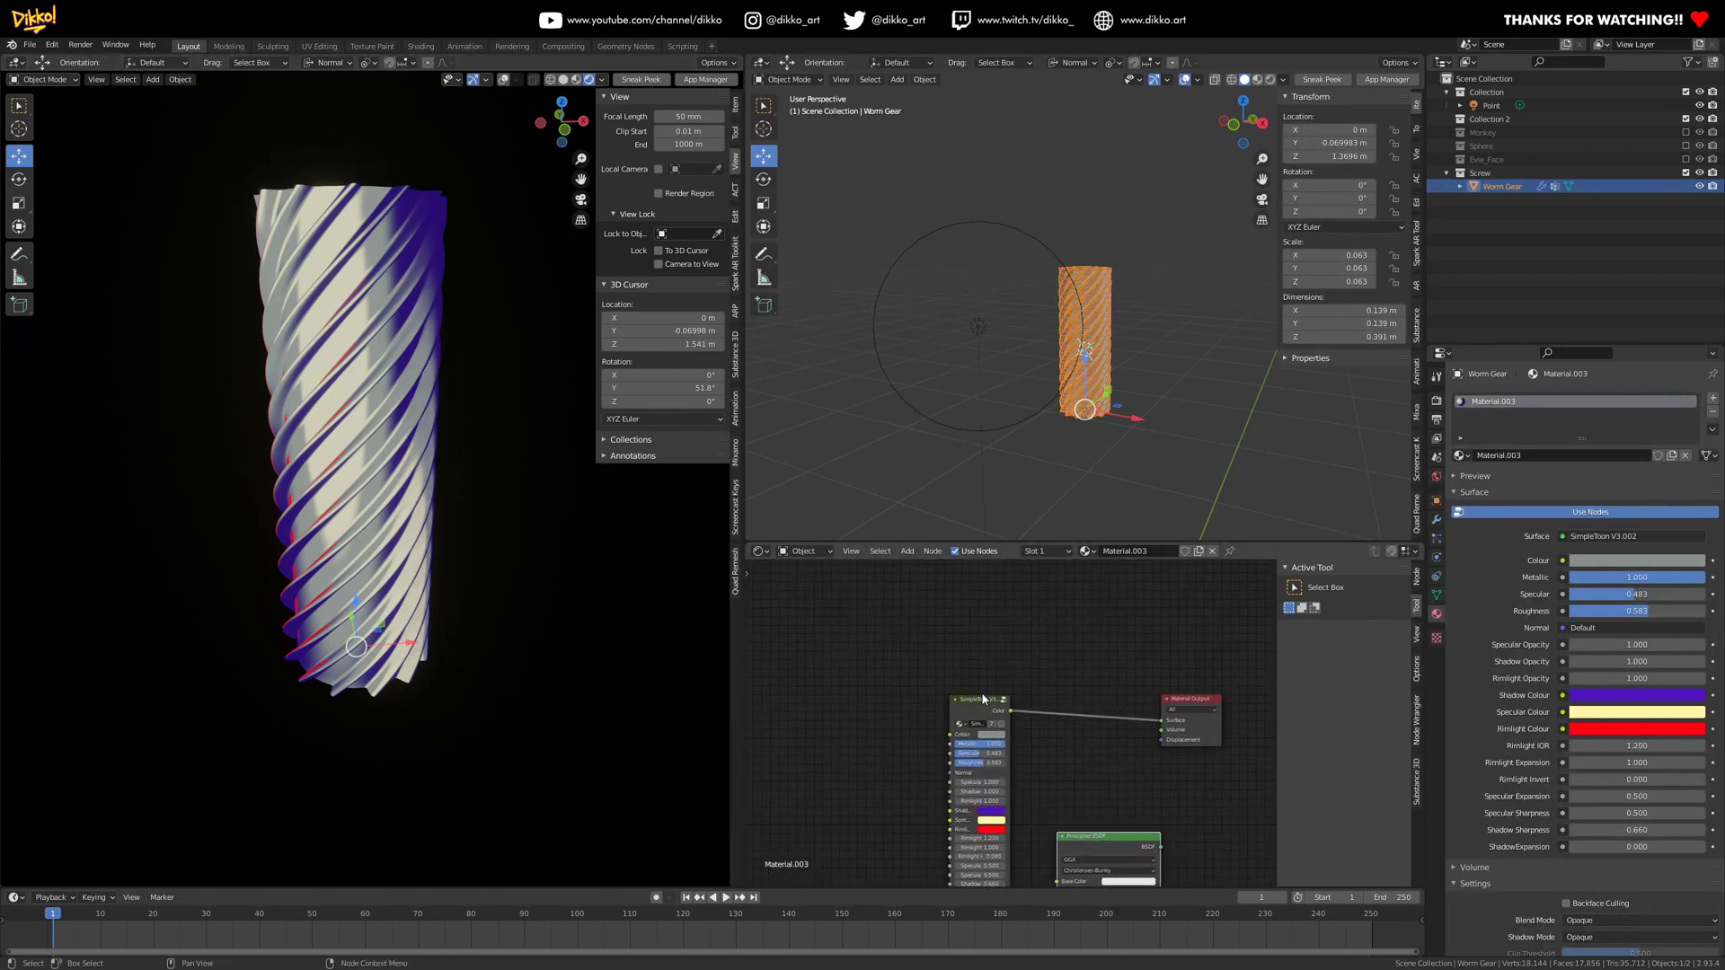
left_click_drag(979, 702, 1016, 602)
scroll(1085, 656, "up", 3)
middle_click_drag(1085, 658, 989, 685)
scroll(989, 682, "up", 2)
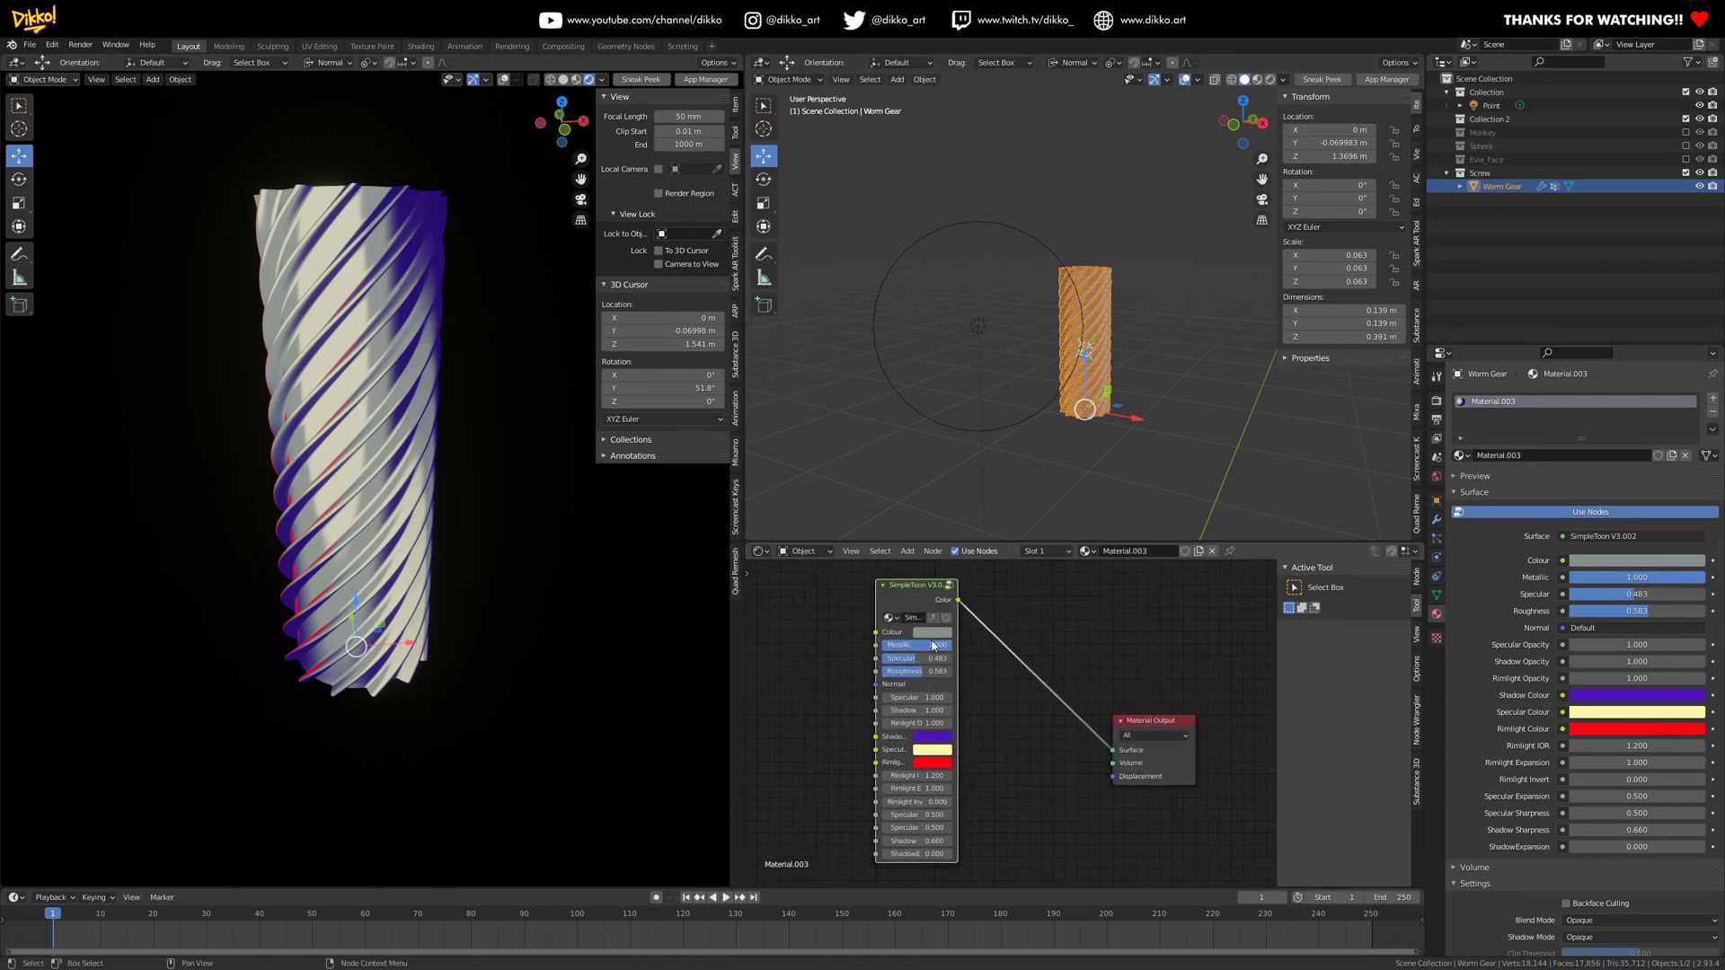
- Compare the Worm Gear's shading with Metallic at 0.000, and return Metallic to 1.000
mouse_move(911, 620)
left_mouse_down()
mouse_move(815, 620)
mouse_move(911, 620)
left_mouse_up()
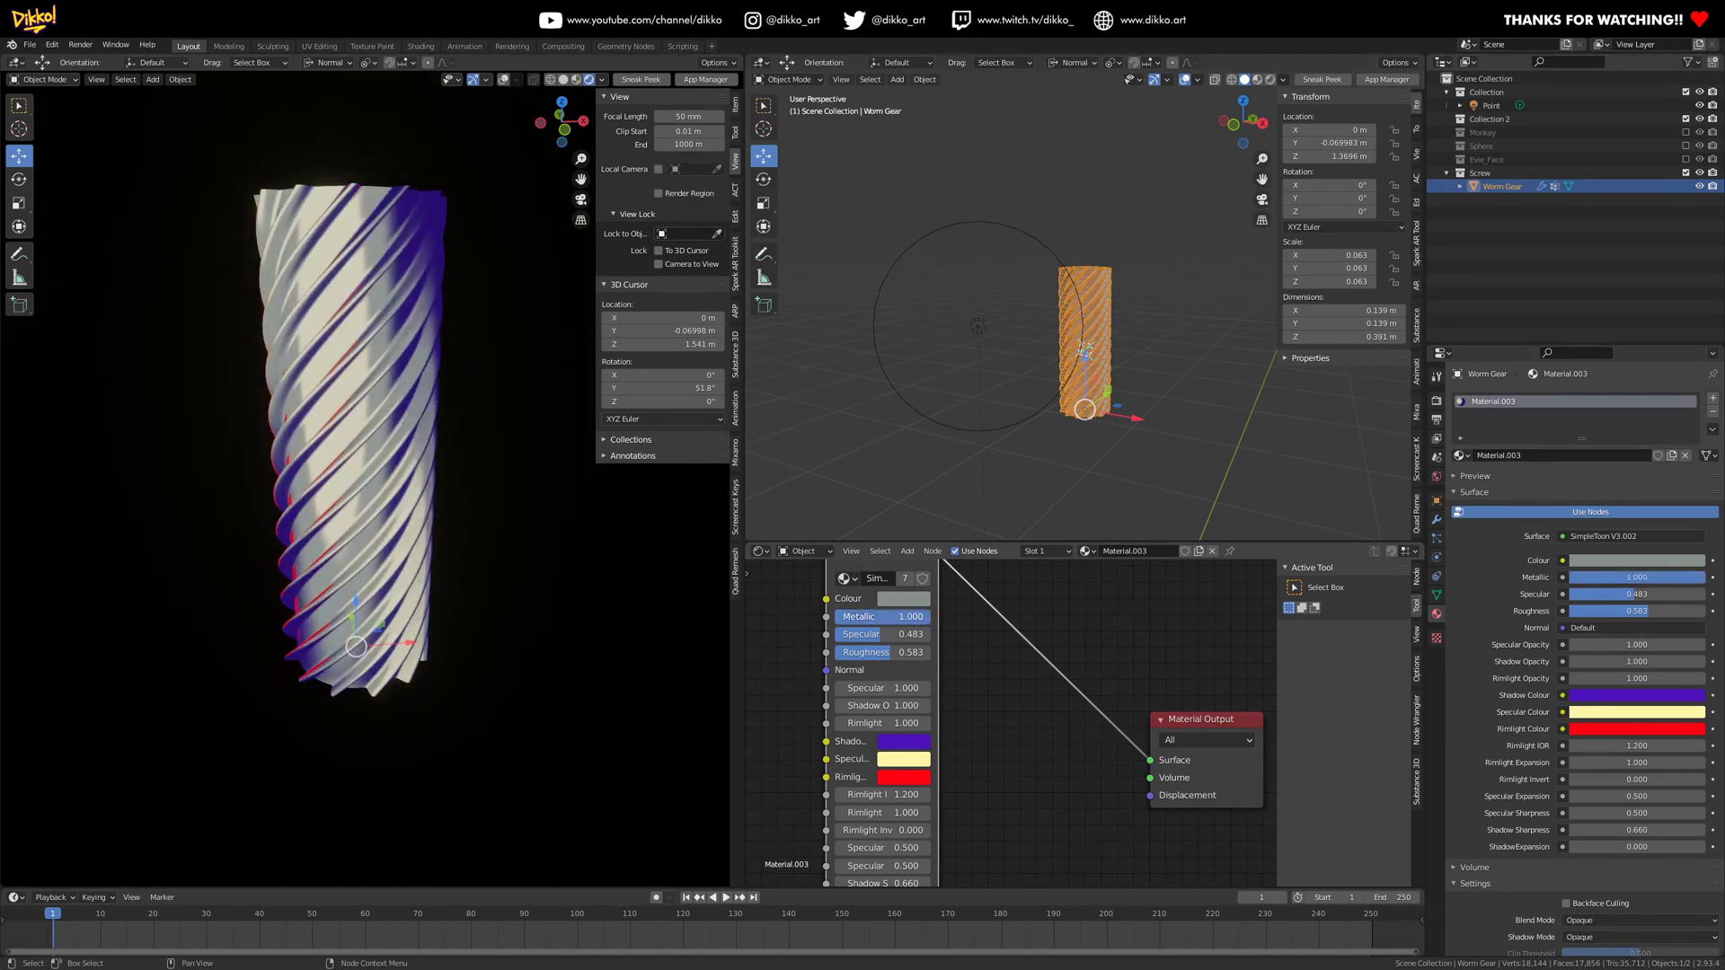
middle_click_drag(404, 571, 366, 551)
scroll(366, 551, "up", 2)
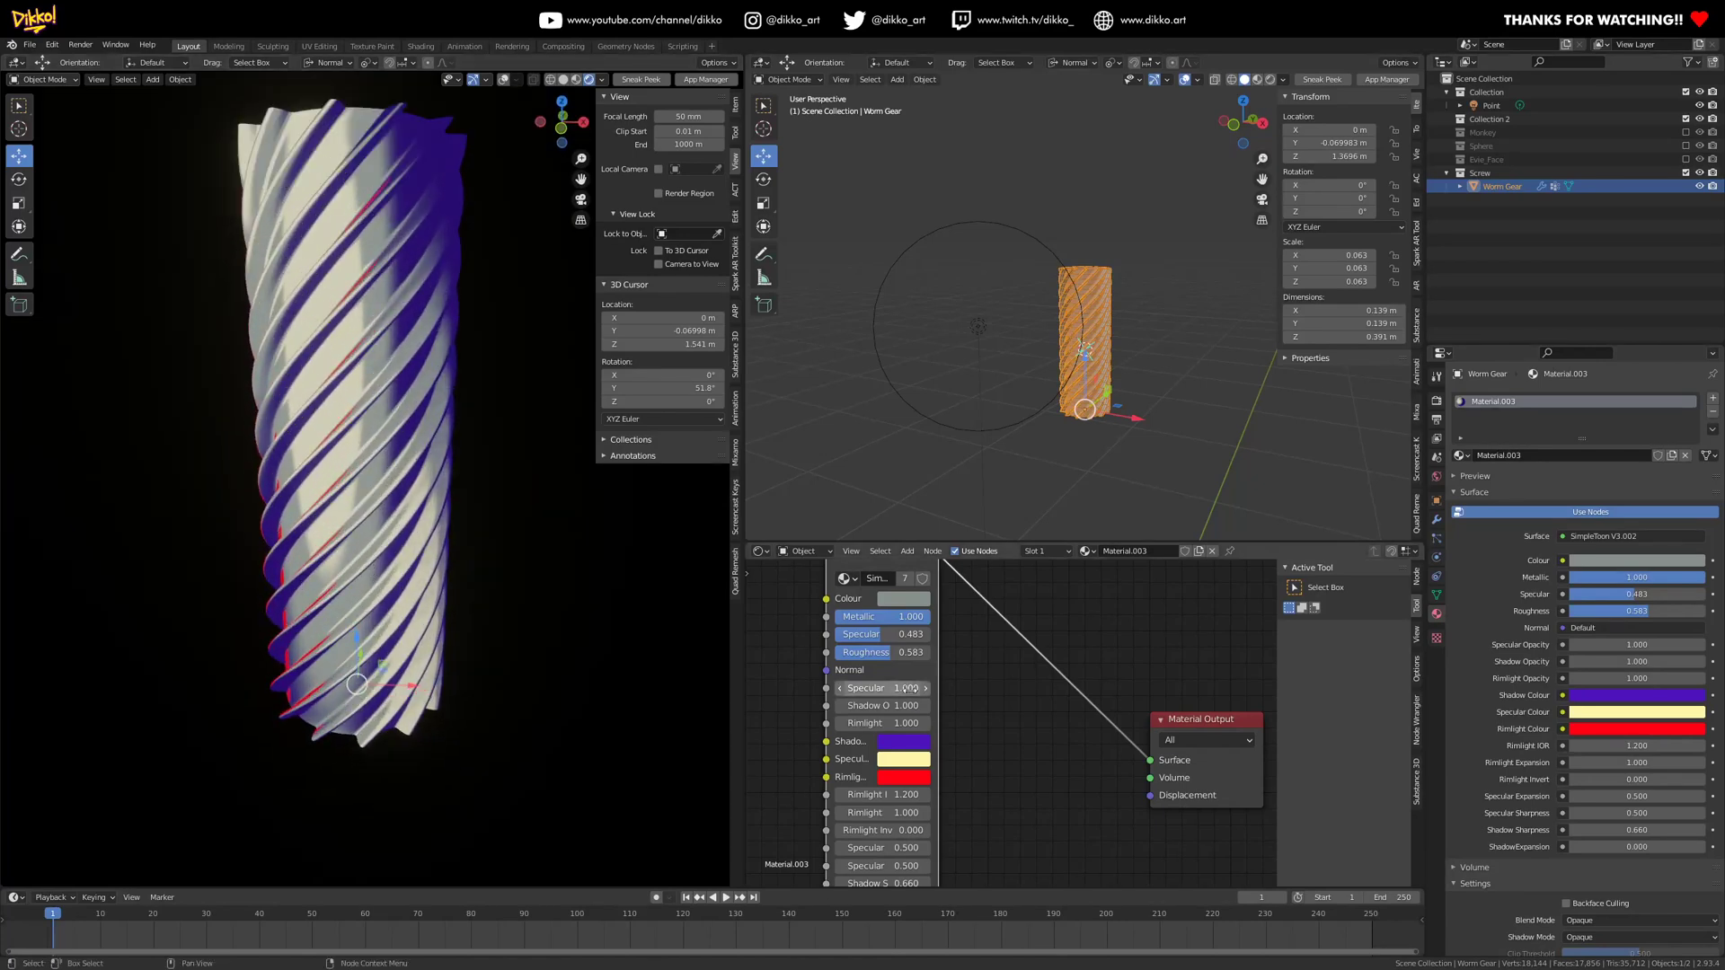
left_click_drag(902, 620, 806, 620)
middle_click_drag(466, 578, 498, 611)
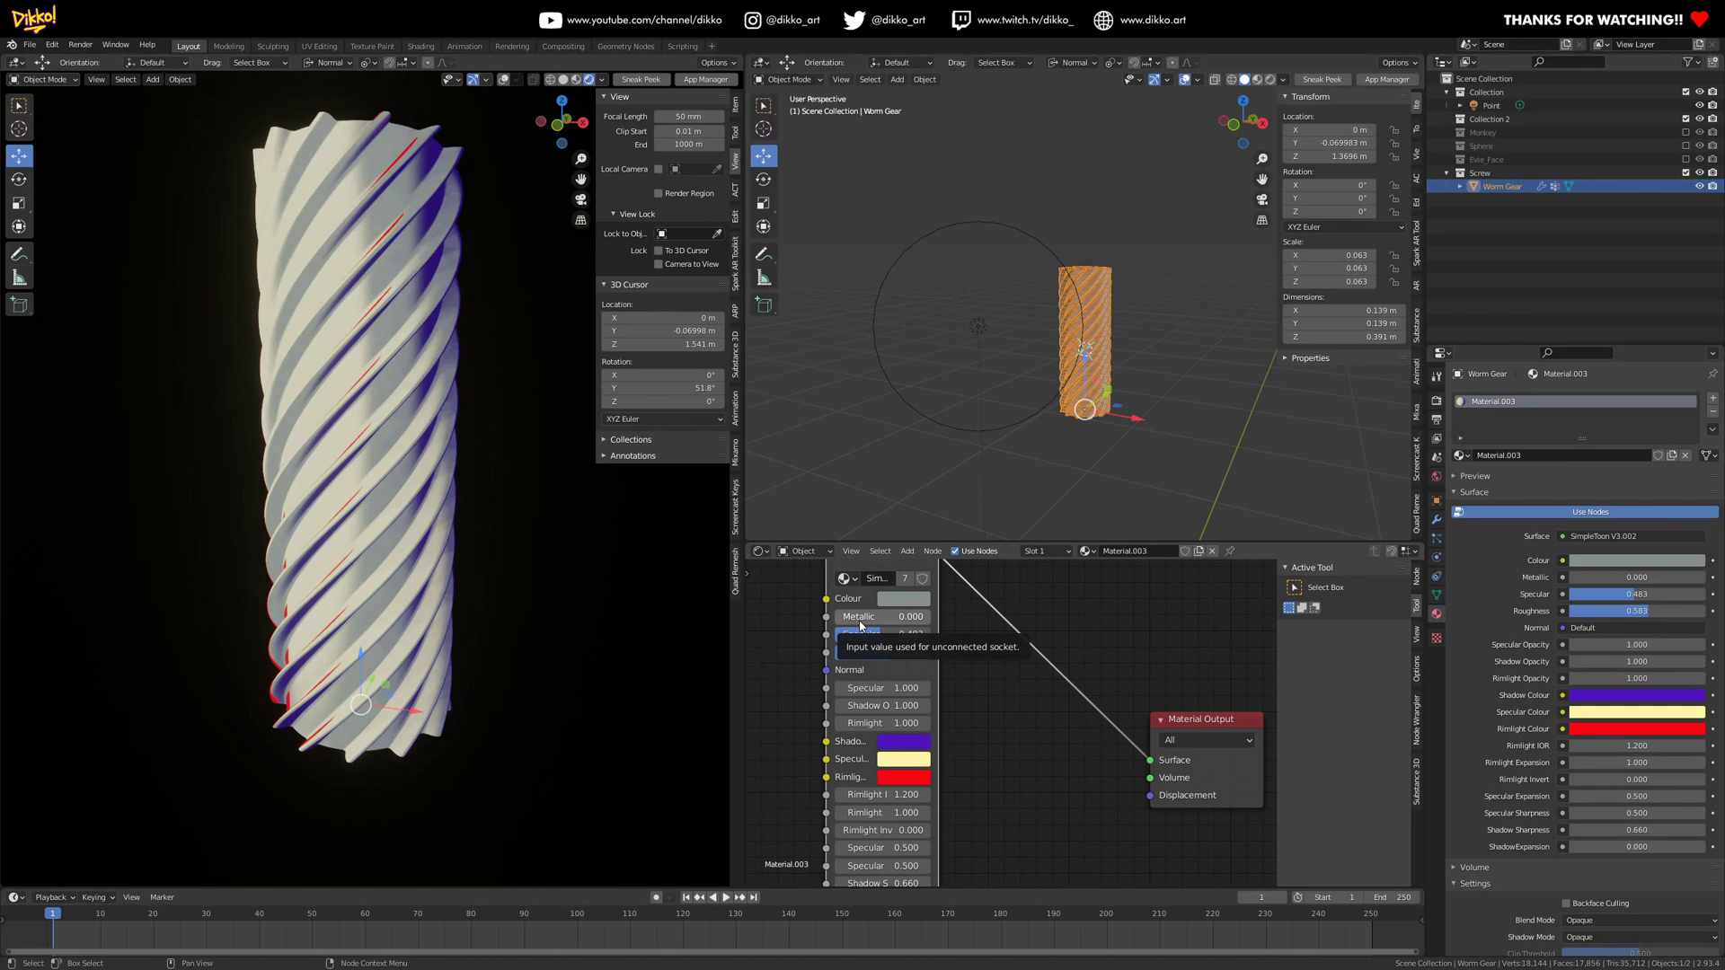
left_click_drag(885, 617, 933, 618)
mouse_move(328, 550)
middle_mouse_down()
mouse_move(284, 616)
mouse_move(353, 539)
middle_mouse_up()
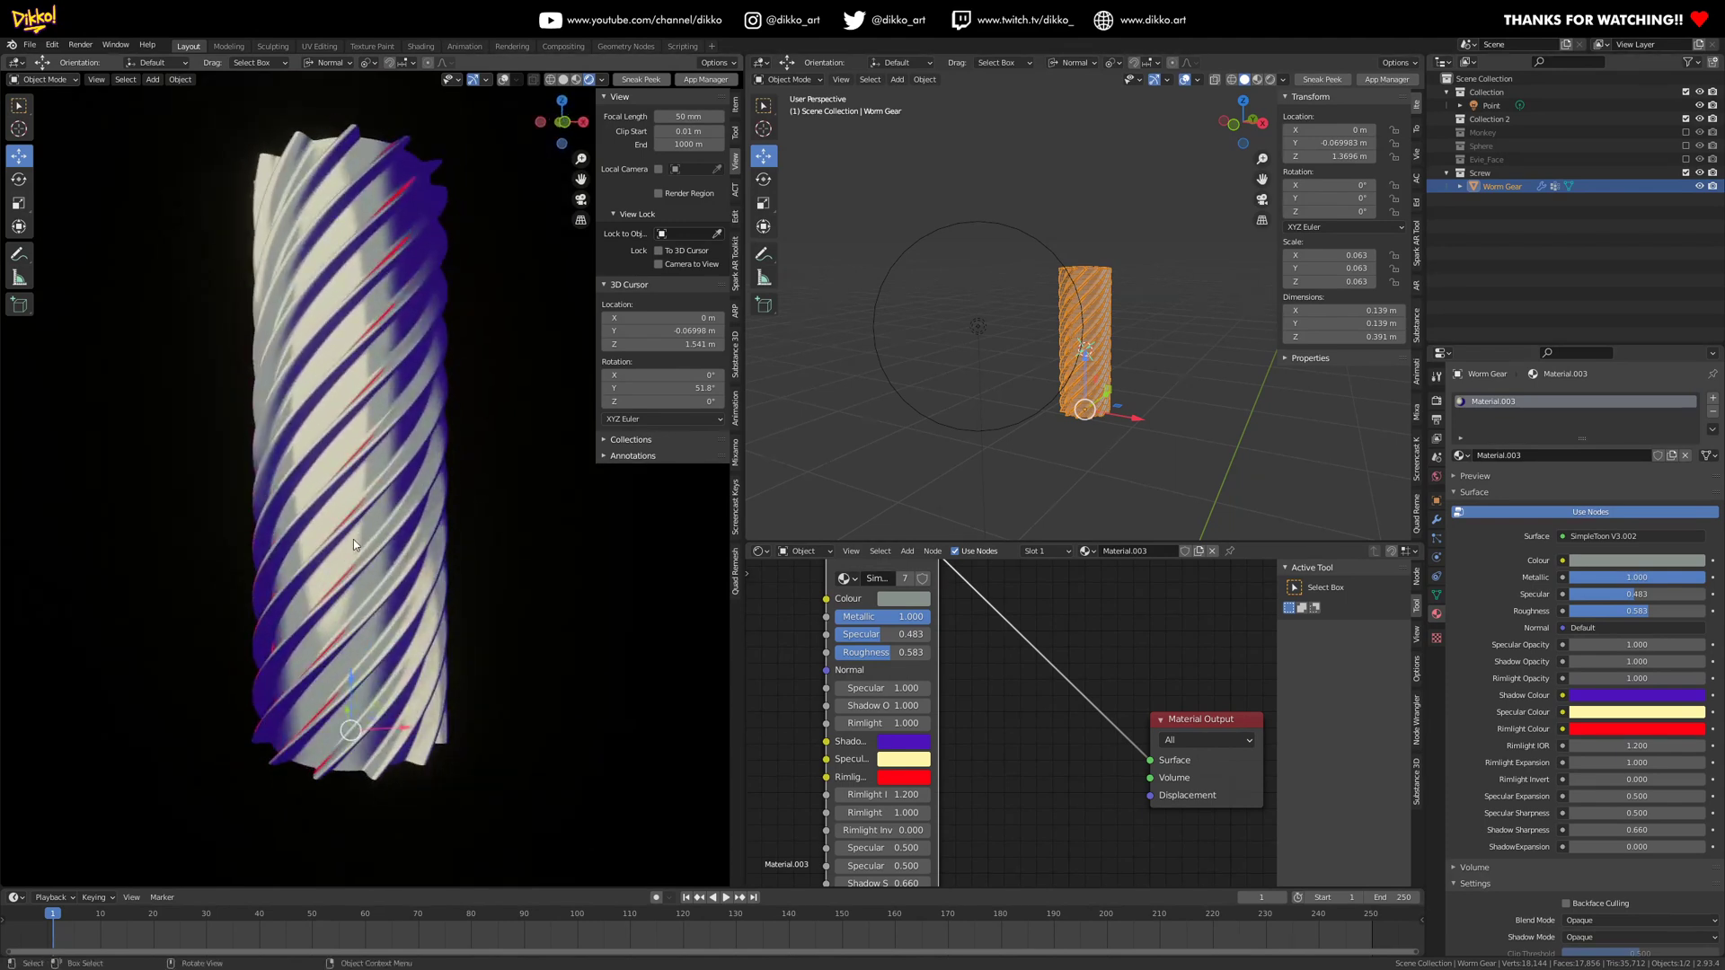
- Turn off Screen Space Refraction in the Worm Gear material's settings
scroll(353, 539, "down", 1)
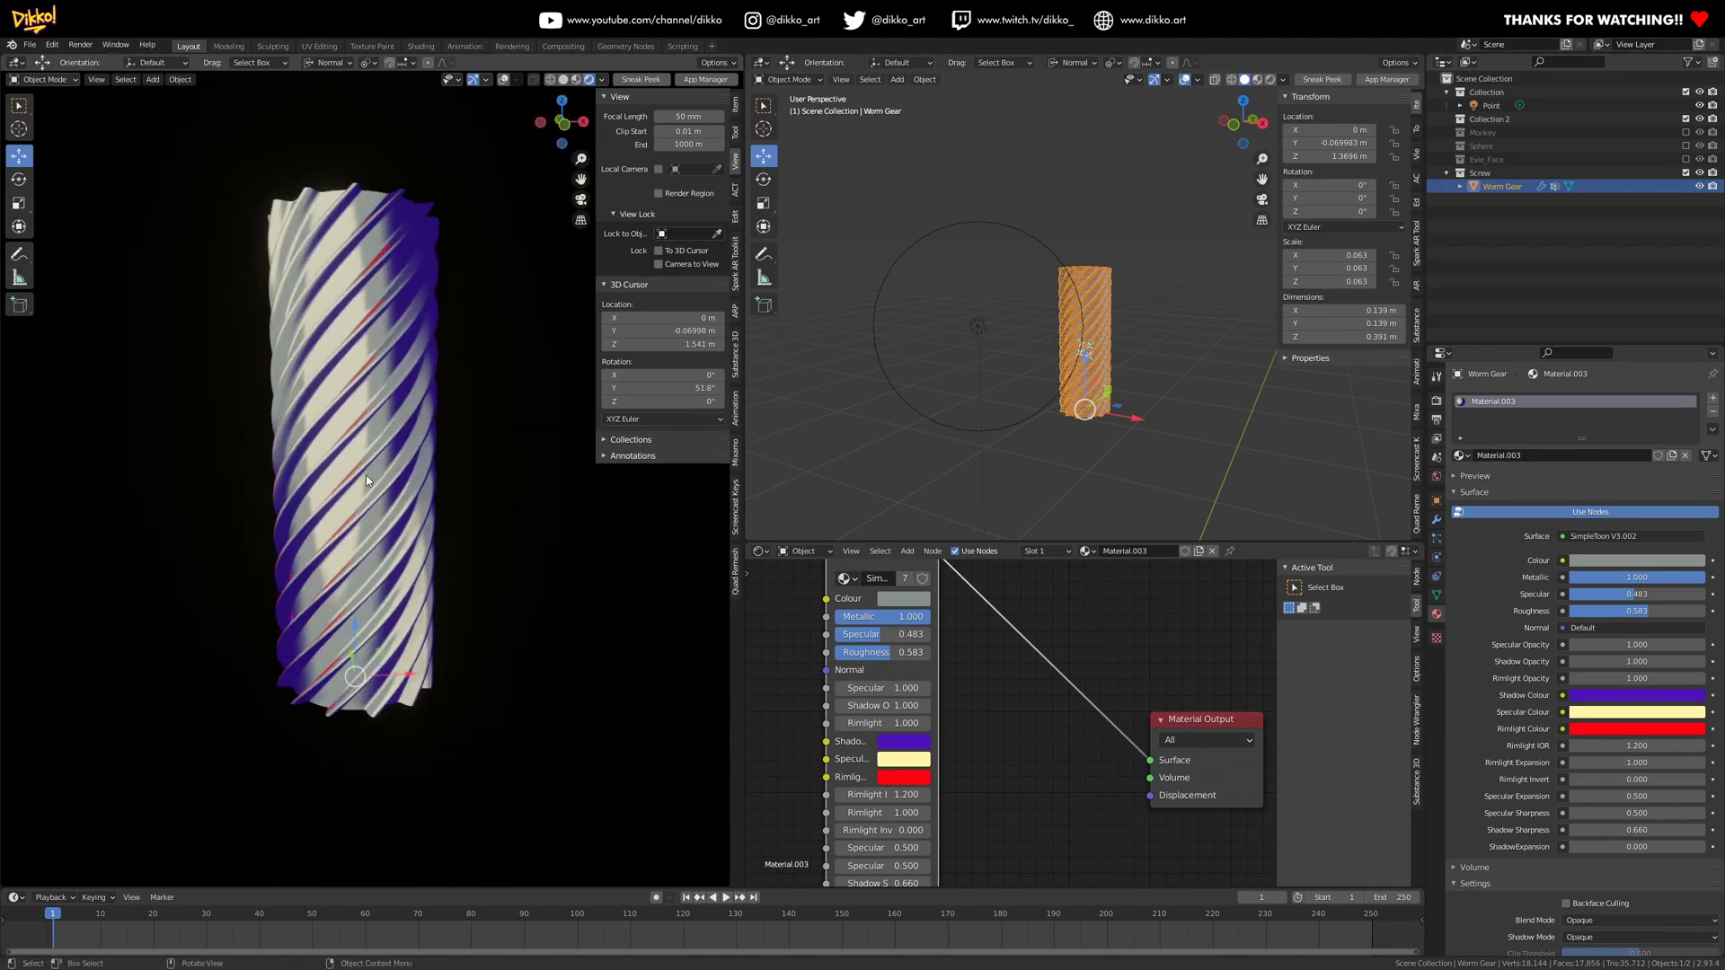
scroll(1528, 909, "down", 5)
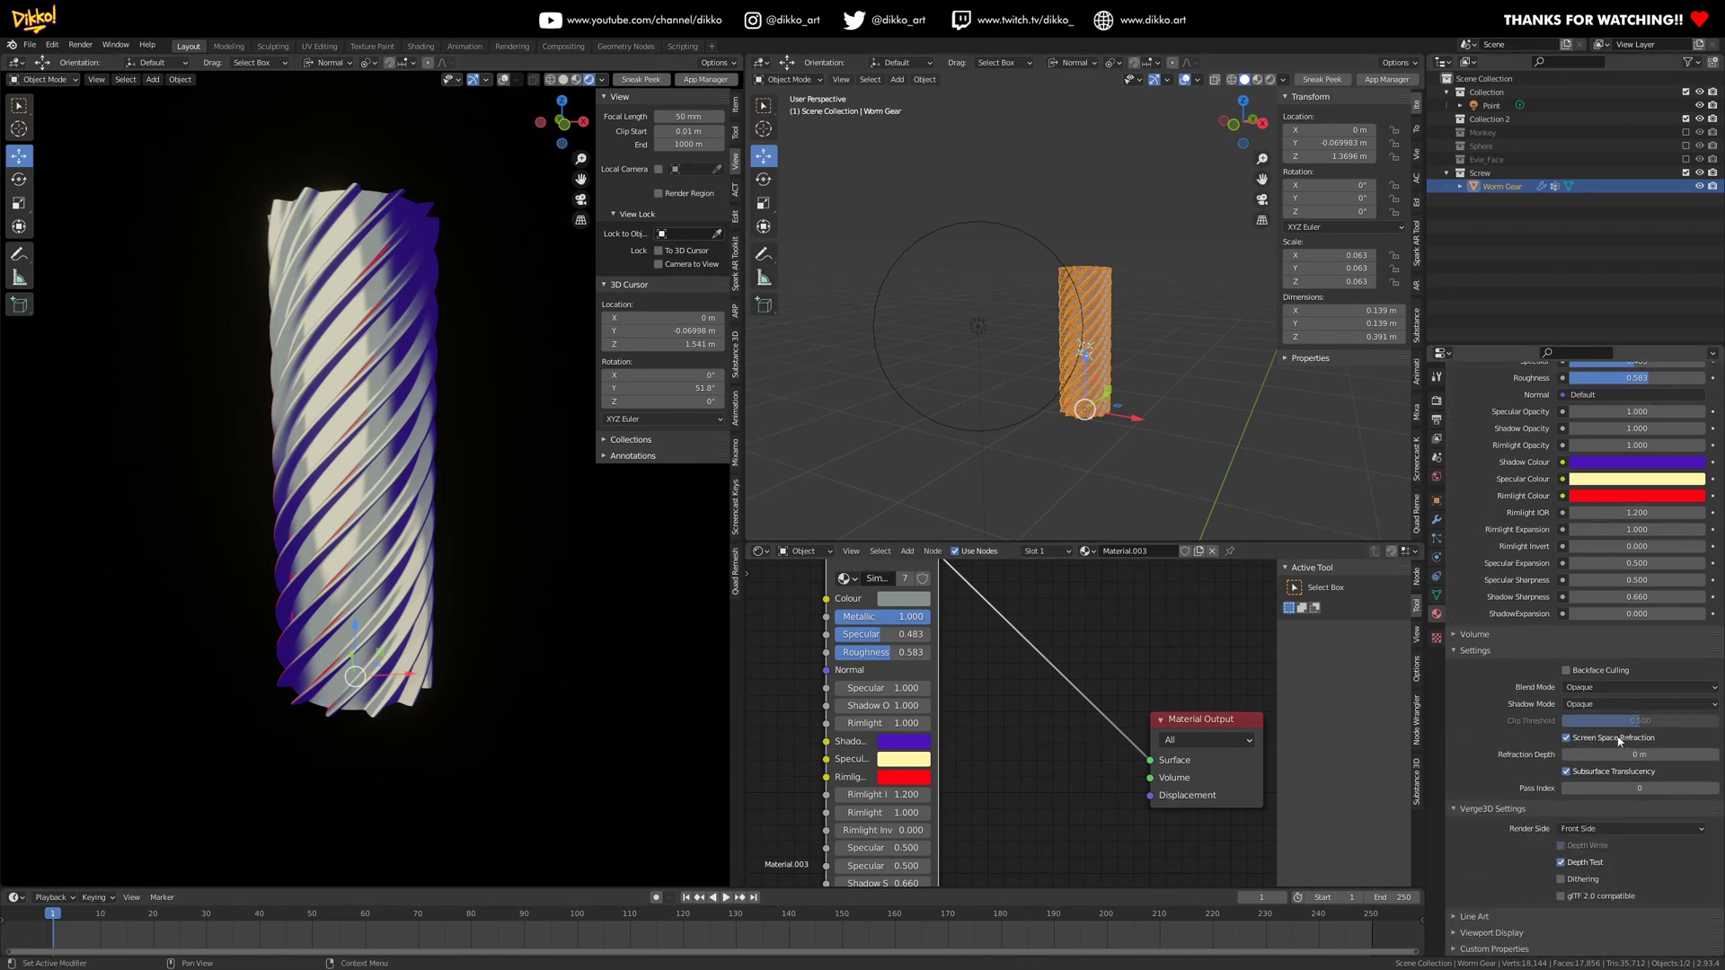
left_click(1567, 738)
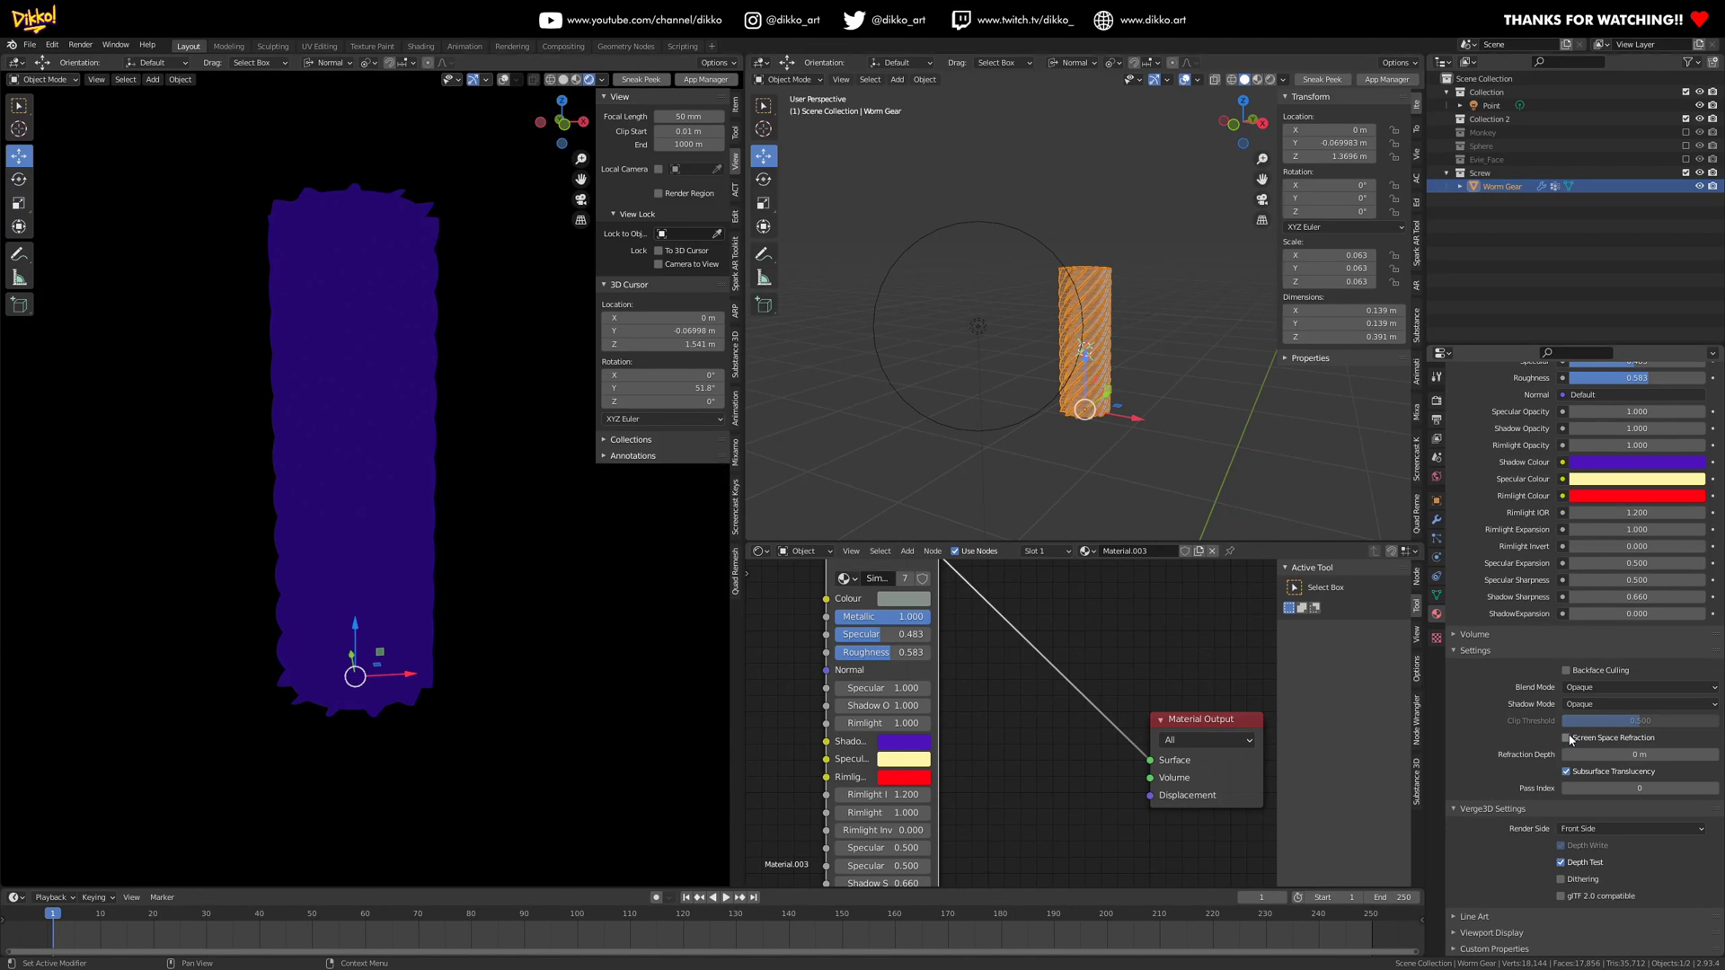
- Turn Screen Space Refraction back on for the Worm Gear material and change its Shadow Colour to a muted grey-purple
left_click(1568, 738)
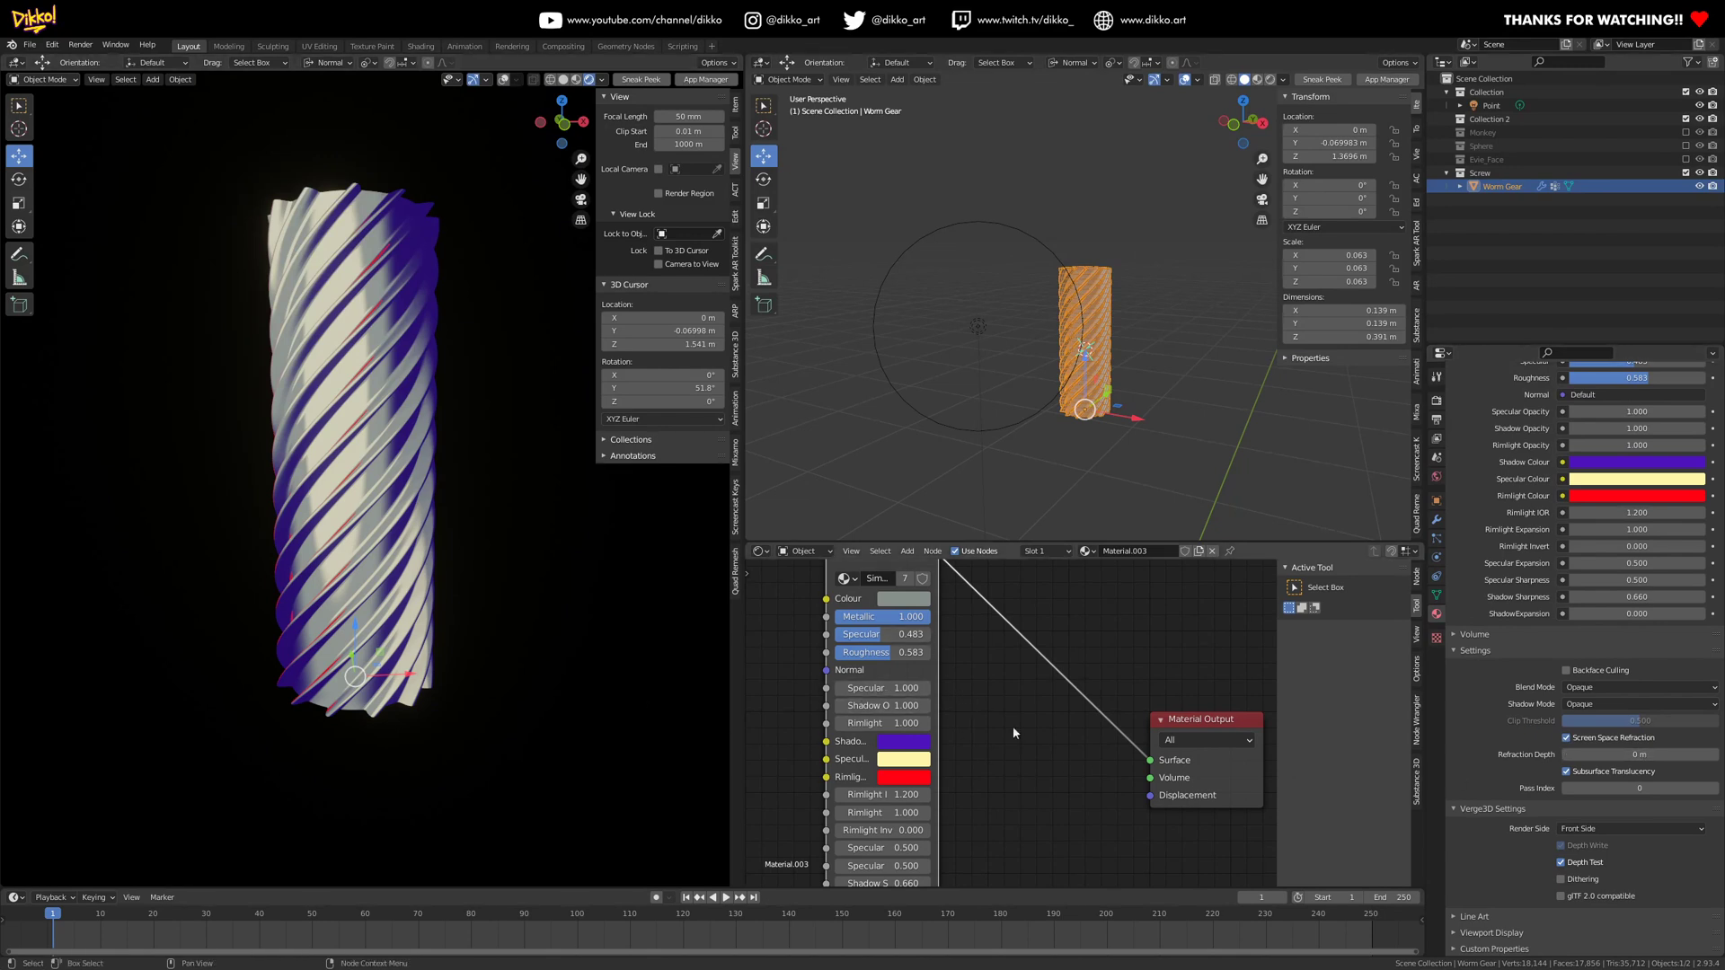
middle_click_drag(1013, 728, 1017, 681)
left_click(919, 702)
mouse_move(960, 543)
left_mouse_down()
mouse_move(1000, 489)
mouse_move(961, 511)
mouse_move(1020, 527)
left_mouse_up()
middle_click_drag(988, 675, 990, 710)
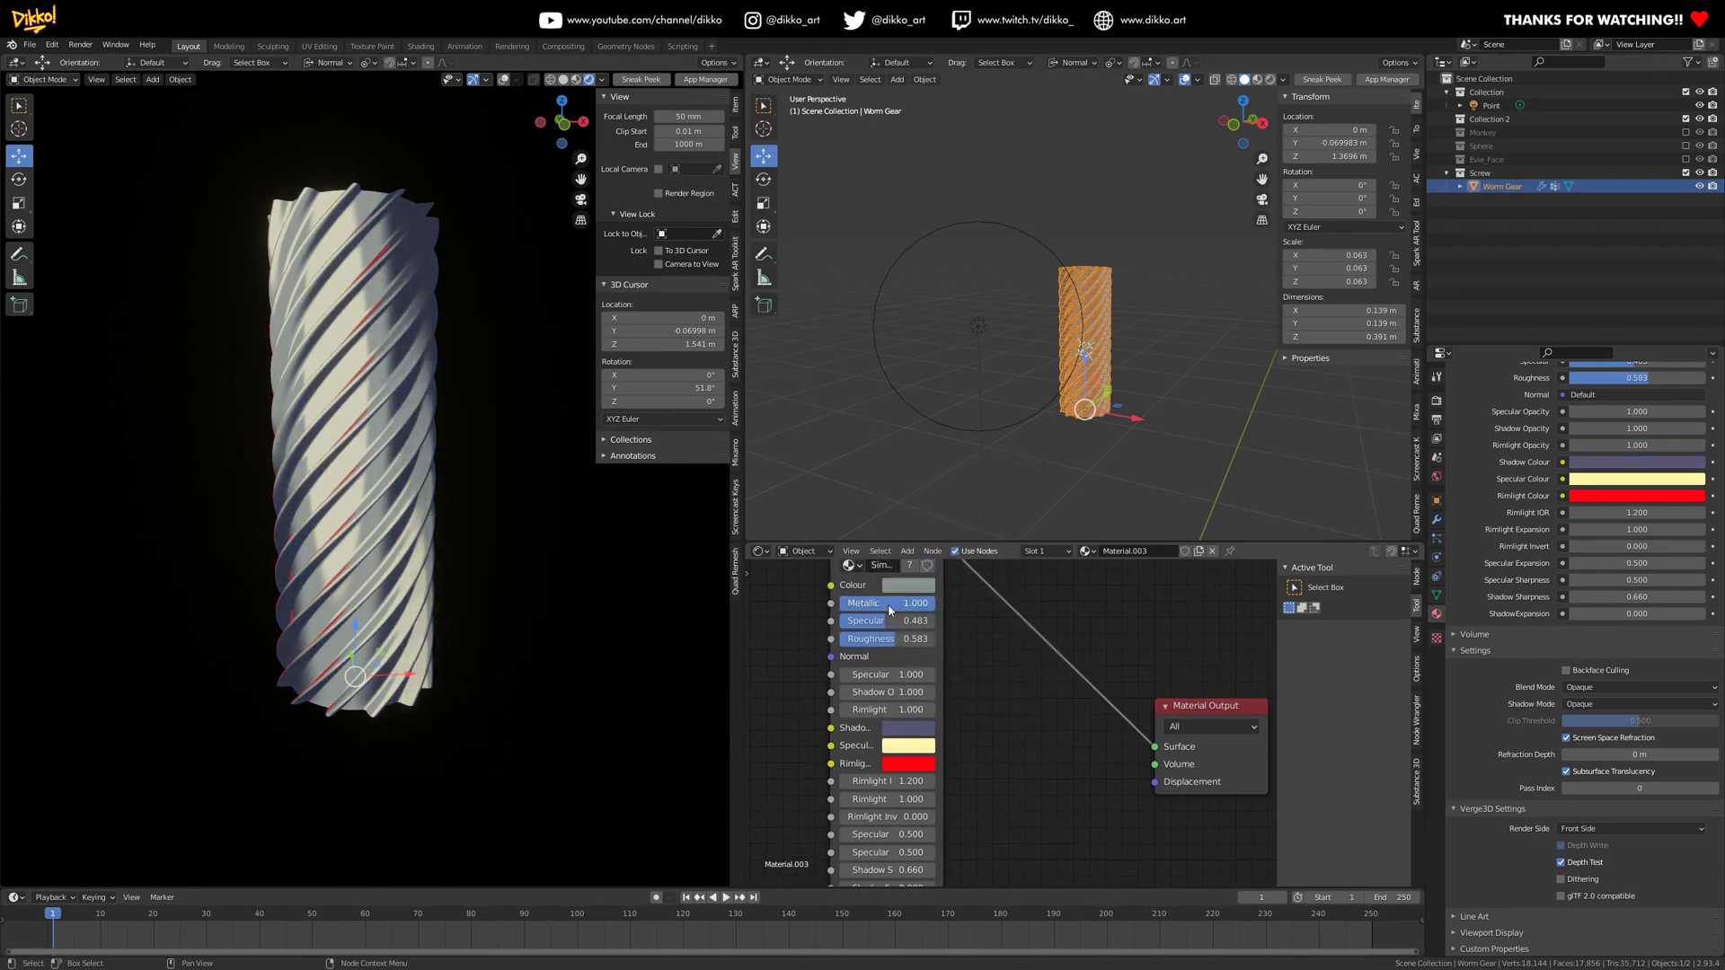
- Set the Worm Gear material's Specular to 0.425 and its Roughness to 0.000
left_click_drag(877, 626, 881, 643)
left_click_drag(856, 638, 905, 639)
left_click_drag(1662, 377, 1570, 377)
middle_click_drag(575, 616, 438, 580)
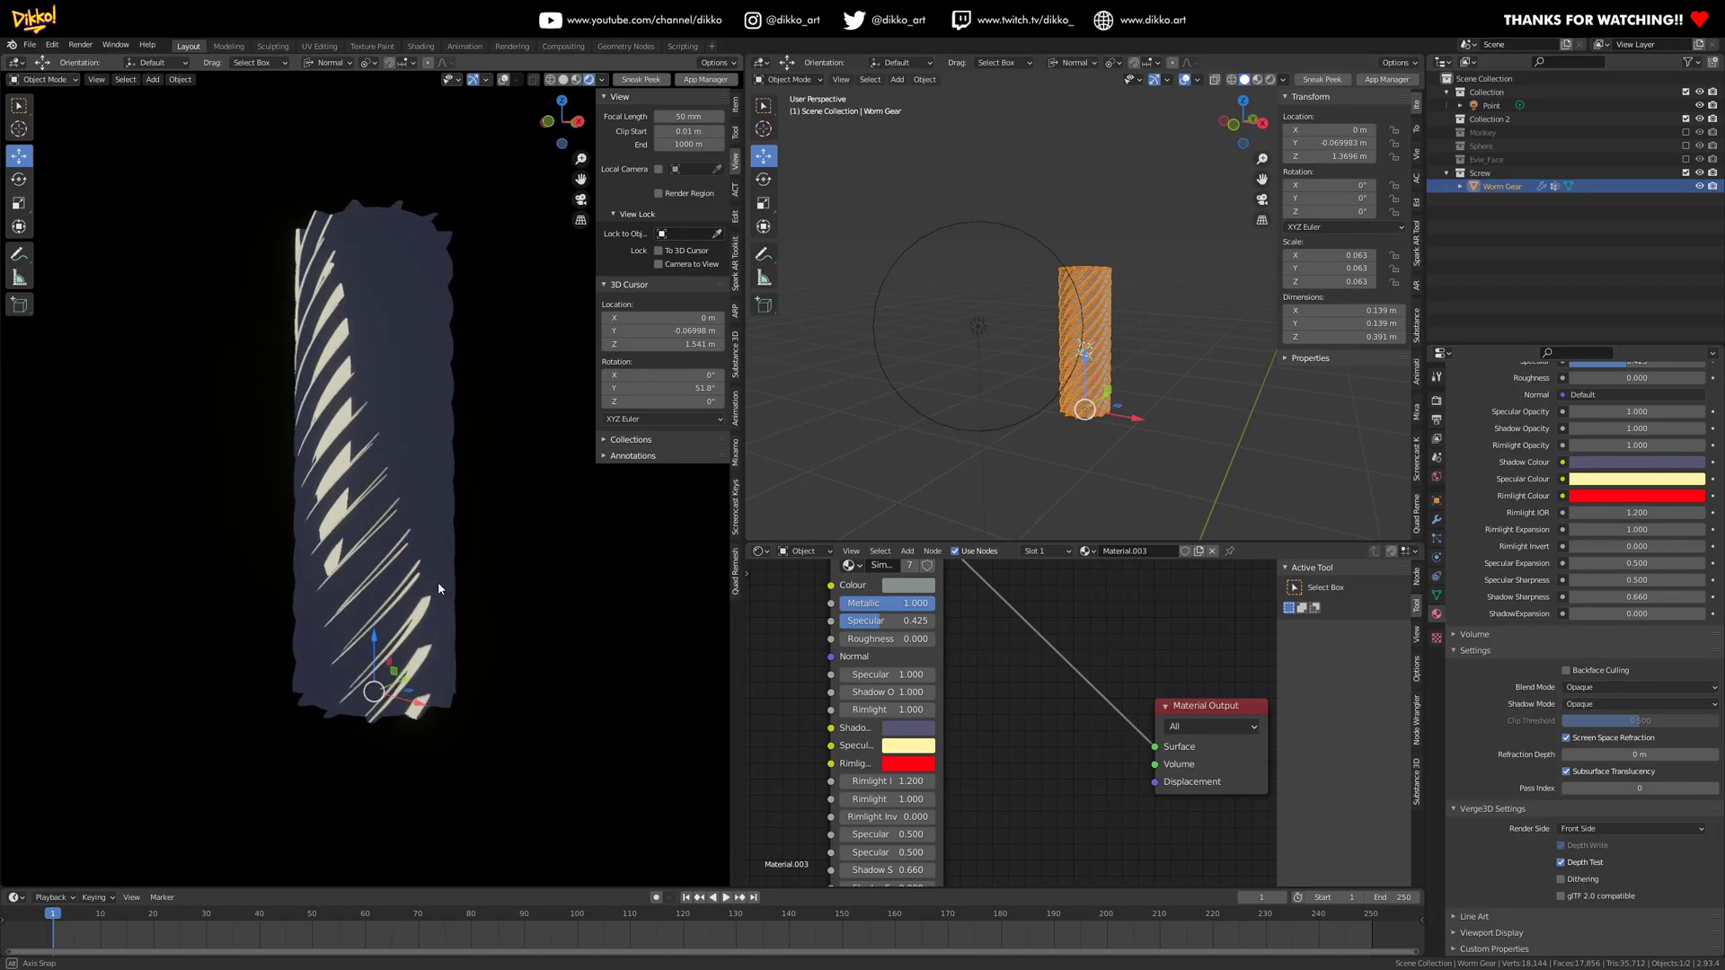
- Move the point light closer to the Worm Gear, and set the gear's Roughness to 0.692 after trying 1.000
left_click_drag(977, 337, 1033, 355)
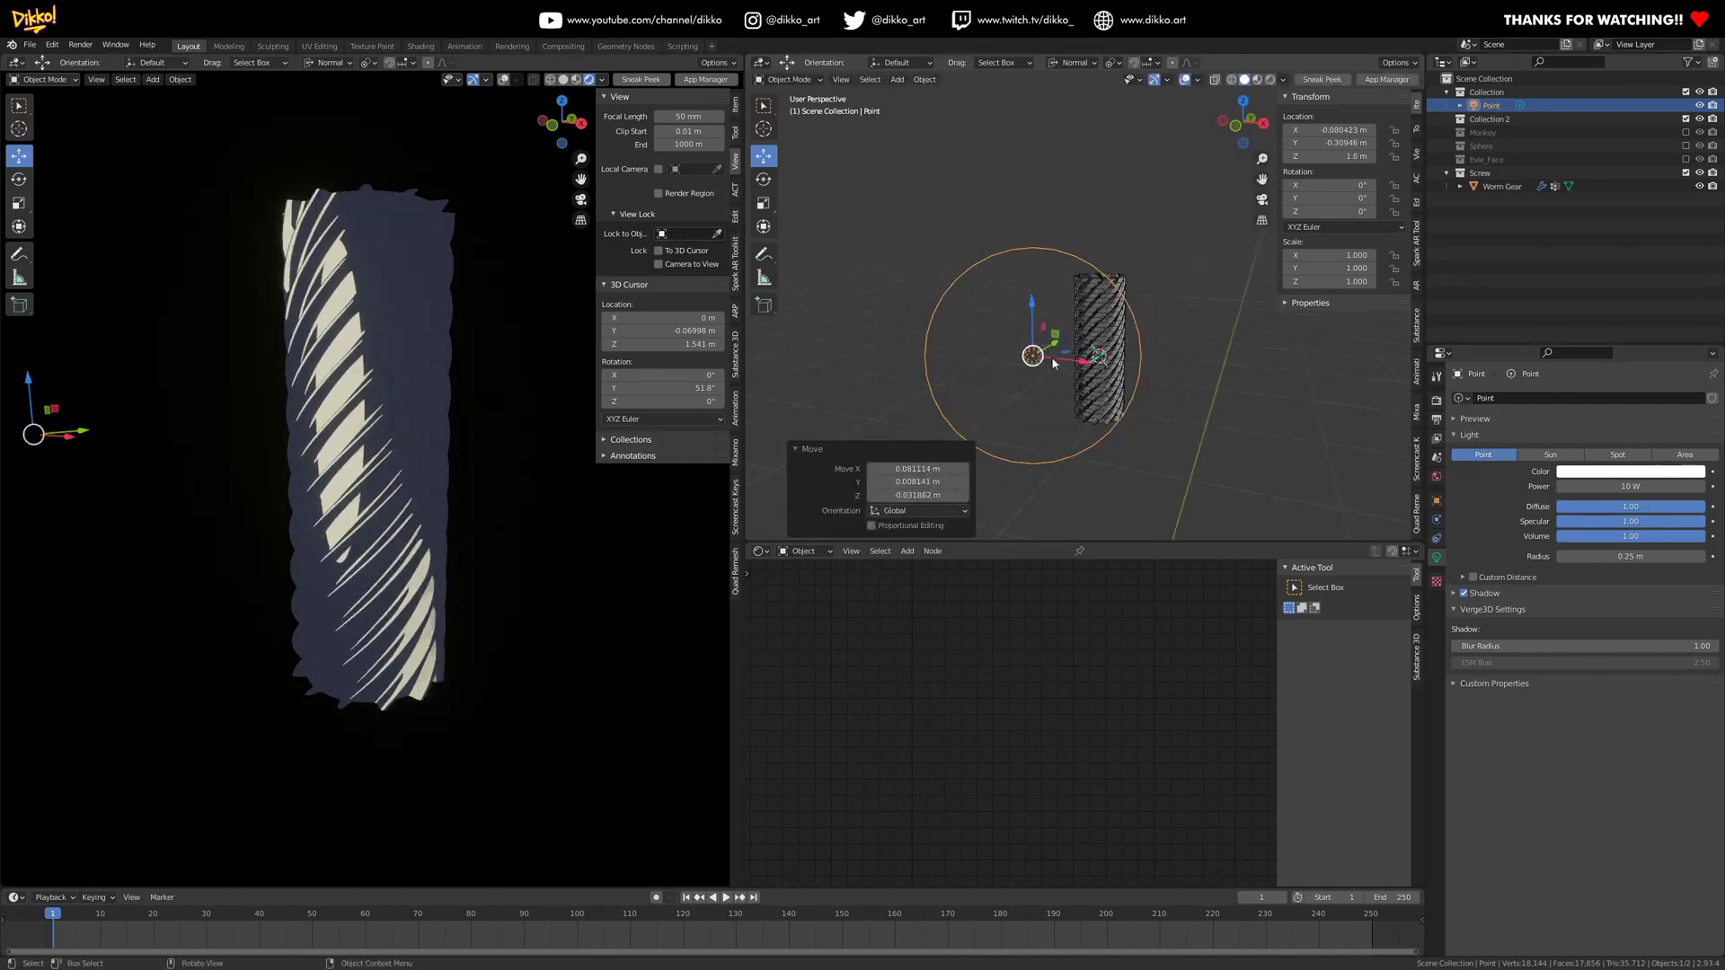
left_click(1085, 359)
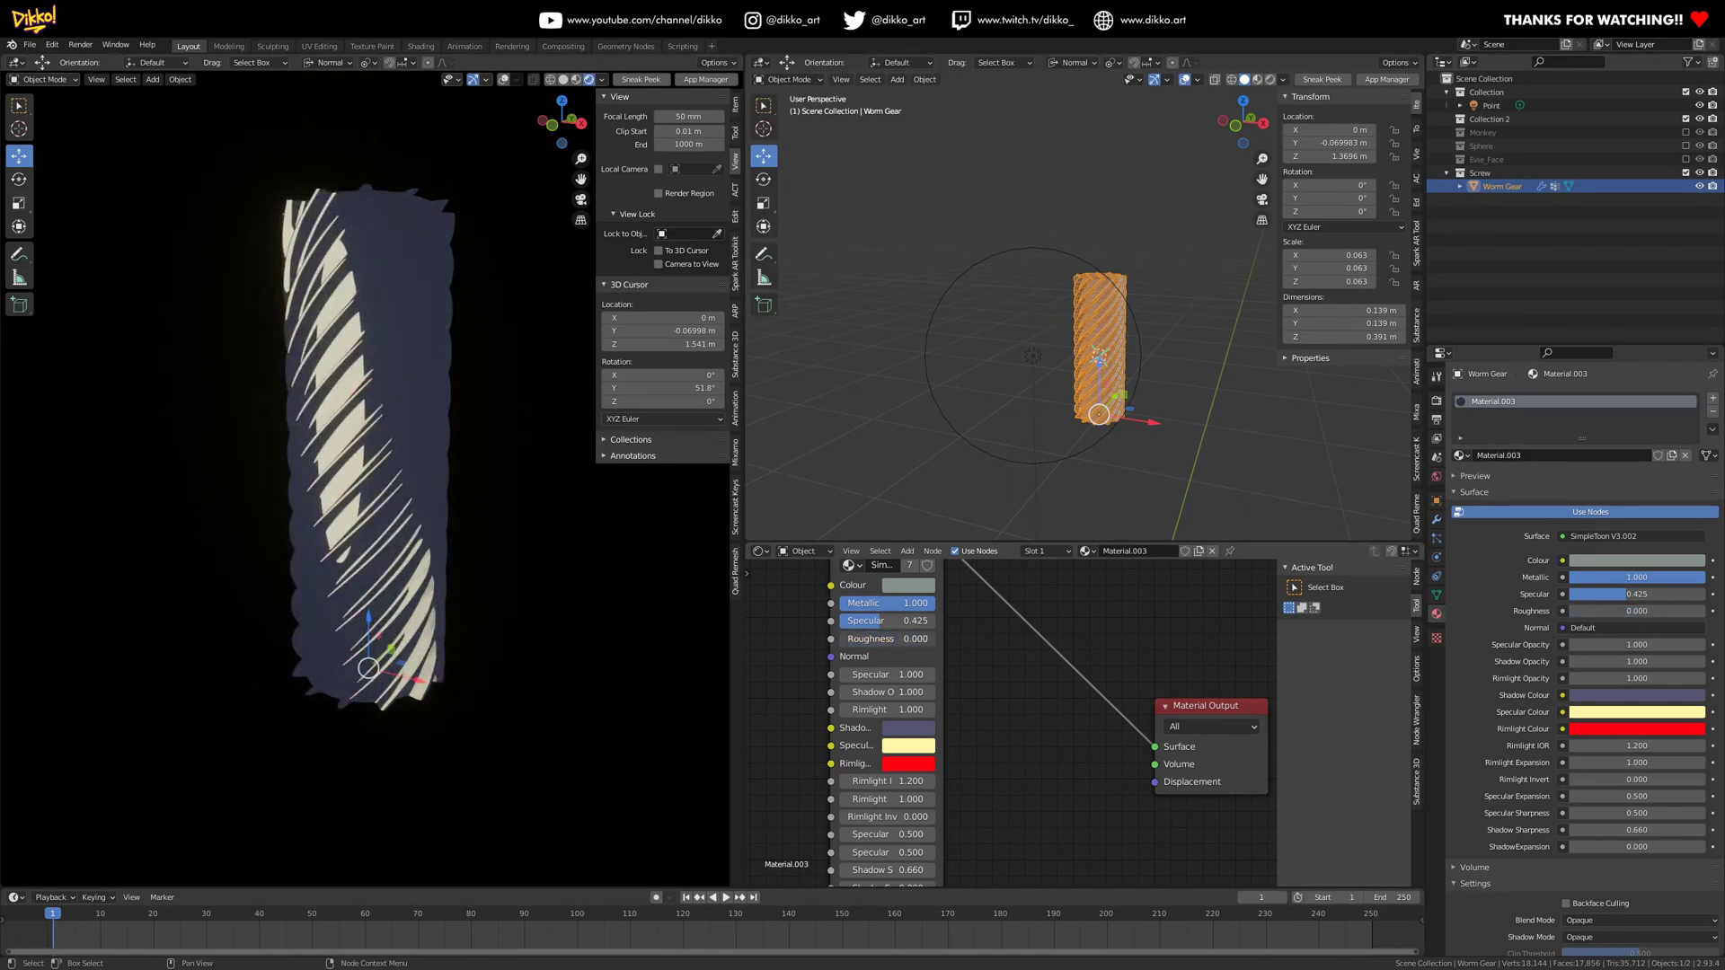
left_click_drag(843, 638, 934, 638)
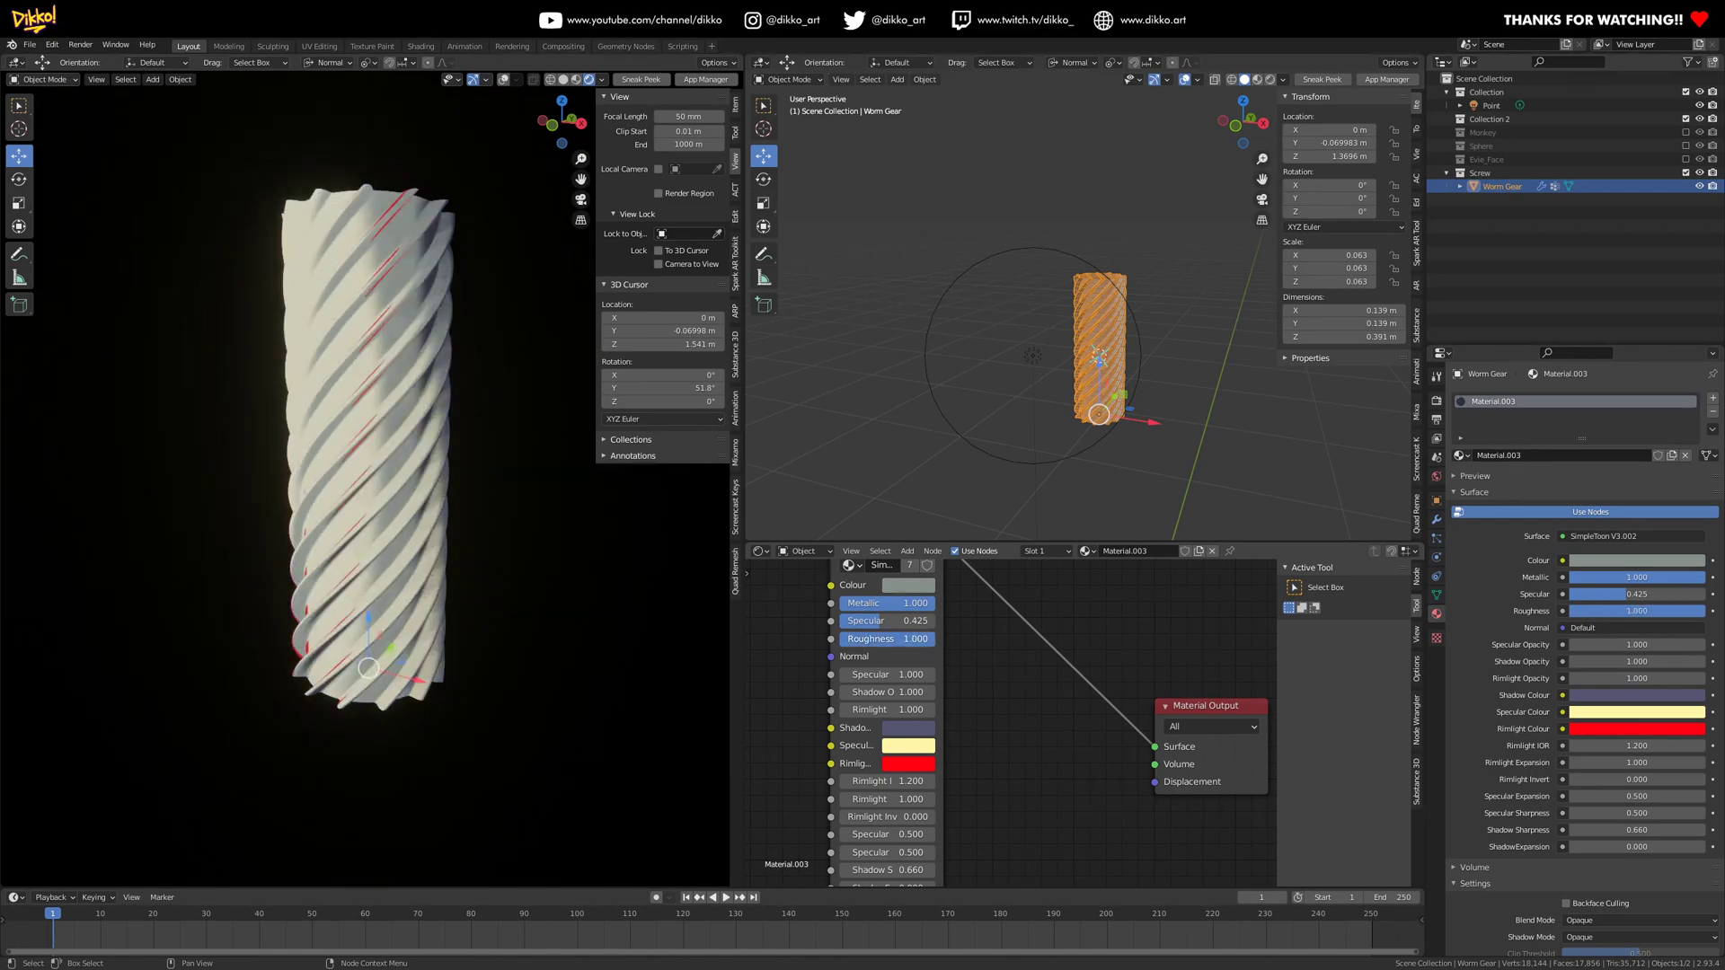
middle_click_drag(548, 558, 507, 564)
left_click_drag(932, 638, 906, 639)
middle_click_drag(434, 641, 488, 616)
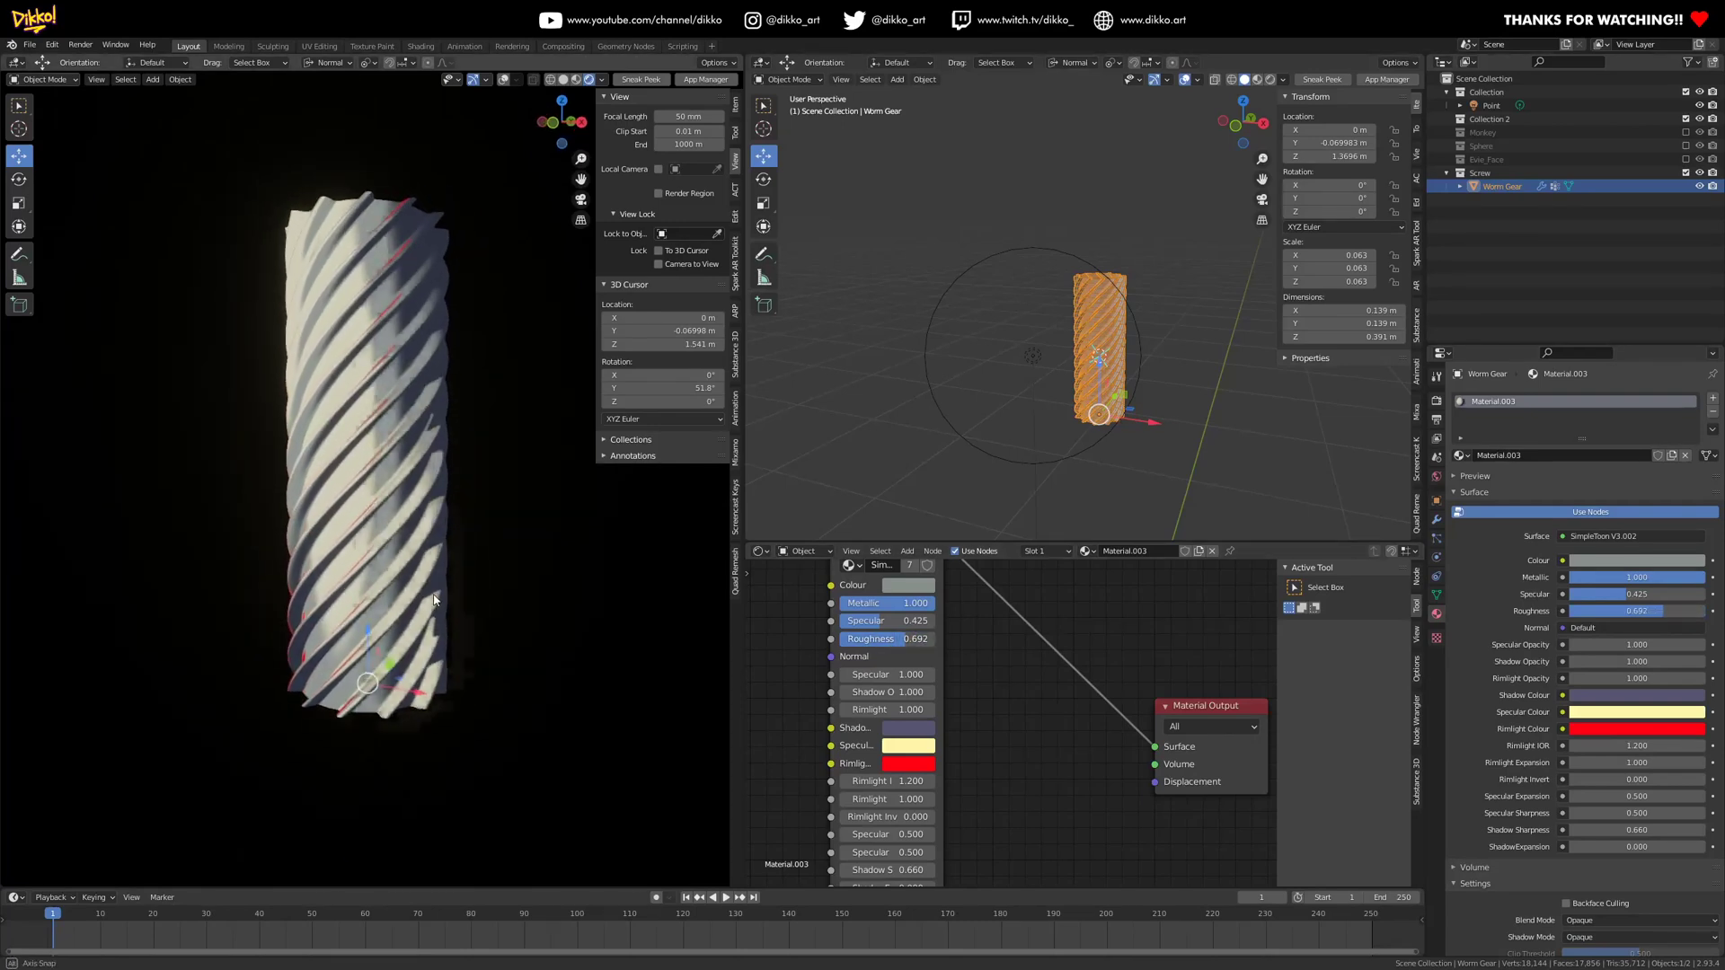
- Change the Worm Gear material's Specular Colour to a pale lavender
middle_click_drag(1008, 801, 1014, 746)
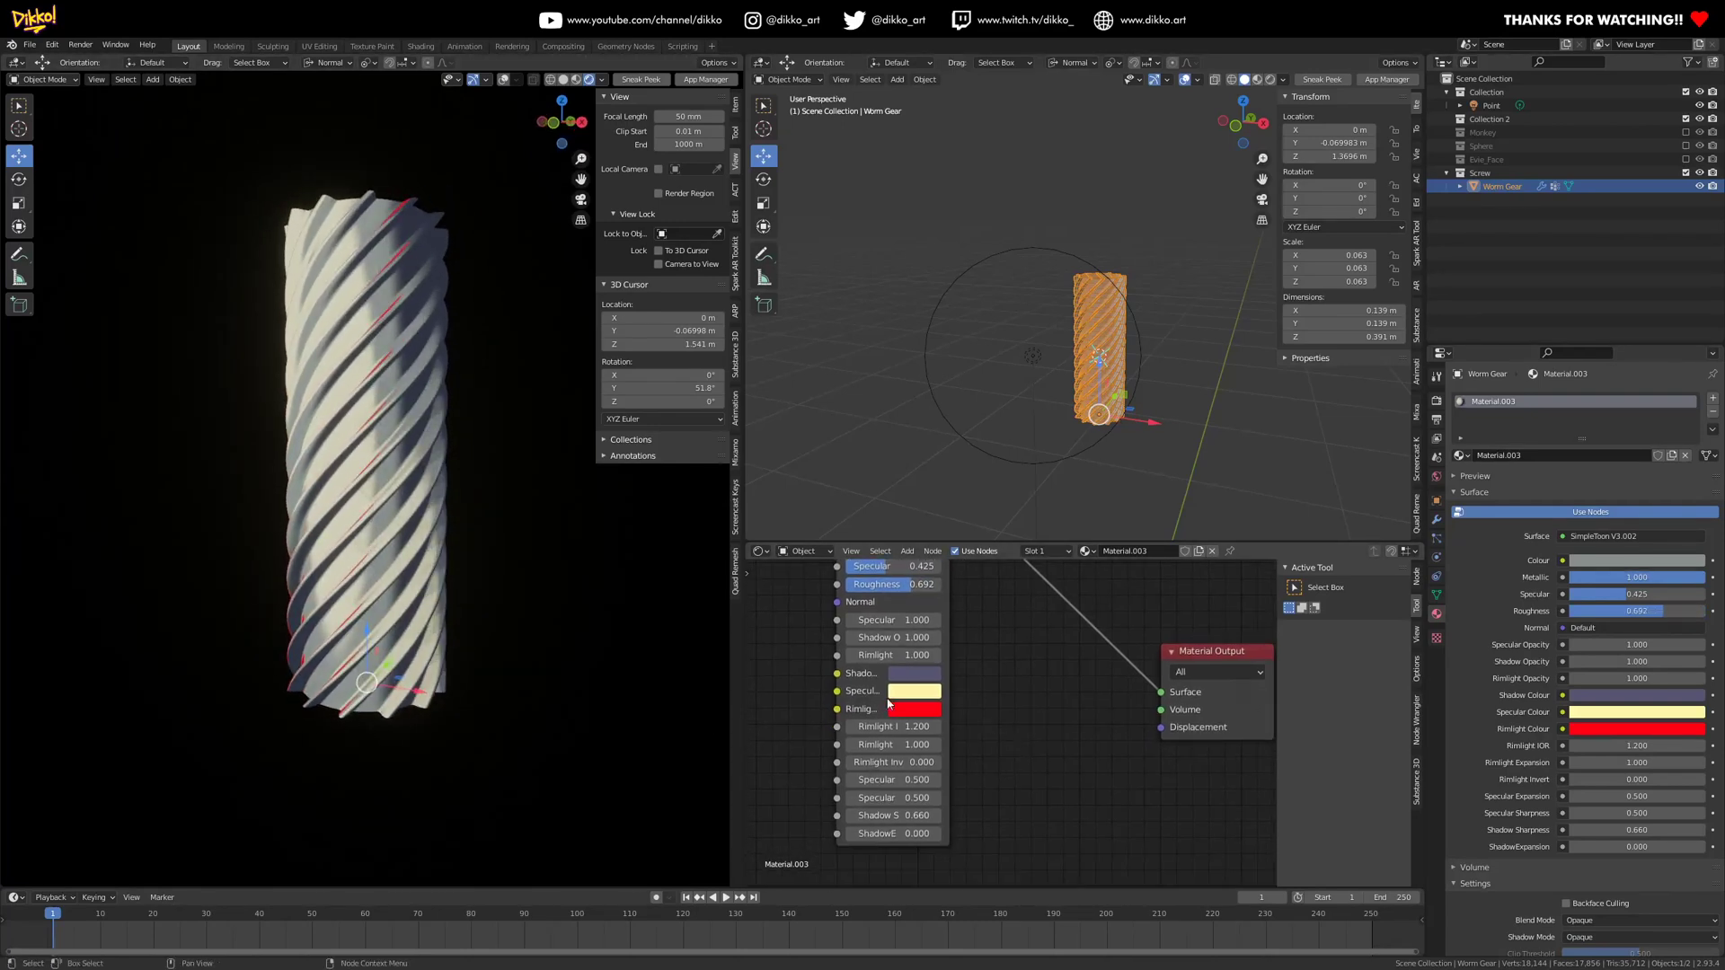
left_click(901, 696)
mouse_move(938, 547)
left_mouse_down()
mouse_move(976, 502)
mouse_move(984, 516)
mouse_move(950, 521)
mouse_move(967, 516)
left_mouse_up()
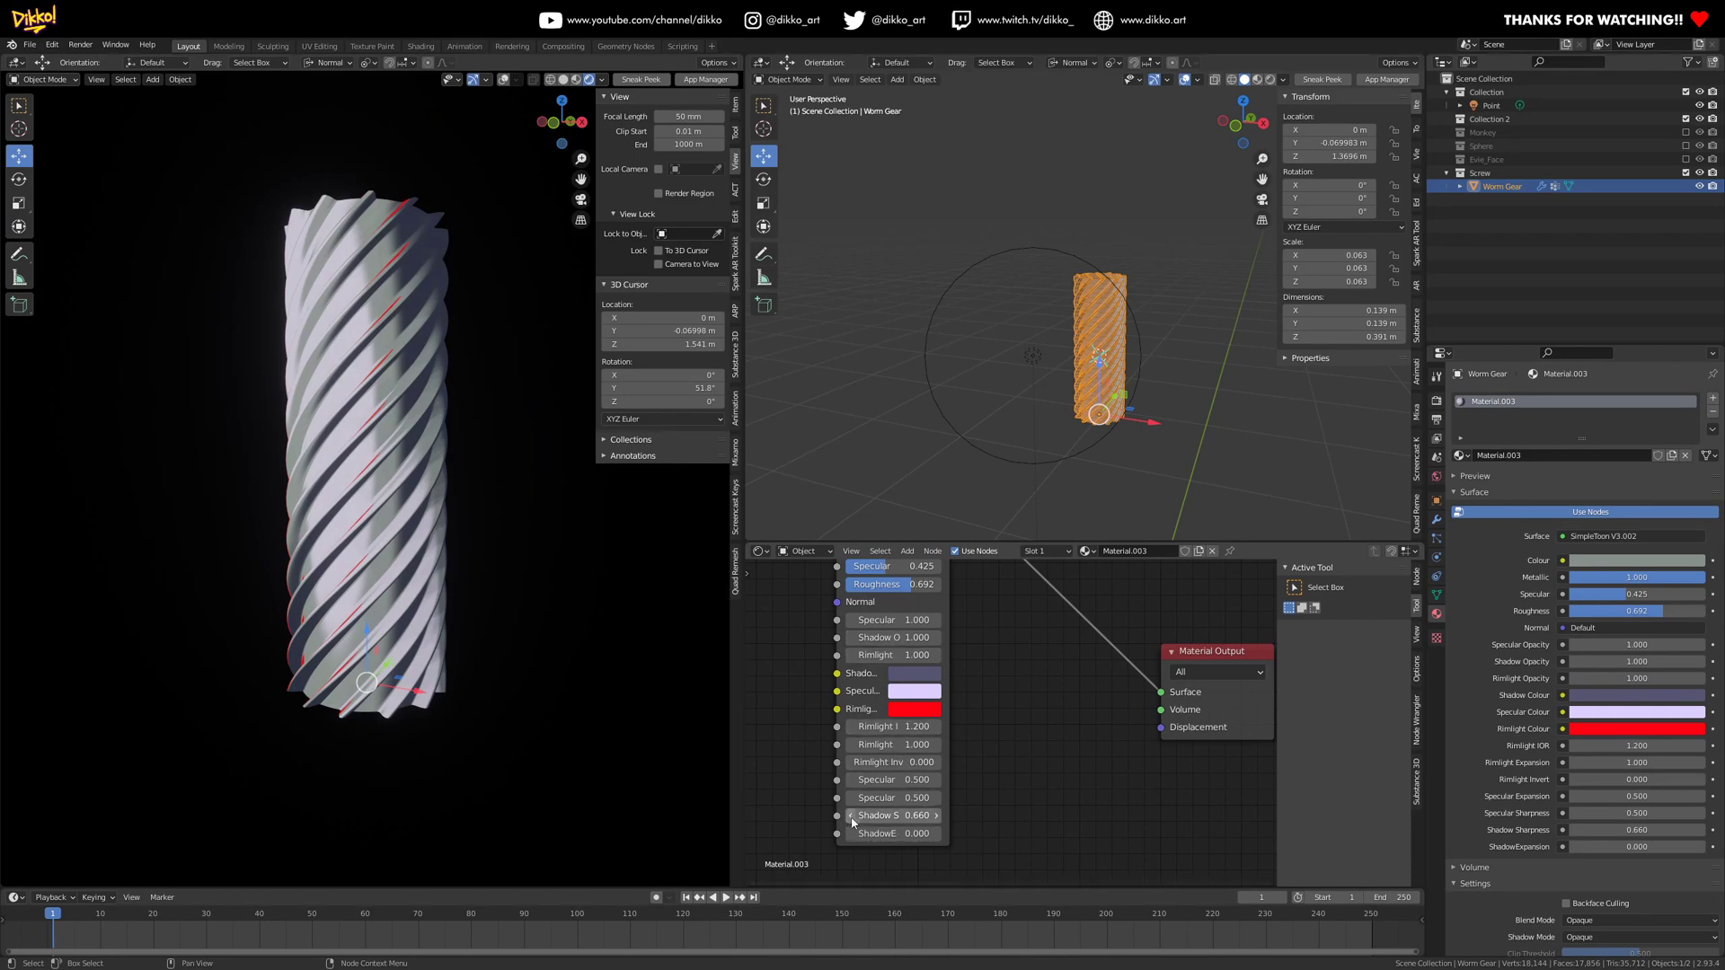
- Set the Worm Gear's Specular Expansion to -0.400, Shadow Sharpness to 0.960 and Shadow Expansion to 0.500
left_click_drag(887, 780, 804, 779)
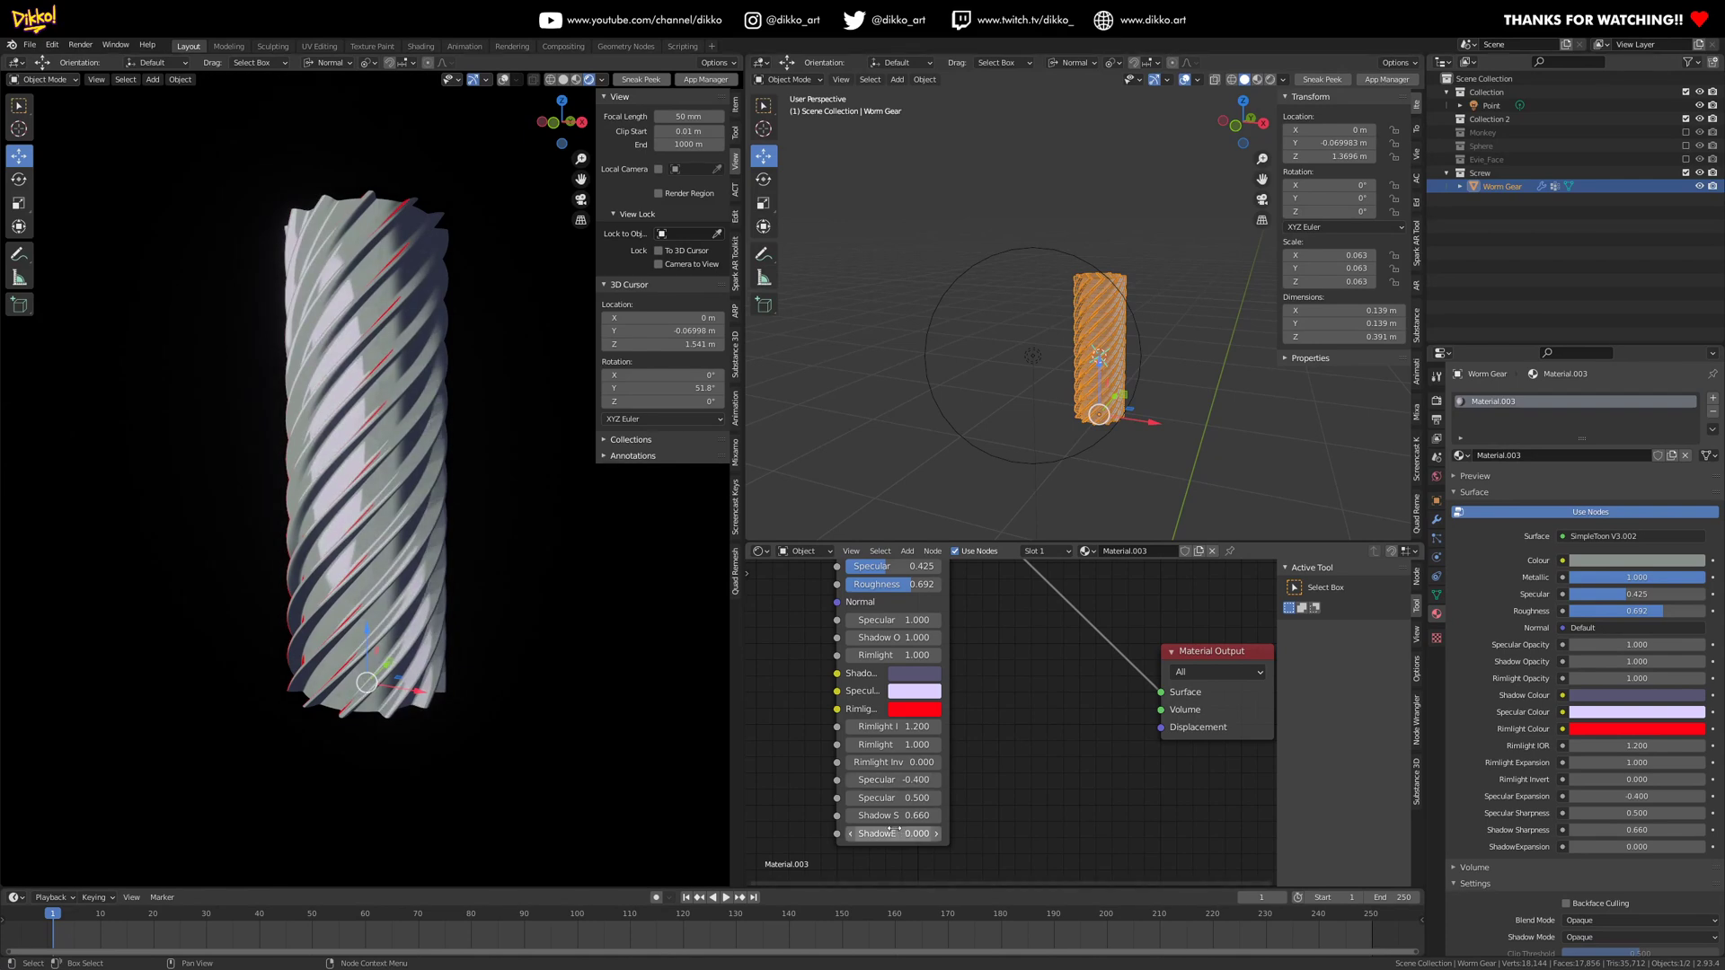
left_click_drag(889, 816, 896, 833)
mouse_move(360, 620)
middle_mouse_down()
mouse_move(268, 650)
mouse_move(429, 639)
mouse_move(429, 622)
mouse_move(350, 667)
mouse_move(388, 699)
mouse_move(556, 596)
mouse_move(559, 624)
mouse_move(440, 609)
mouse_move(465, 638)
mouse_move(418, 562)
mouse_move(297, 564)
mouse_move(310, 556)
middle_mouse_up()
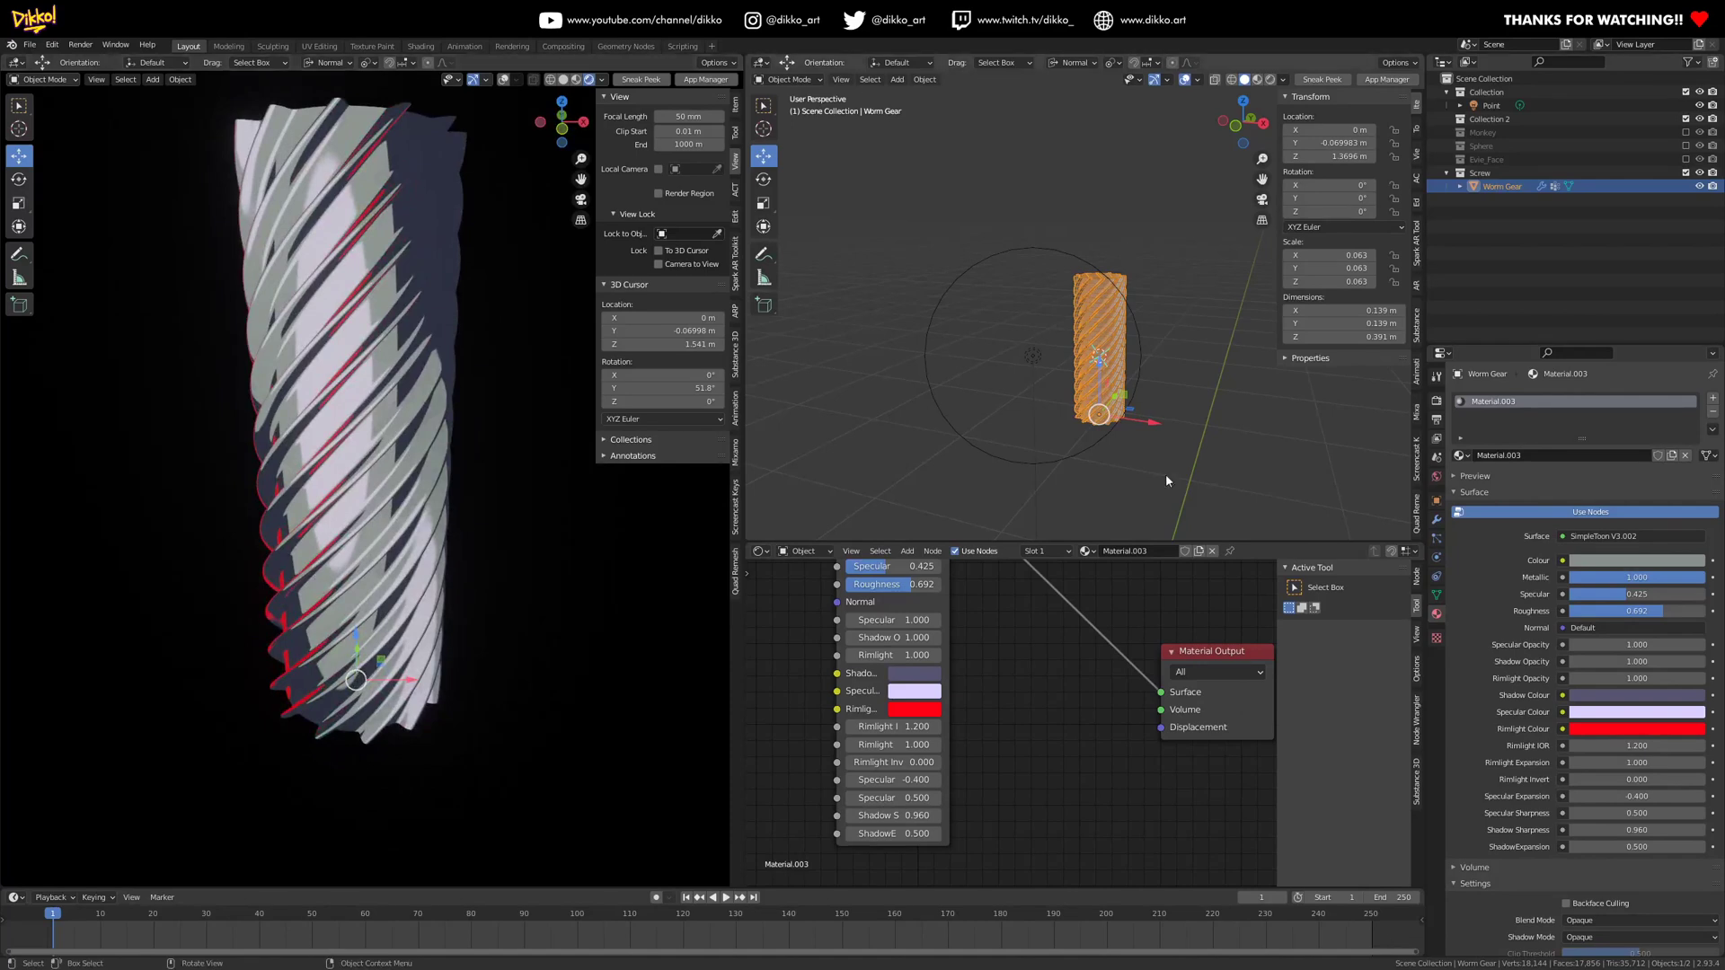
- Exclude the Screw collection and enable the Evie_Face collection
left_click(1481, 174)
left_click(1685, 173)
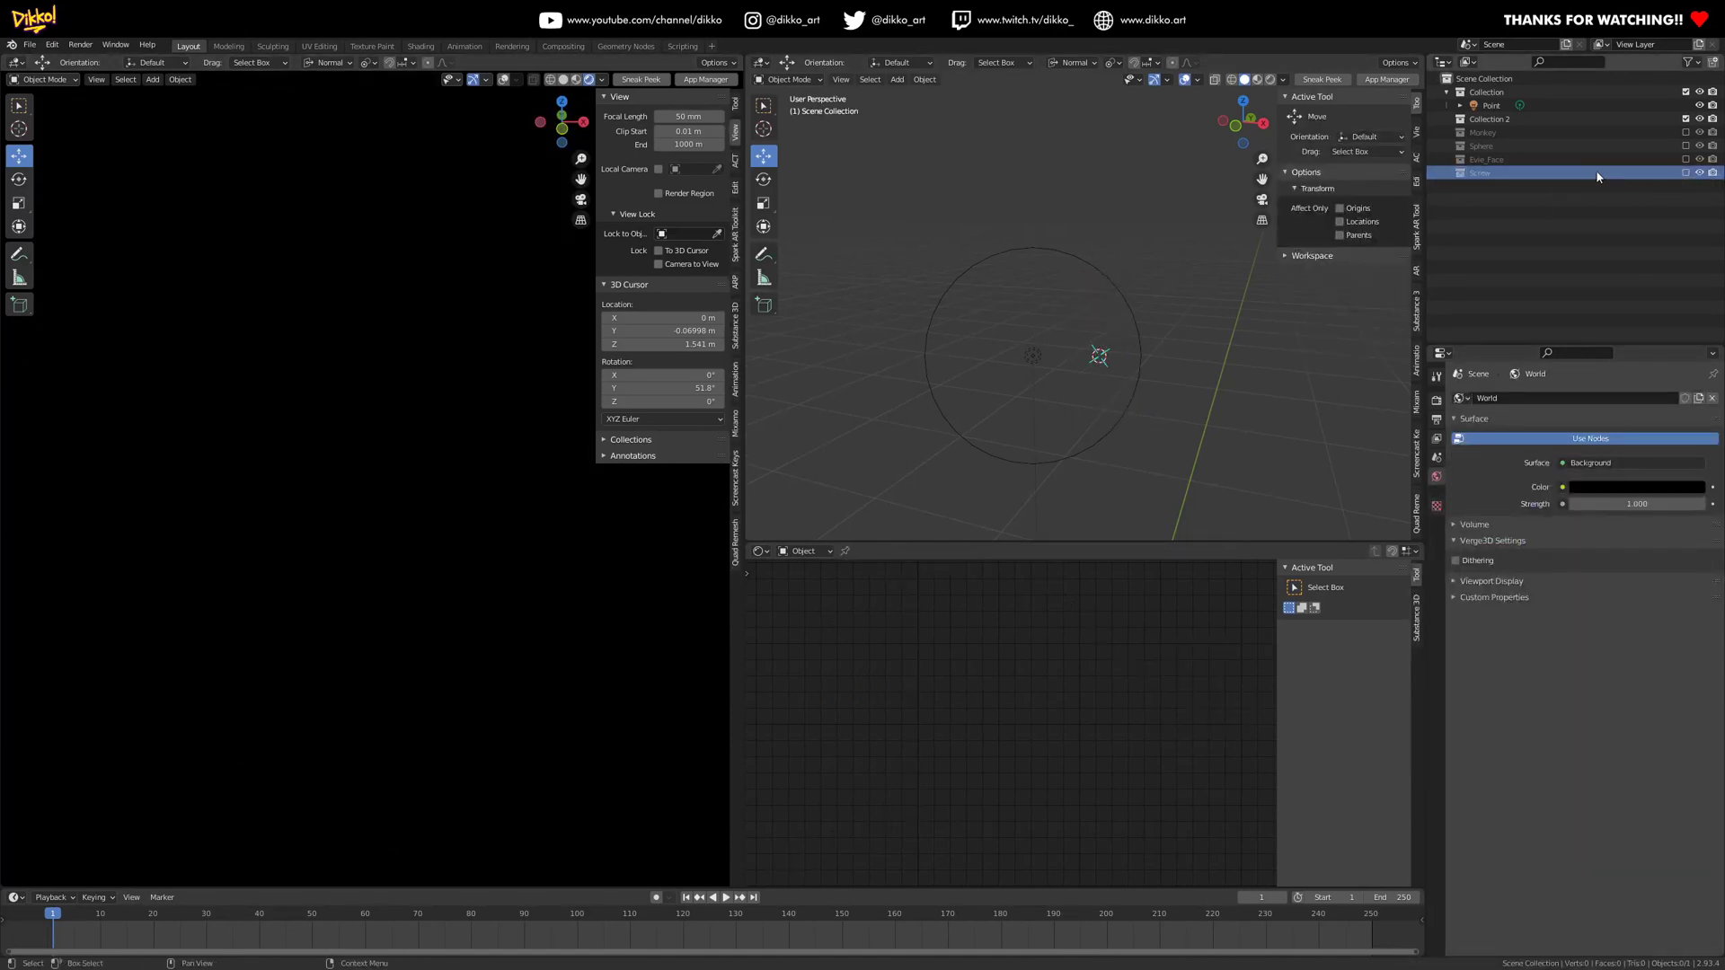
left_click(1502, 159)
left_click(1685, 159)
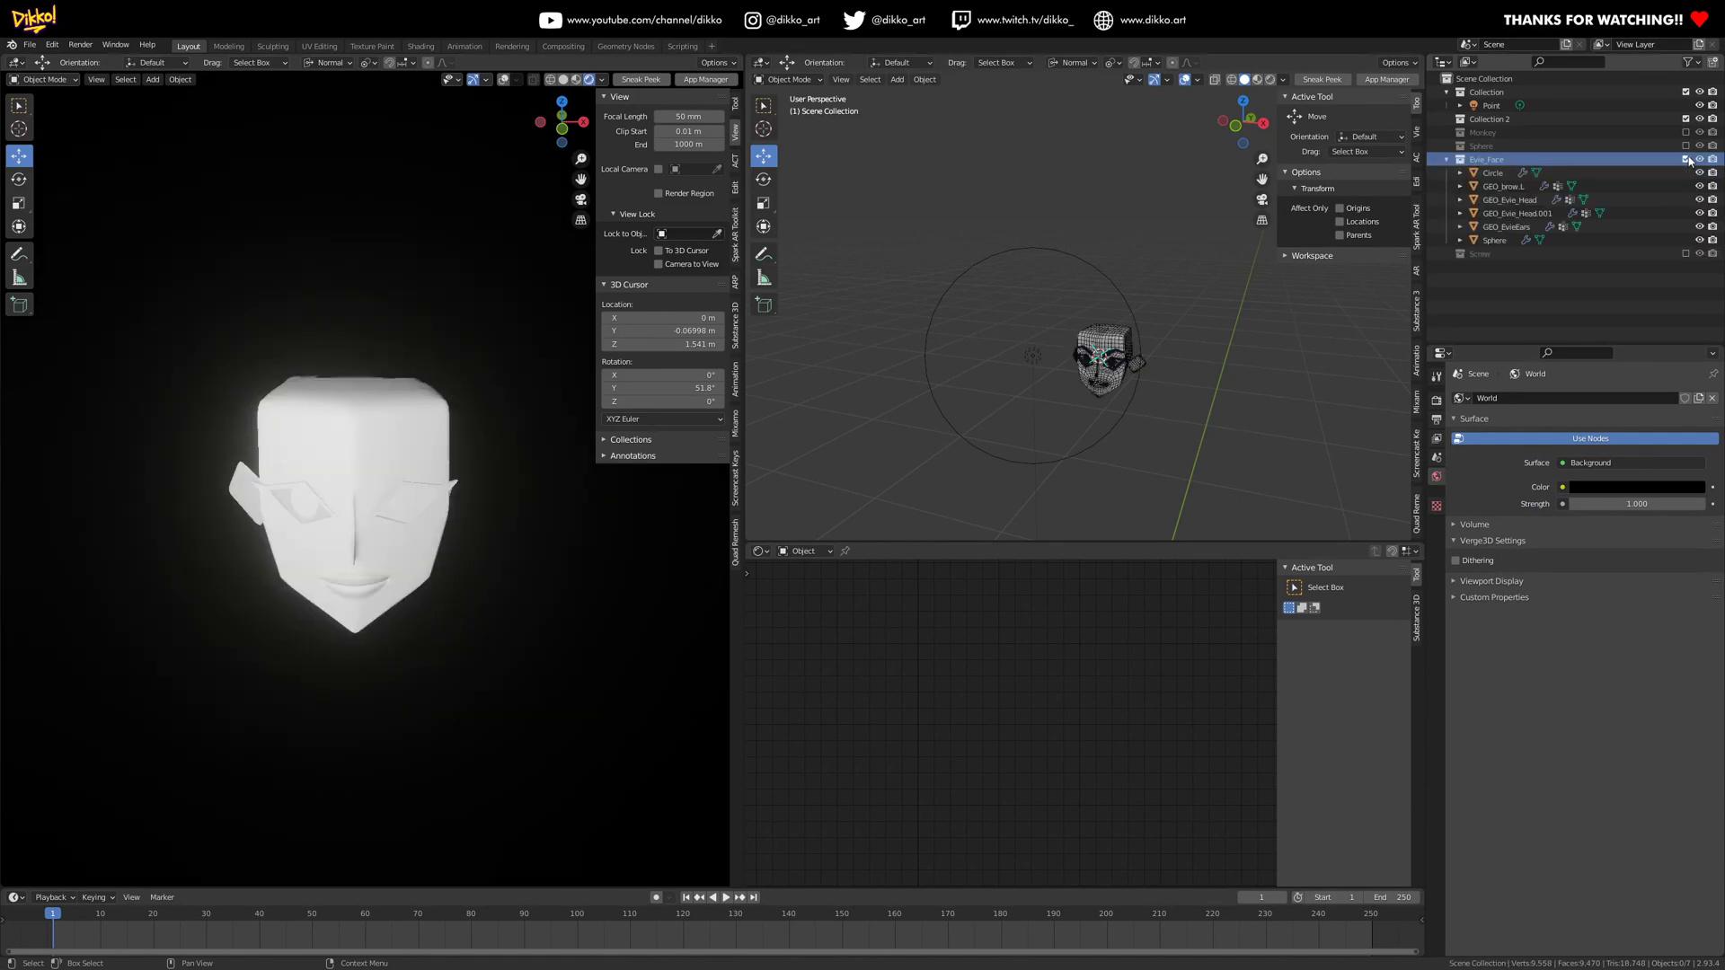
scroll(310, 571, "up", 2)
middle_click_drag(311, 571, 282, 528)
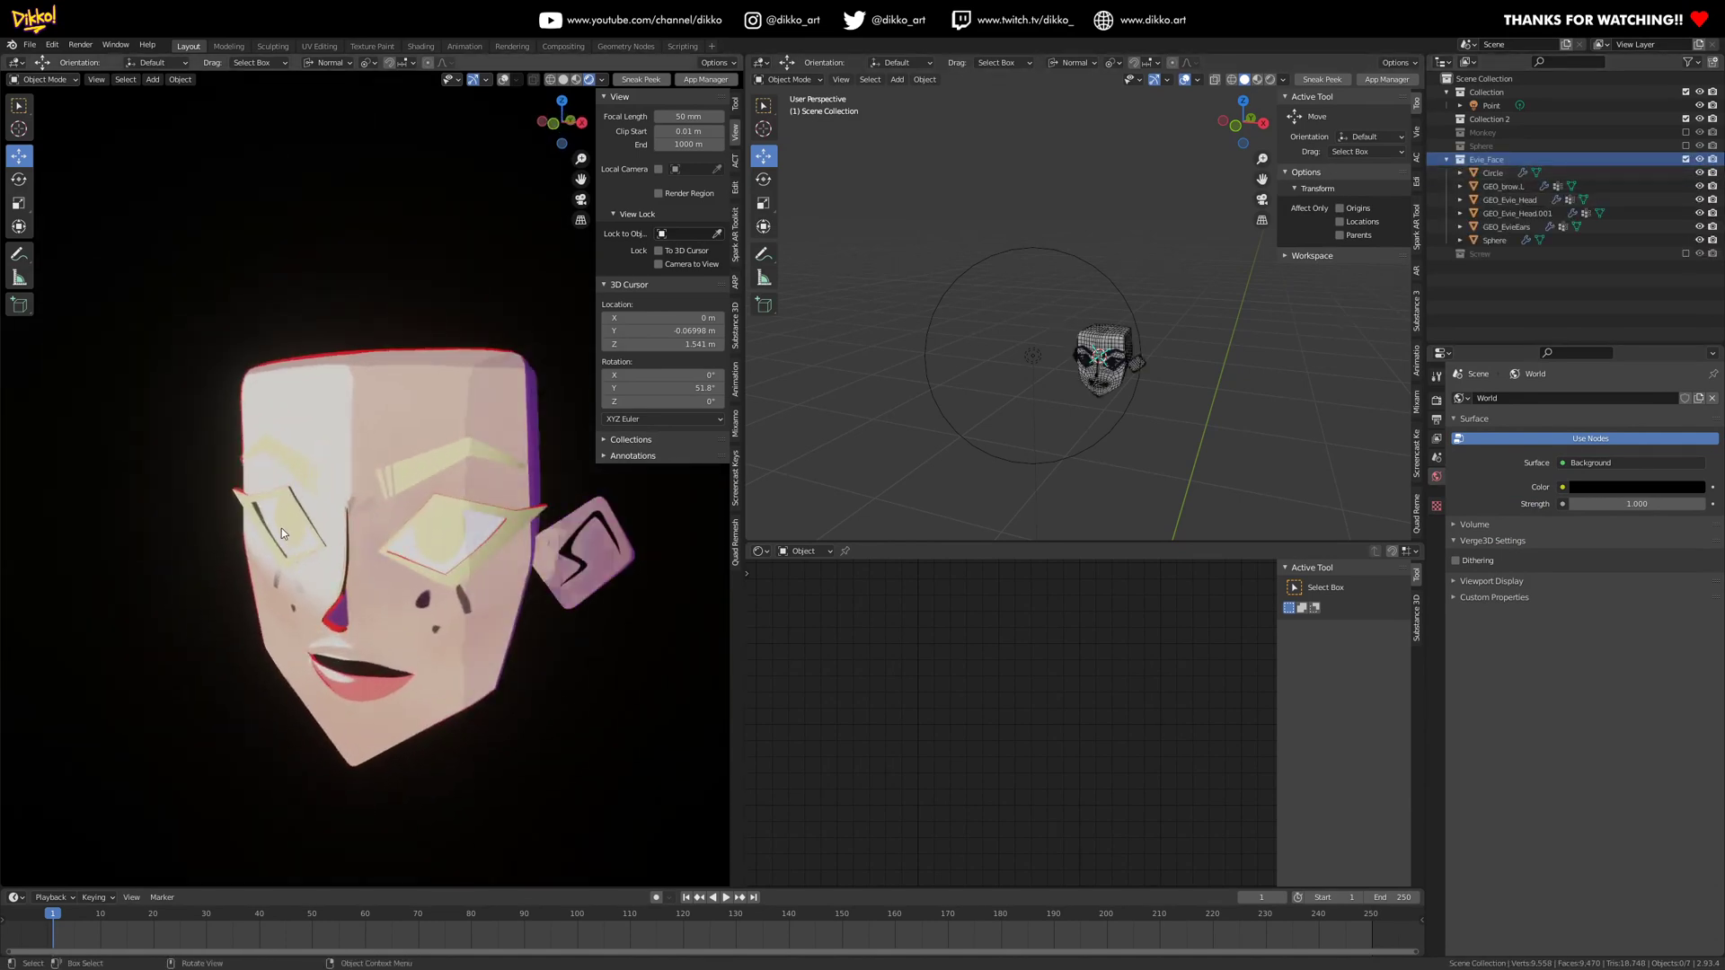
- Select the point light and move it farther away from the front of the face
scroll(282, 528, "down", 2)
scroll(875, 394, "down", 3)
middle_click_drag(1011, 384, 961, 394)
middle_click_drag(570, 482, 477, 516)
scroll(997, 360, "up", 2)
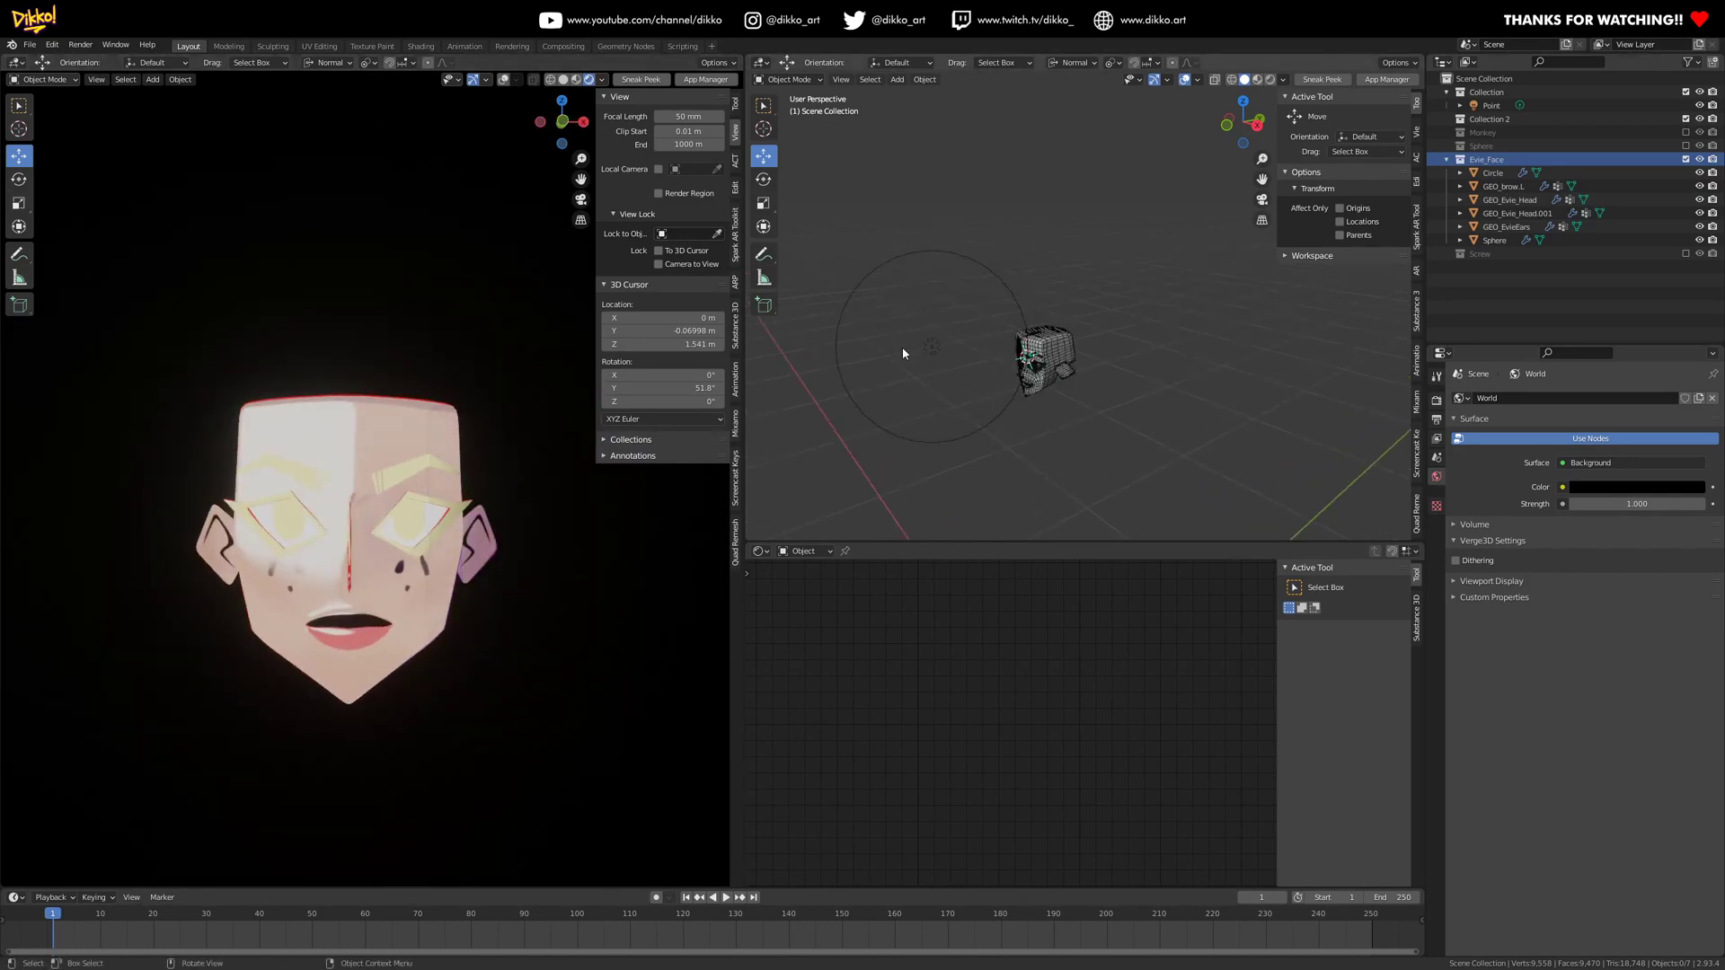
left_click(928, 348)
key("g")
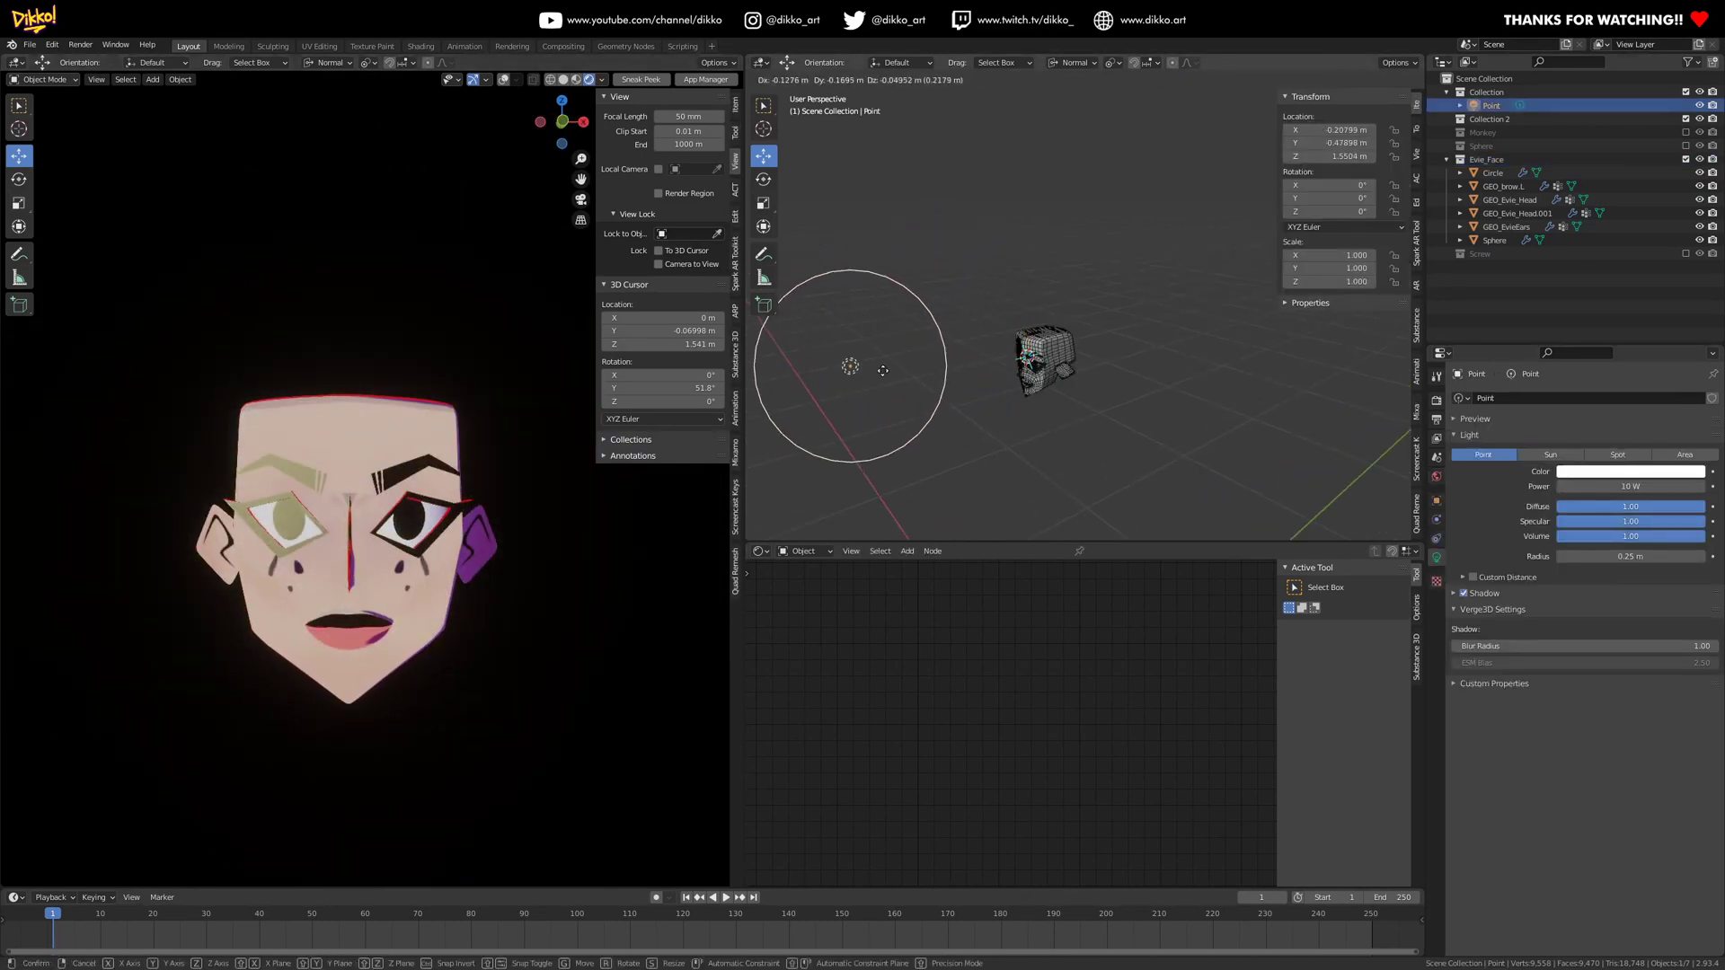
left_click(846, 388)
- Try several point light positions around the face and place the light in front of and slightly above the head
middle_click_drag(575, 404, 476, 413)
scroll(476, 413, "down", 4)
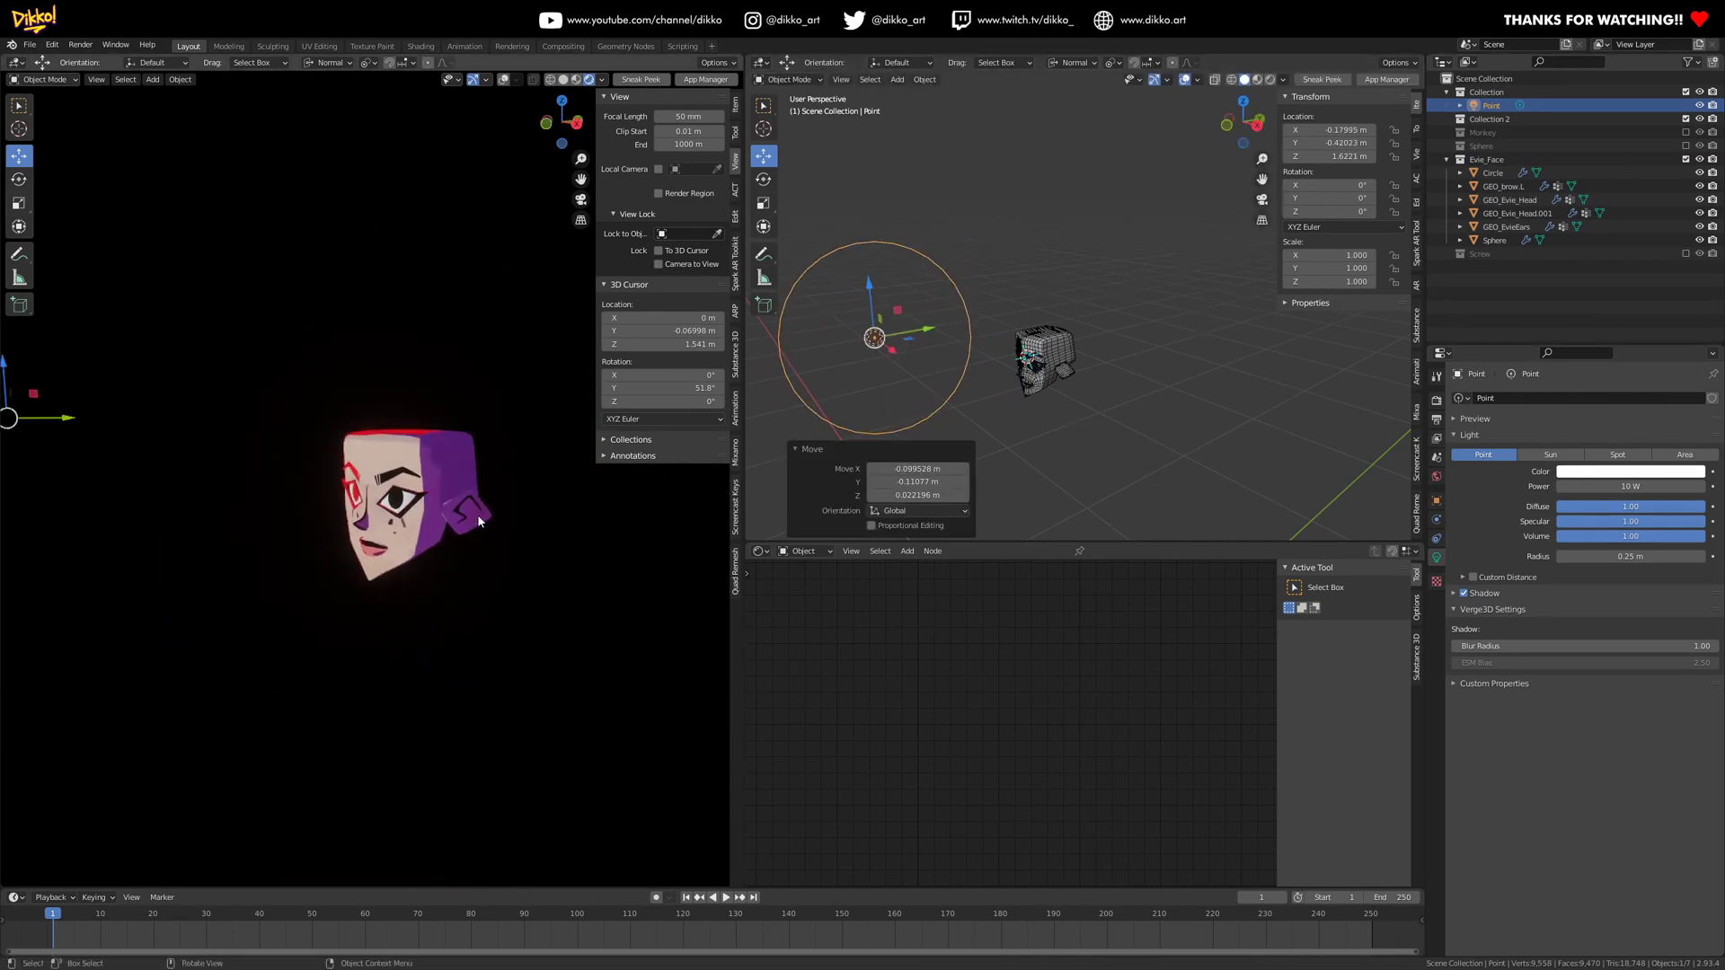
key("g")
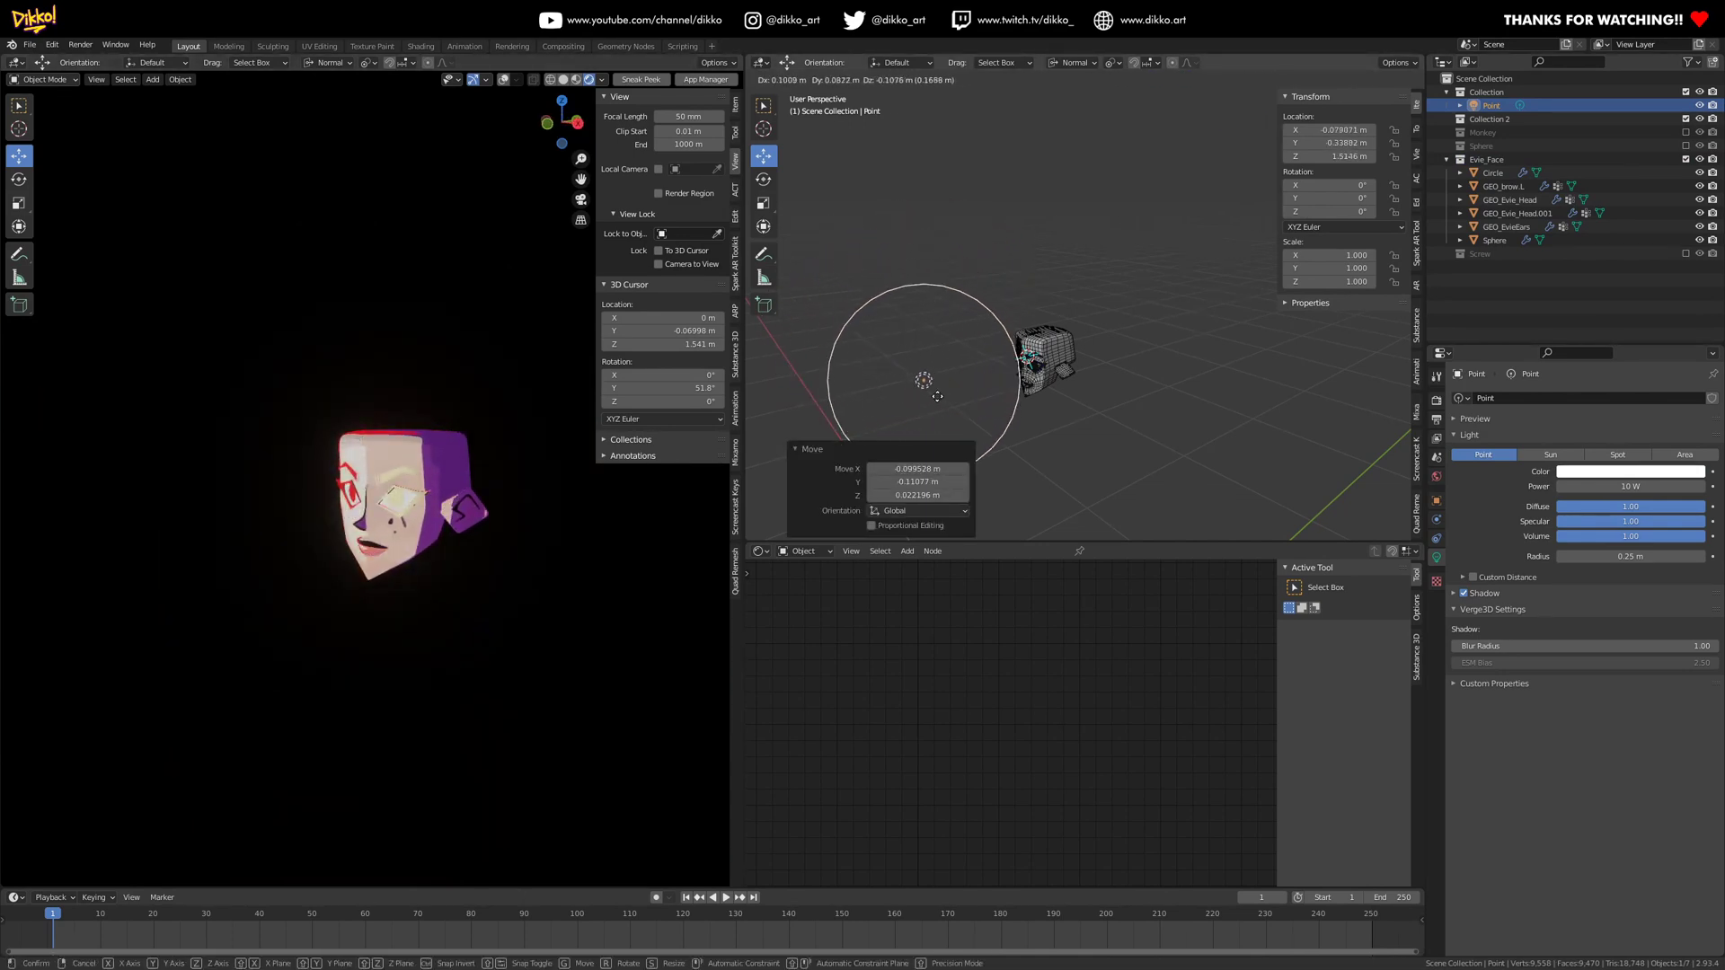
left_click(871, 356)
middle_click_drag(972, 350, 914, 312)
key("g")
left_click(1087, 388)
scroll(979, 366, "up", 5)
scroll(978, 366, "down", 5)
key("g")
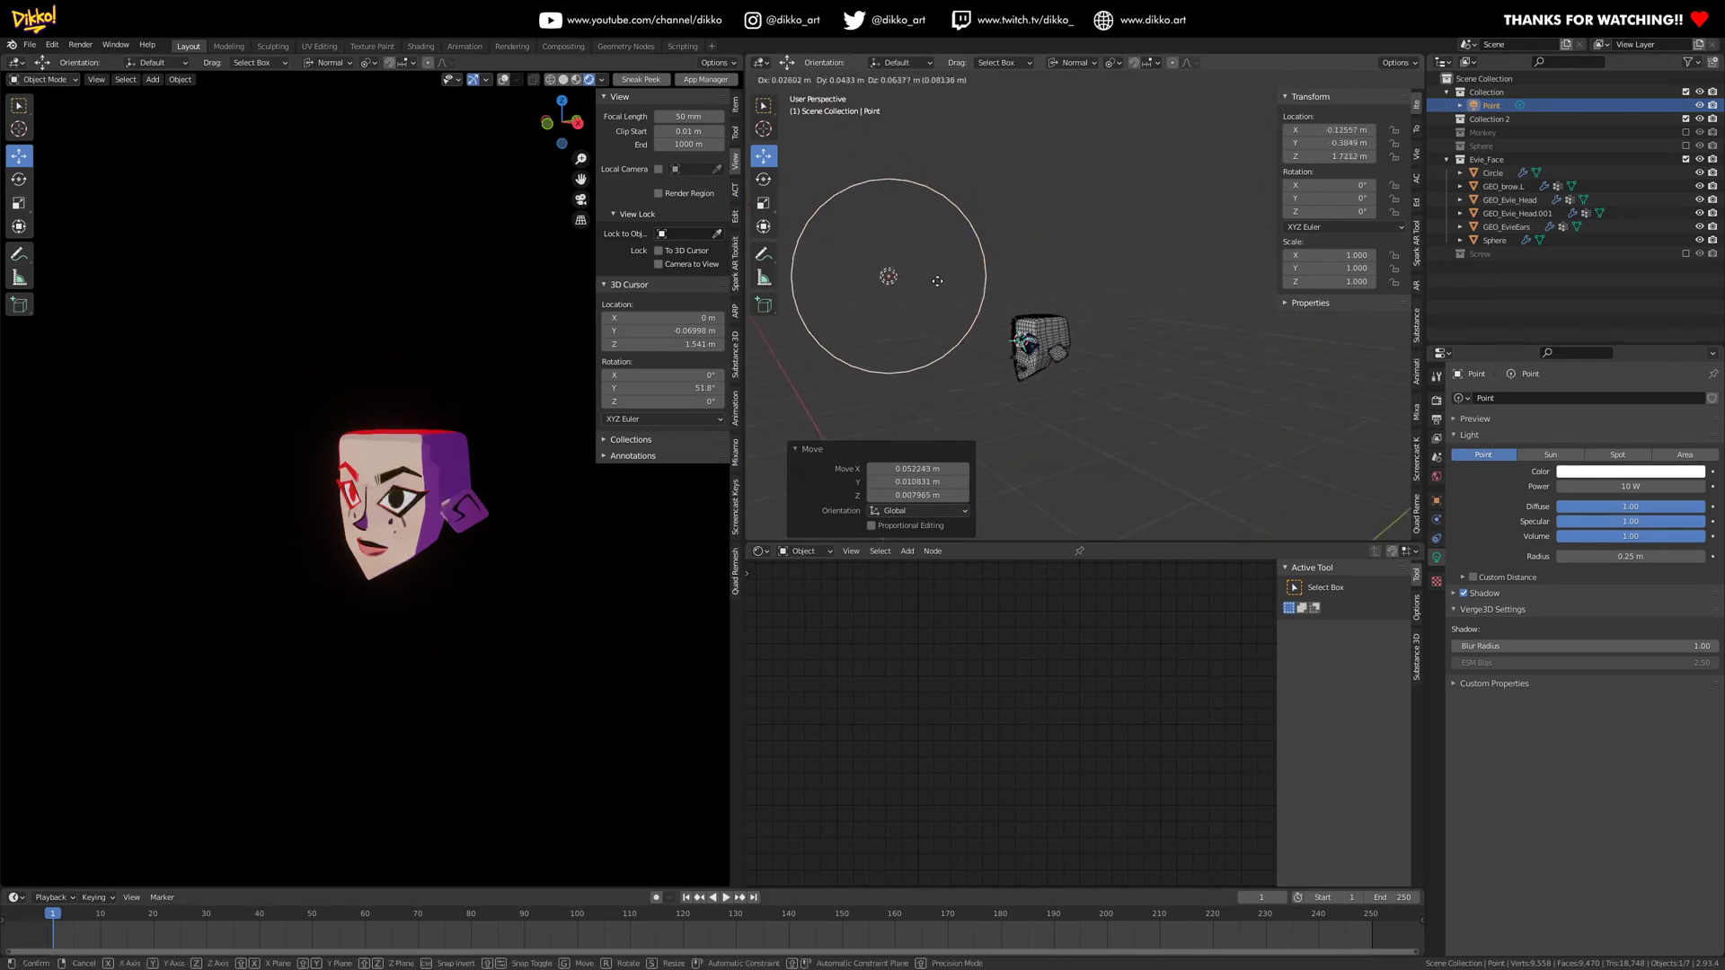
left_click(1038, 352)
- Select GEO_Evie_Head and move its base colour texture node slightly upward beside the SimpleToon V3.002 group node
left_click(1045, 367)
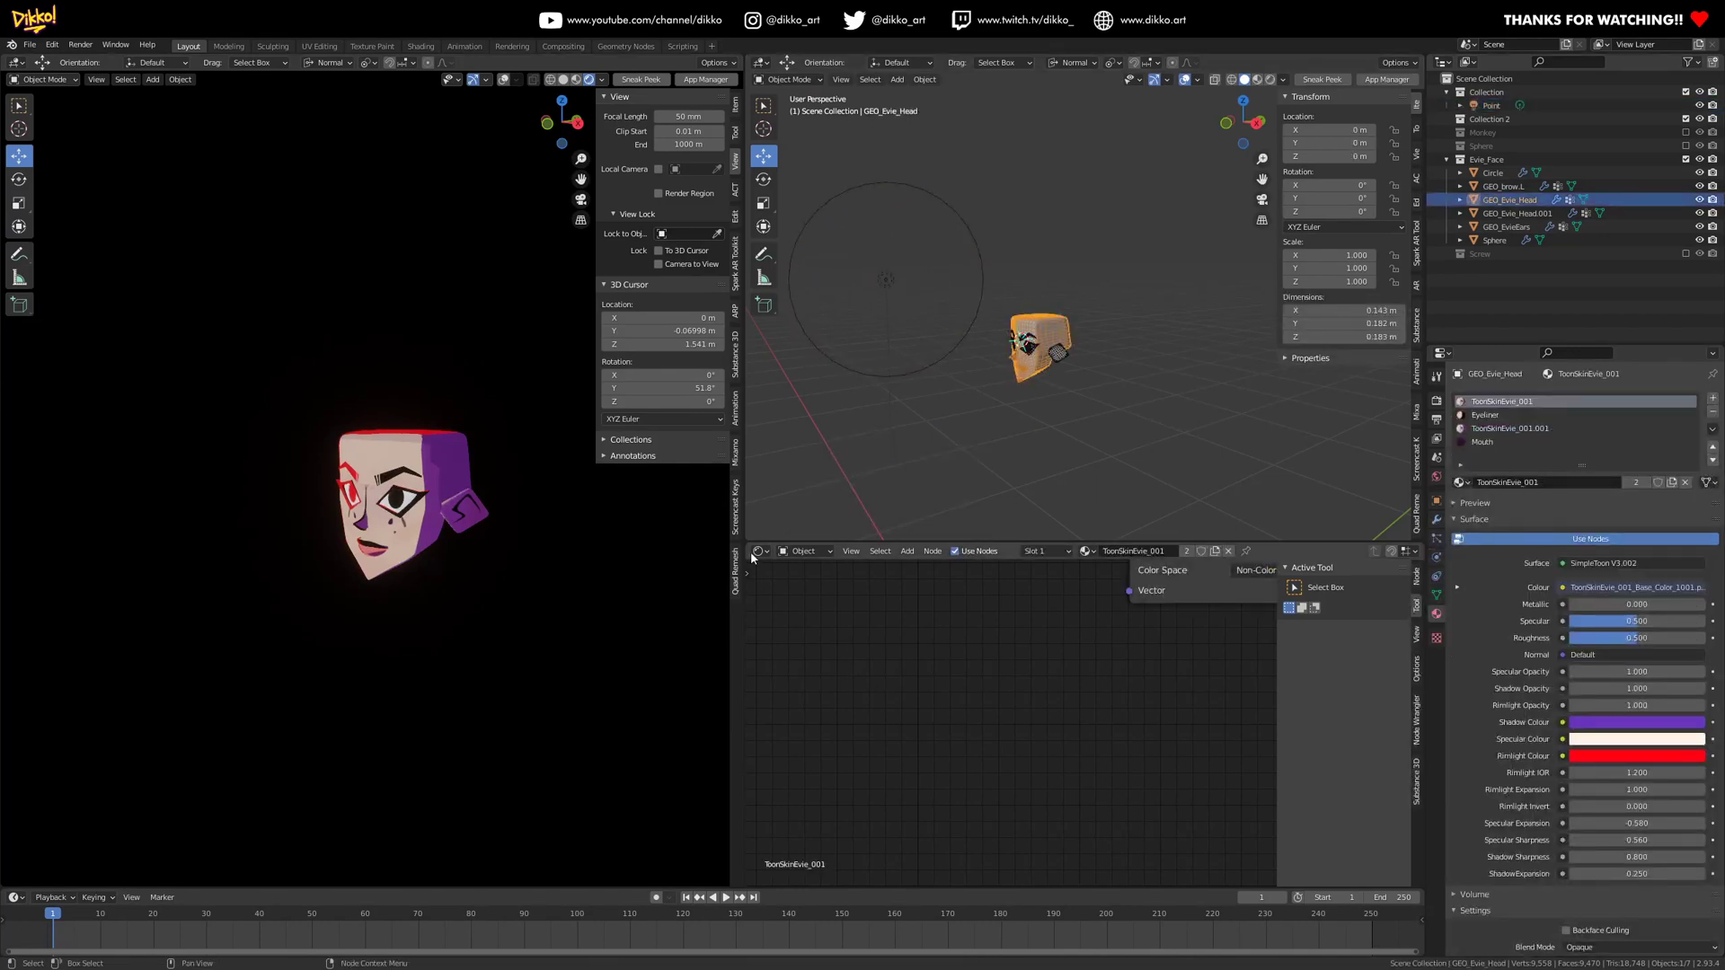
key("Home")
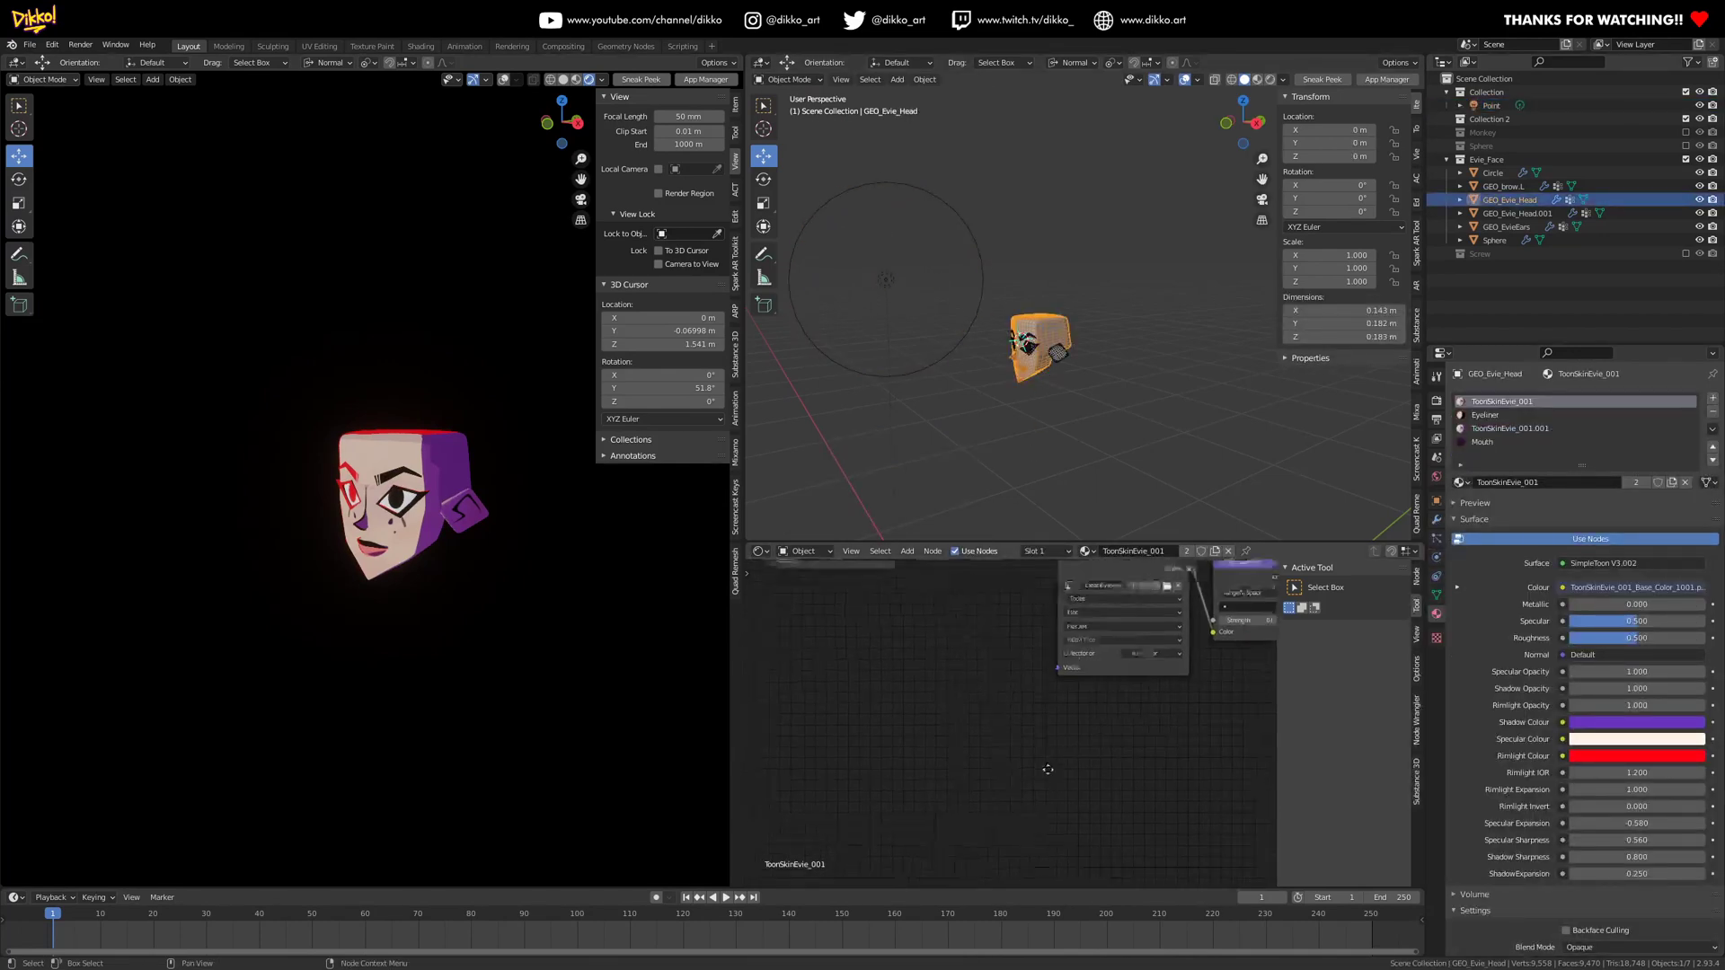
middle_click_drag(1097, 604, 620, 734)
scroll(988, 722, "up", 4)
scroll(841, 734, "up", 2)
middle_click_drag(837, 734, 994, 725)
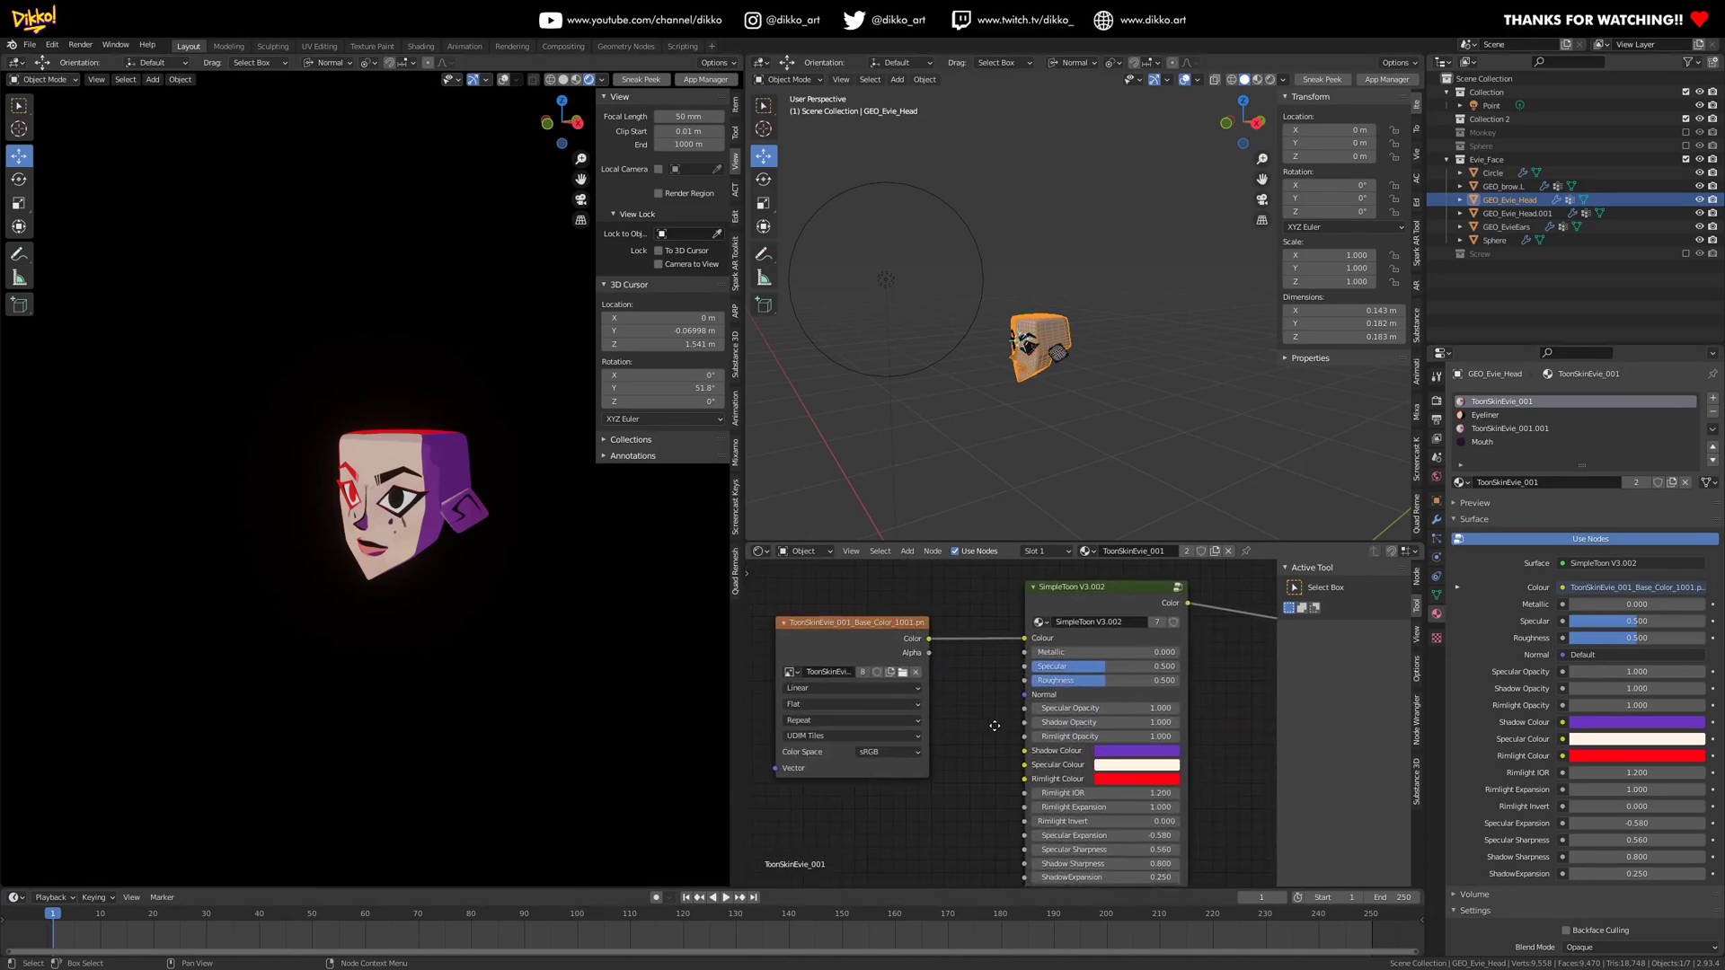
left_click_drag(858, 623, 851, 588)
- Move the Normal Map node and its image texture node closer to the SimpleToon V3.002 group node
scroll(850, 732, "down", 4)
middle_click_drag(850, 739, 1186, 579)
scroll(1047, 628, "down", 3)
middle_click_drag(989, 656, 961, 698)
left_click_drag(913, 697, 1227, 633)
left_click_drag(840, 685, 1114, 636)
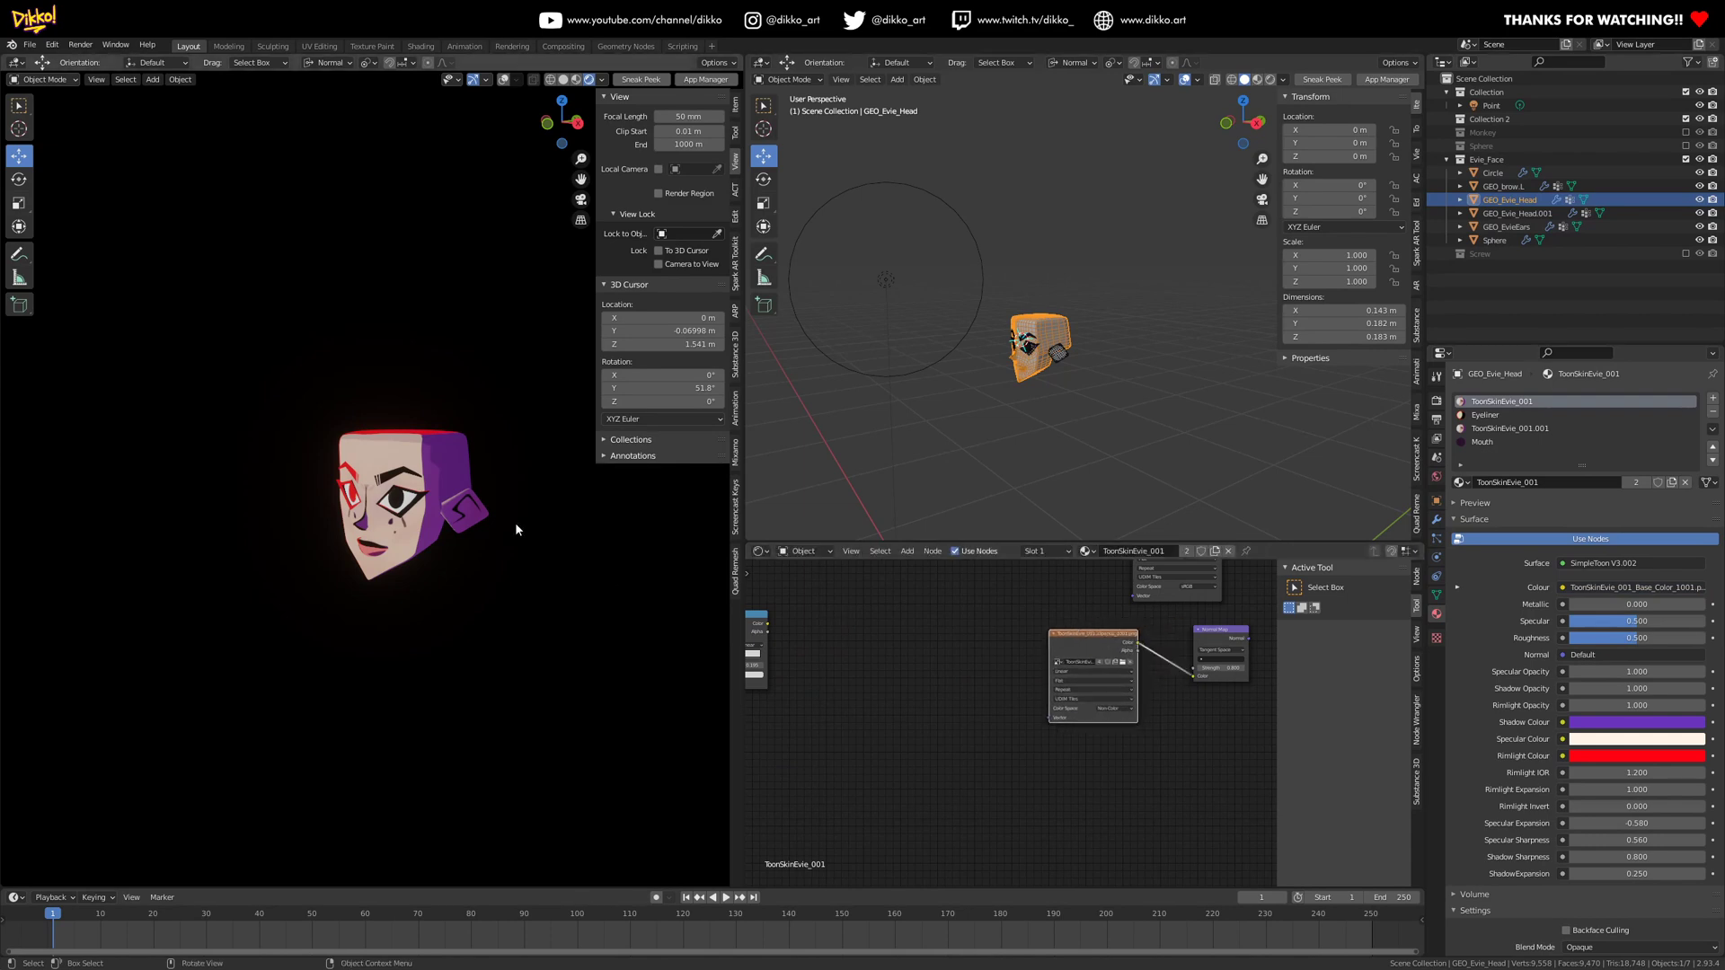
- Connect the Normal Map node's output to the Normal input of the SimpleToon V3.002 node and inspect the head's shading
scroll(476, 485, "up", 5)
middle_click_drag(1194, 619, 886, 708)
scroll(943, 724, "up", 1)
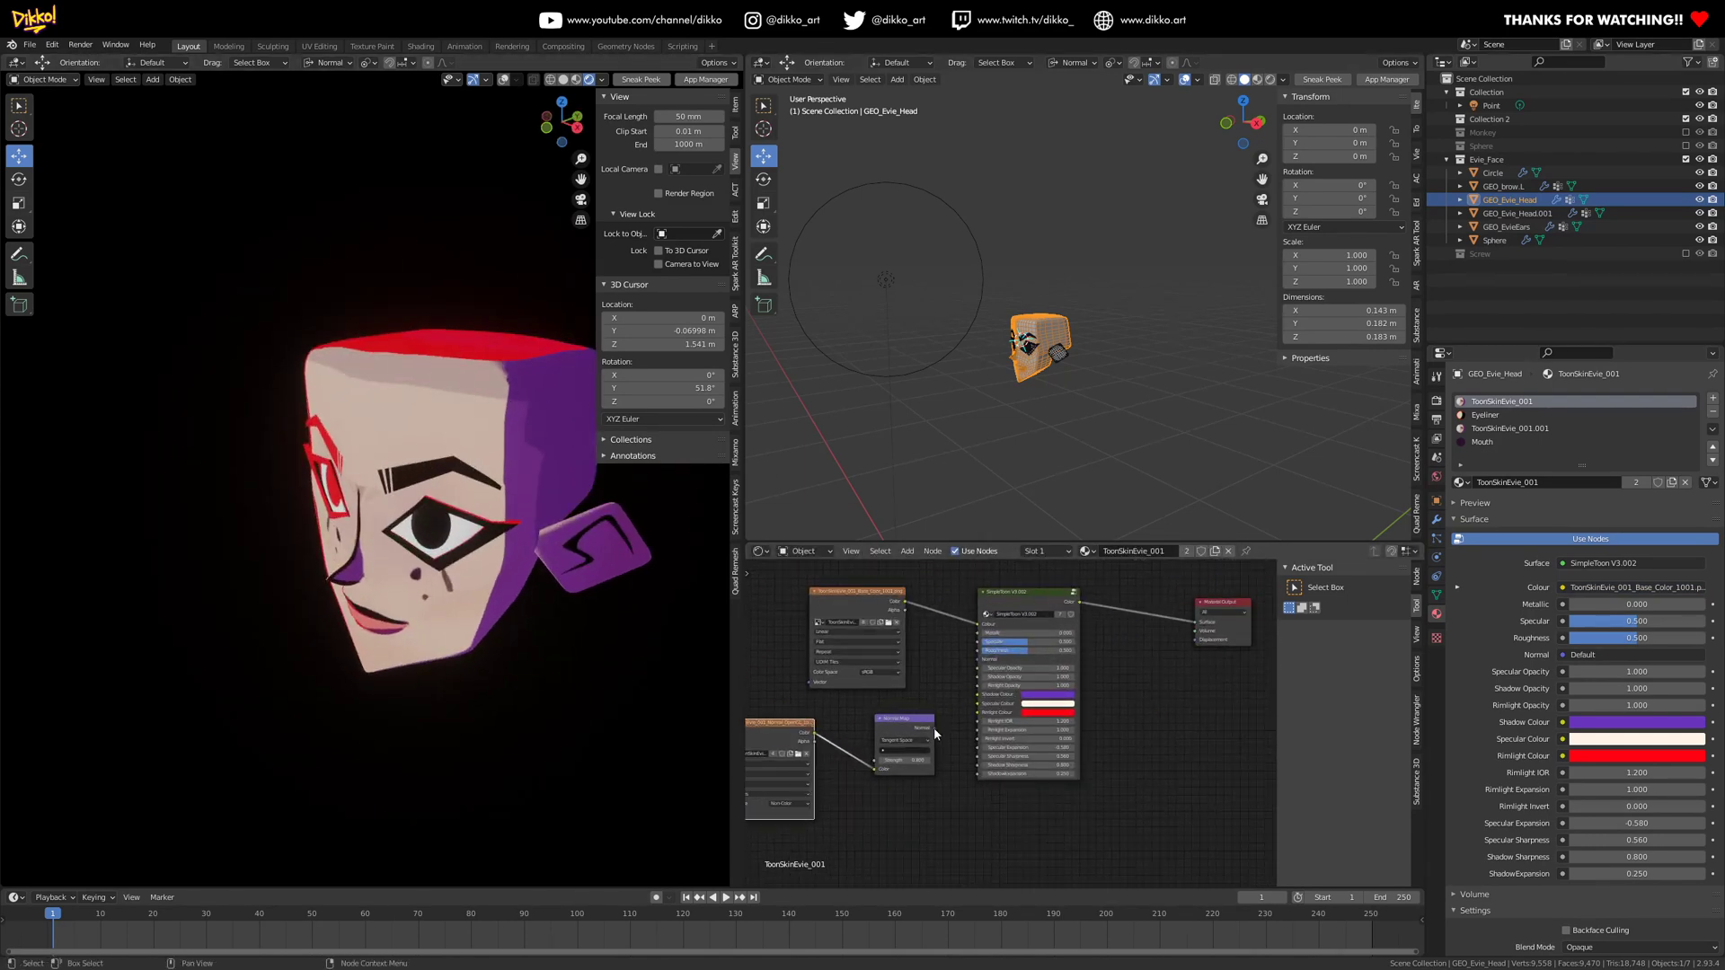
left_click_drag(980, 662, 979, 659)
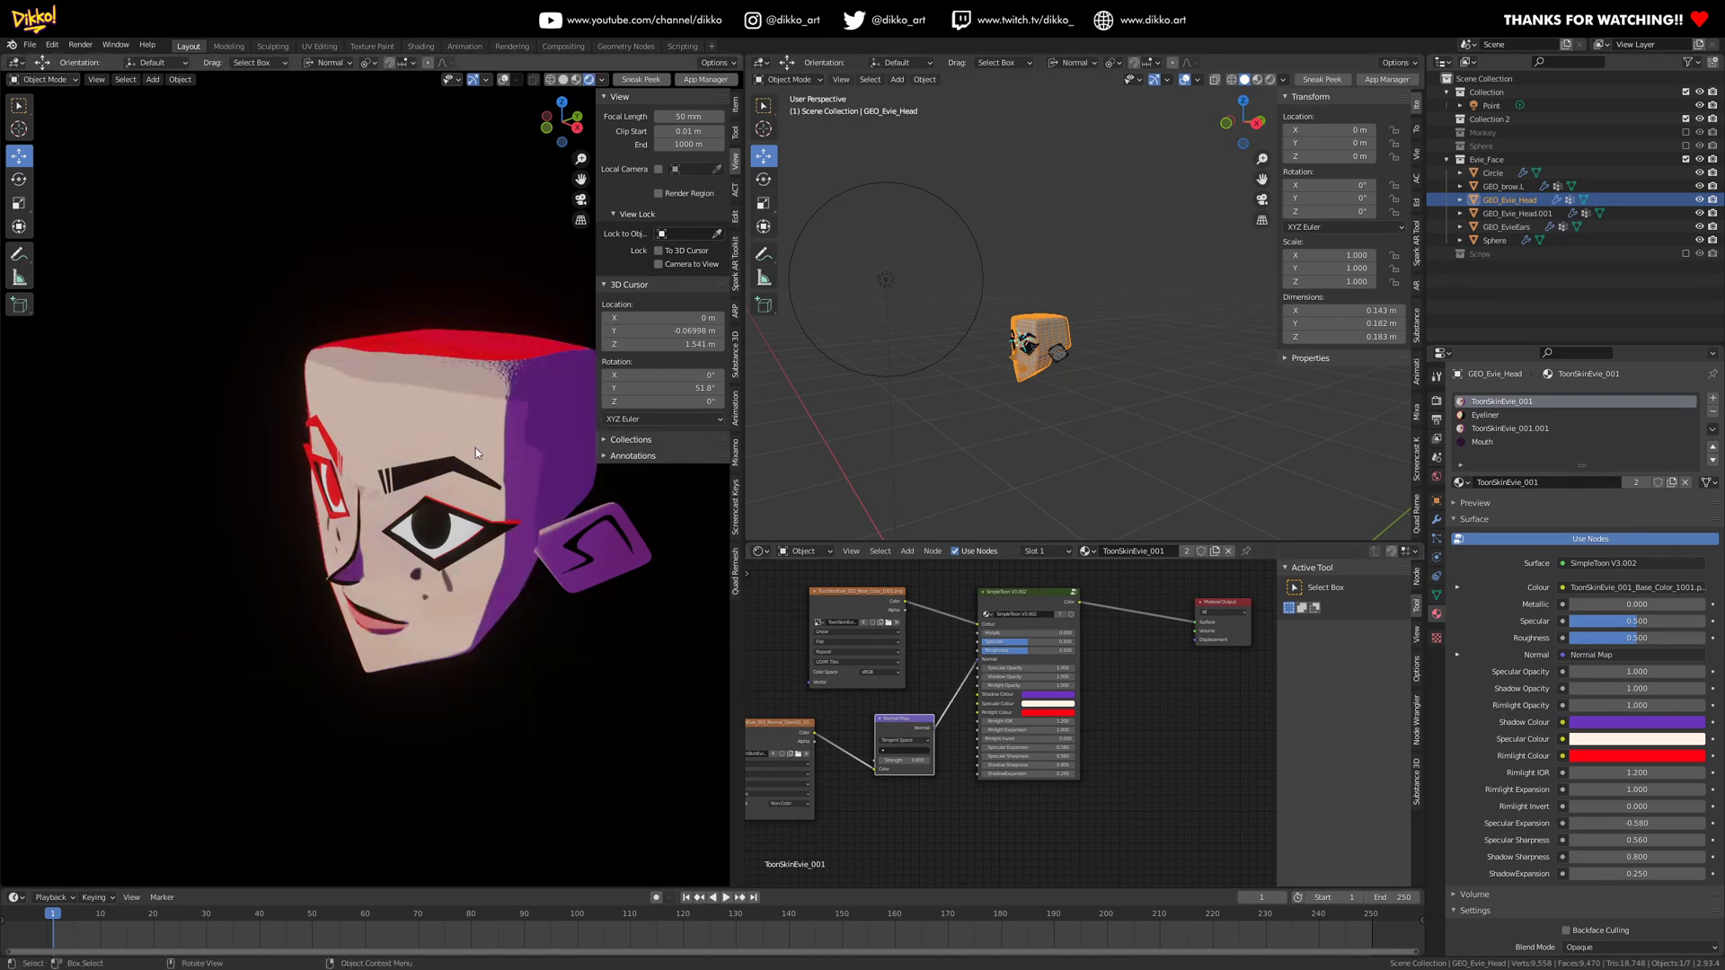
scroll(545, 429, "up", 2)
middle_click_drag(579, 336, 482, 407)
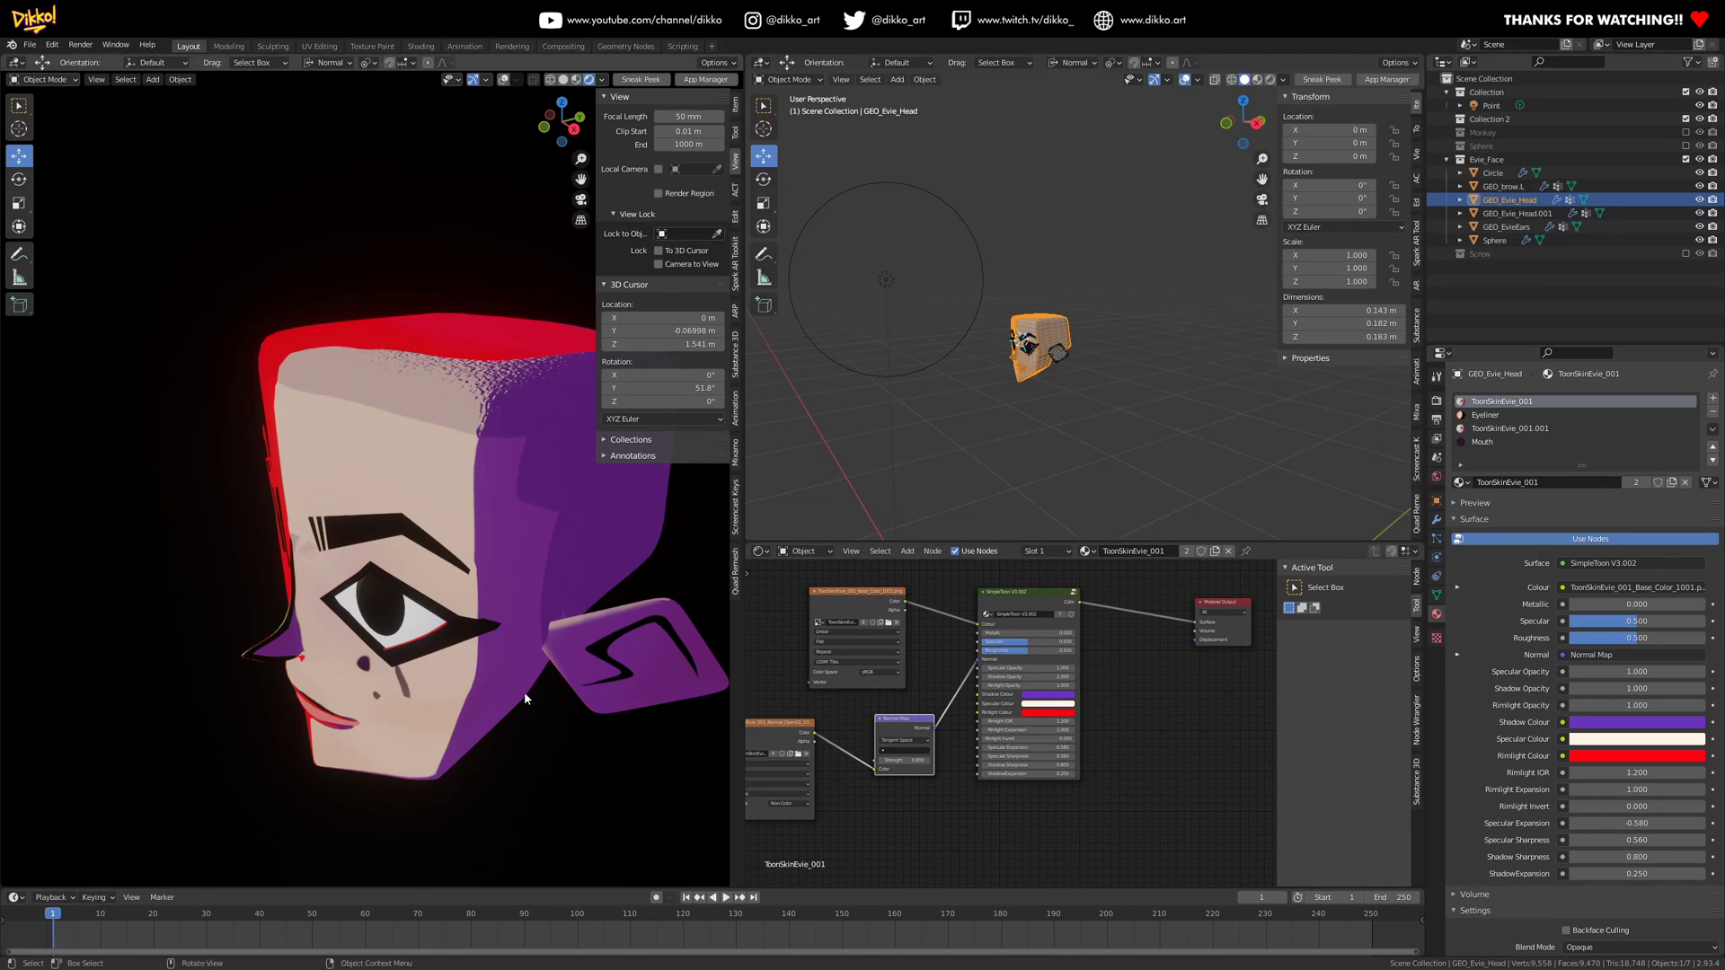
- Disconnect the Normal Map node from the SimpleToon V3.002 node's Normal input
scroll(525, 699, "down", 2)
middle_click_drag(525, 699, 553, 663)
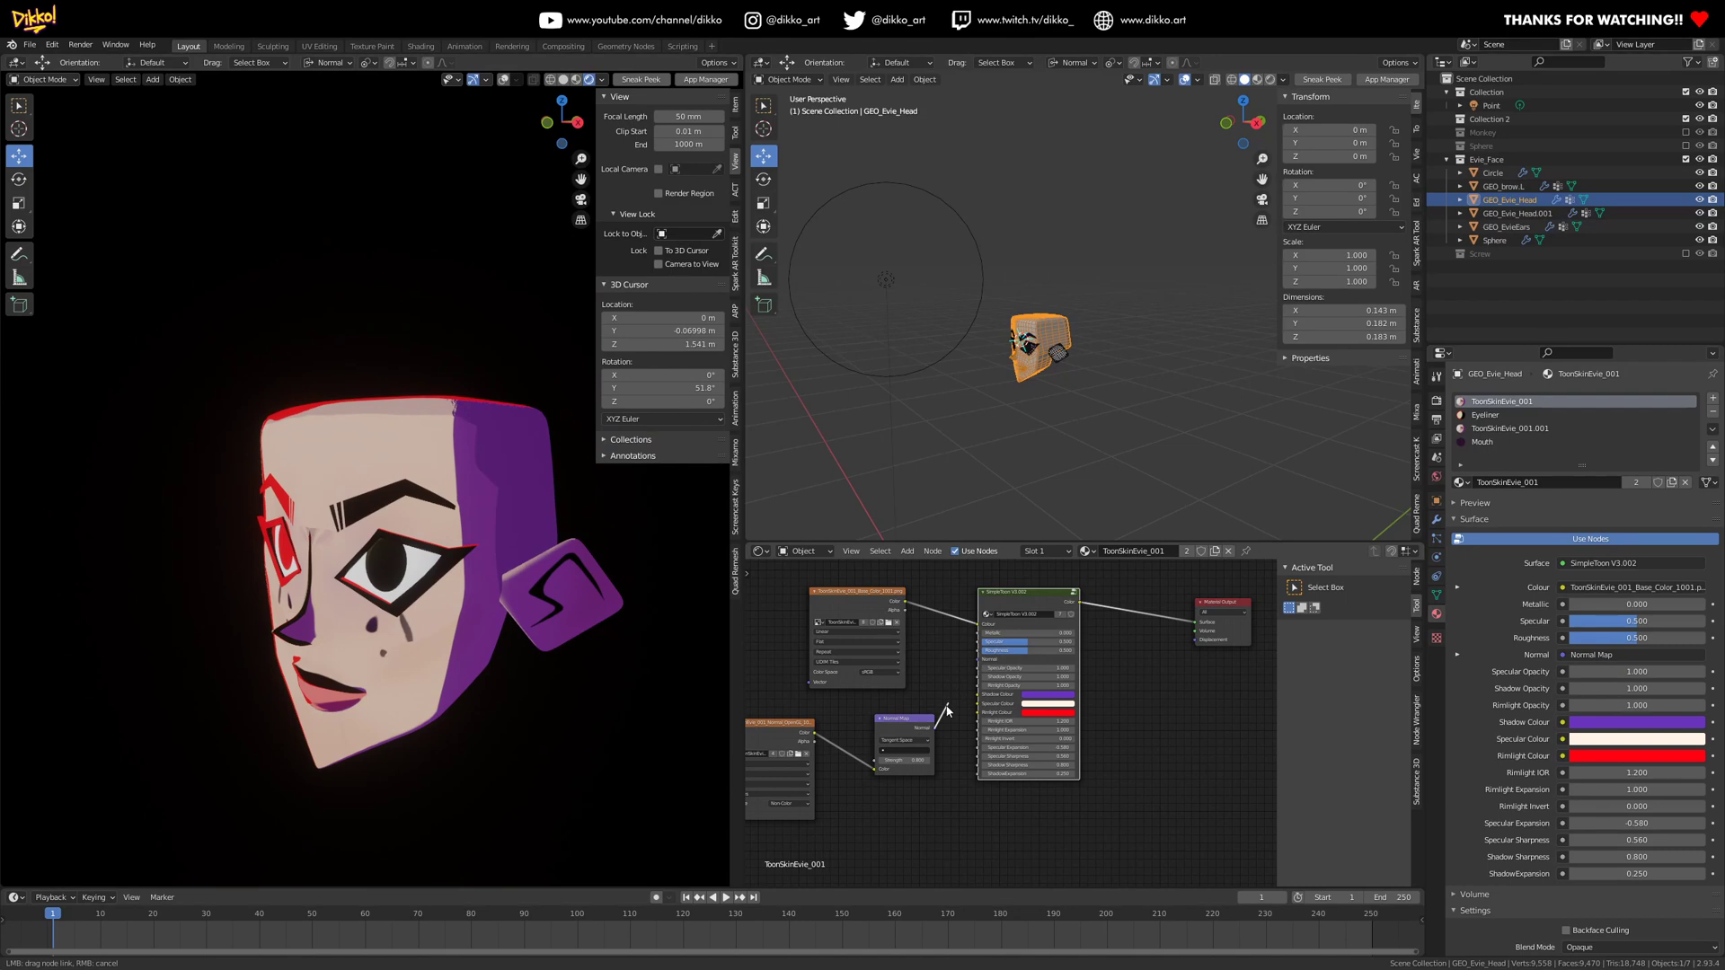
middle_click_drag(620, 639, 284, 611)
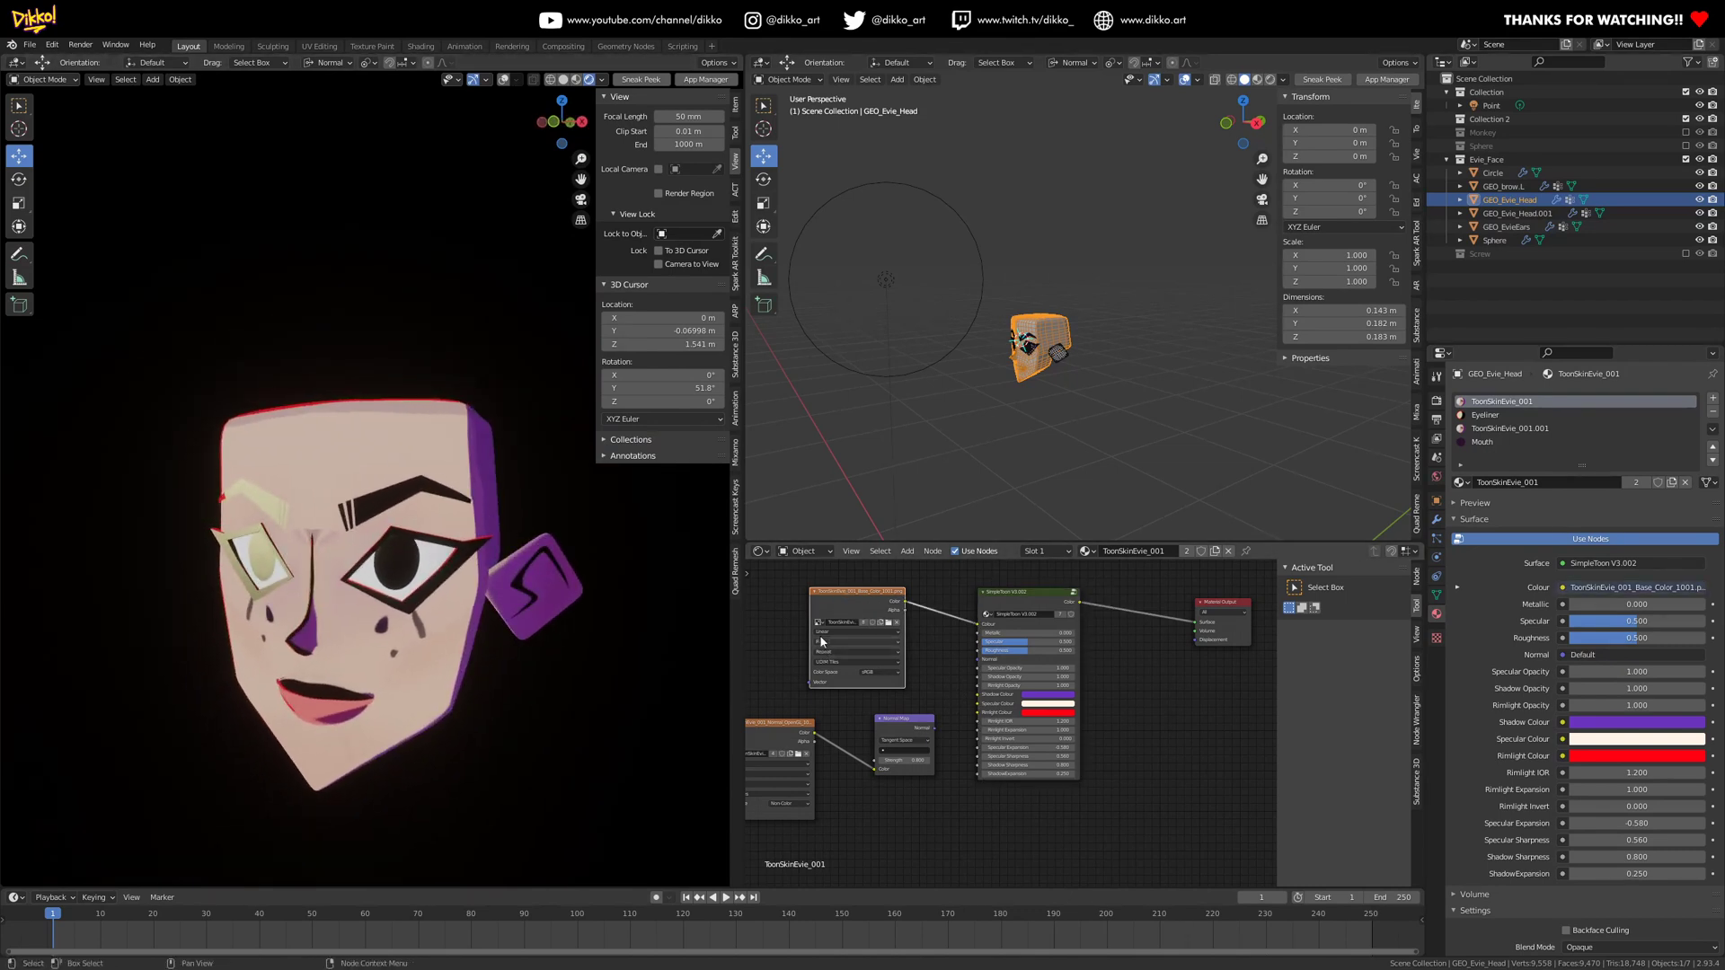
- Move the Normal Map node and its image texture node down, clear of the base colour texture node
left_click_drag(905, 723, 900, 727)
middle_click_drag(492, 626, 591, 659)
left_click_drag(876, 720, 821, 785)
left_click_drag(802, 719, 852, 811)
- Examine the head's mesh topology and profile from the front and side in the solid view
scroll(1085, 359, "up", 7)
middle_click_drag(938, 364, 928, 403)
scroll(929, 402, "up", 2)
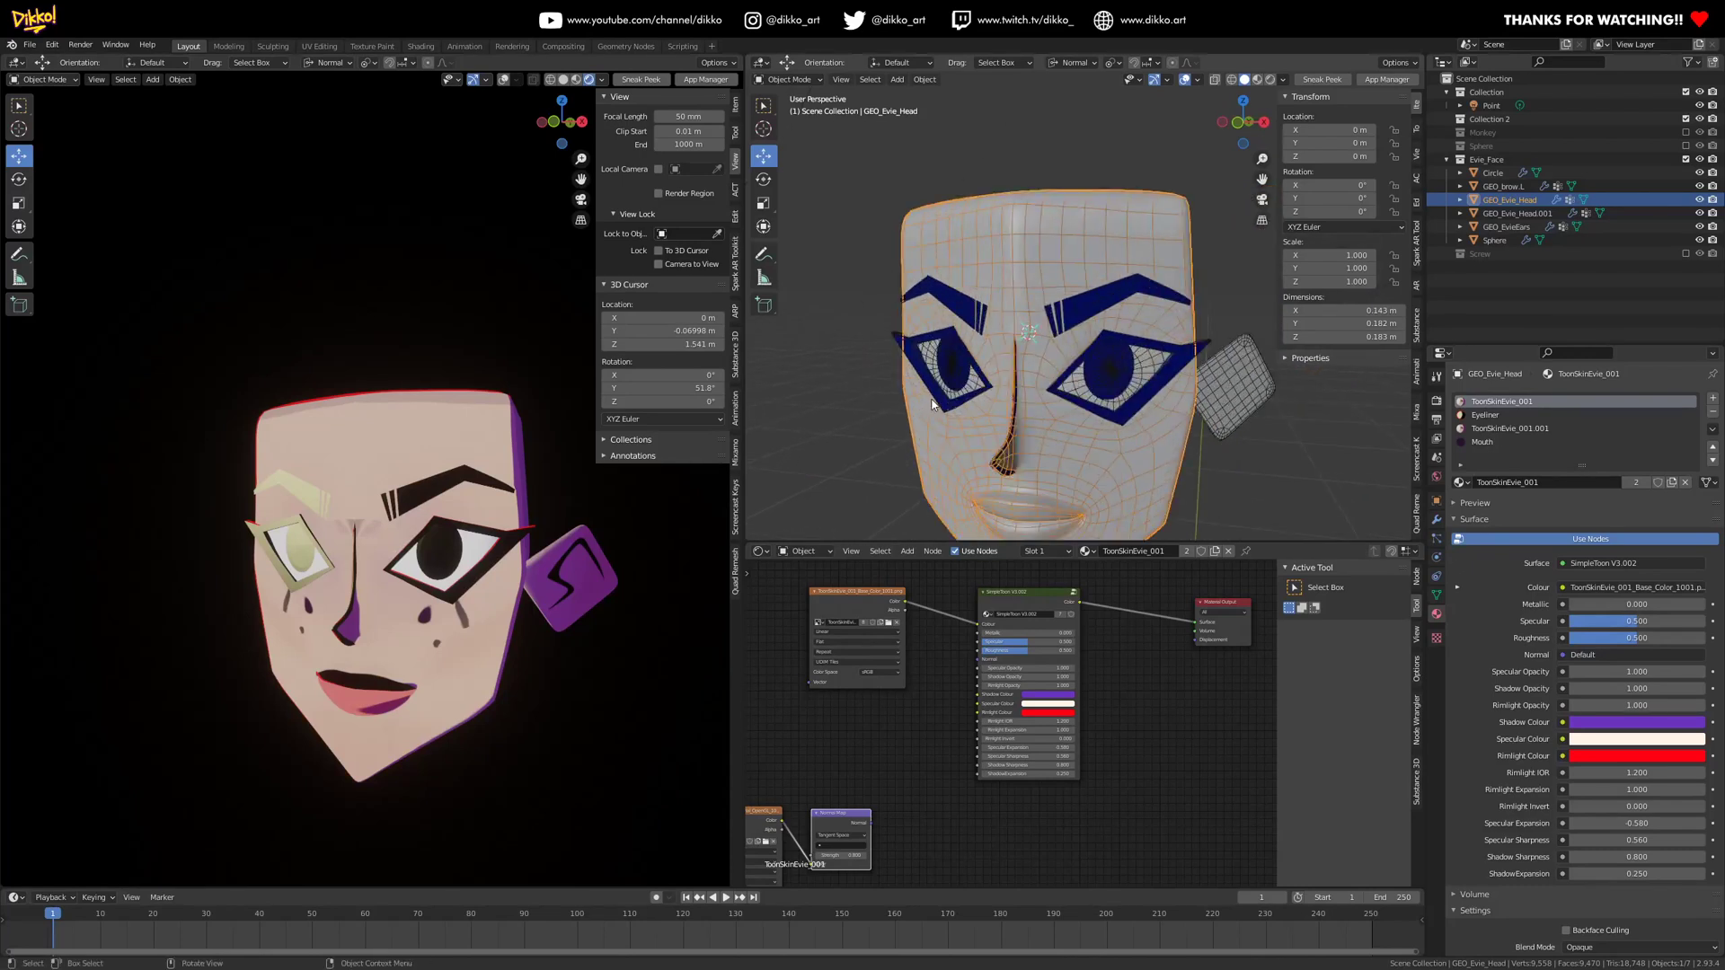
scroll(1136, 388, "up", 4)
middle_click_drag(1152, 380, 1034, 371)
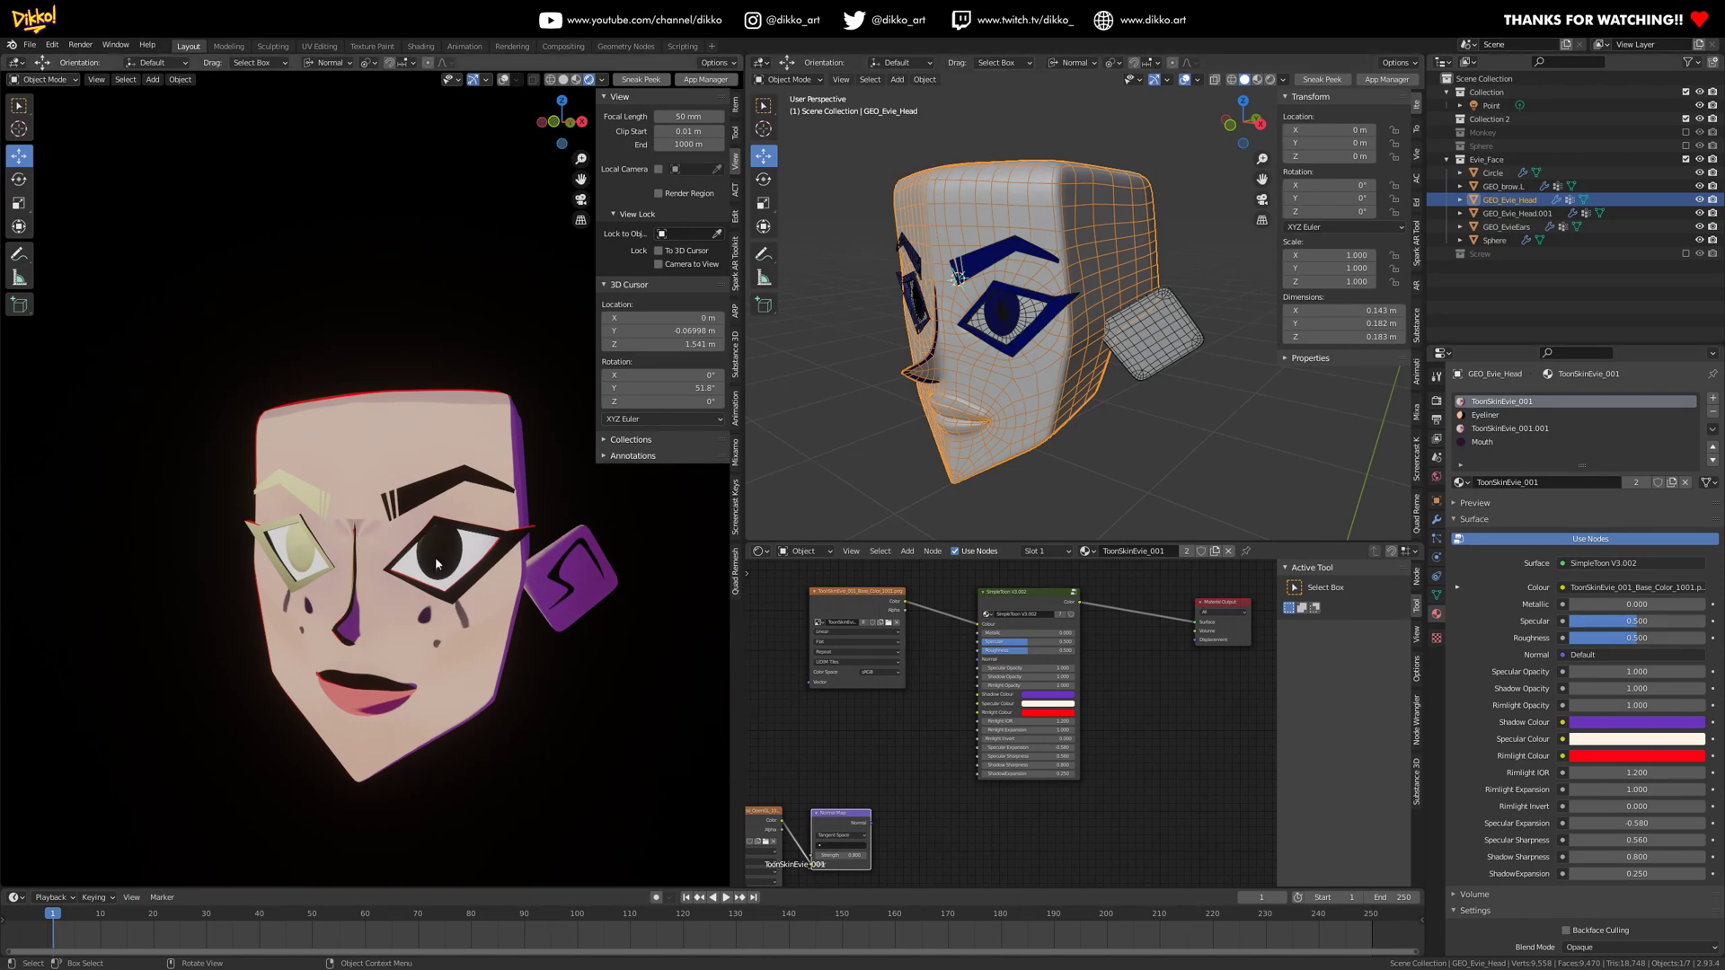
middle_click_drag(1010, 422, 1085, 284, "alt")
middle_click_drag(1051, 339, 1006, 339, "alt")
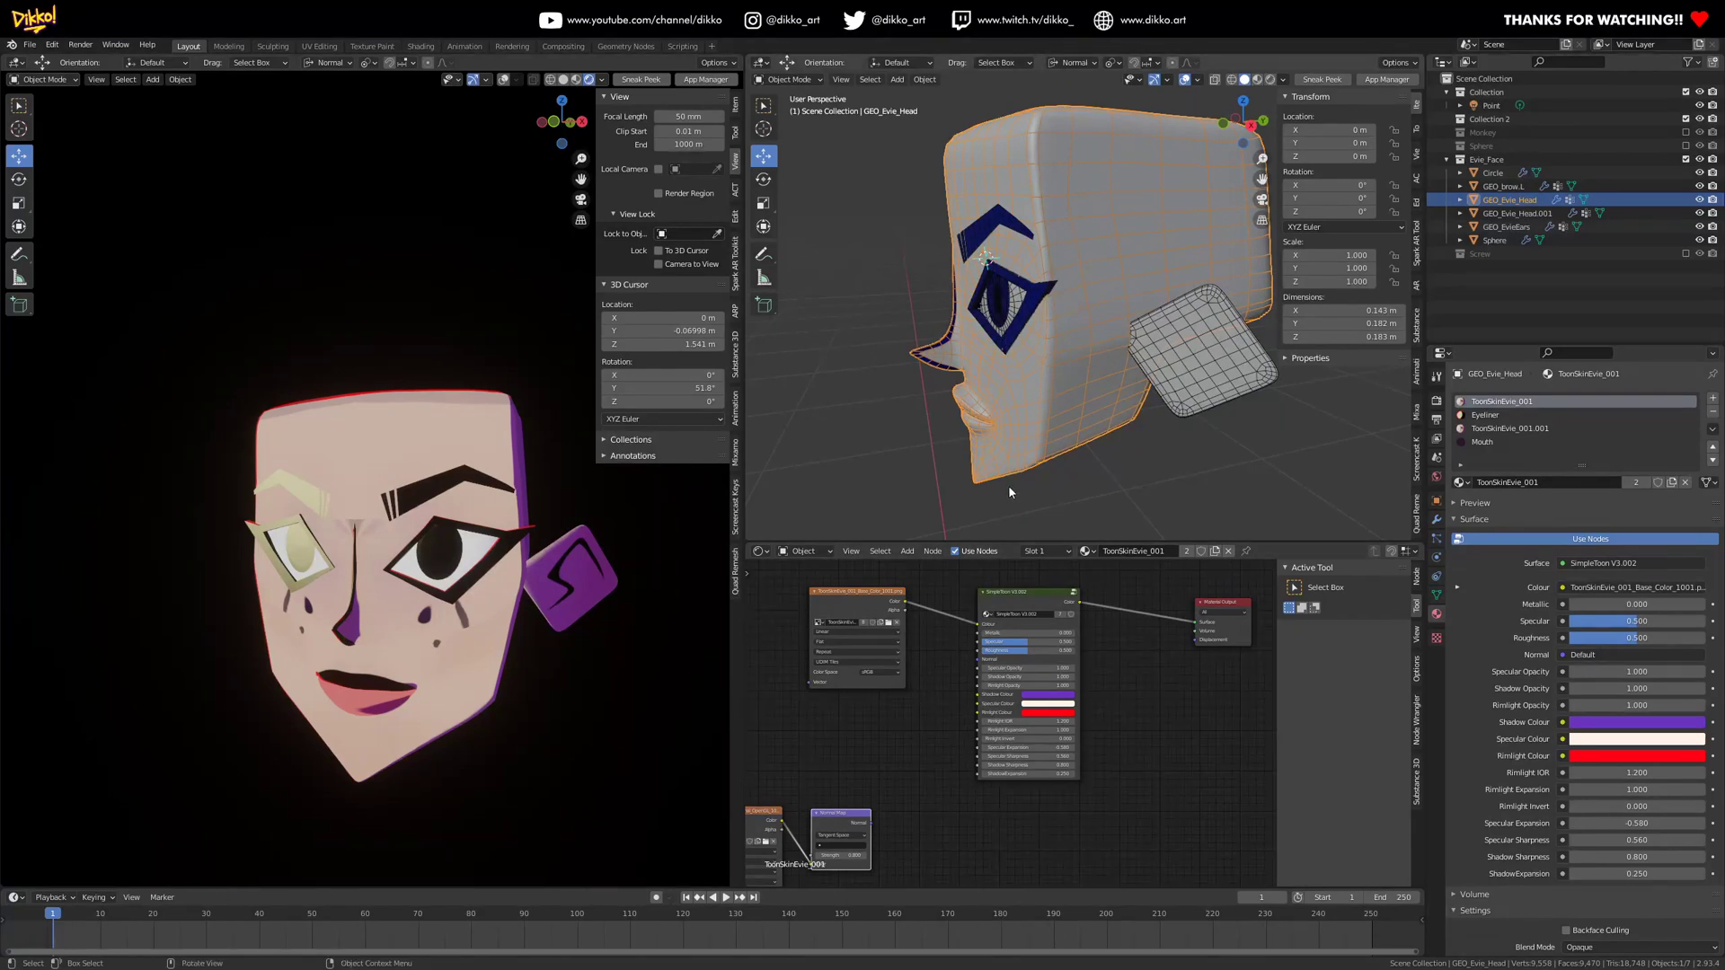
- Disconnect the base colour texture from the SimpleToon V3.002 node's Colour input and view the head with the flat colour
scroll(945, 747, "up", 2)
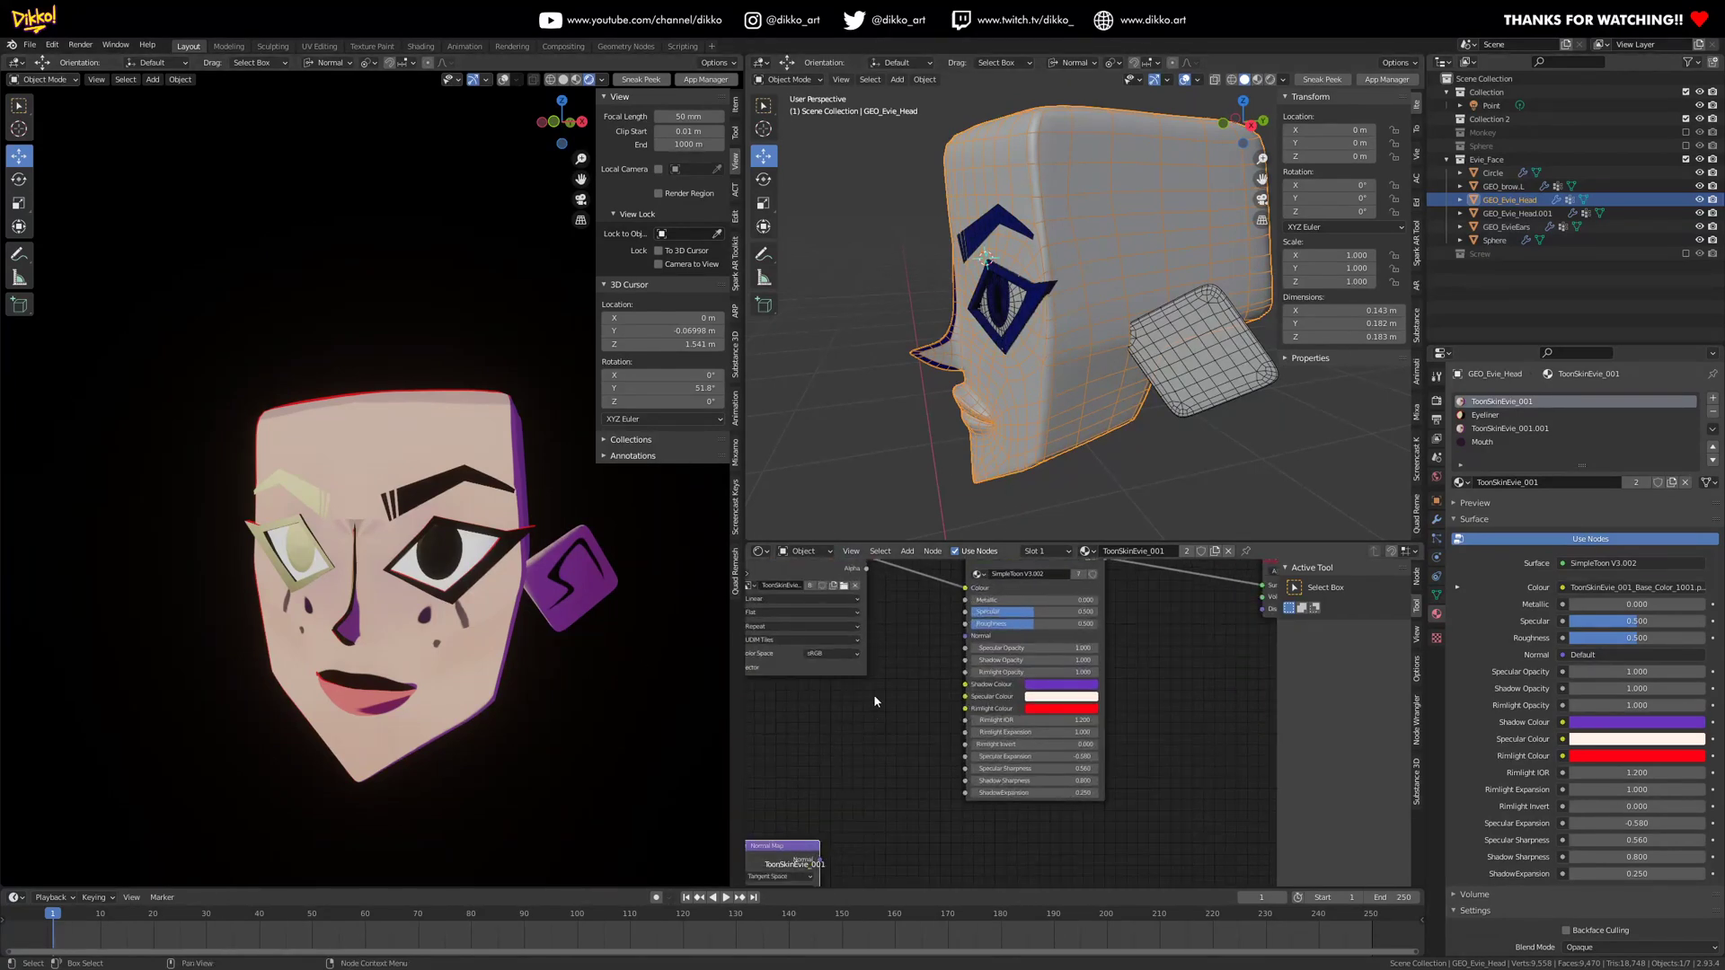
middle_click_drag(873, 694, 910, 808)
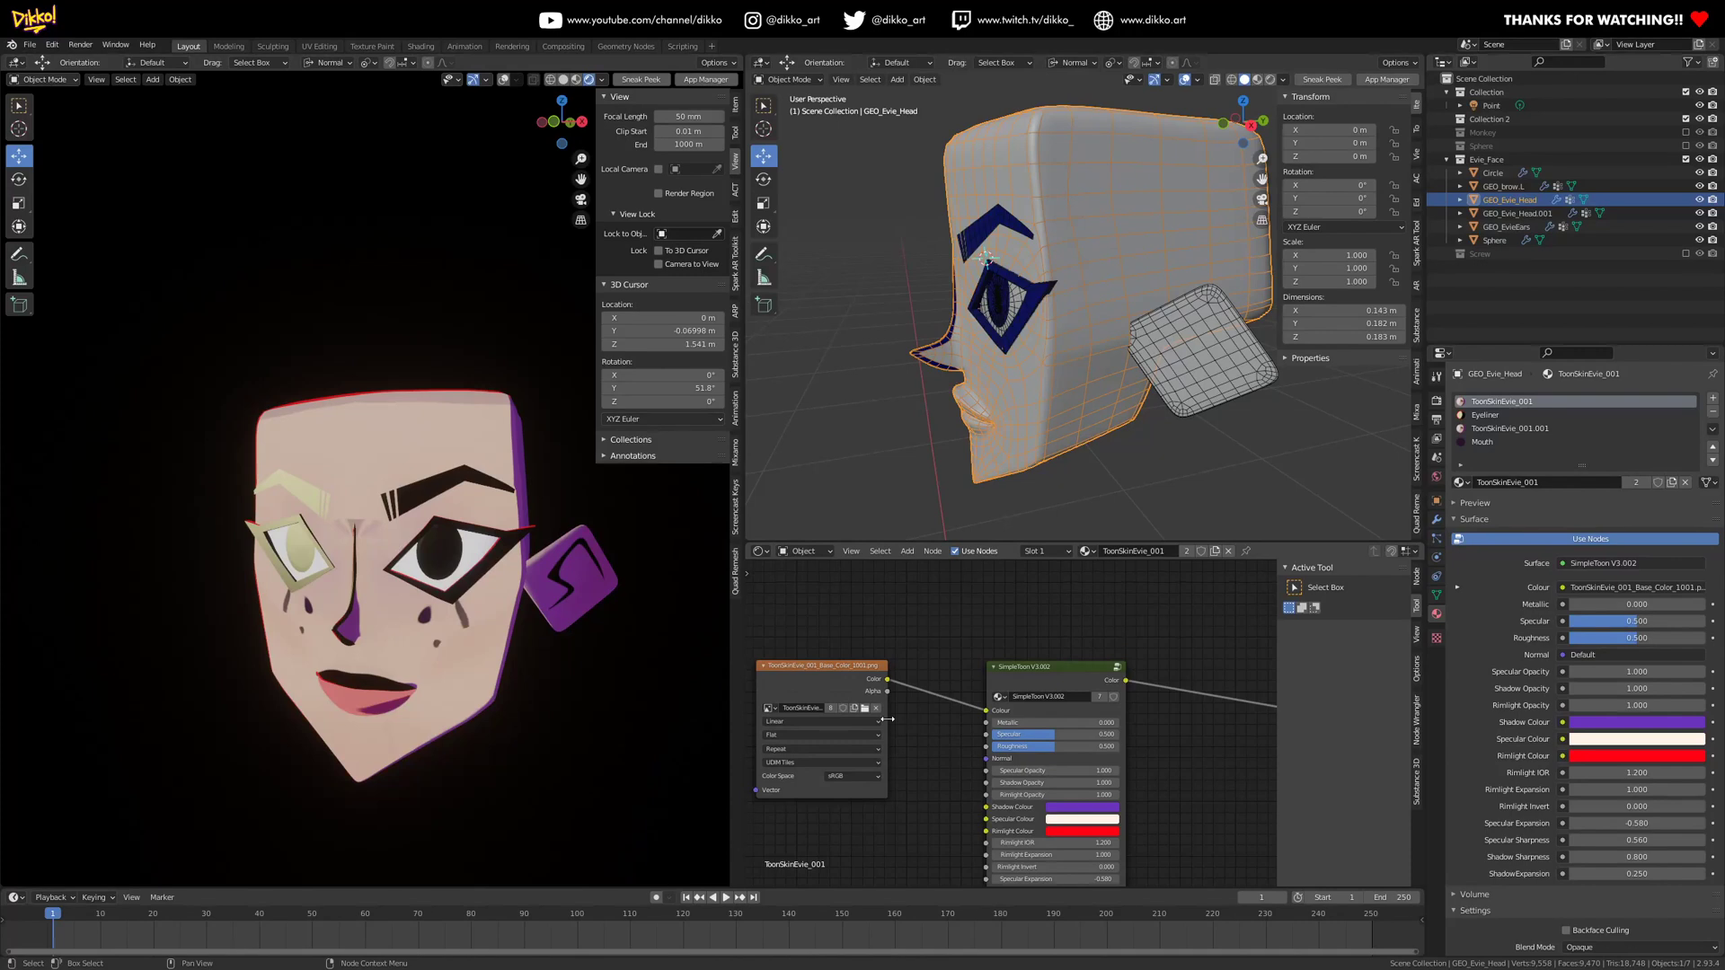
left_click_drag(985, 711, 939, 737)
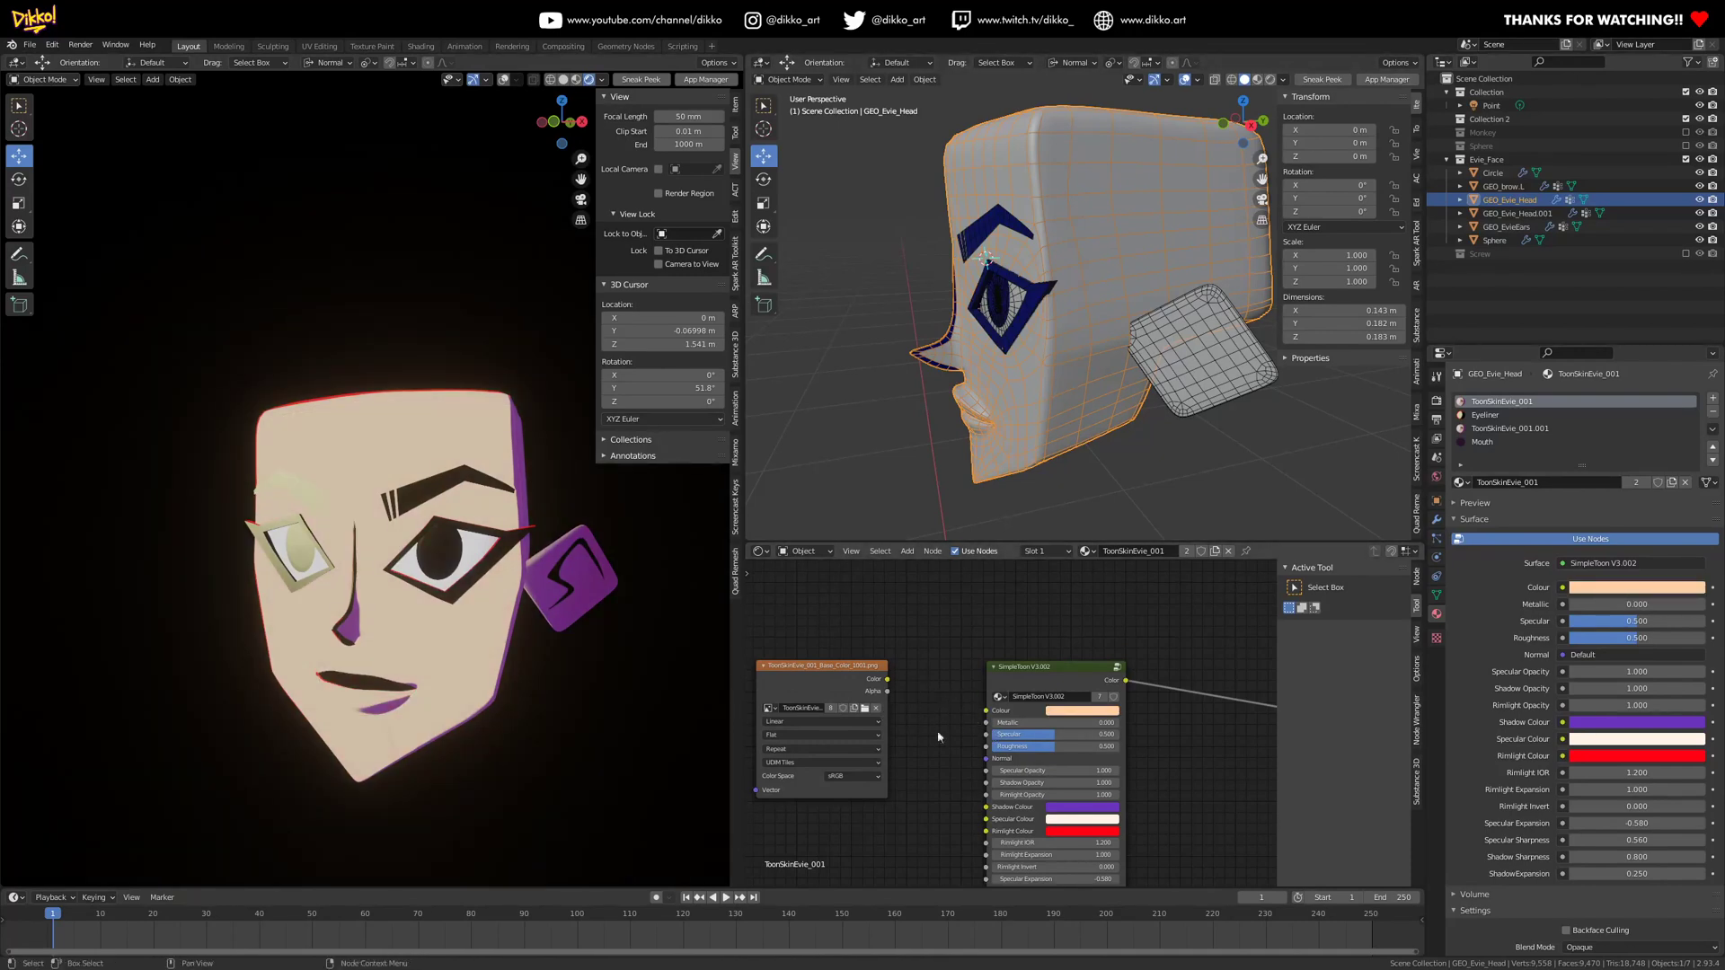
middle_click_drag(481, 609, 439, 612)
middle_click_drag(976, 368, 1122, 357)
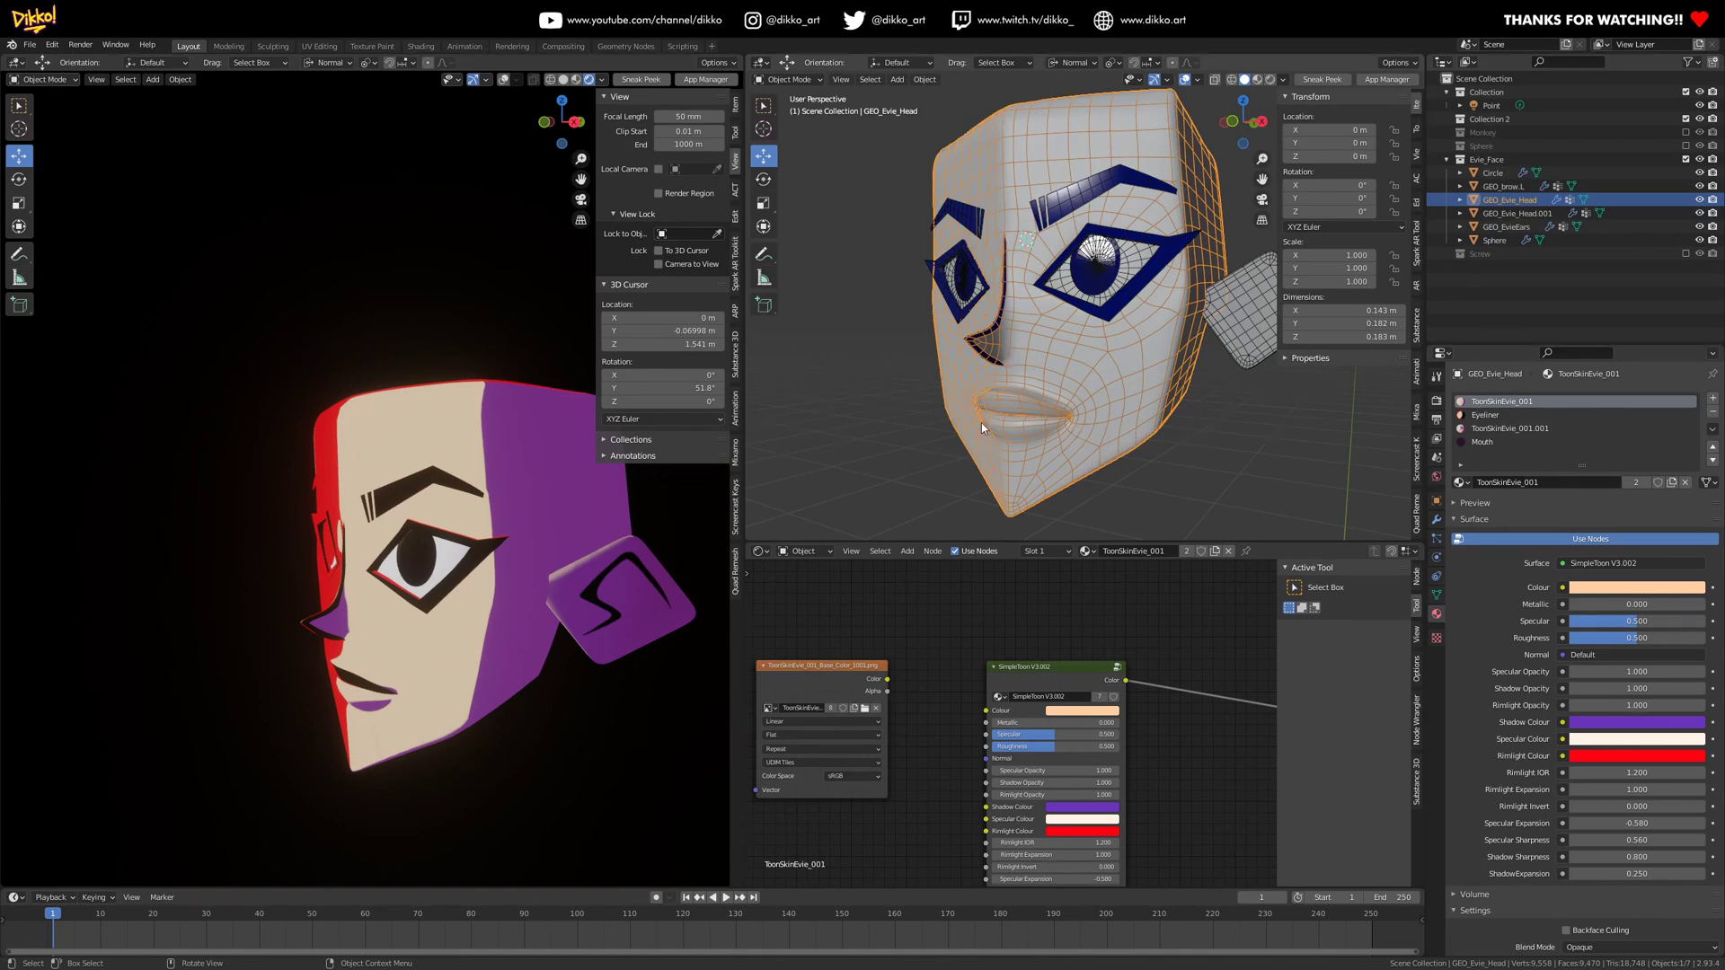
- Examine the head's mesh and toon shading from the front, profile and three-quarter angles, and inspect the SimpleToon V3.002 node's settings
middle_click_drag(1079, 683, 918, 607)
left_click_drag(918, 607, 942, 615)
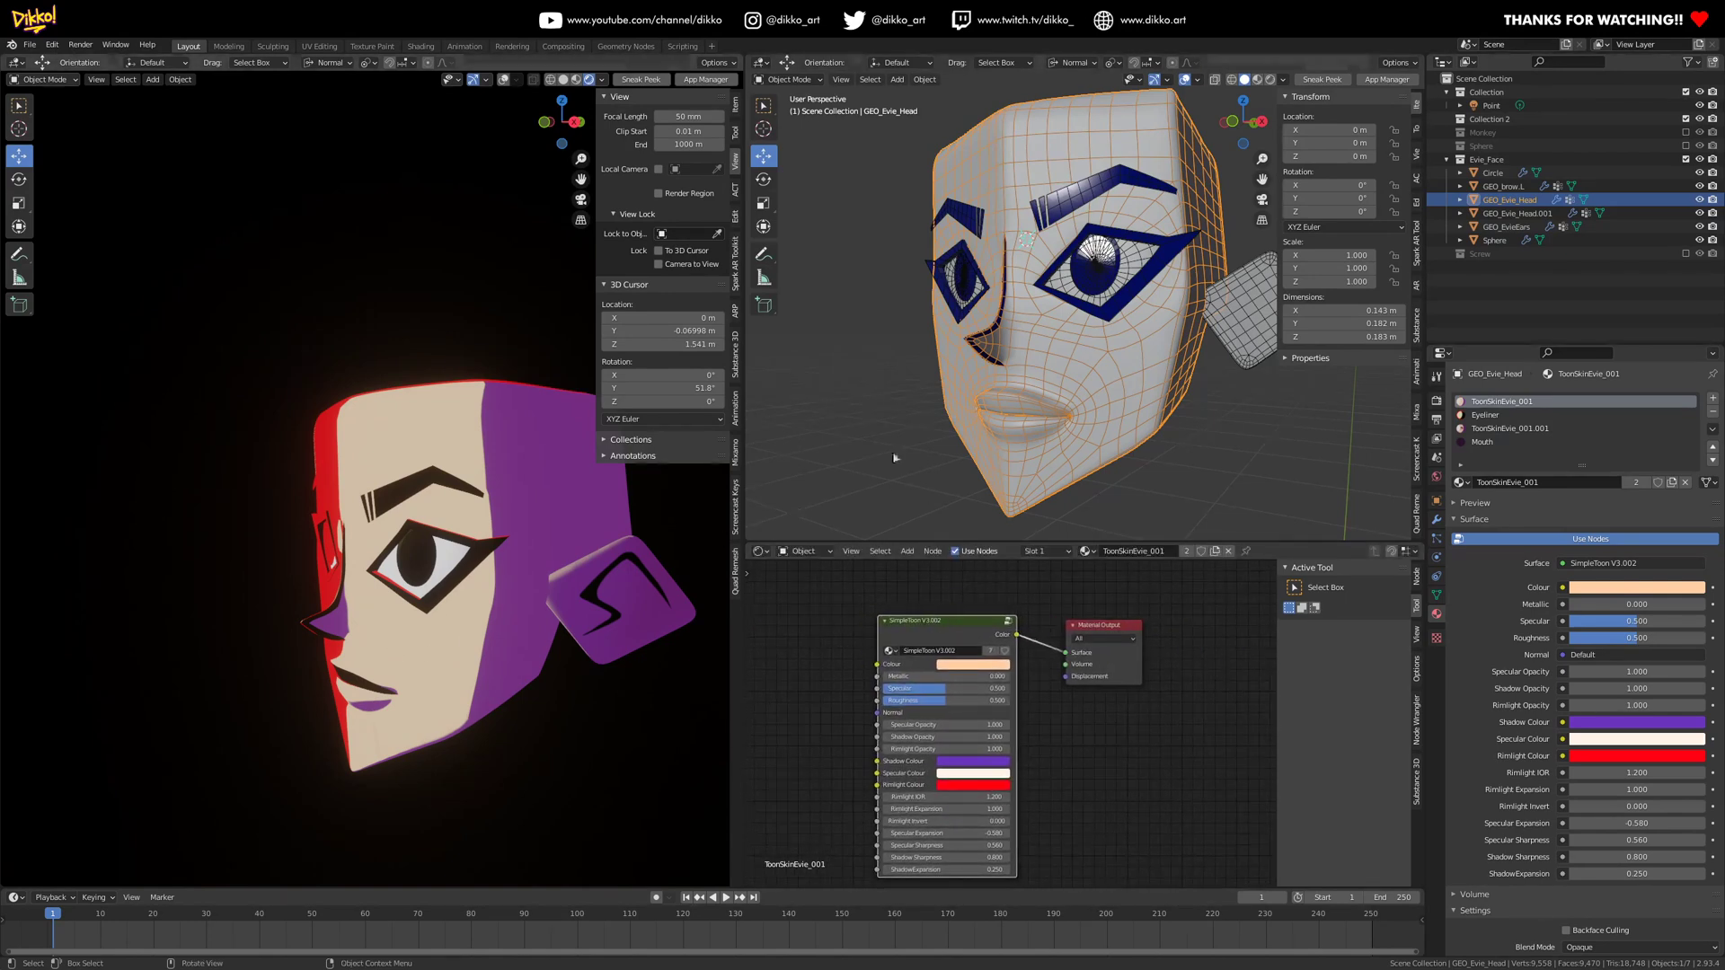
middle_click_drag(914, 514, 1050, 325)
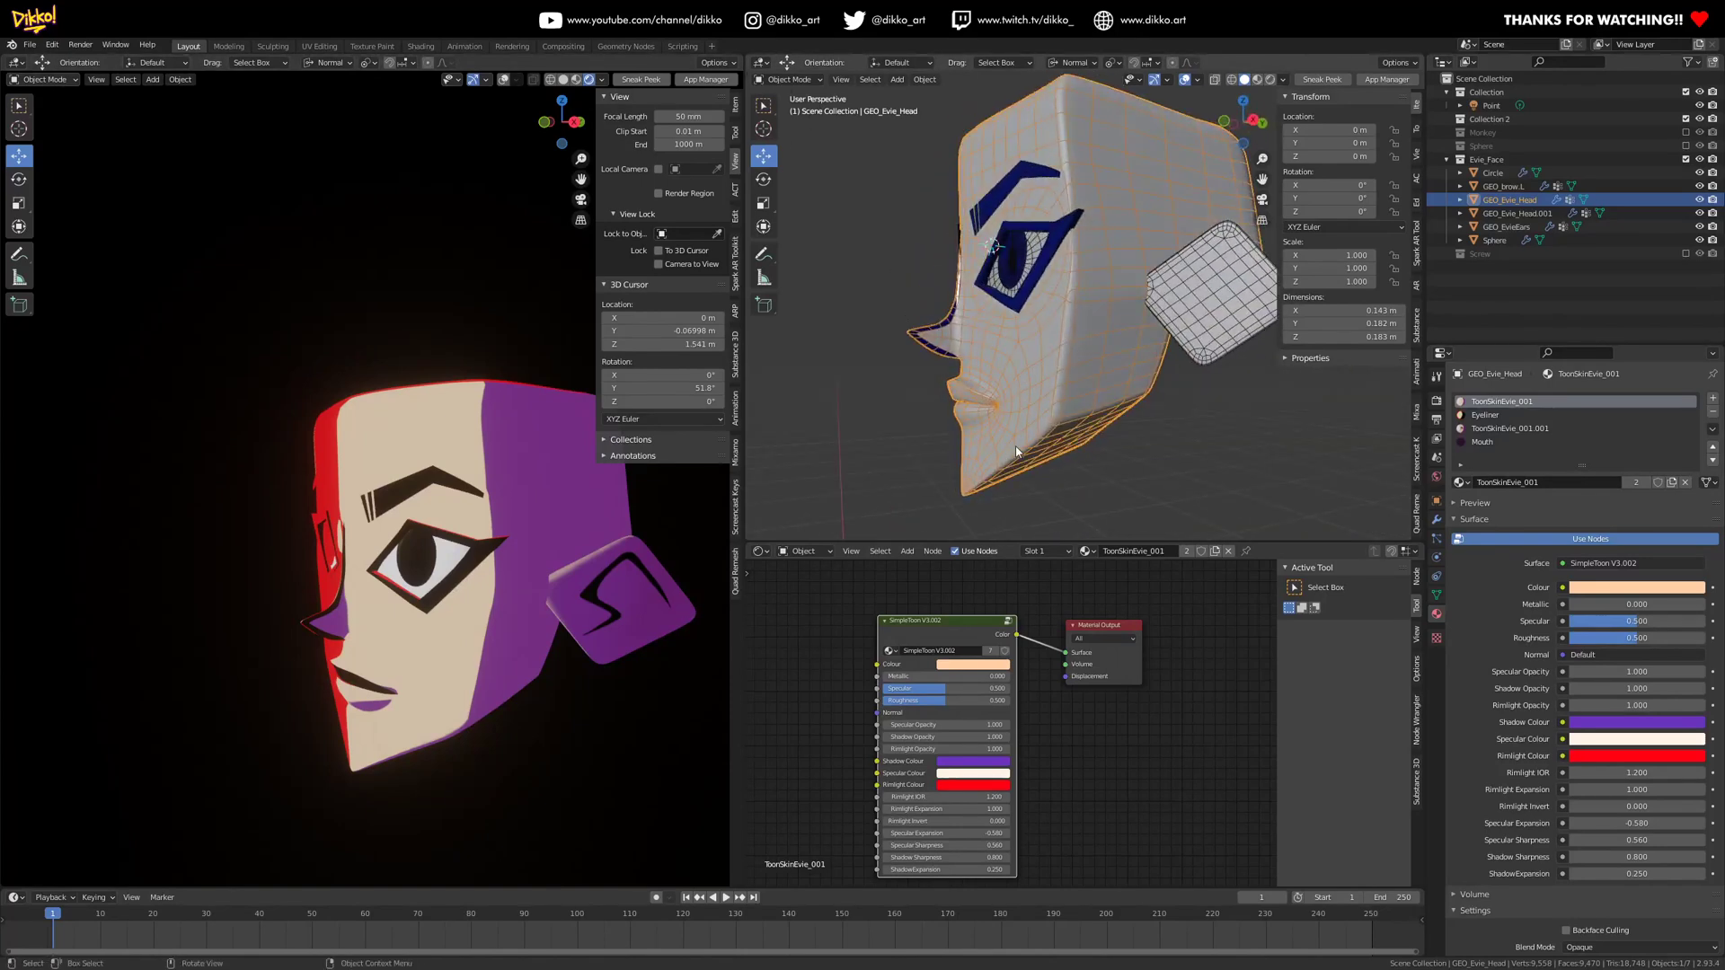
middle_click_drag(1016, 451, 1170, 329)
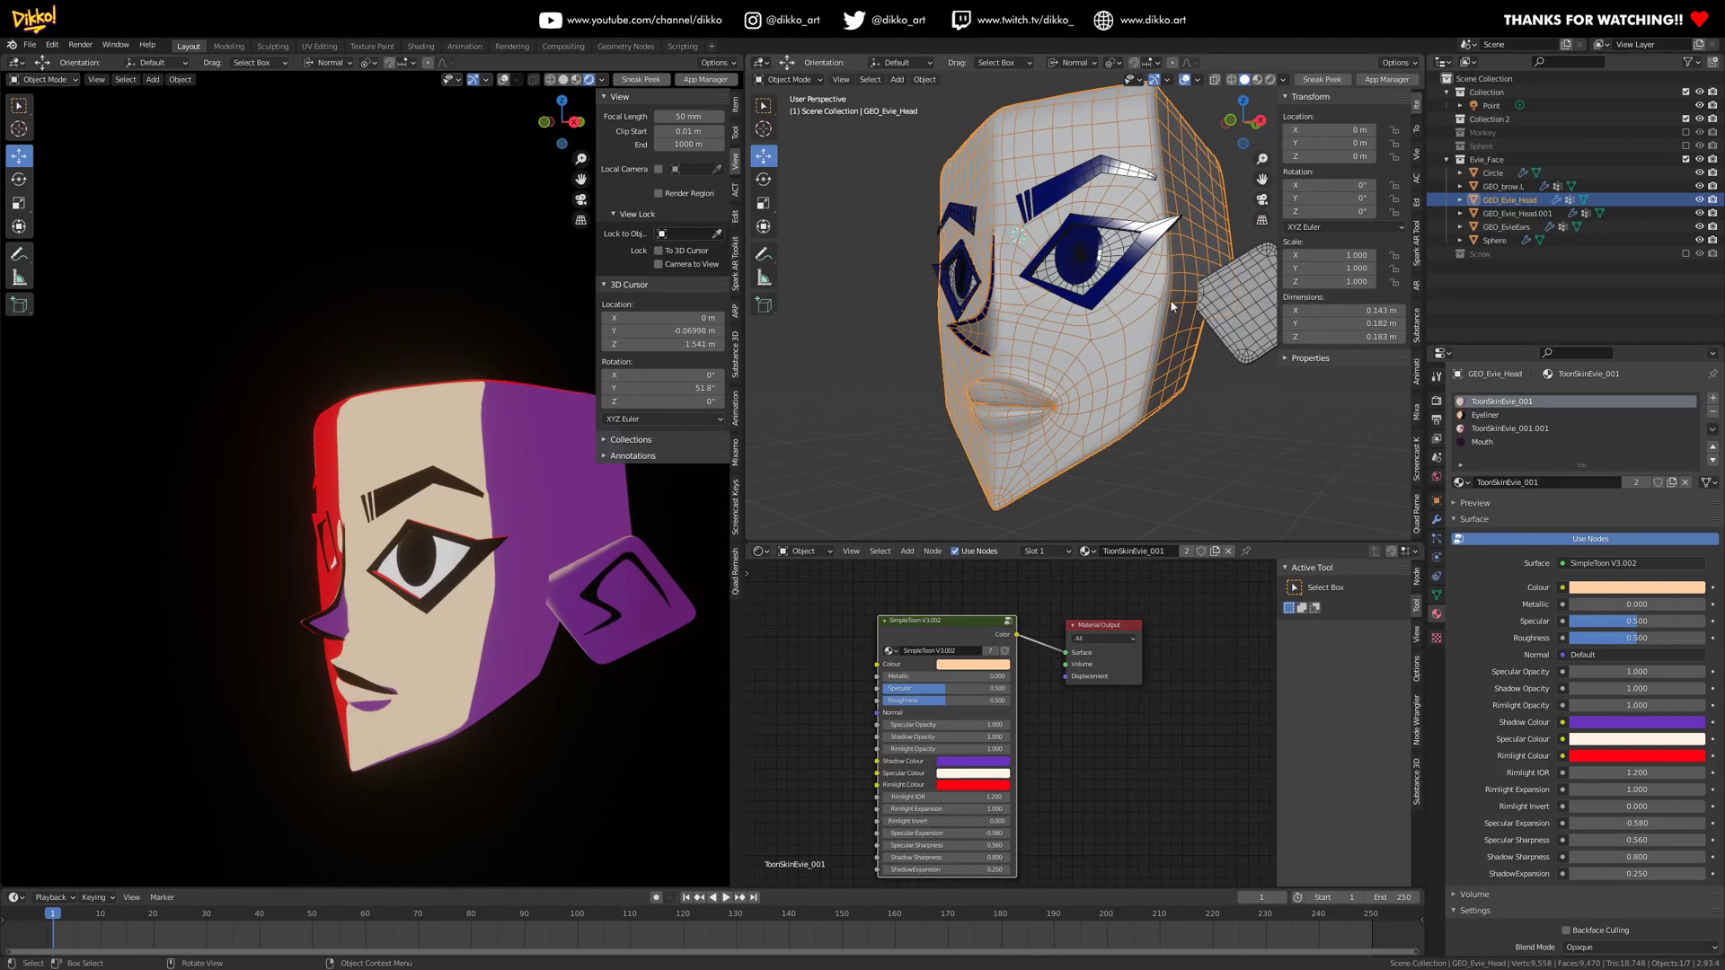
middle_click_drag(1153, 249, 1101, 307)
middle_click_drag(1233, 226, 1062, 234)
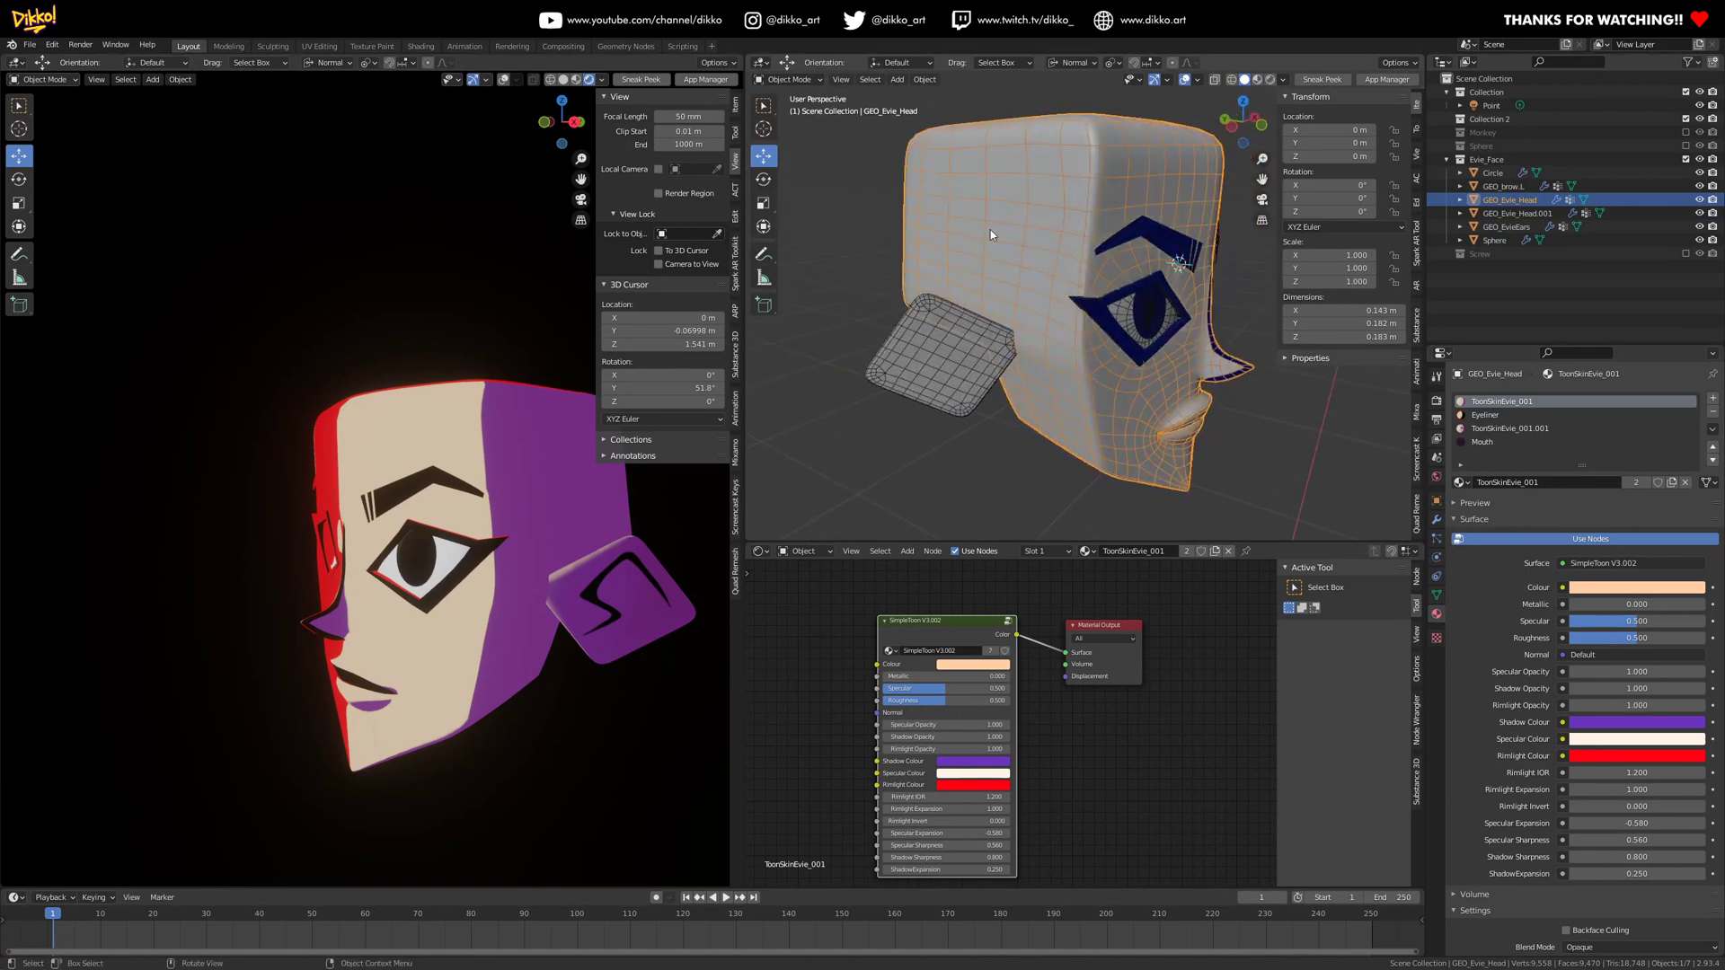
middle_click_drag(1053, 291, 1118, 320, "alt")
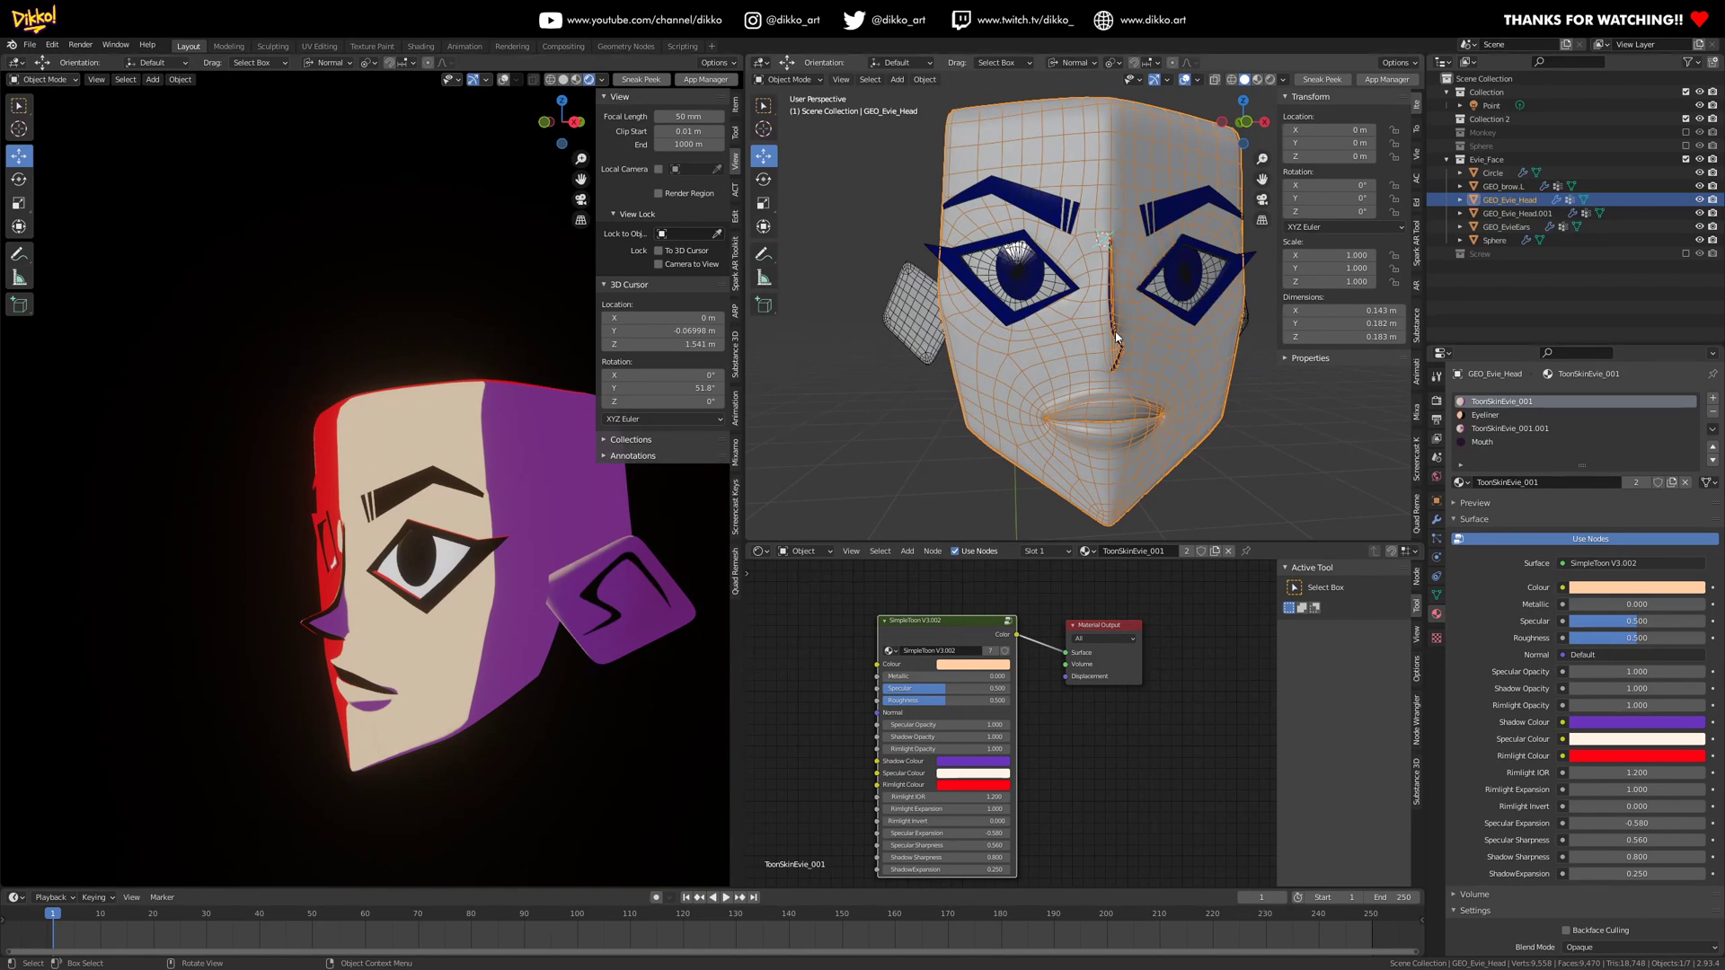
middle_click_drag(1026, 430, 980, 300)
middle_click_drag(446, 682, 391, 651)
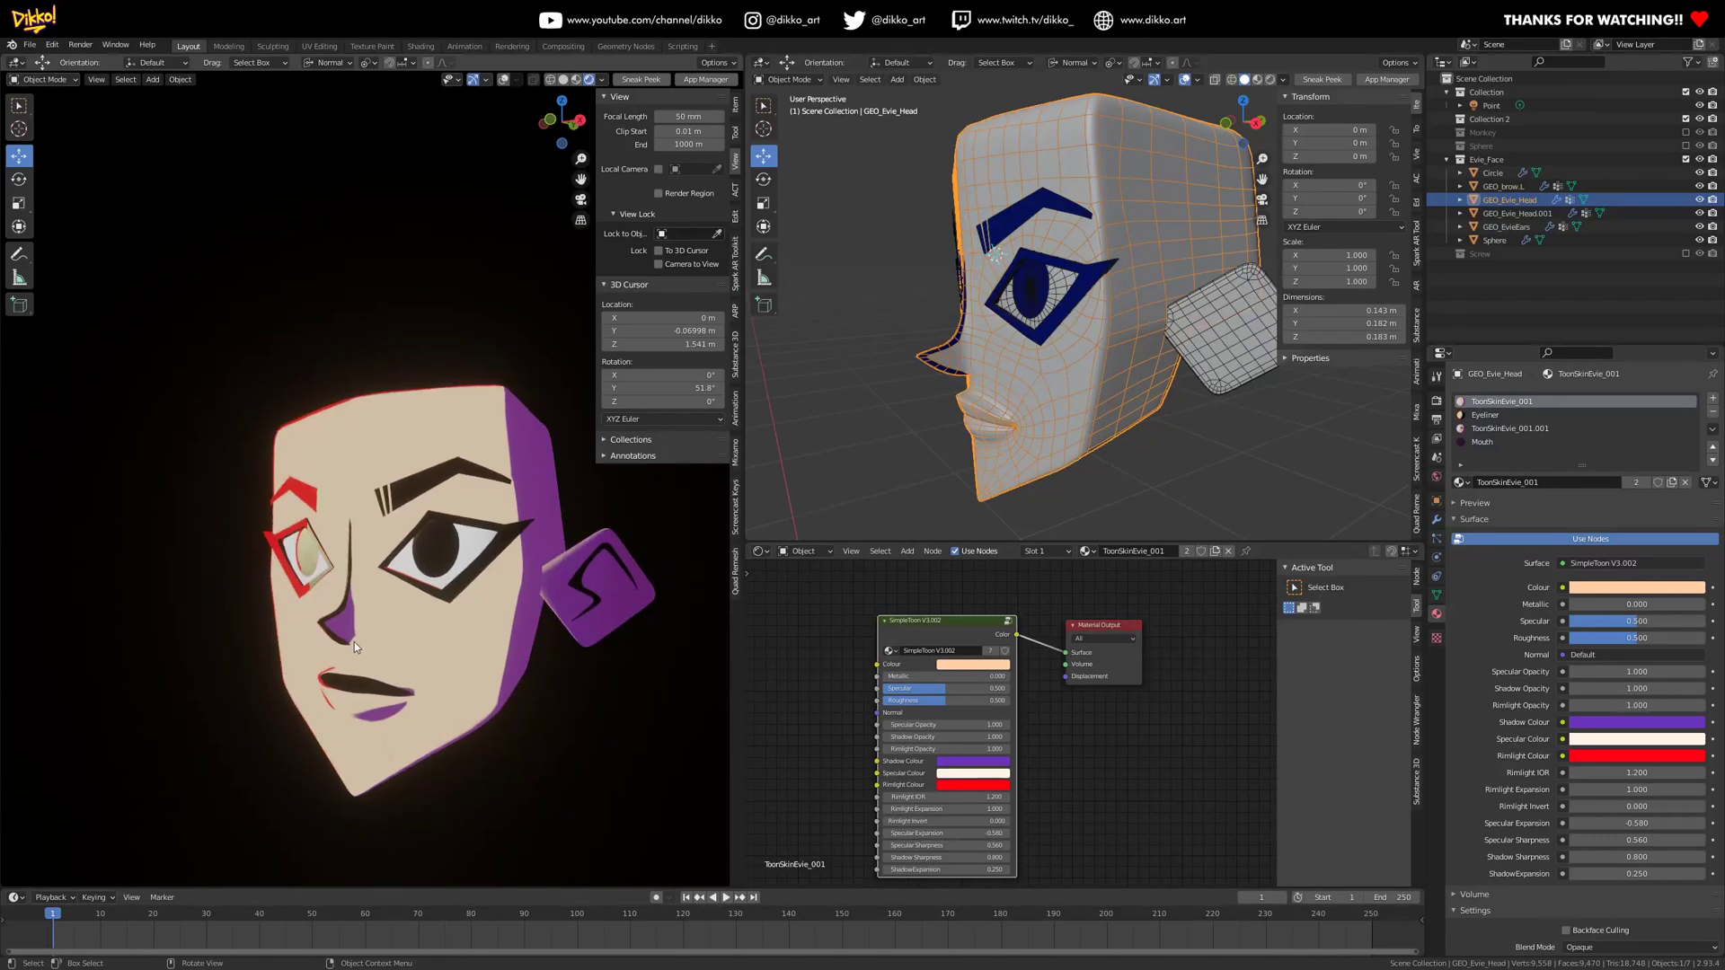
scroll(868, 443, "up", 6)
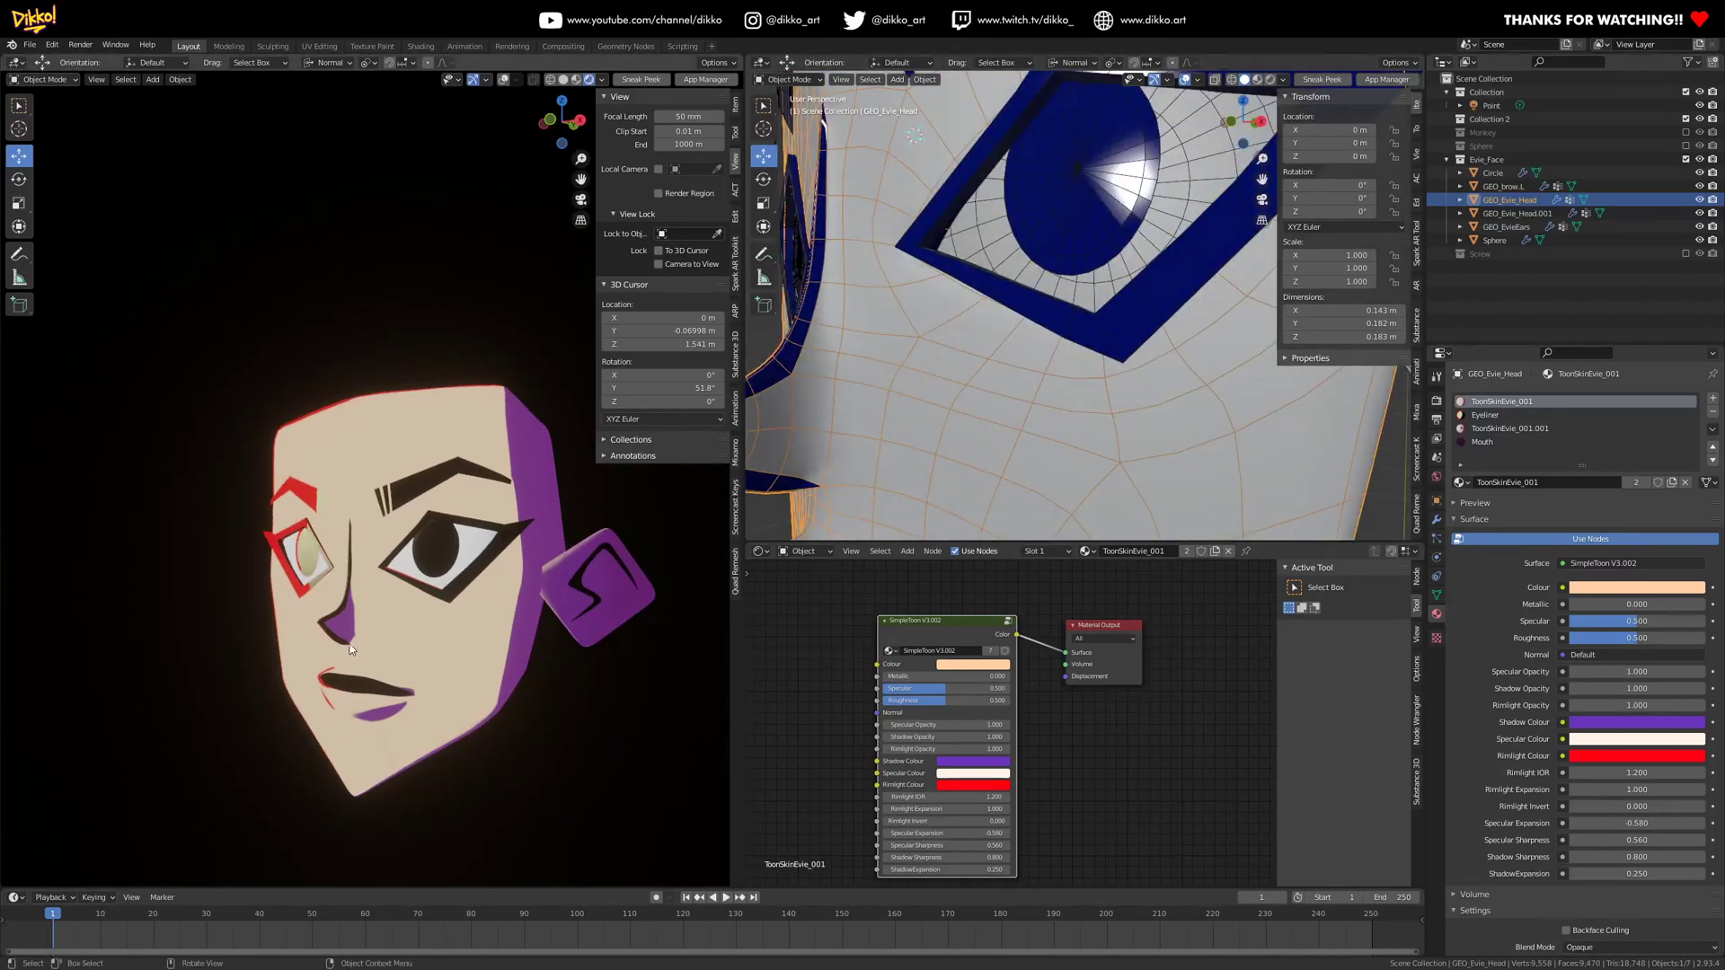
scroll(918, 727, "up", 2)
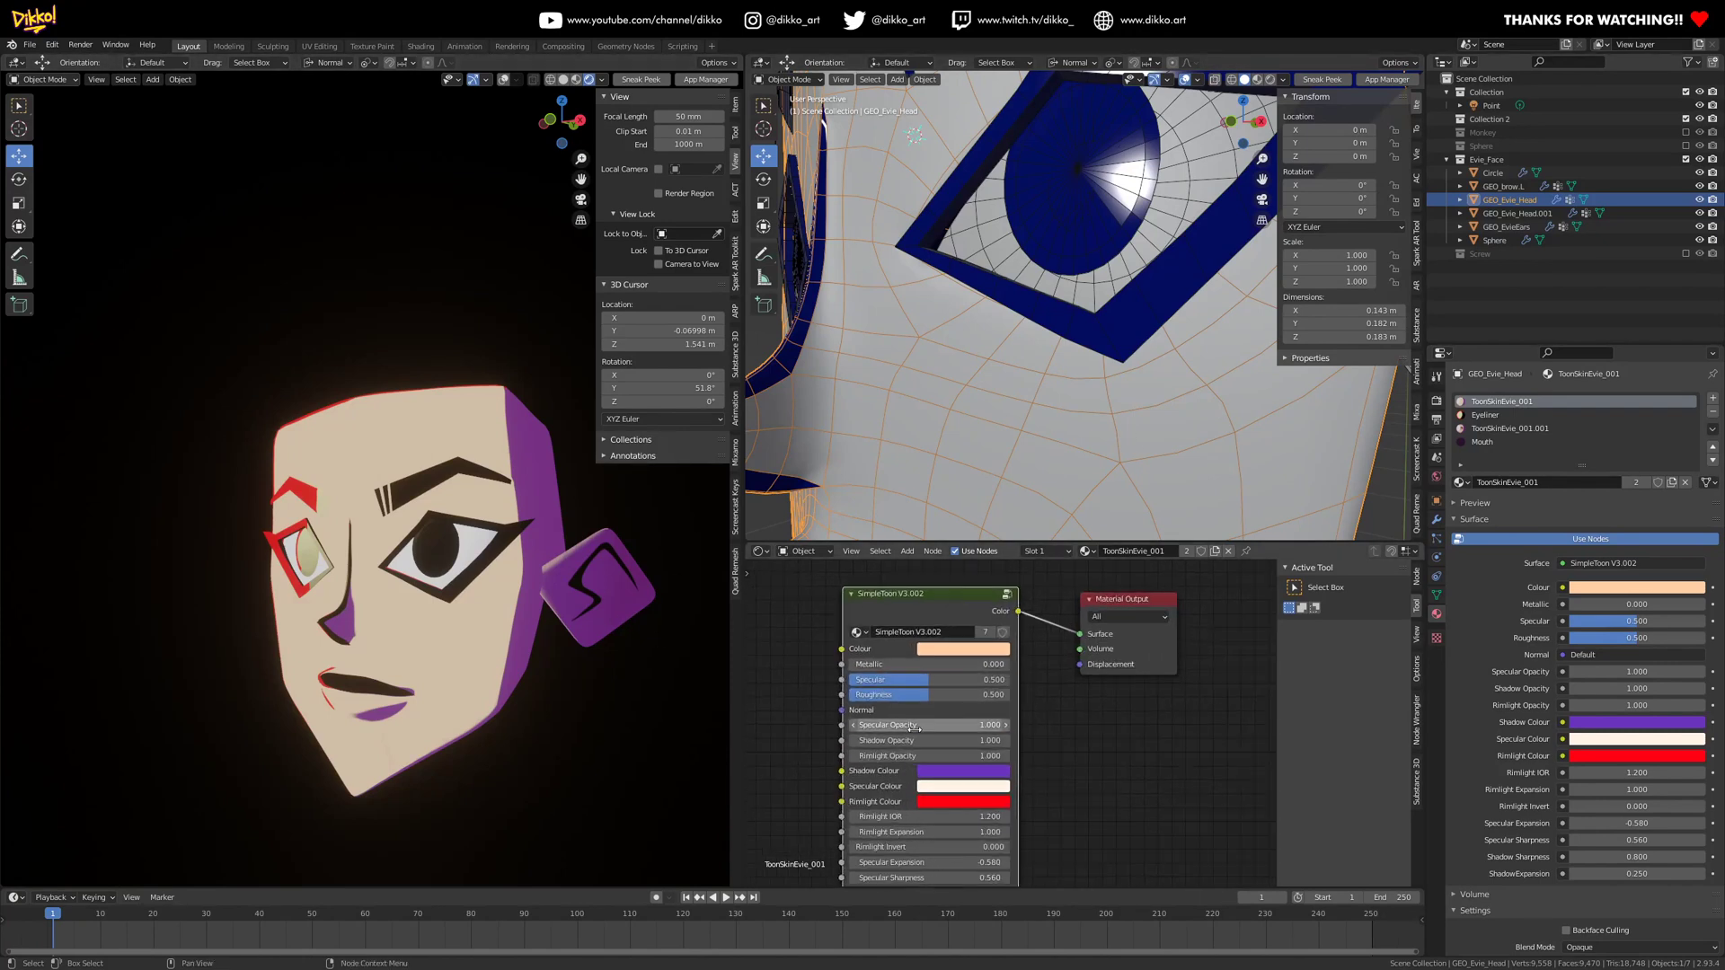
left_click_drag(929, 725, 997, 725)
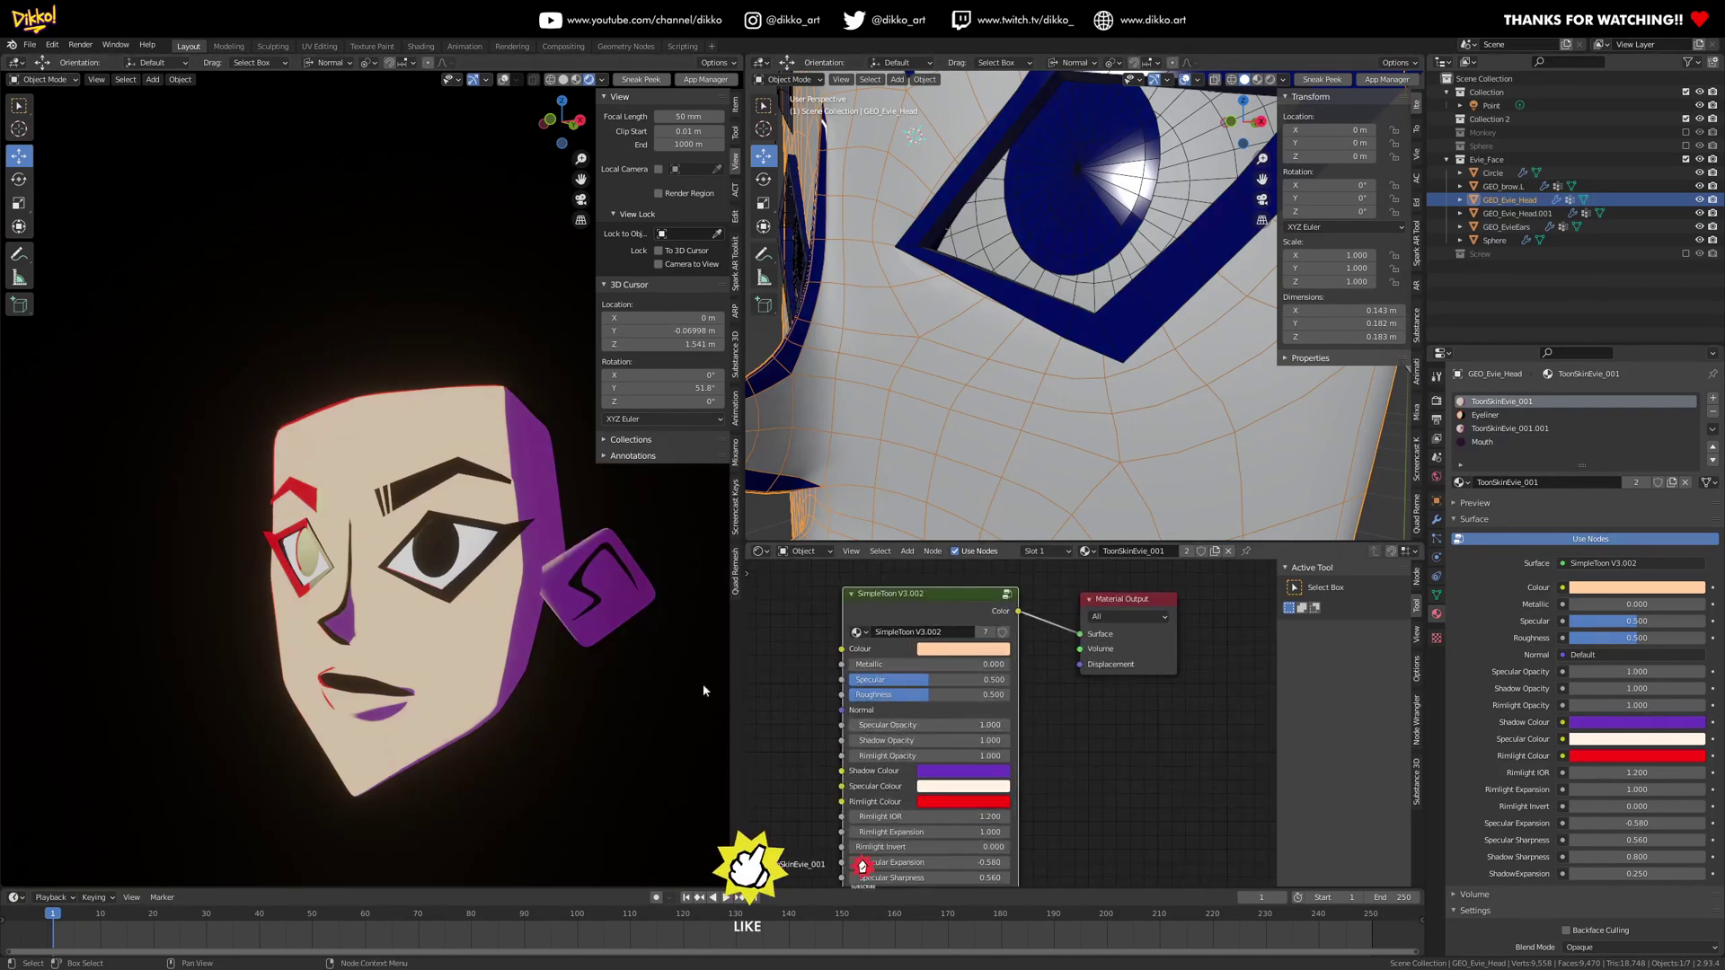
- Move the point light about -0.346 m along Y and about -0.205 m along X to light the face from the front side
scroll(1022, 333, "down", 16)
scroll(1022, 333, "up", 6)
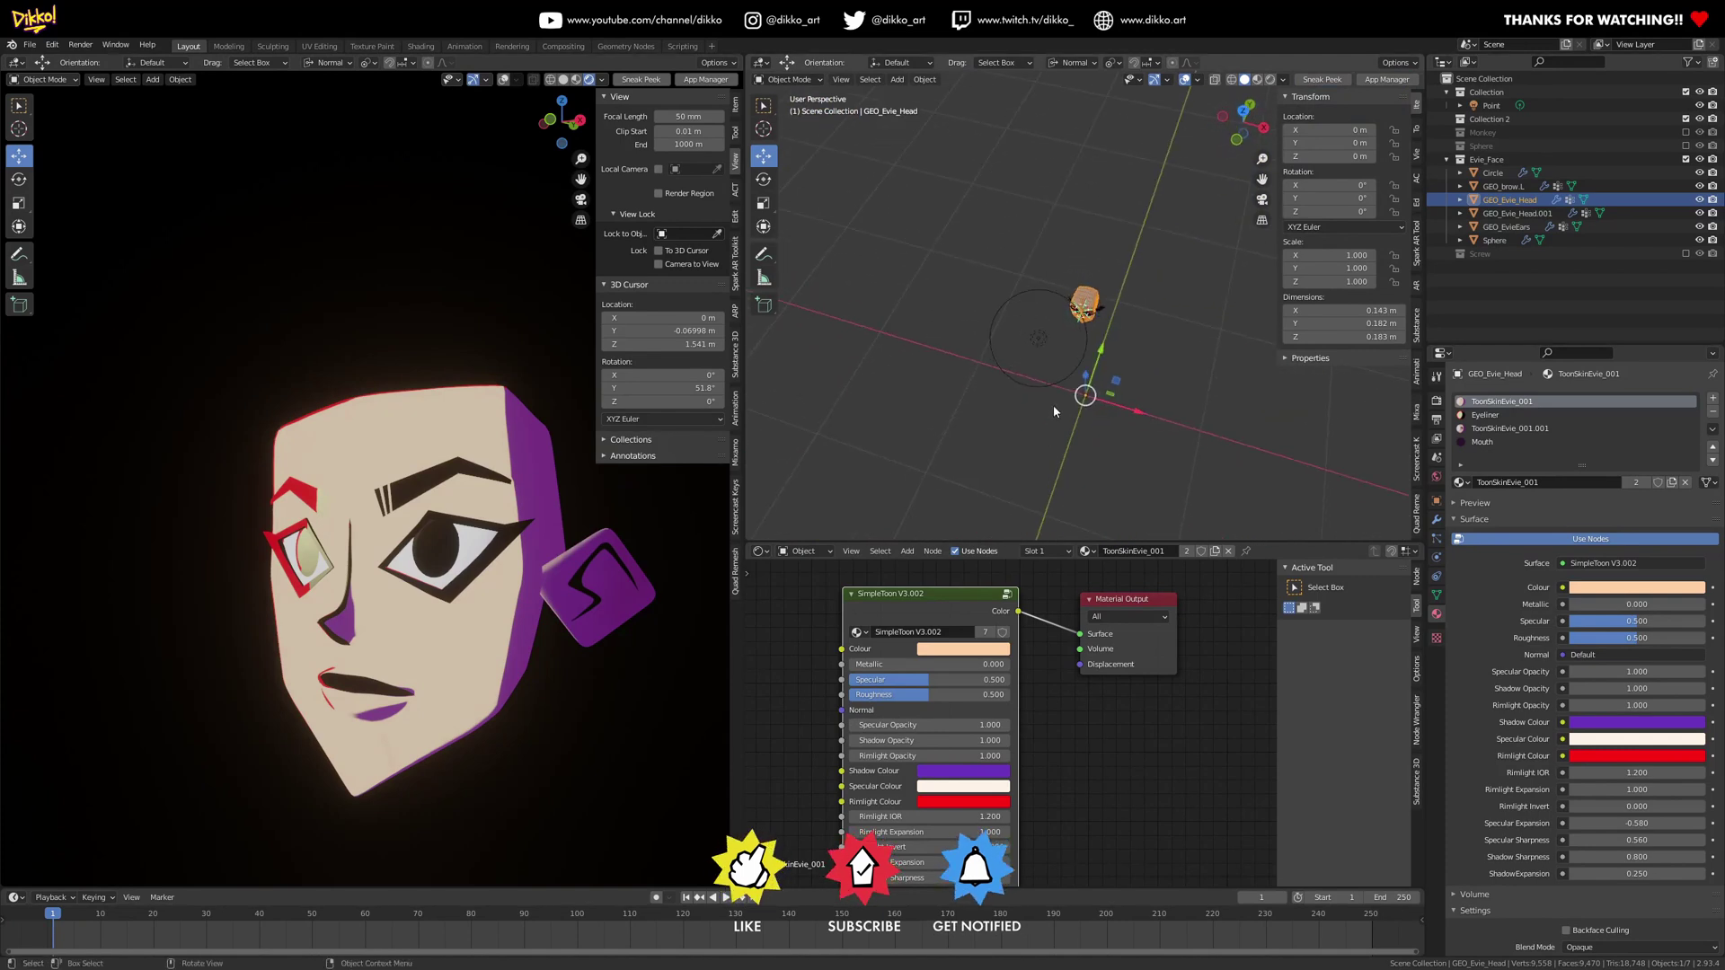
left_click(1045, 348)
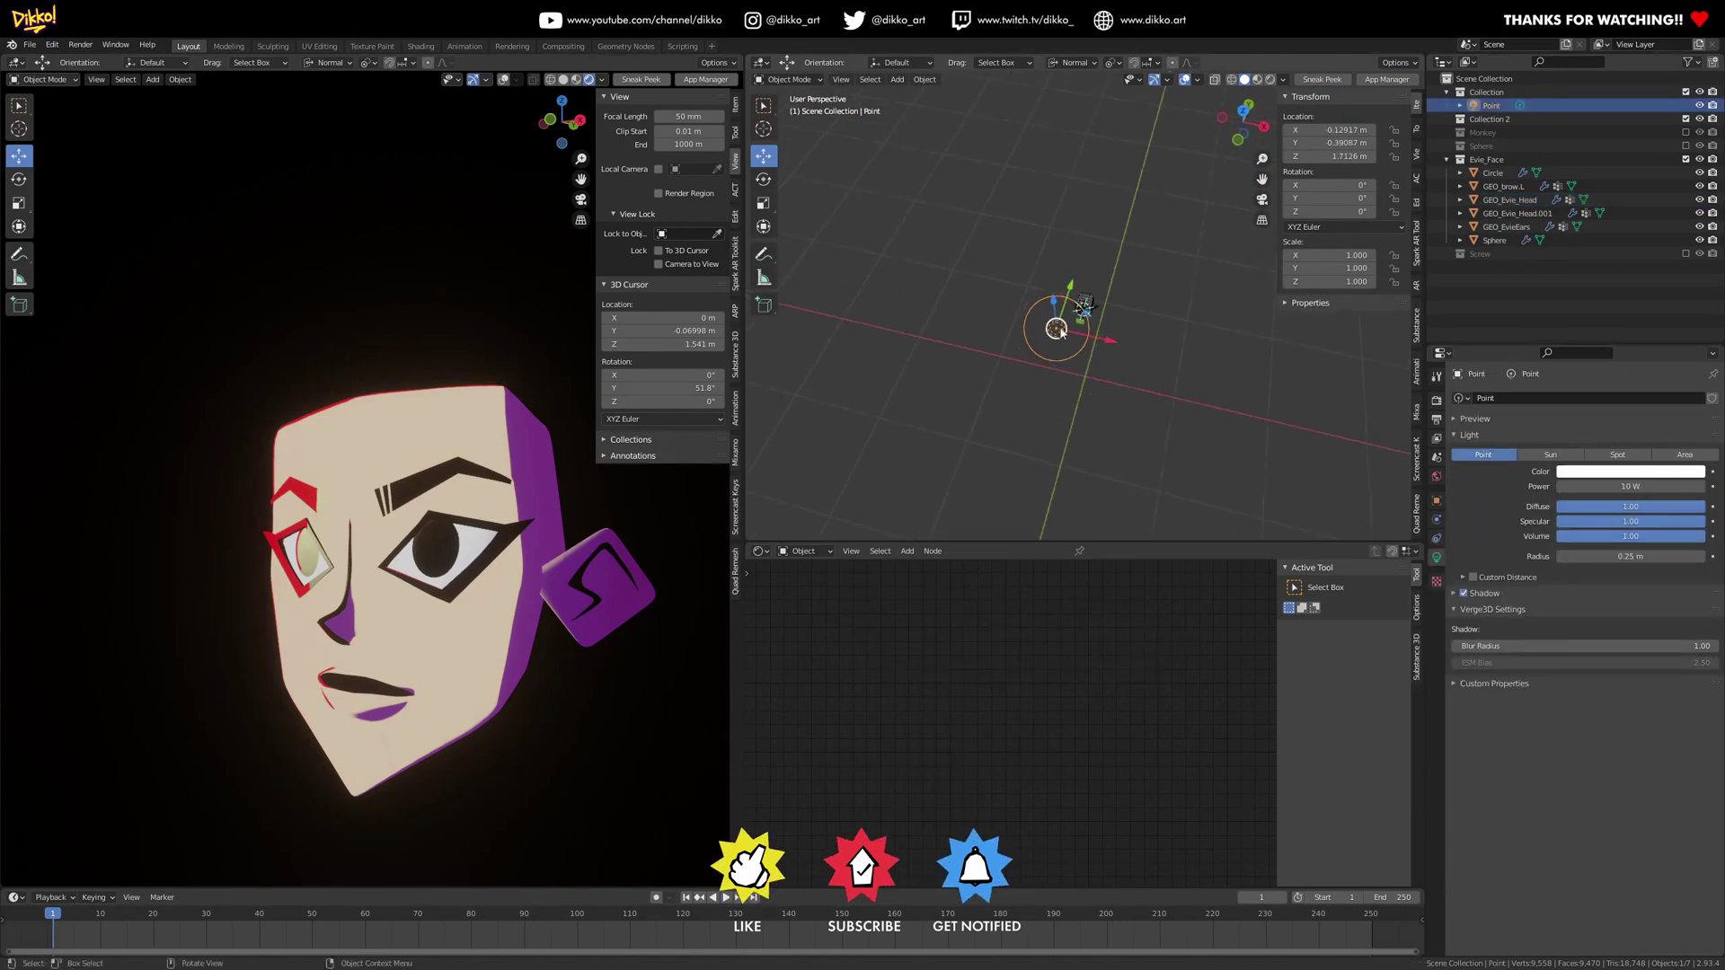
key("g")
key("y")
left_click(1088, 377)
key("g")
key("x")
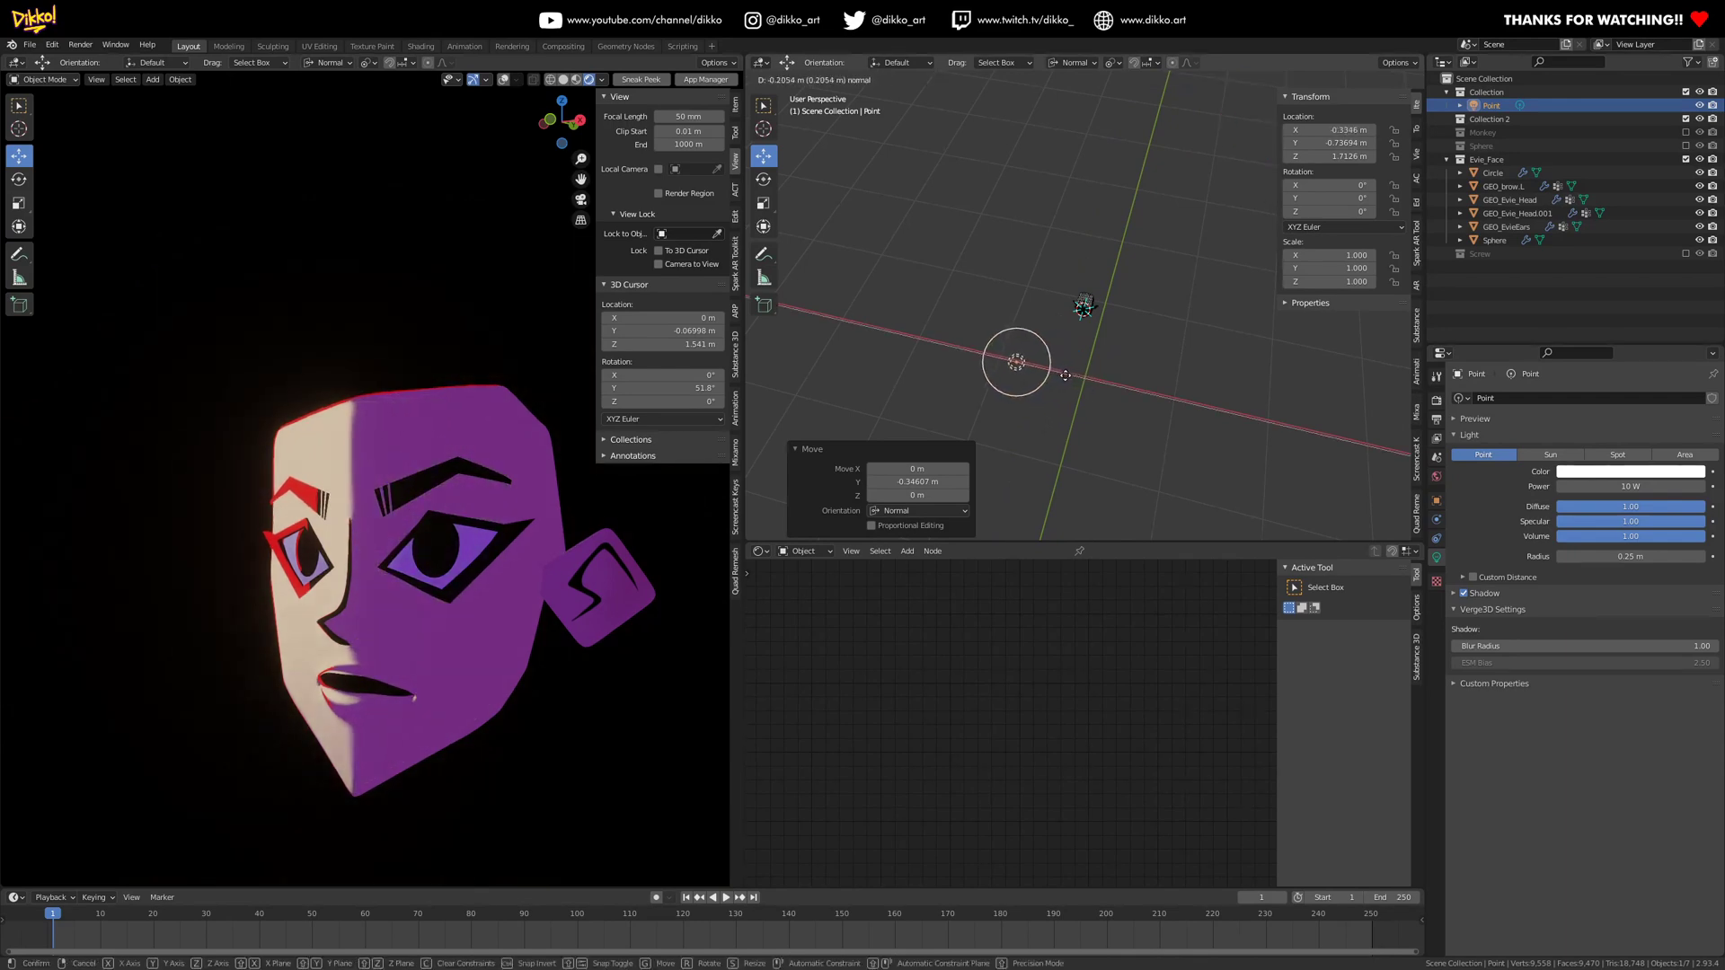
left_click(1066, 376)
- Shift the point light about 0.051 m along Y
middle_click_drag(920, 410, 1021, 348)
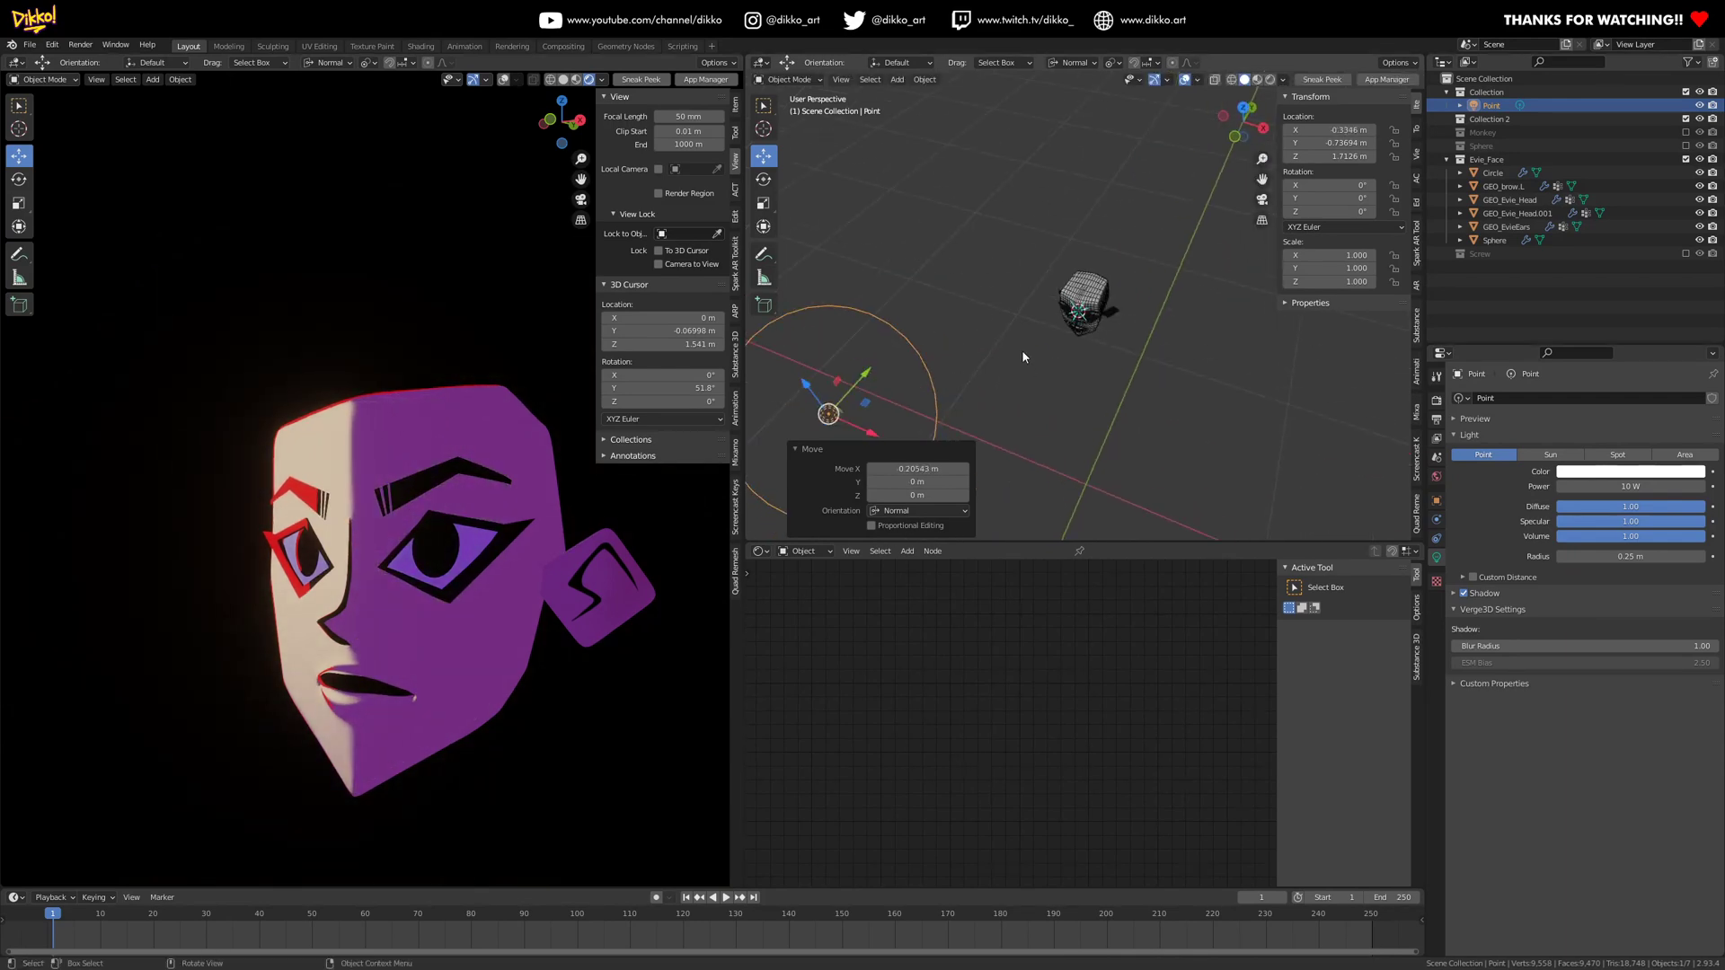
key("g")
key("y")
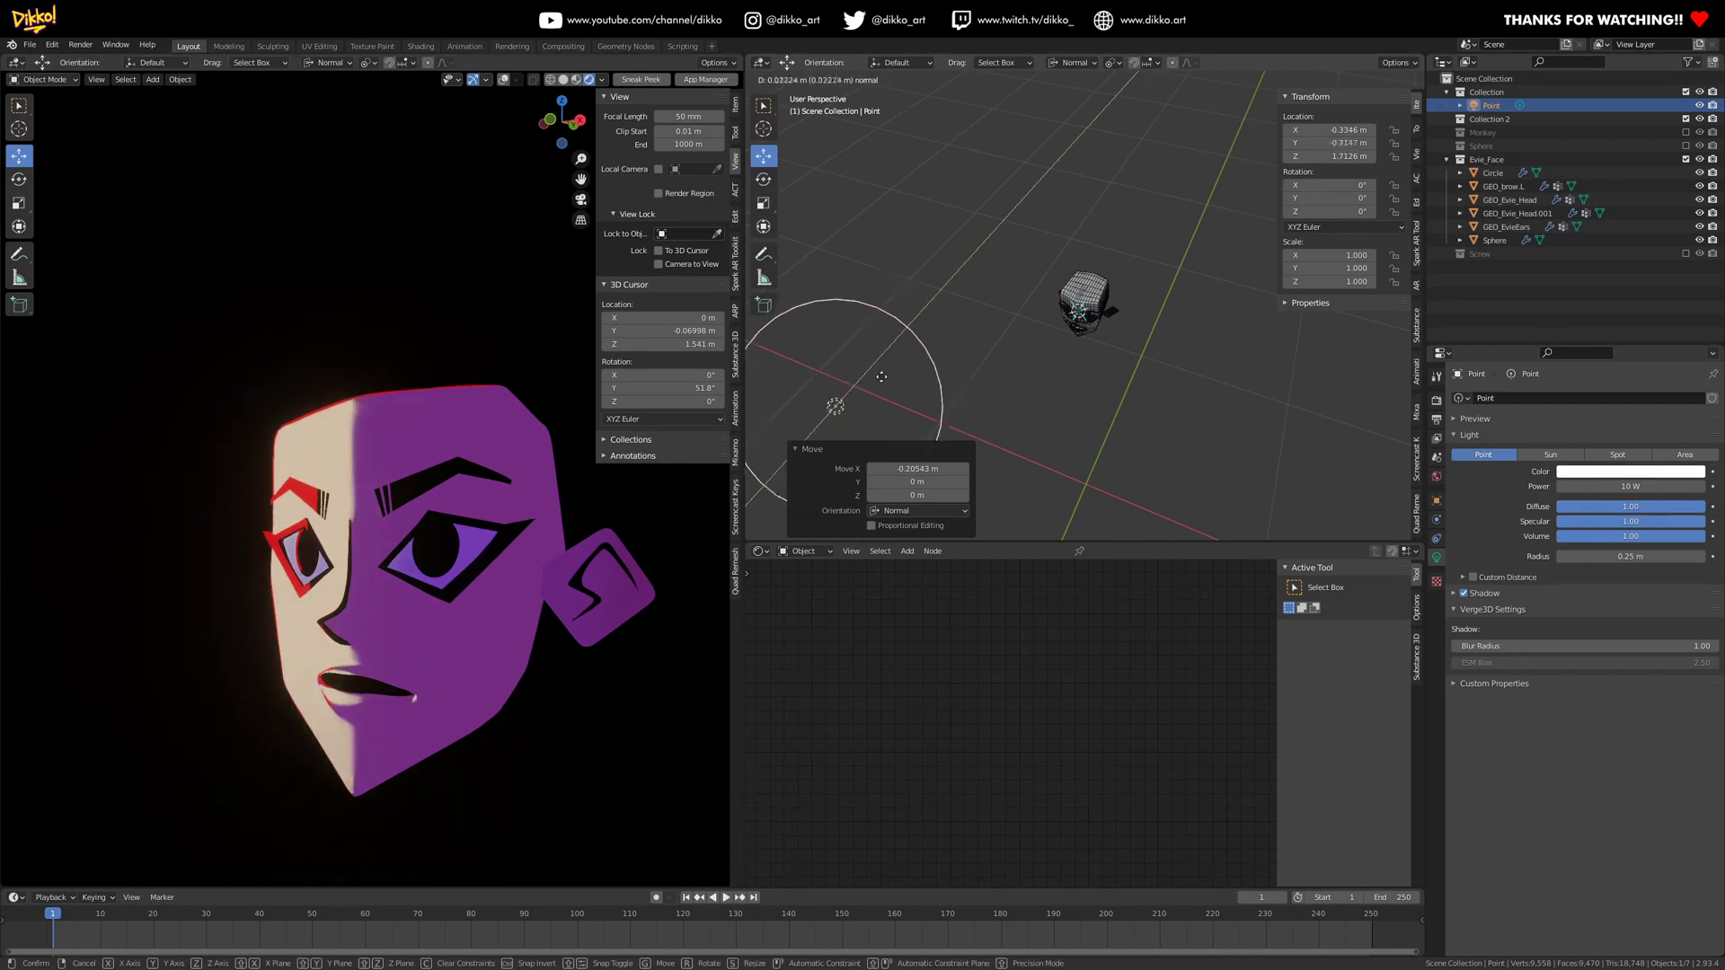
left_click(899, 377)
middle_click_drag(899, 378, 994, 328)
scroll(995, 329, "up", 6)
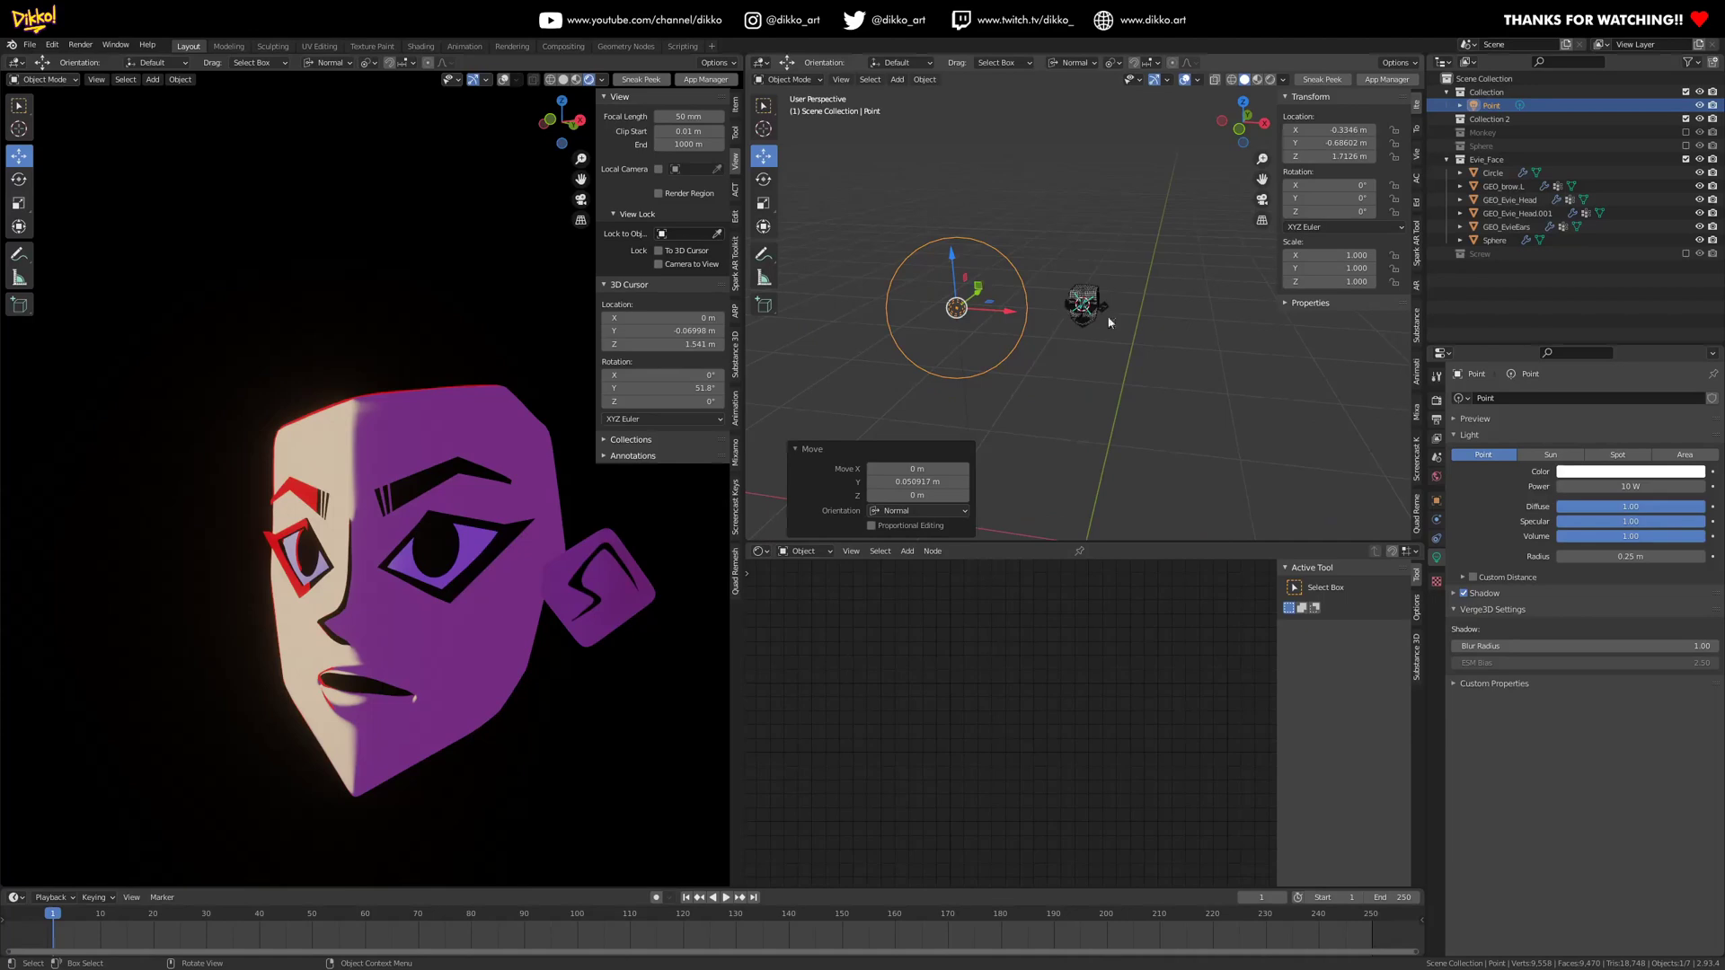
- Select the head mesh and examine its light and shadow areas from the front and three-quarter views
middle_click_drag(426, 558, 368, 718)
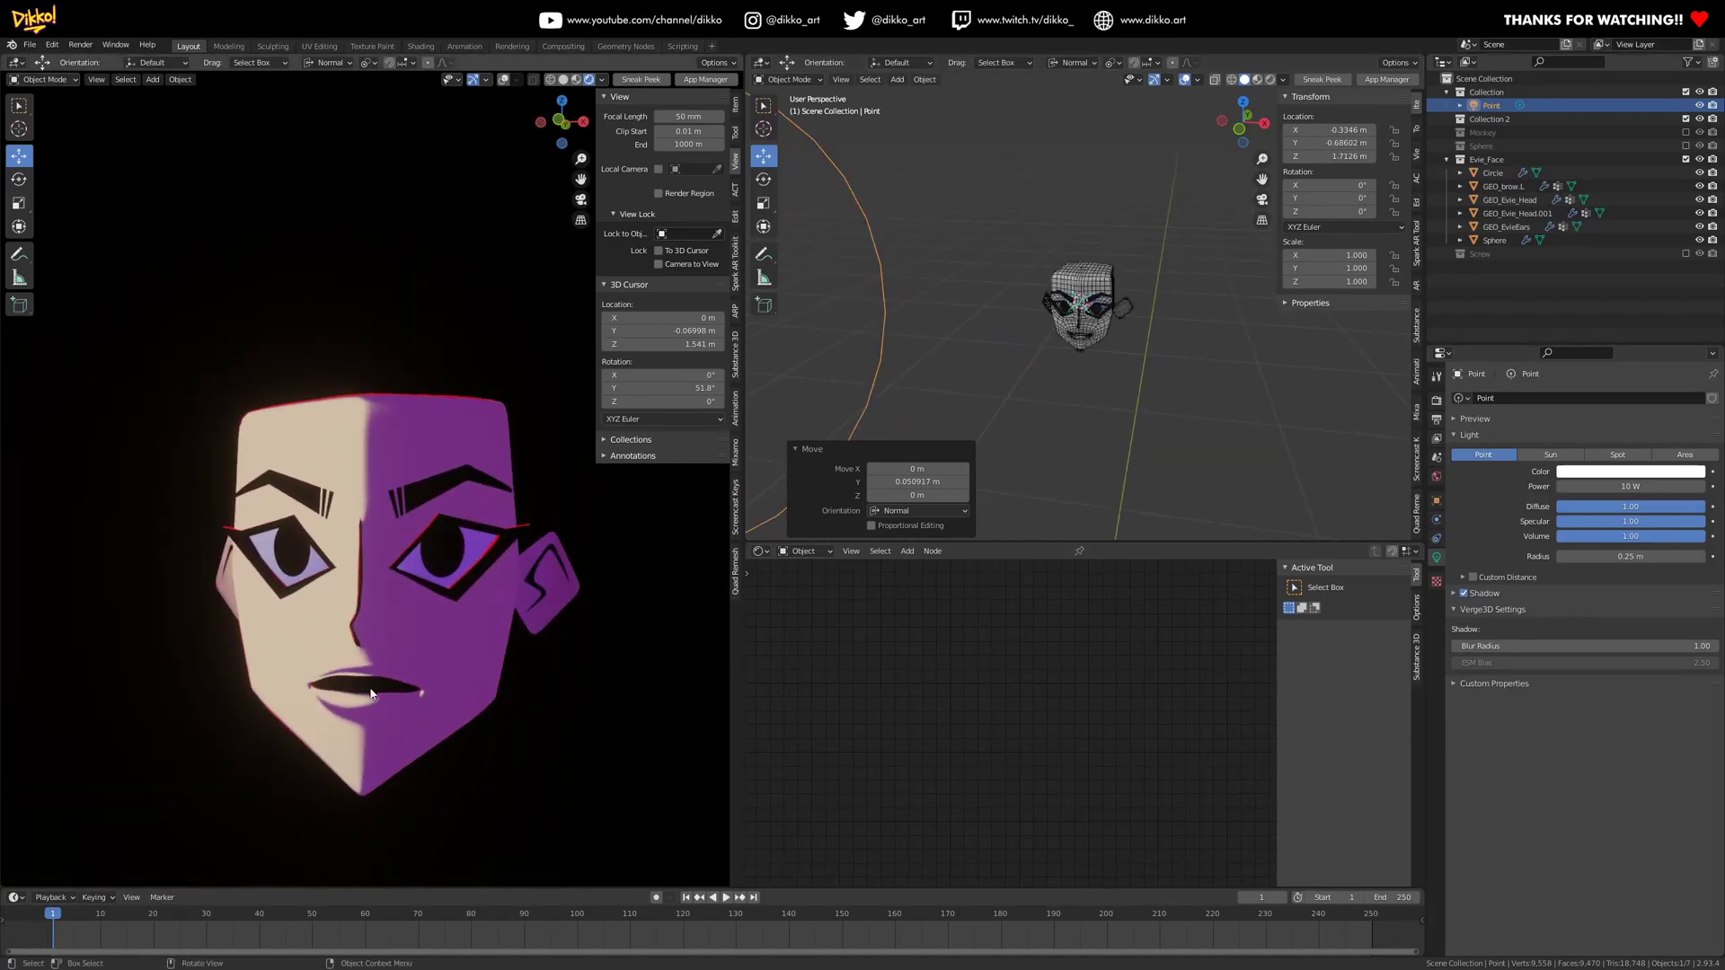
scroll(1106, 354, "up", 8)
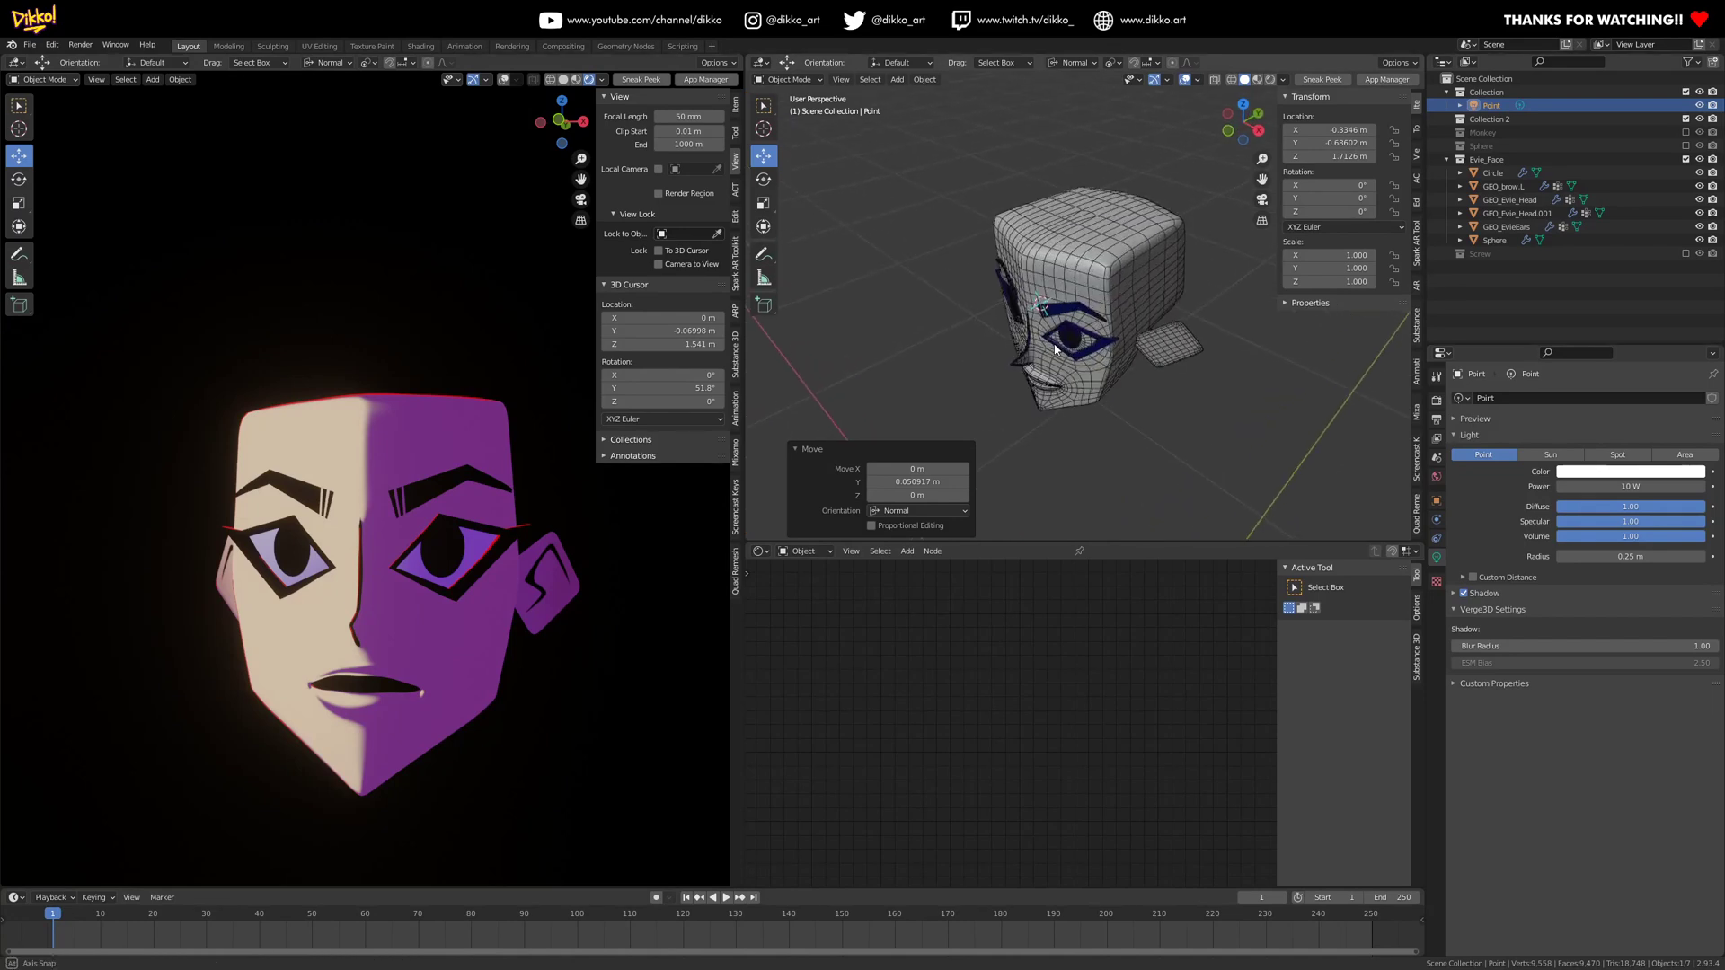
left_click(1037, 149)
scroll(1038, 180, "down", 2)
middle_click_drag(1038, 180, 846, 406)
mouse_move(539, 503)
middle_mouse_down()
mouse_move(406, 575)
mouse_move(424, 662)
mouse_move(417, 629)
mouse_move(435, 627)
mouse_move(383, 595)
mouse_move(477, 618)
mouse_move(307, 435)
mouse_move(484, 437)
mouse_move(586, 467)
middle_mouse_up()
middle_click_drag(536, 614, 342, 645)
scroll(481, 622, "up", 3)
scroll(482, 621, "down", 3)
scroll(324, 635, "up", 2)
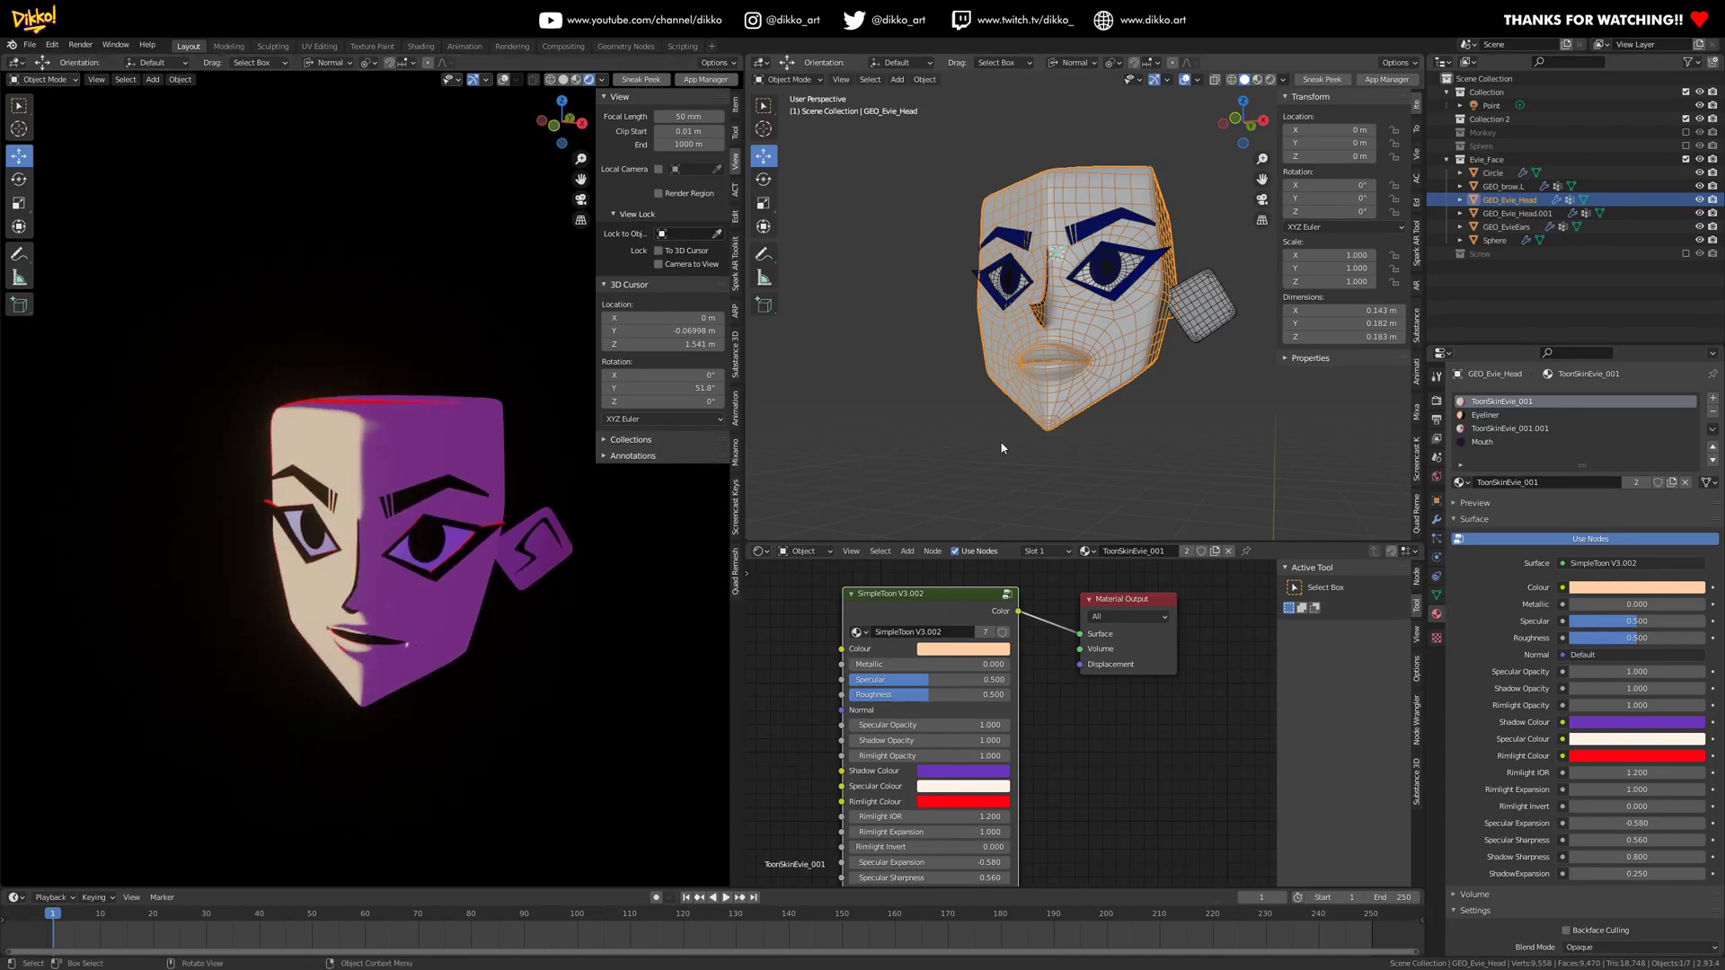
- Try the Specular Expansion of the head's SimpleToon V3.002 node at 1.000 and -1.000
scroll(941, 749, "up", 2)
middle_click_drag(1131, 717, 1236, 647)
middle_click_drag(864, 637, 793, 747)
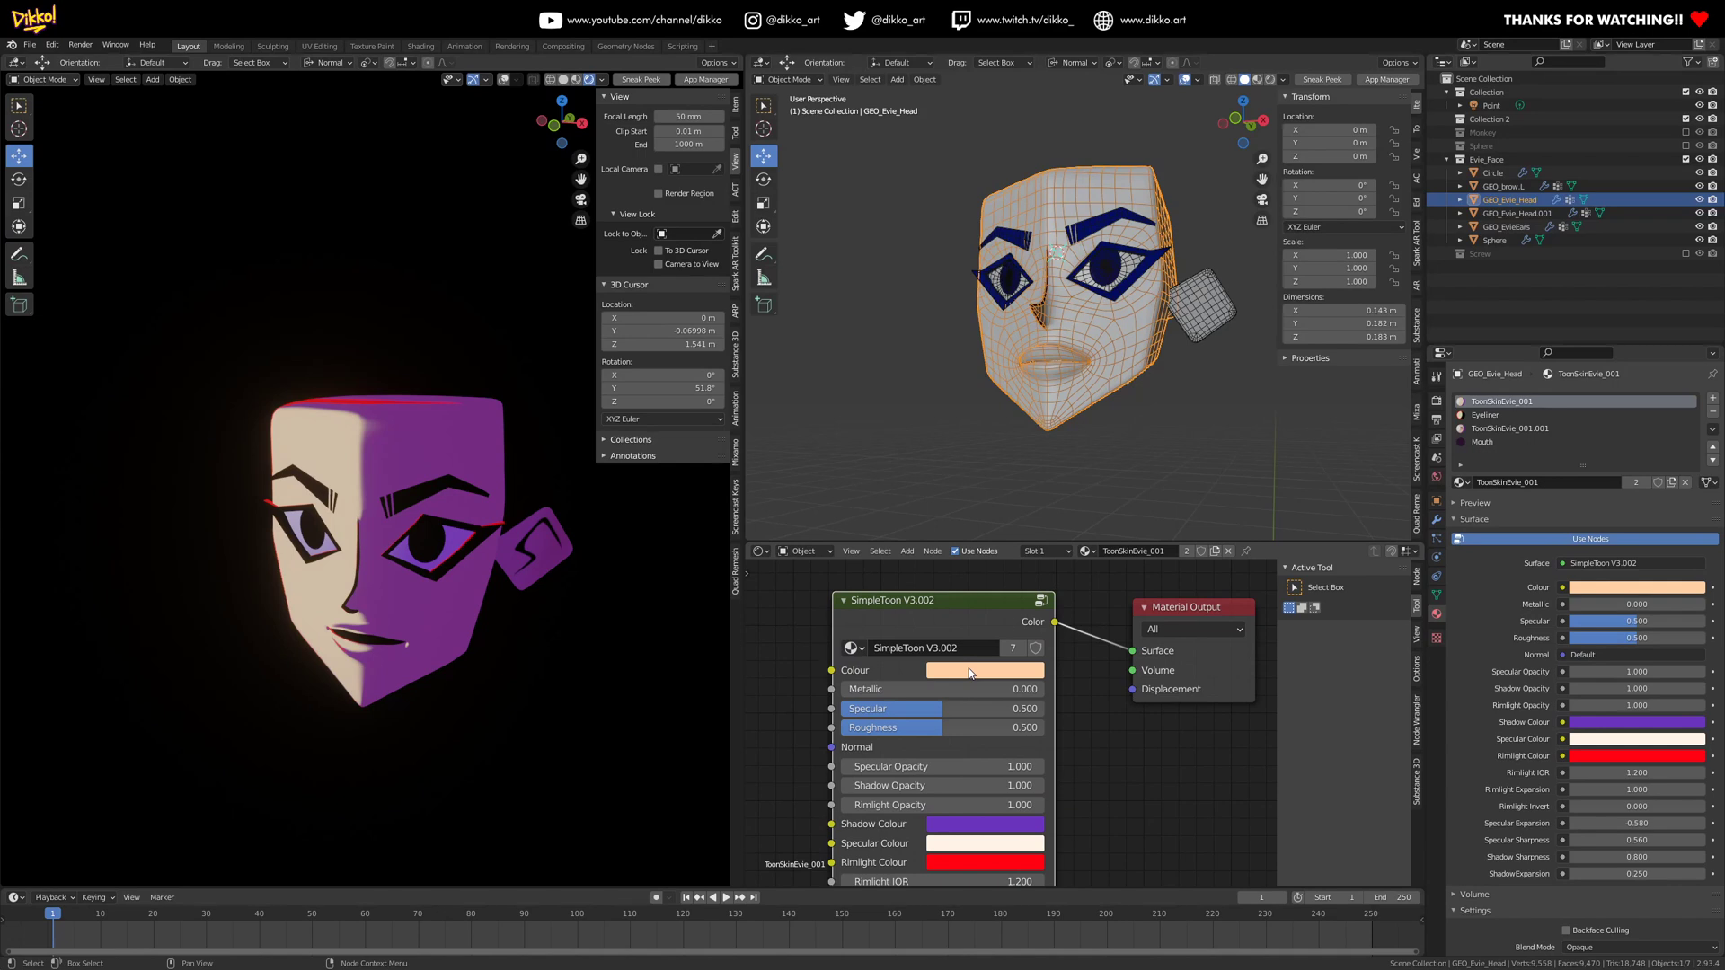
middle_click_drag(1100, 805, 1127, 649)
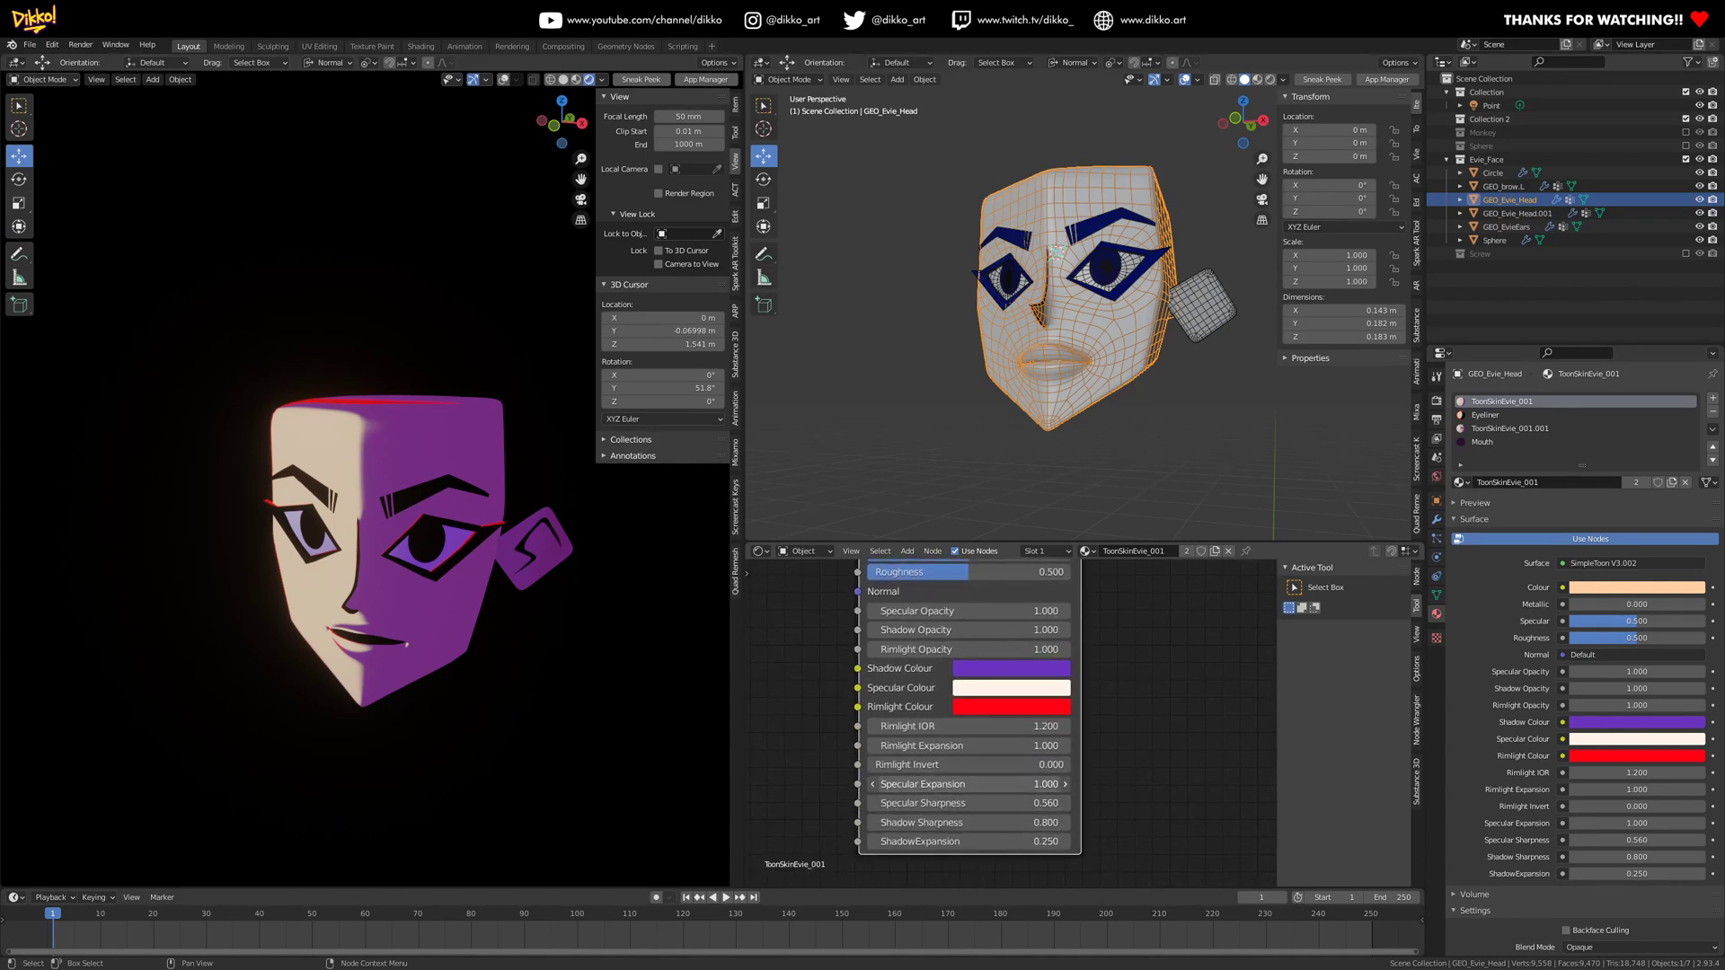
- Set the SimpleToon V3.002 node's Colour to a more saturated orange skin tone
middle_click_drag(1003, 616, 981, 743)
left_click(994, 646)
left_click_drag(994, 476, 993, 489)
- Raise the SimpleToon V3.002 node's Specular Expansion to 1.000
middle_click_drag(1105, 781, 1105, 738)
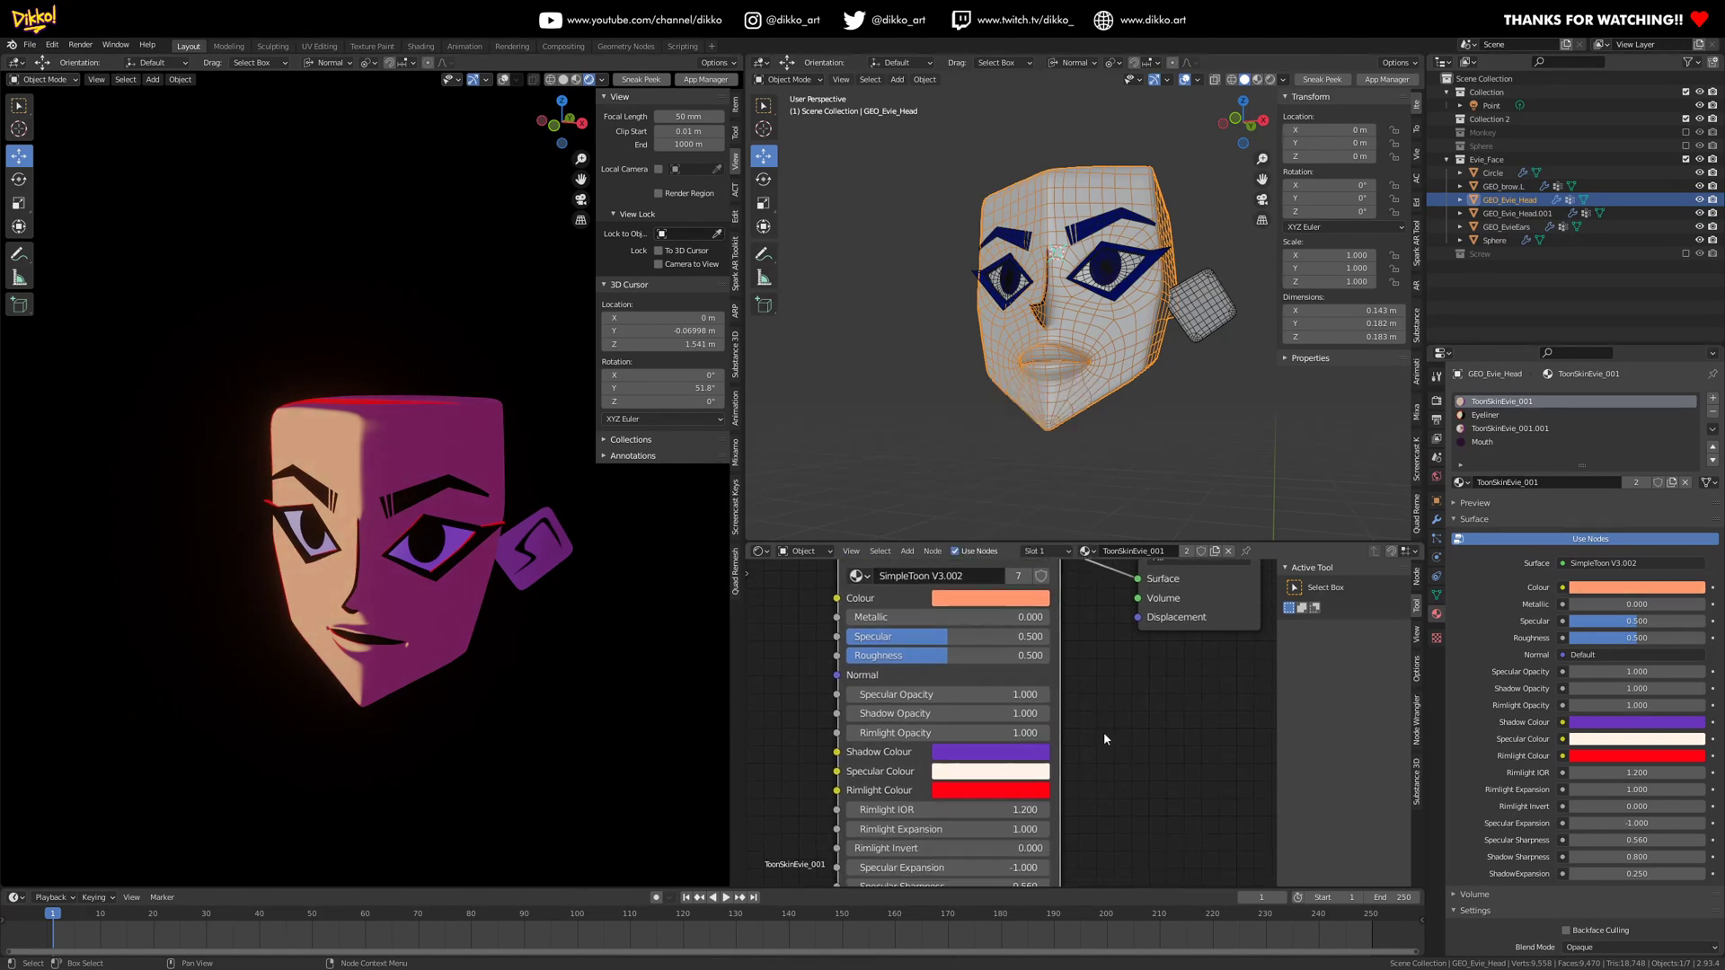
scroll(968, 723, "down", 1)
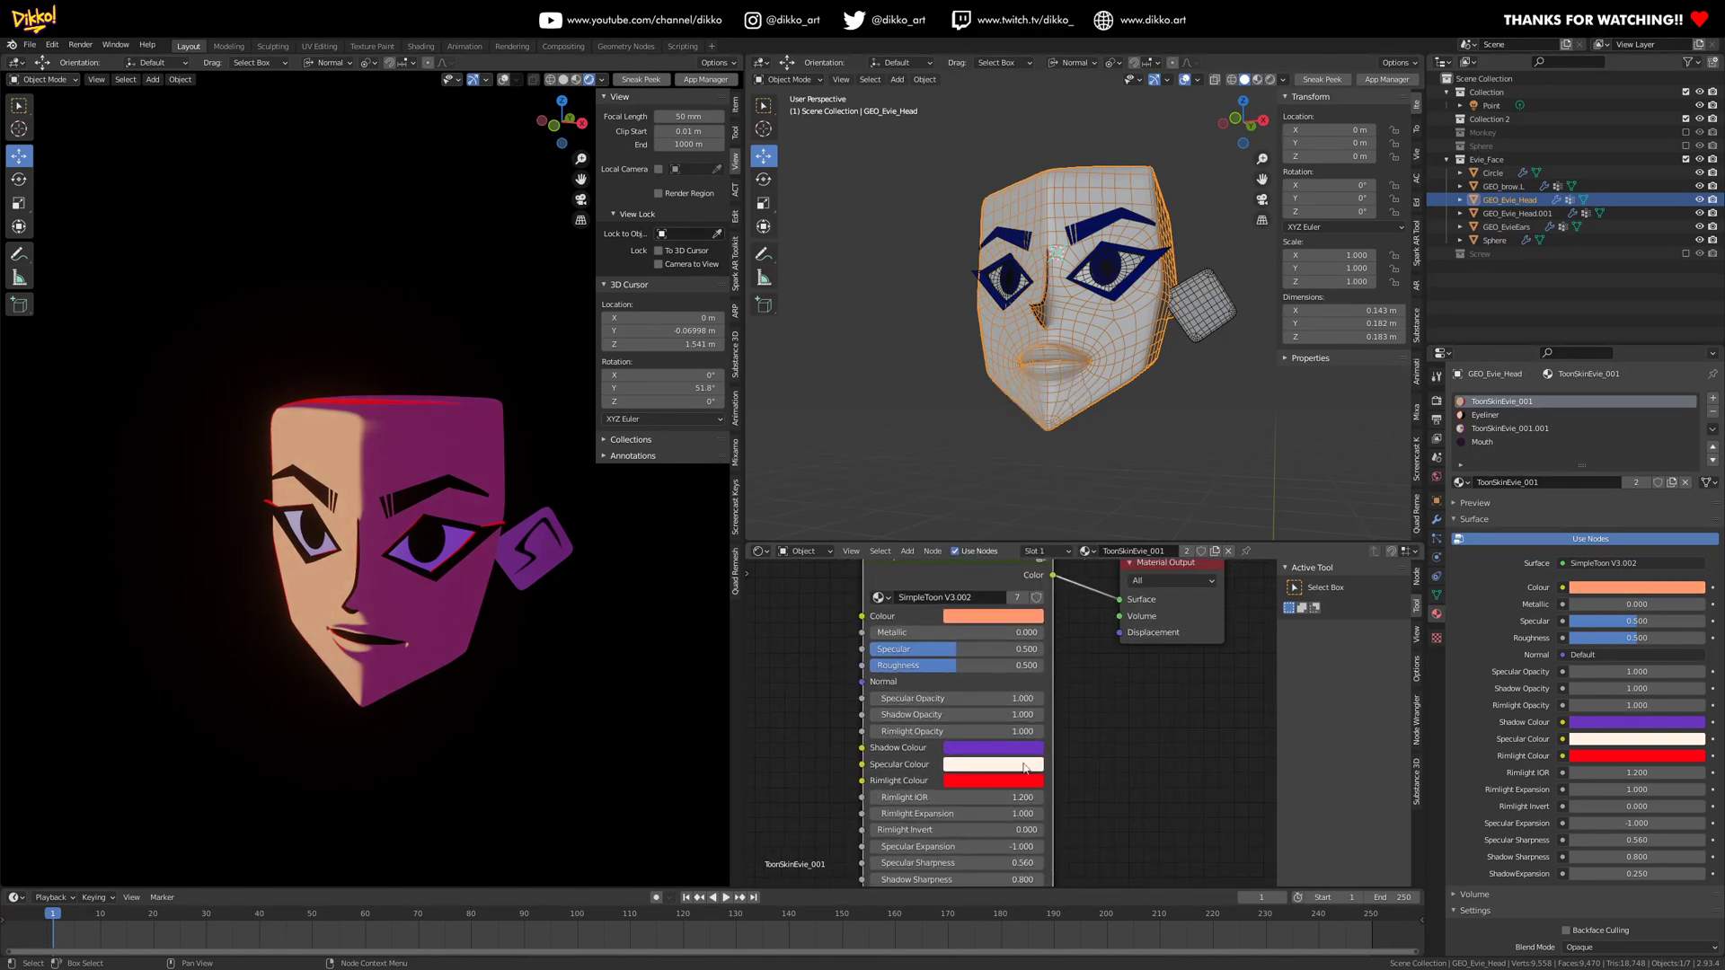
scroll(1018, 817, "down", 4, "shift")
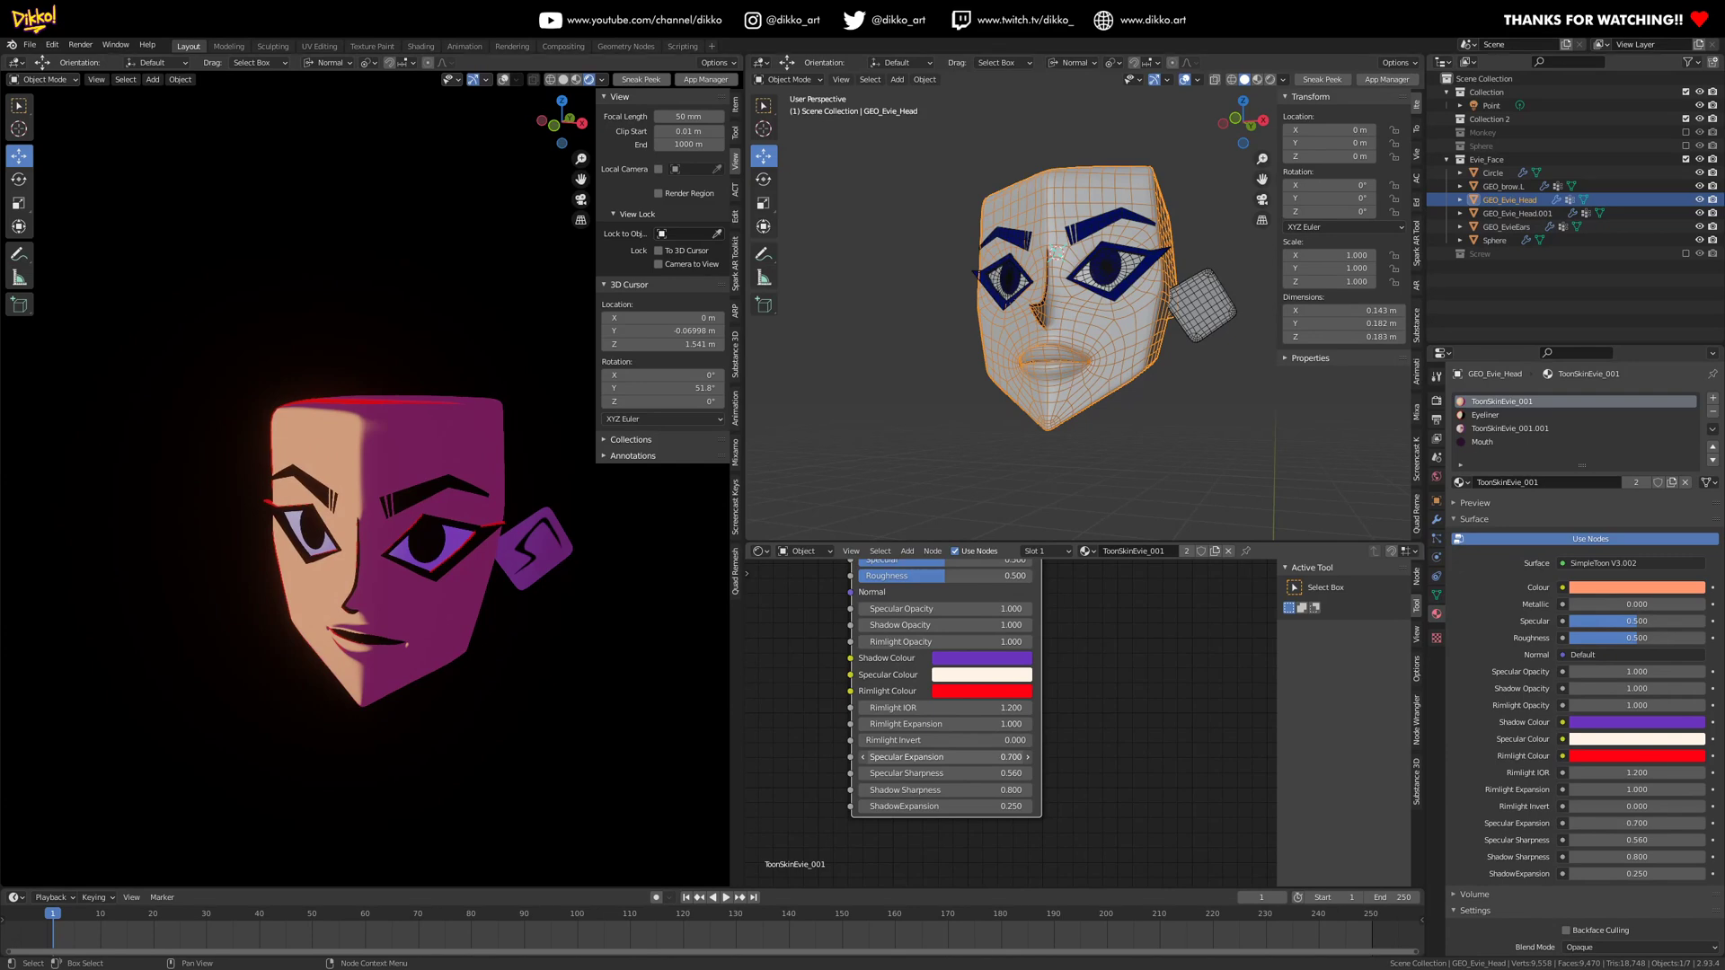
- Enable Screen Space Refraction in the ToonSkinEvie_001 material's settings
scroll(1567, 876, "down", 6)
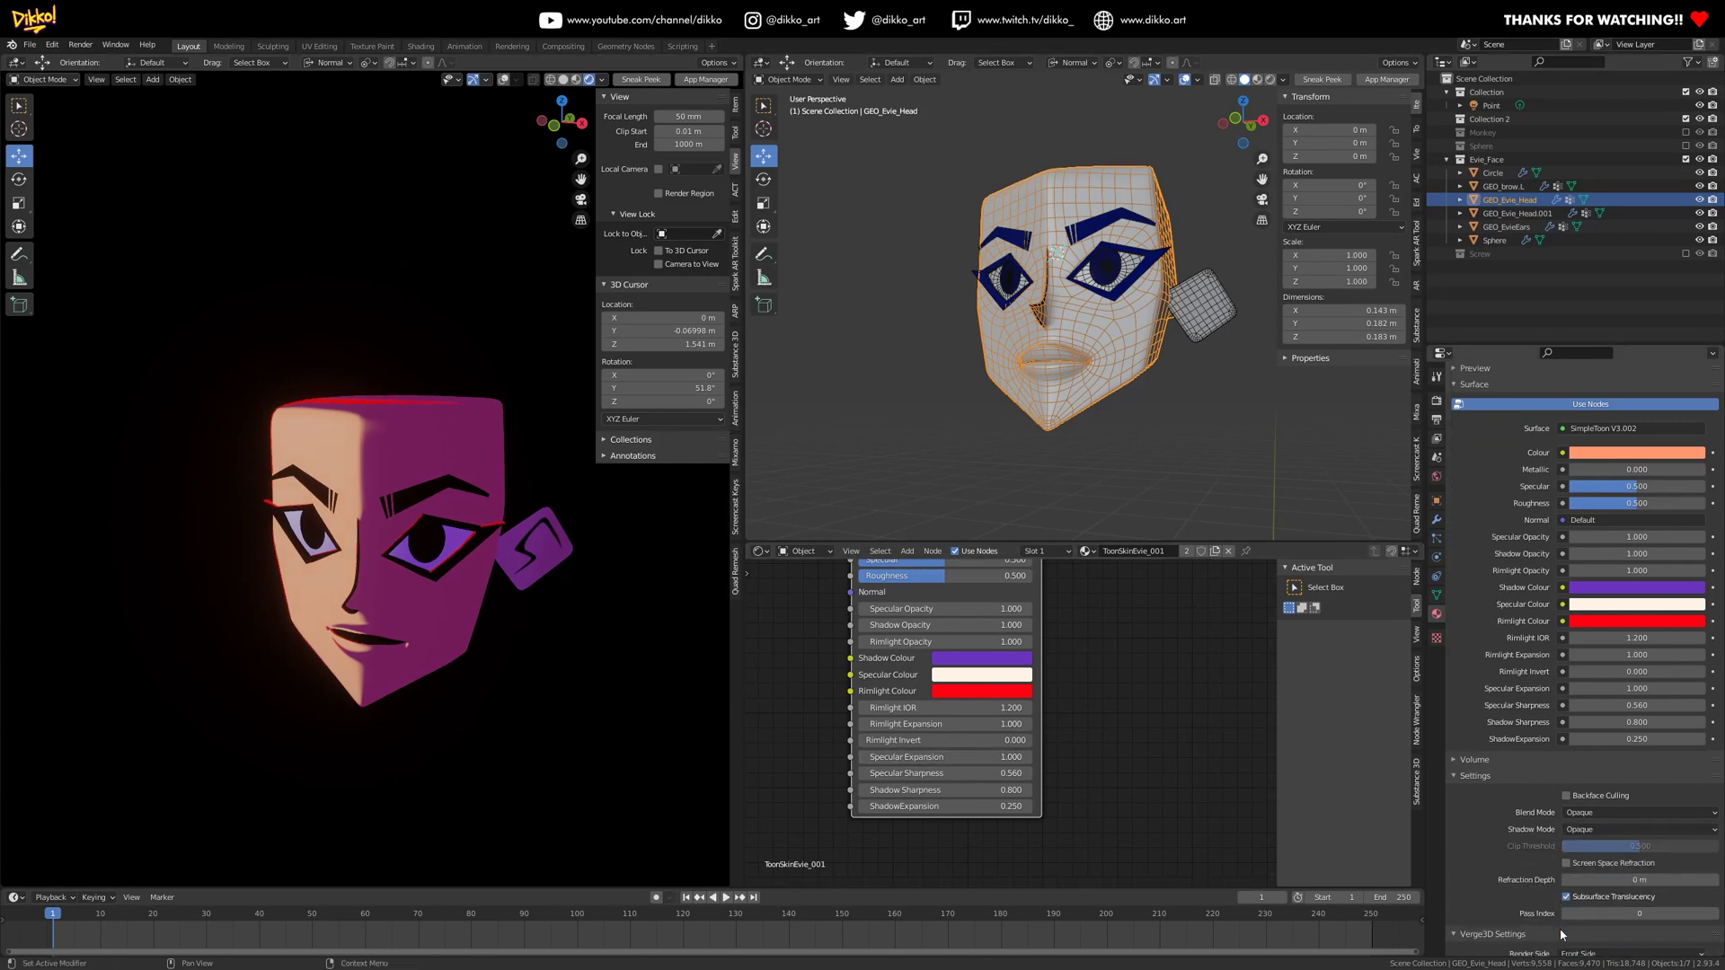
left_click(1567, 783)
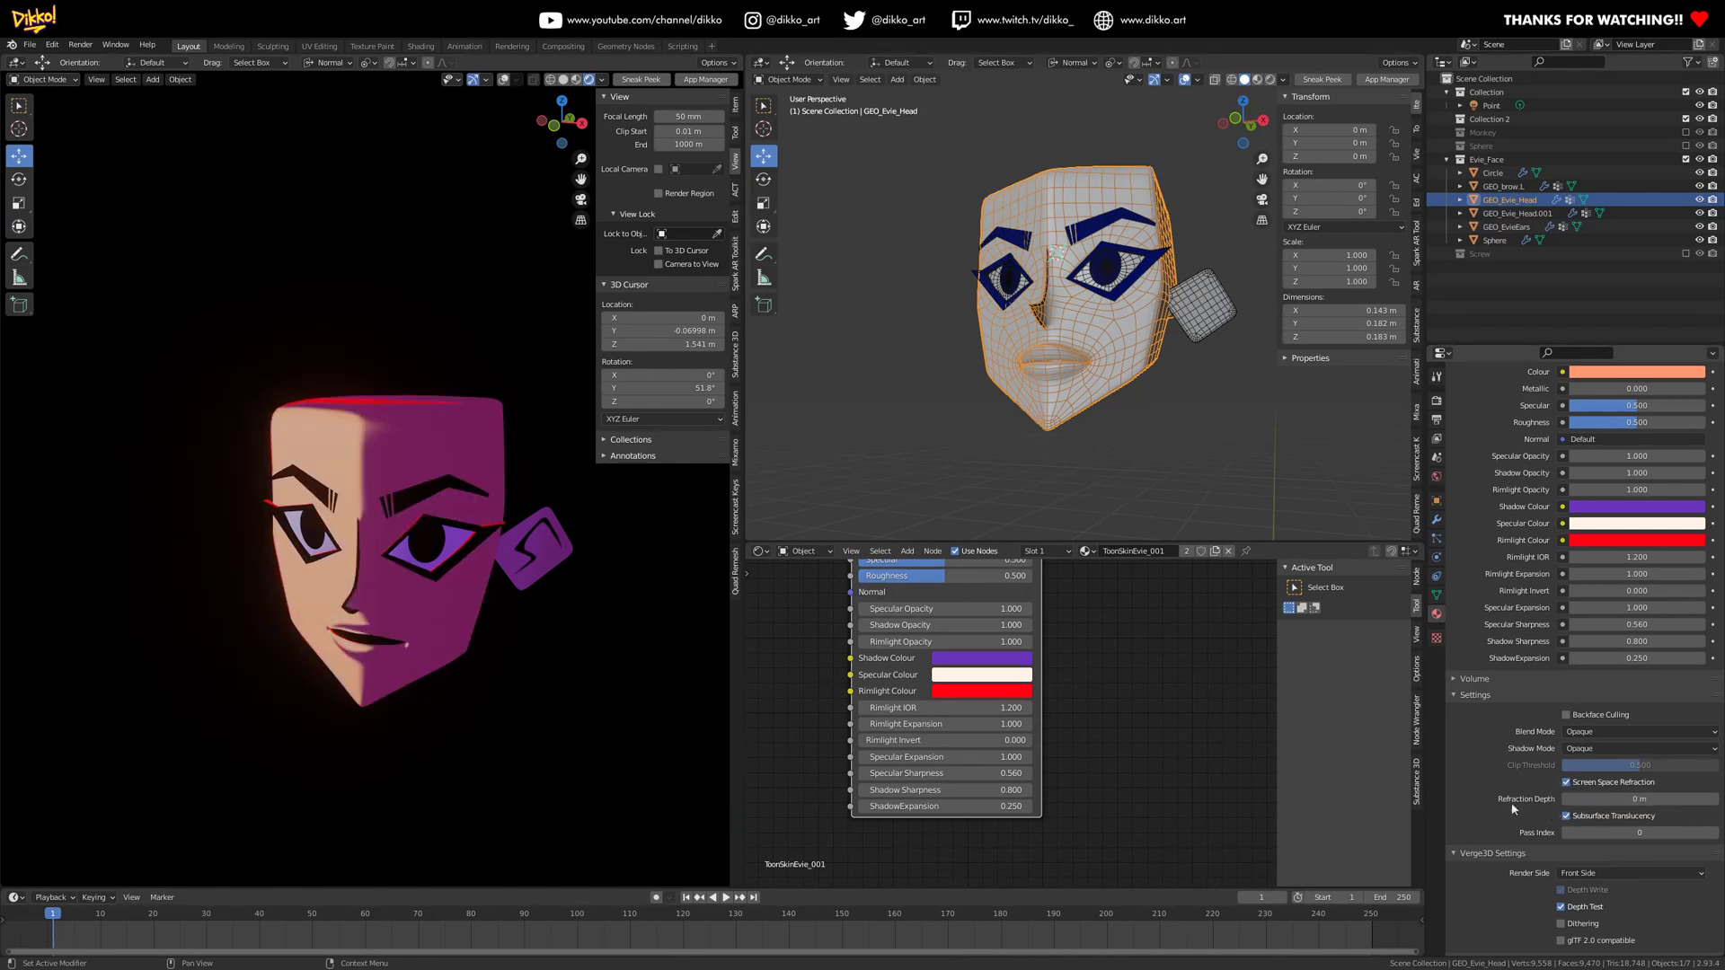
- Set the SimpleToon V3.002 node's Specular Sharpness to 0.730 and check the softened highlight on the head from the front
middle_click_drag(449, 611, 358, 600)
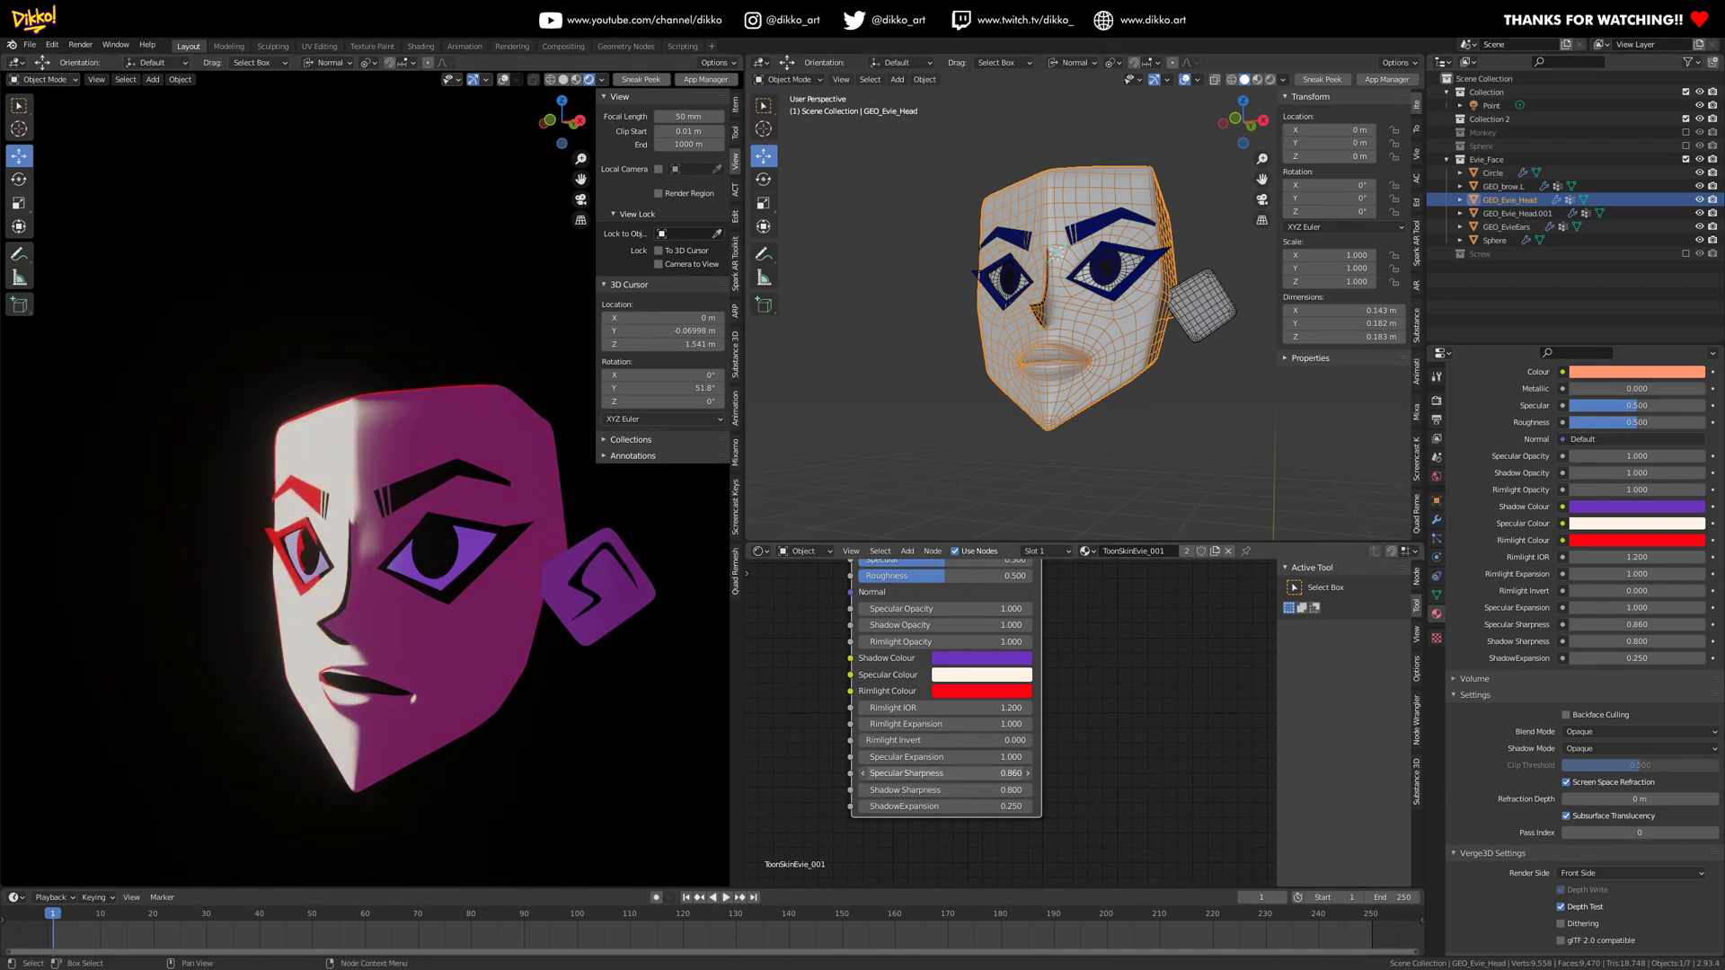
mouse_move(945, 773)
left_mouse_down()
mouse_move(980, 773)
mouse_move(916, 756)
mouse_move(997, 773)
mouse_move(947, 774)
left_mouse_up()
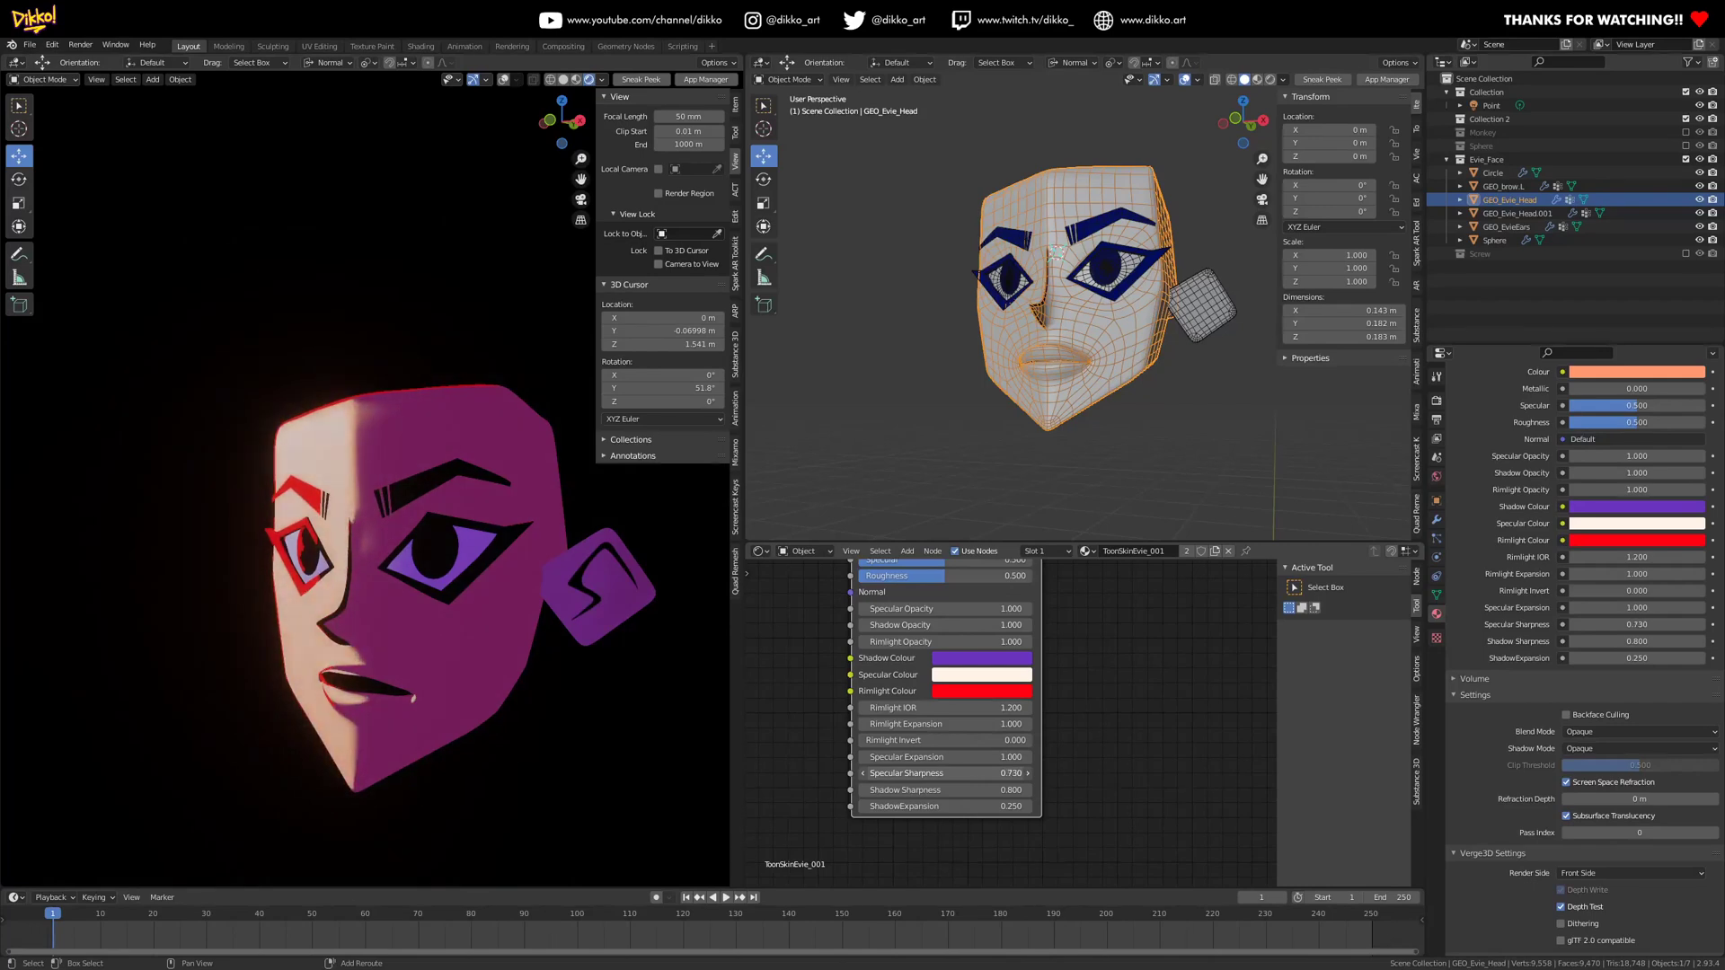
middle_click_drag(348, 687, 327, 451)
- Set the SimpleToon V3.002 node's Shadow Sharpness to 1.000 and view the head from a three-quarter angle
middle_click_drag(1061, 825, 1074, 792)
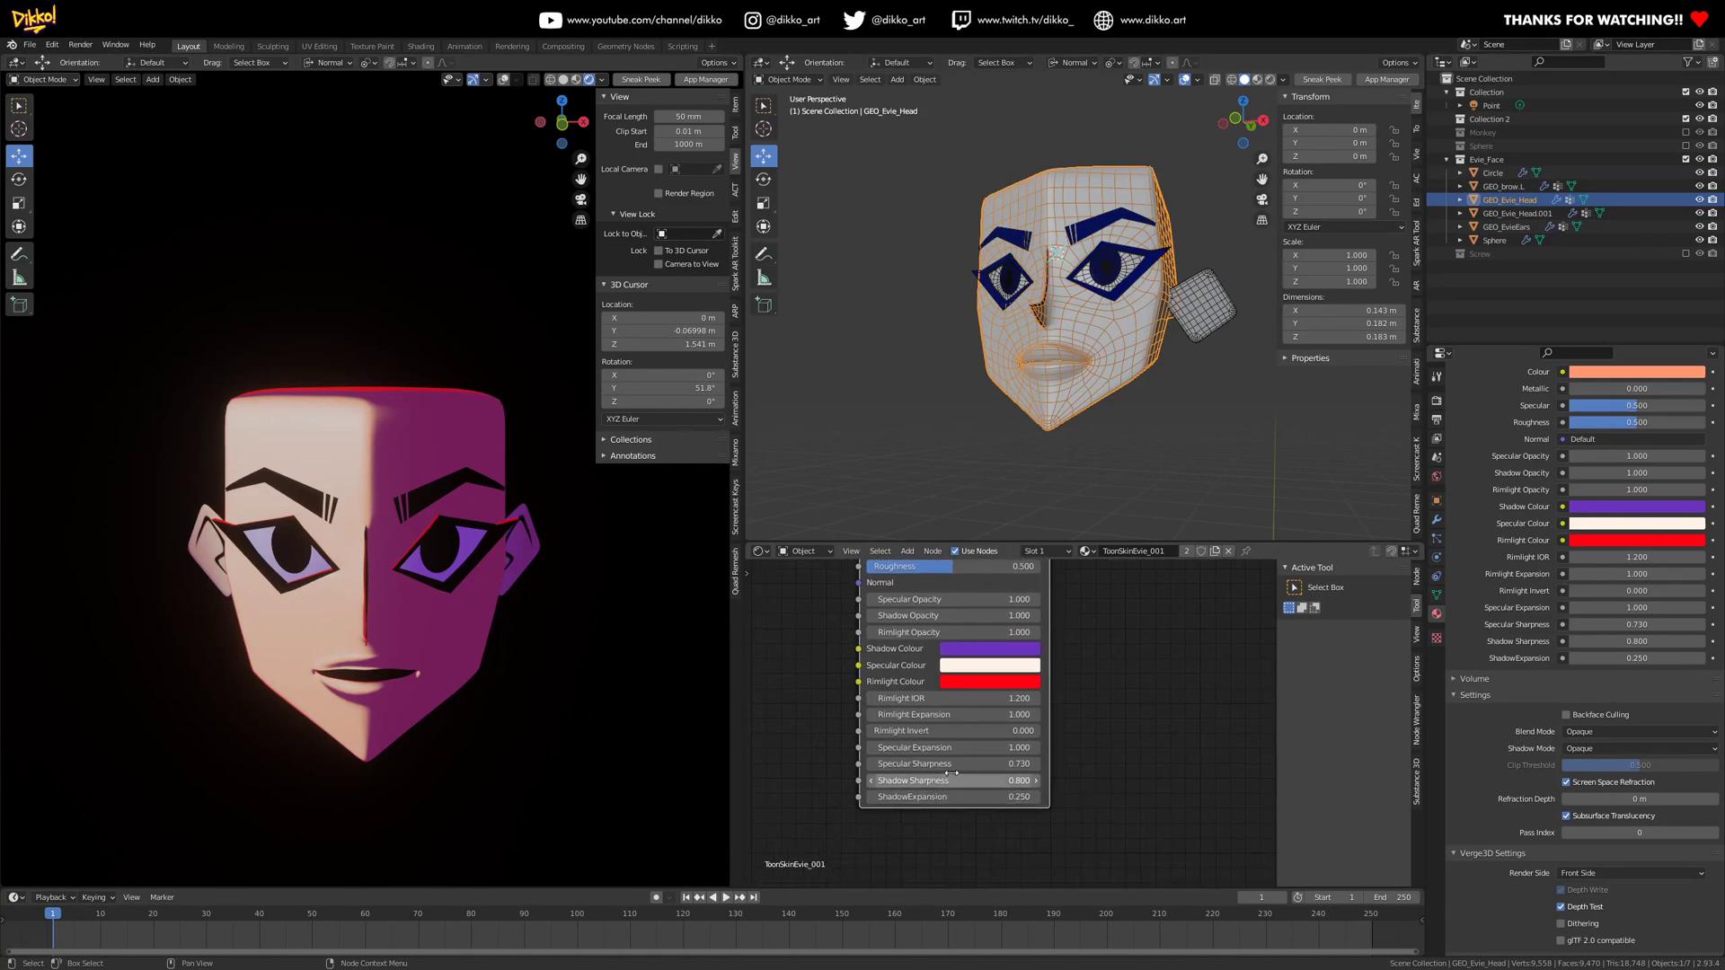
left_click_drag(932, 783, 951, 783)
middle_click_drag(492, 674, 439, 689)
scroll(442, 645, "down", 3)
scroll(999, 705, "up", 2)
- Change the SimpleToon V3.002 node's Shadow Colour to blue and view the shaded side of the head
middle_click_drag(1004, 698, 1004, 765)
scroll(1022, 734, "down", 1)
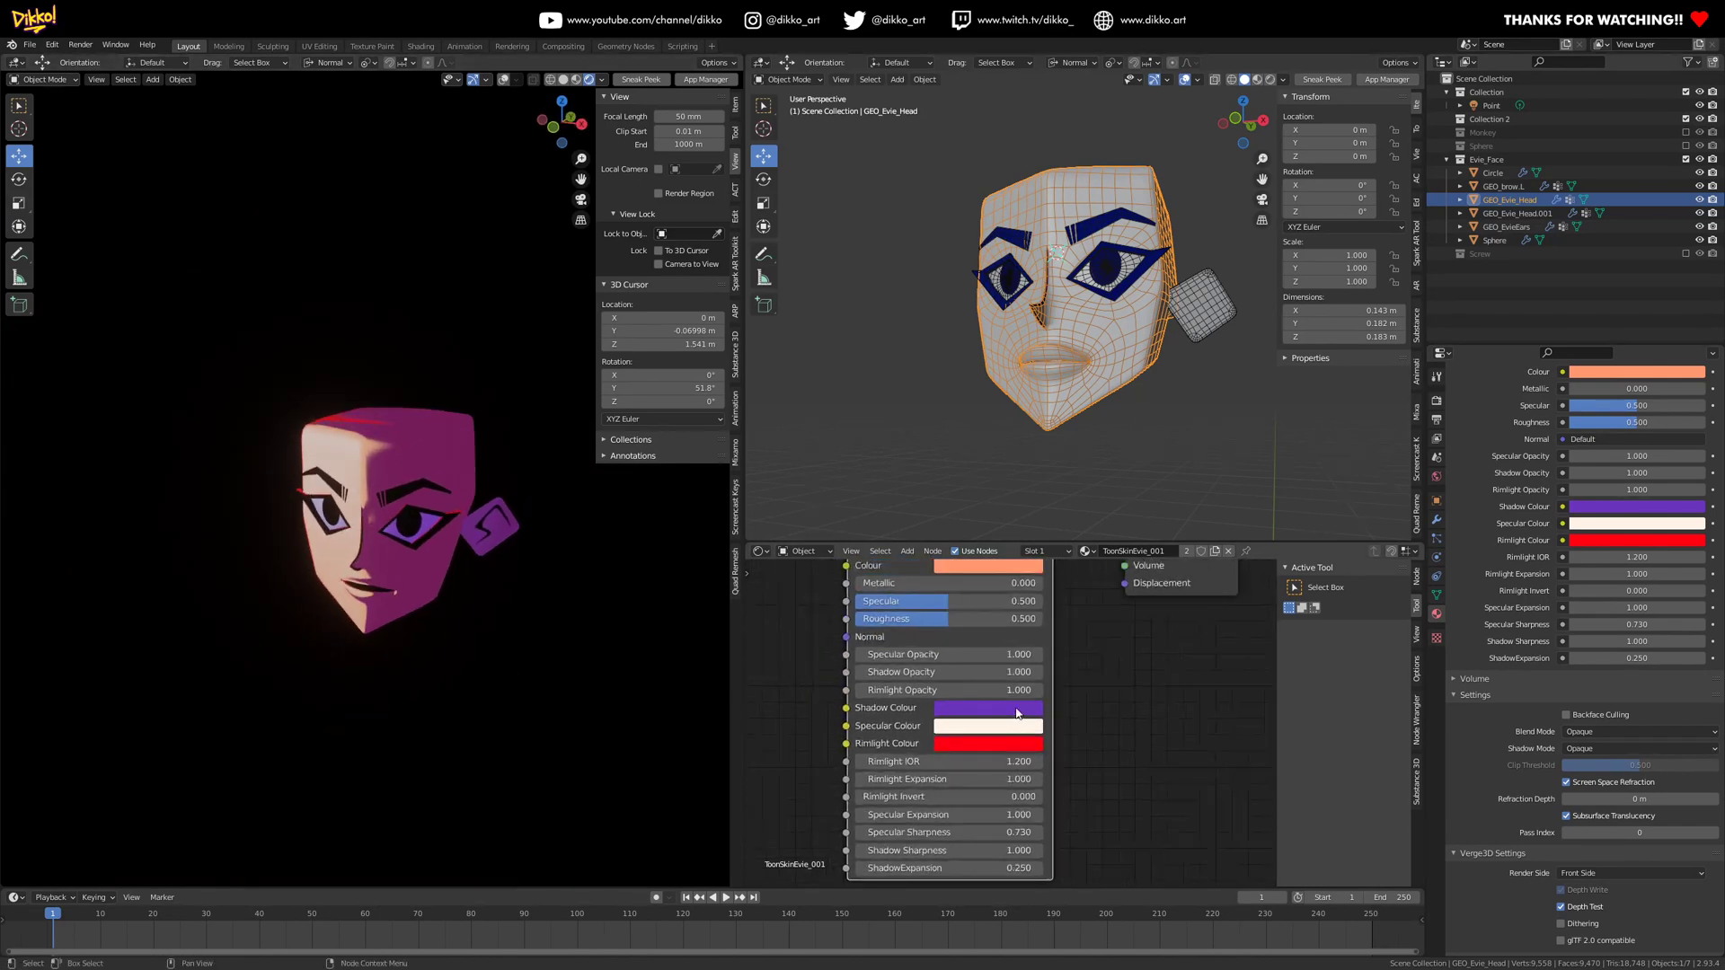
left_click(1015, 710)
left_click_drag(1000, 531, 1029, 492)
middle_click_drag(476, 575, 521, 600)
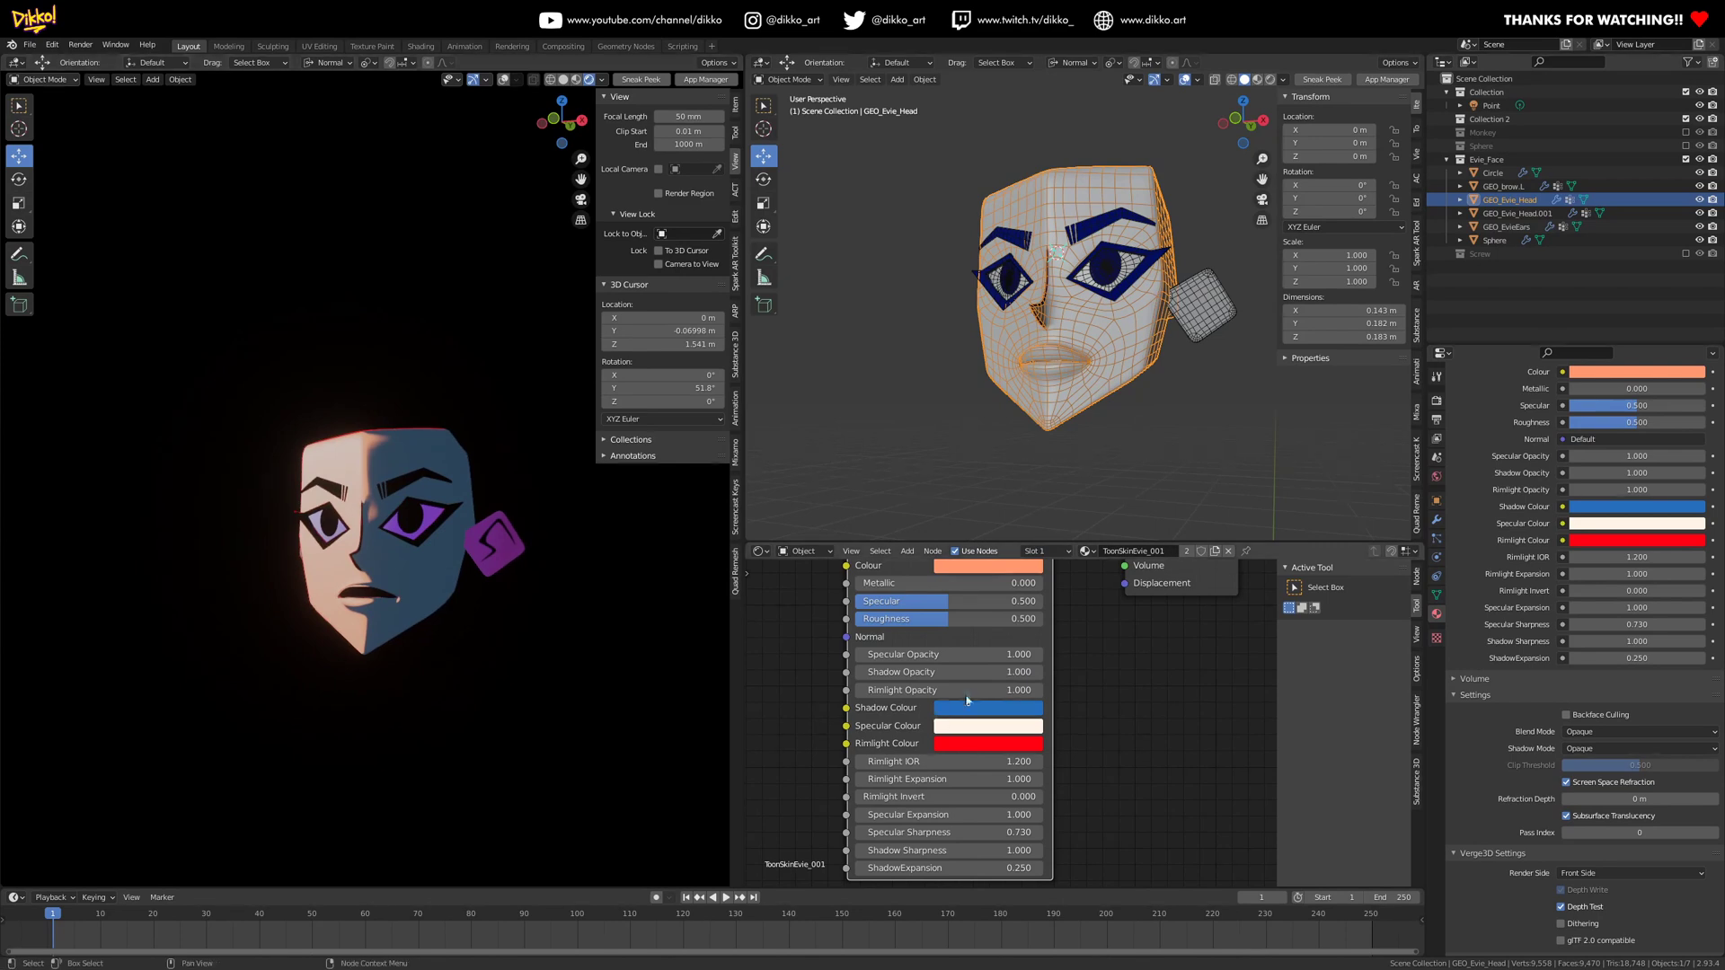
middle_click_drag(629, 620, 558, 617)
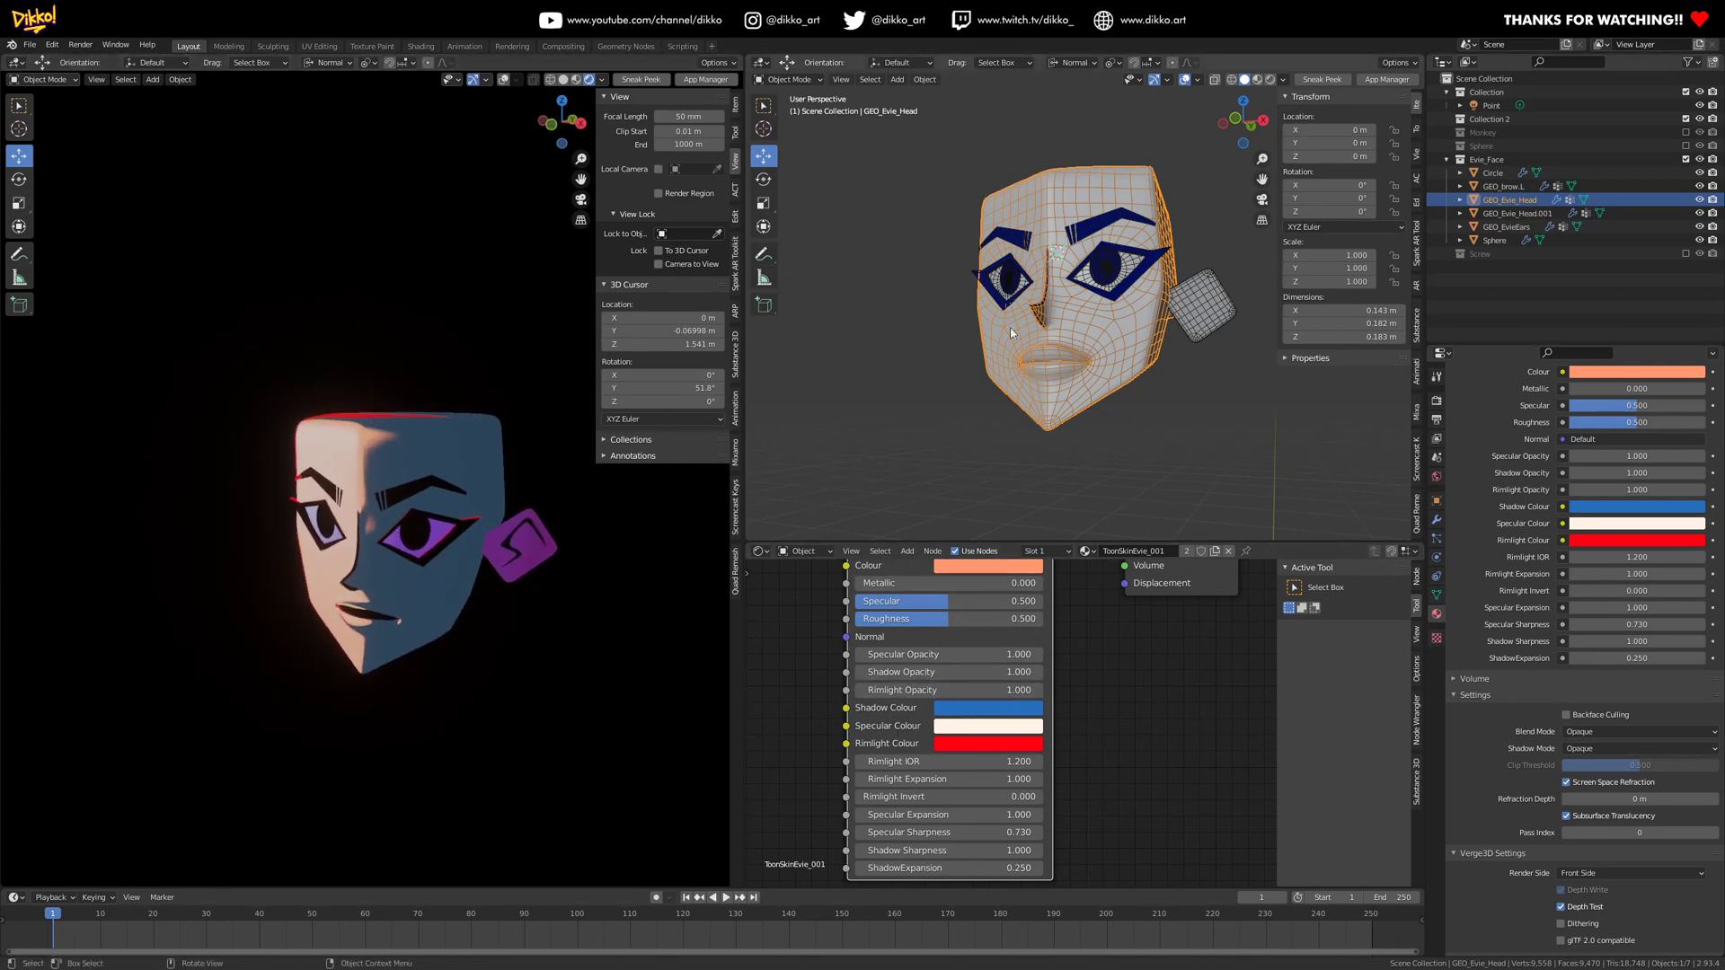
- Change the SimpleToon V3.002 node's Rimlight Colour to pale green with hue 0.332, saturation 0.434 and value 1.000
scroll(934, 755, "up", 1)
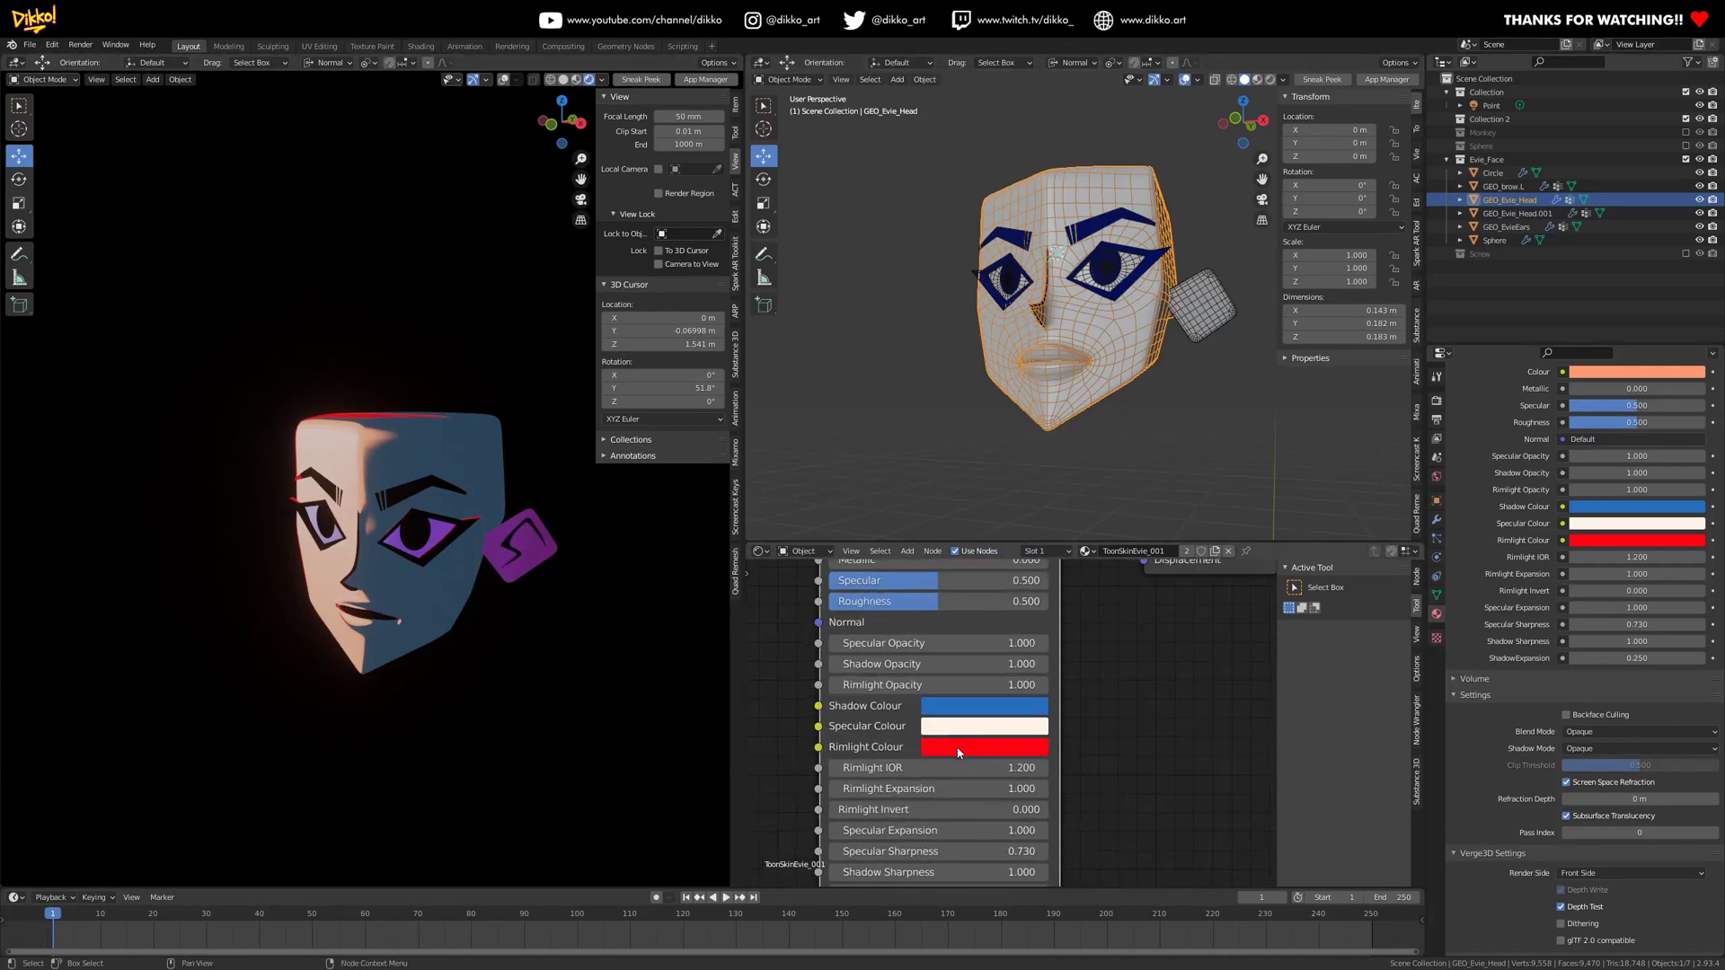
middle_click_drag(629, 665, 503, 629)
left_click(950, 745)
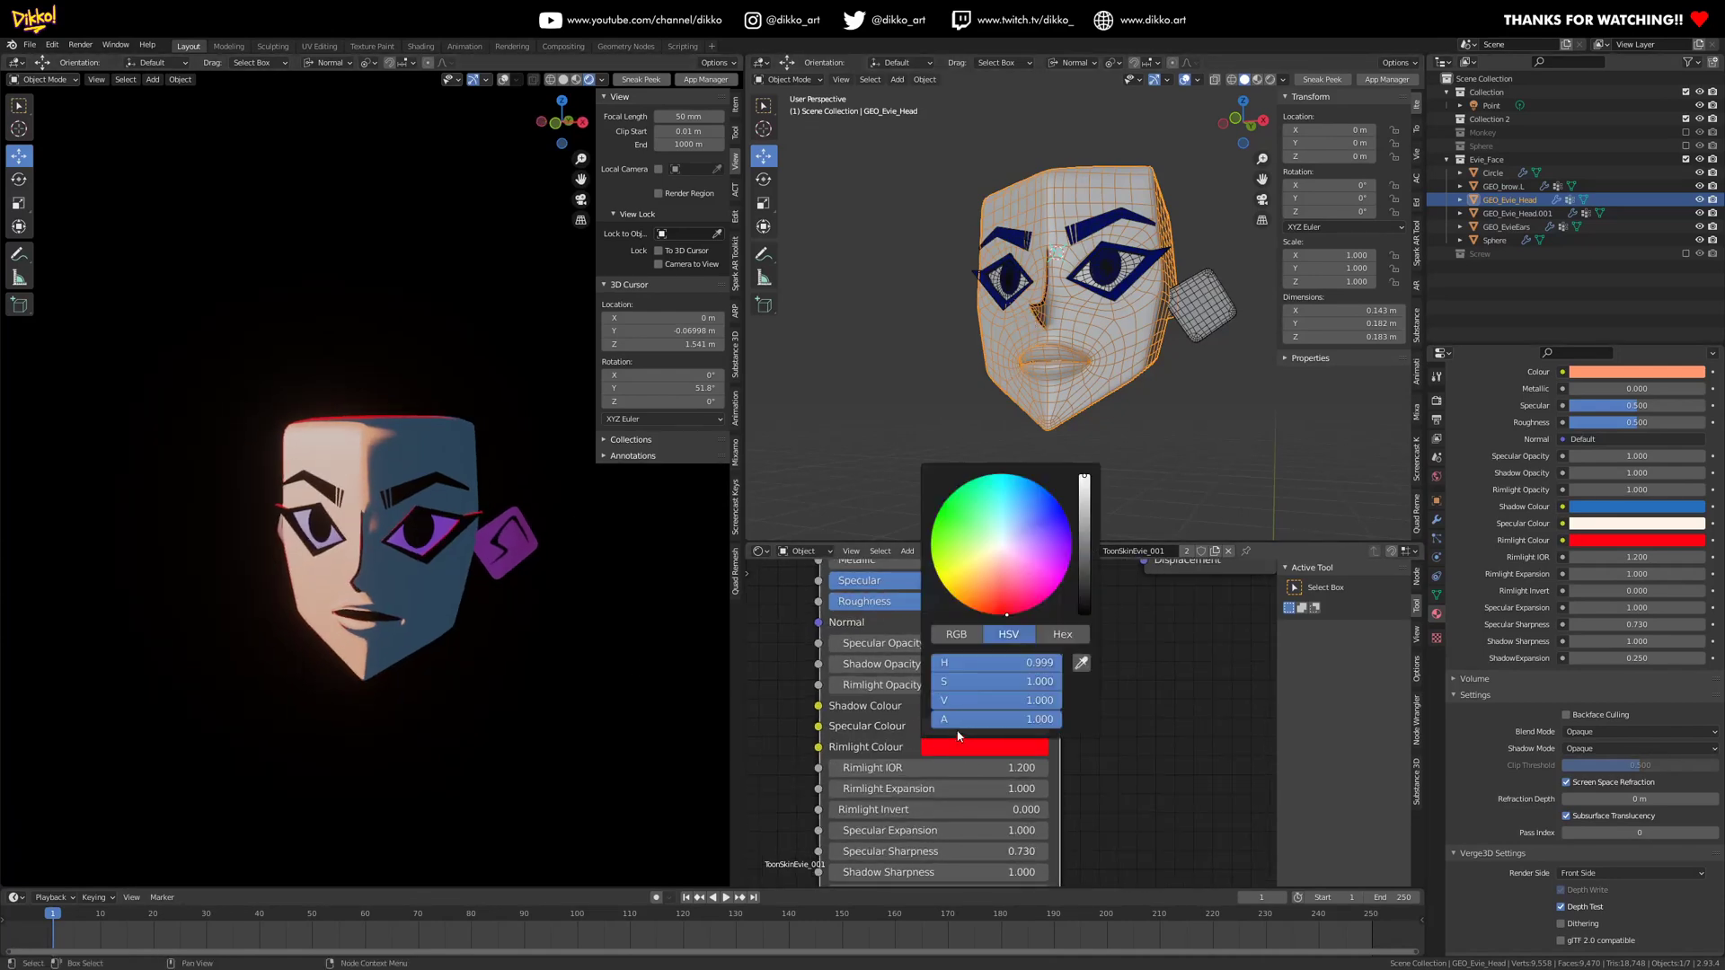
left_click_drag(985, 564, 985, 538)
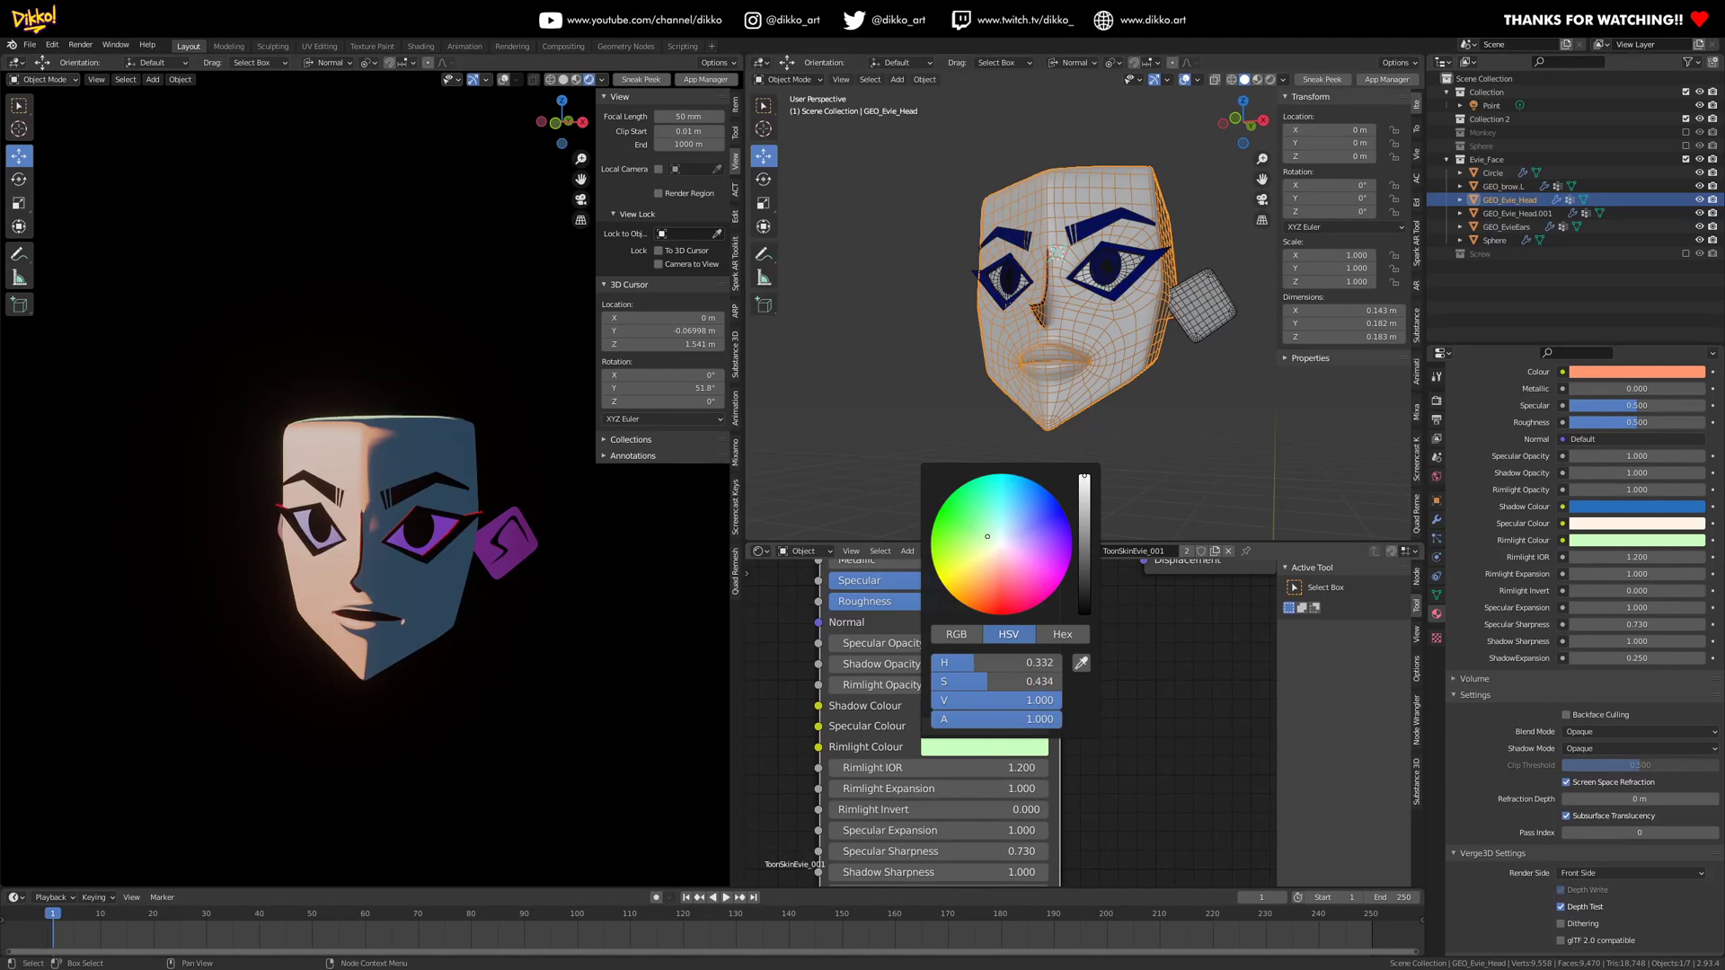
middle_click_drag(337, 628, 373, 589)
scroll(893, 702, "up", 1)
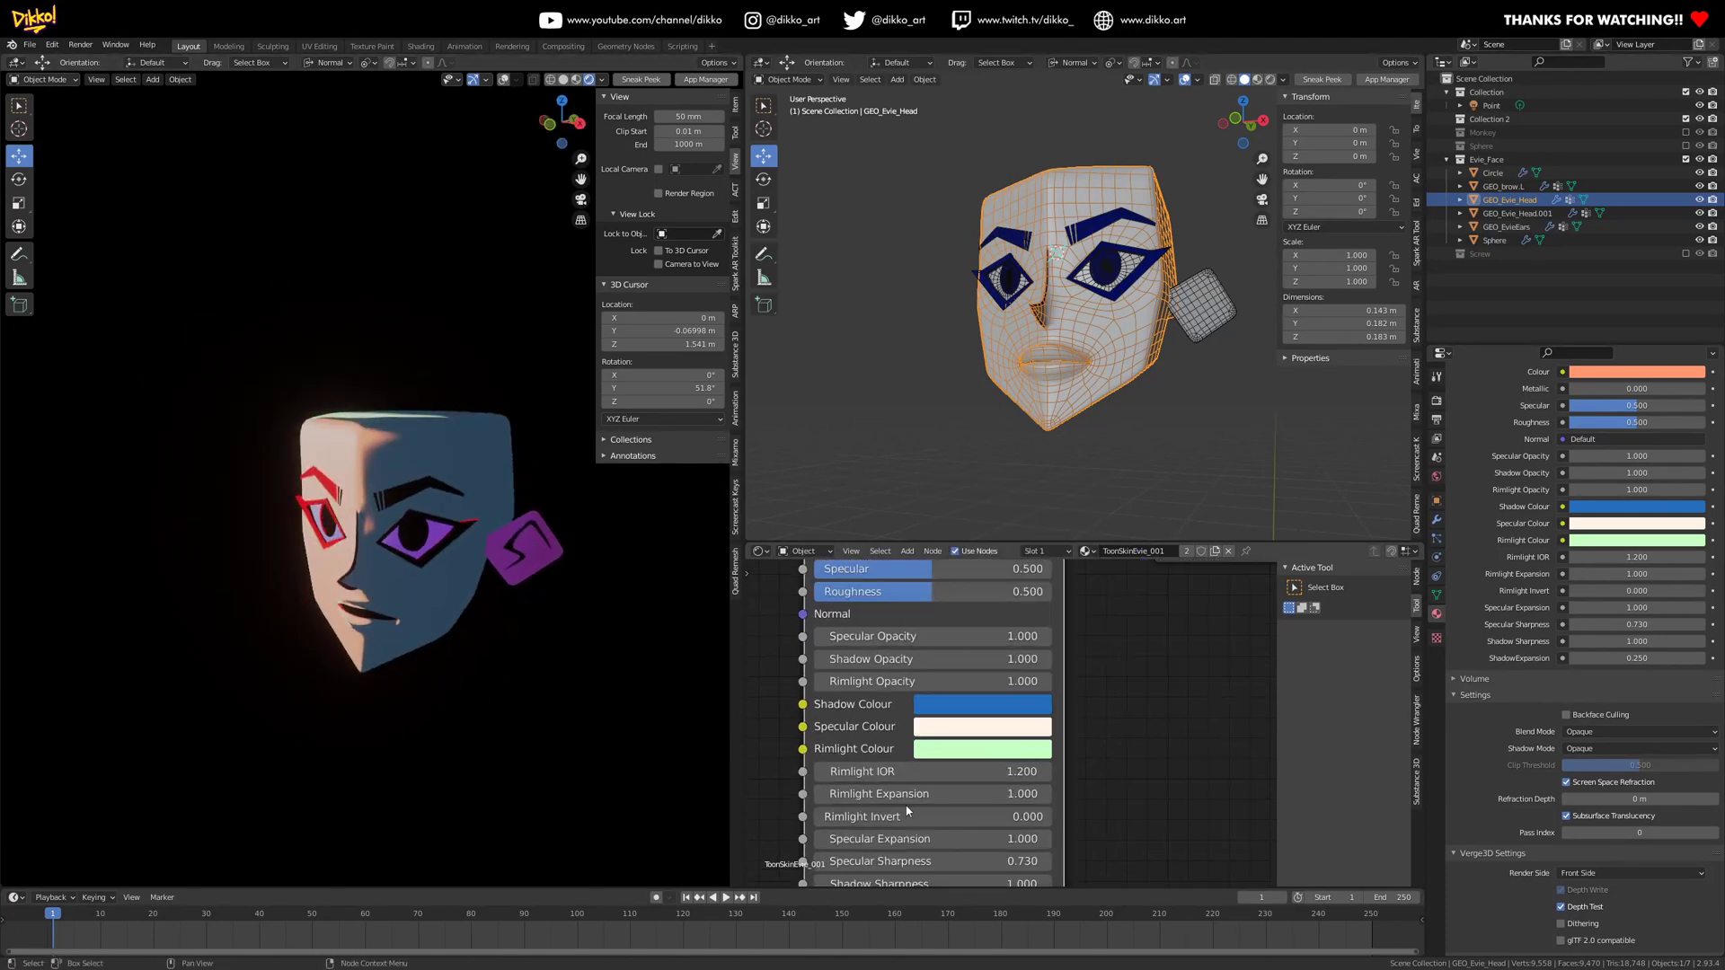
- Try a Rimlight IOR of 2.030 on the SimpleToon V3.002 node, settle on 1.430, and check the rim from both sides
left_click_drag(908, 780, 979, 780)
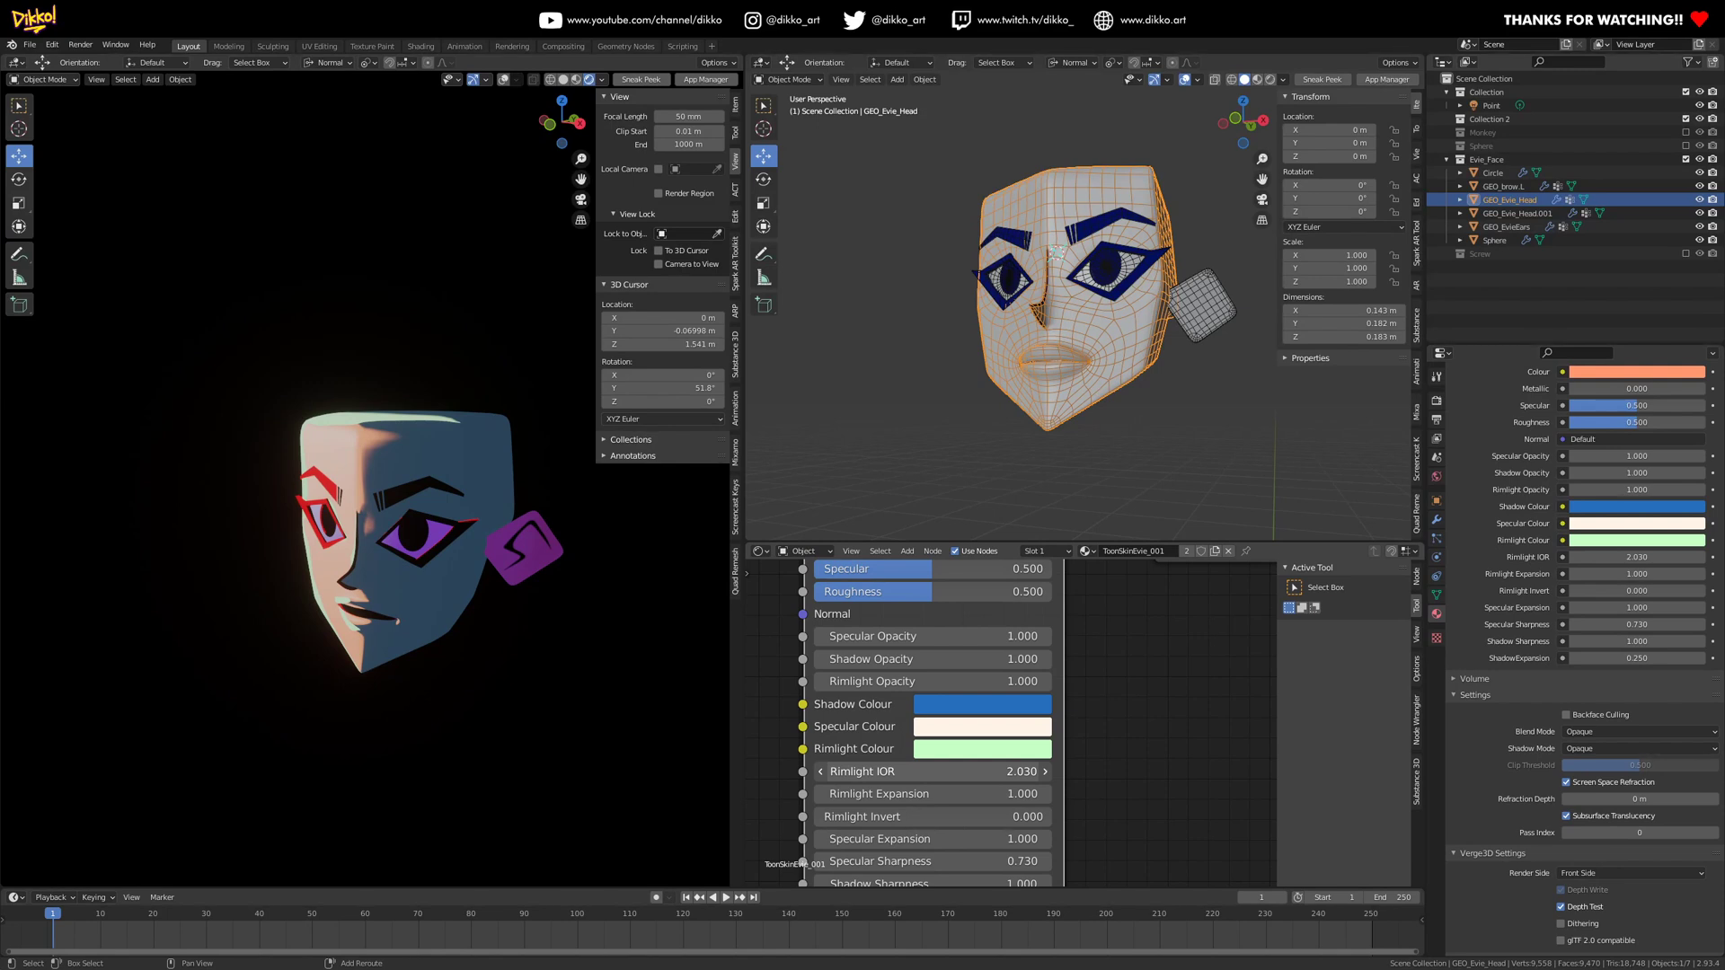
middle_click_drag(381, 695, 504, 655)
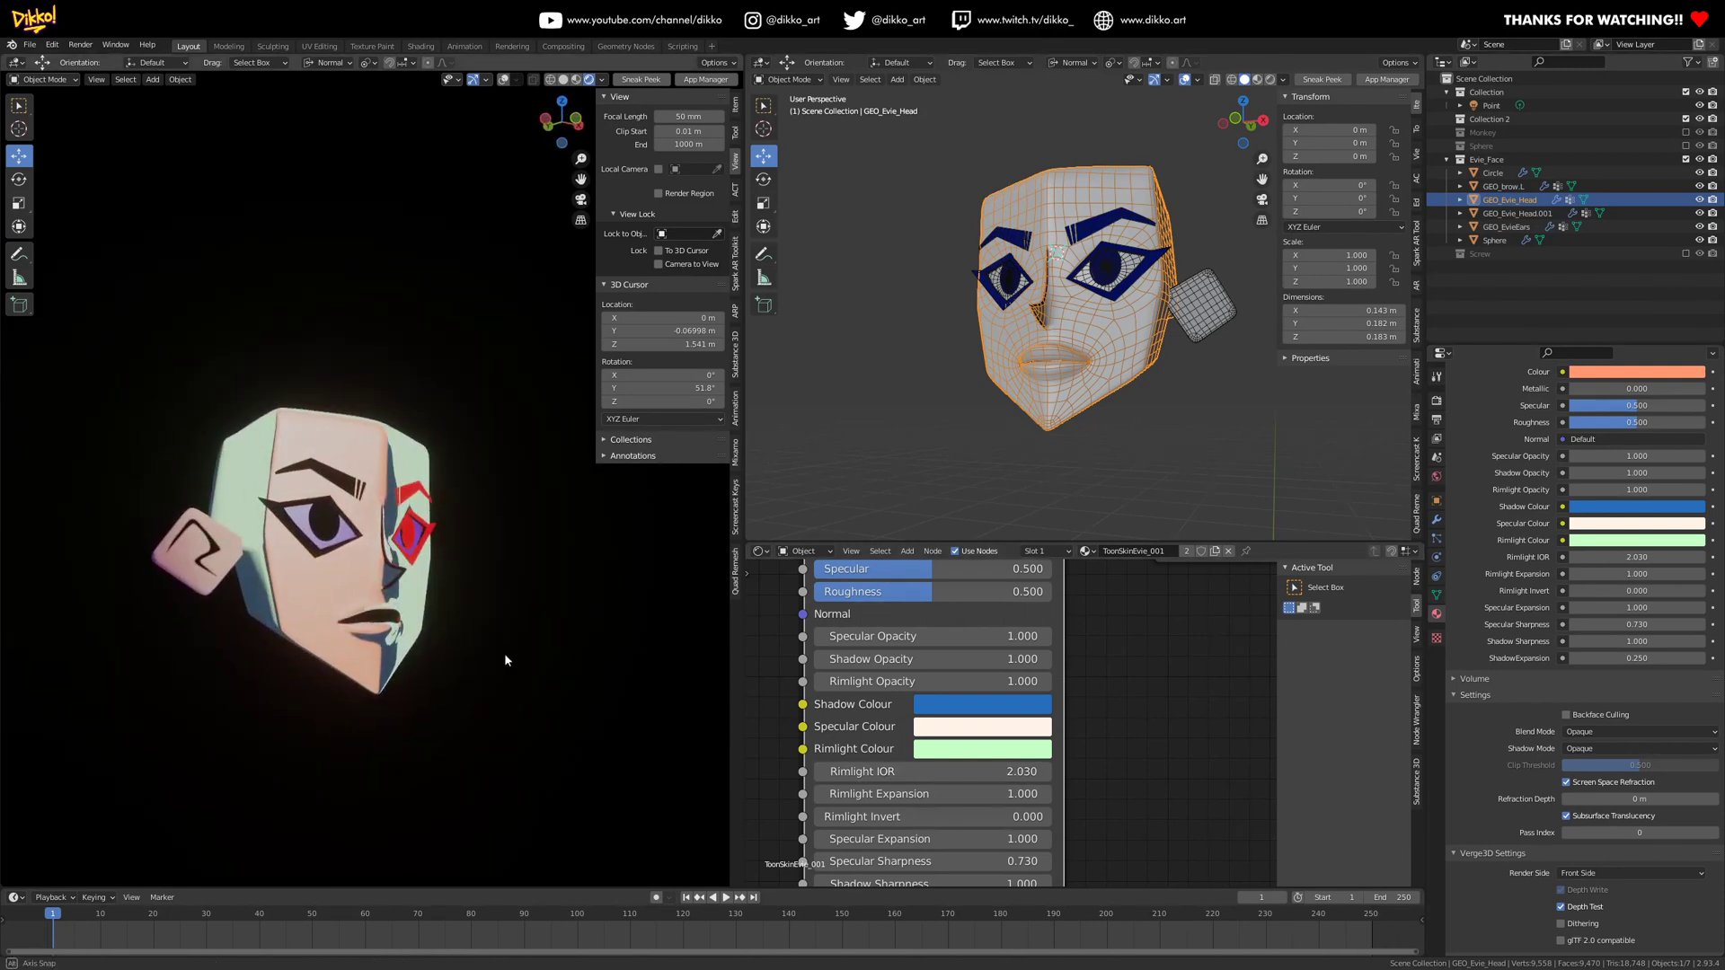
left_click_drag(934, 771, 918, 771)
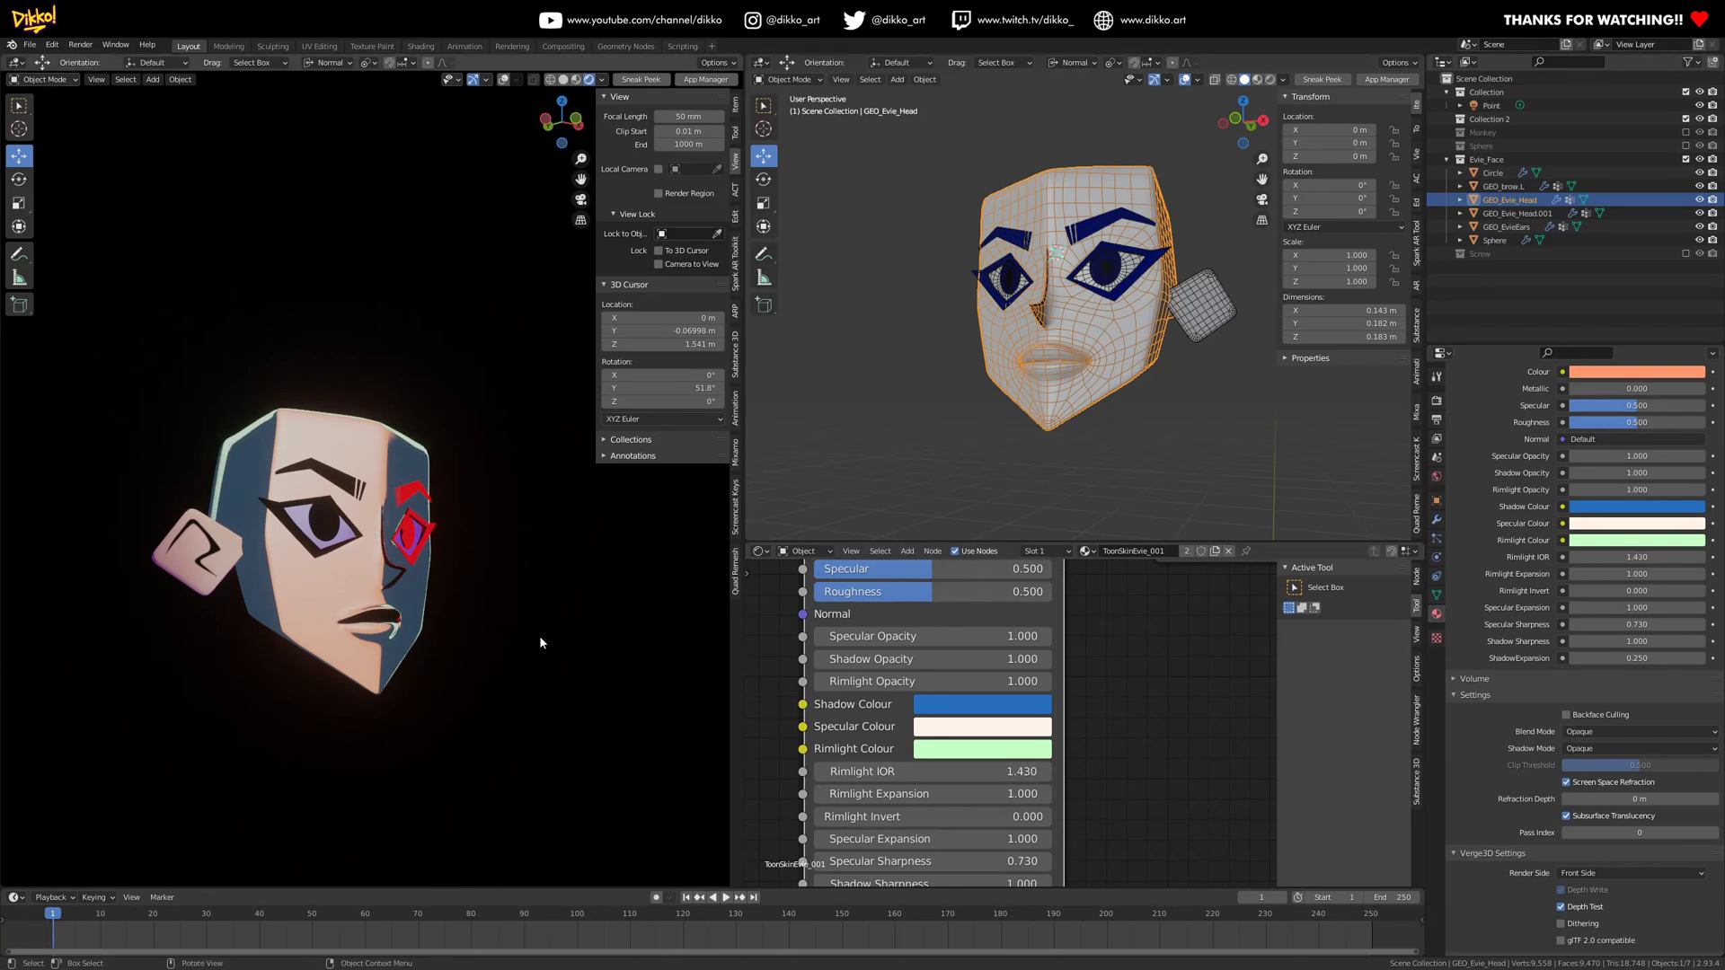
middle_click_drag(601, 674, 390, 632)
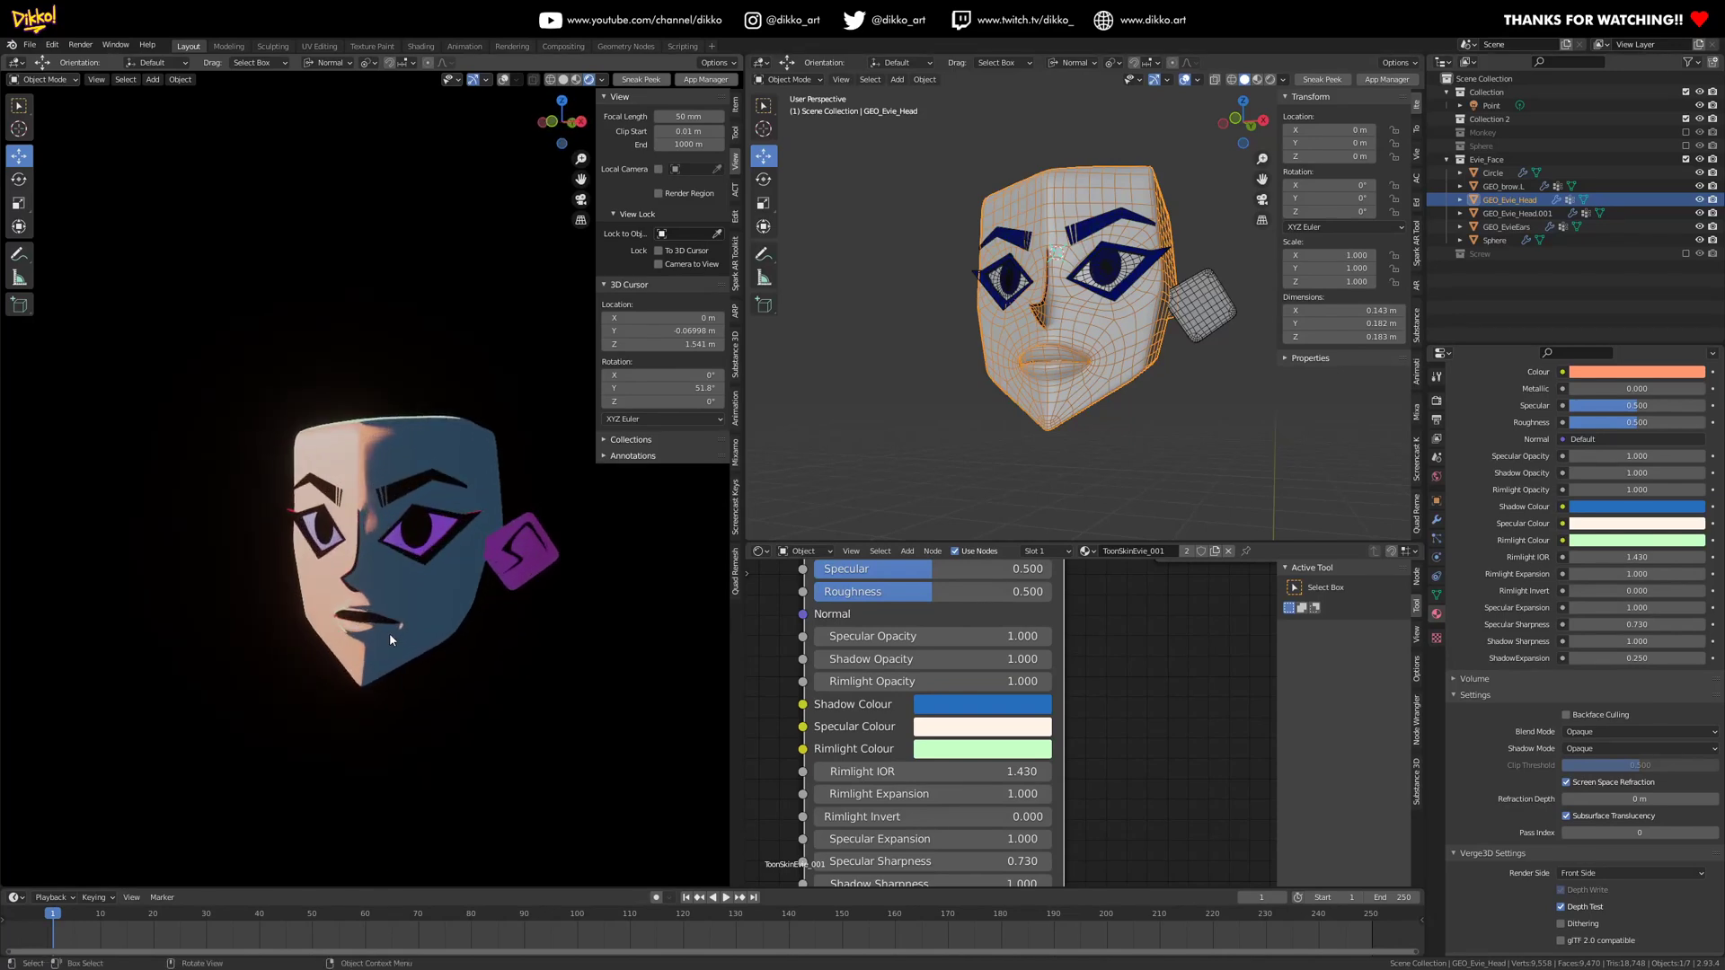
scroll(1011, 727, "down", 2)
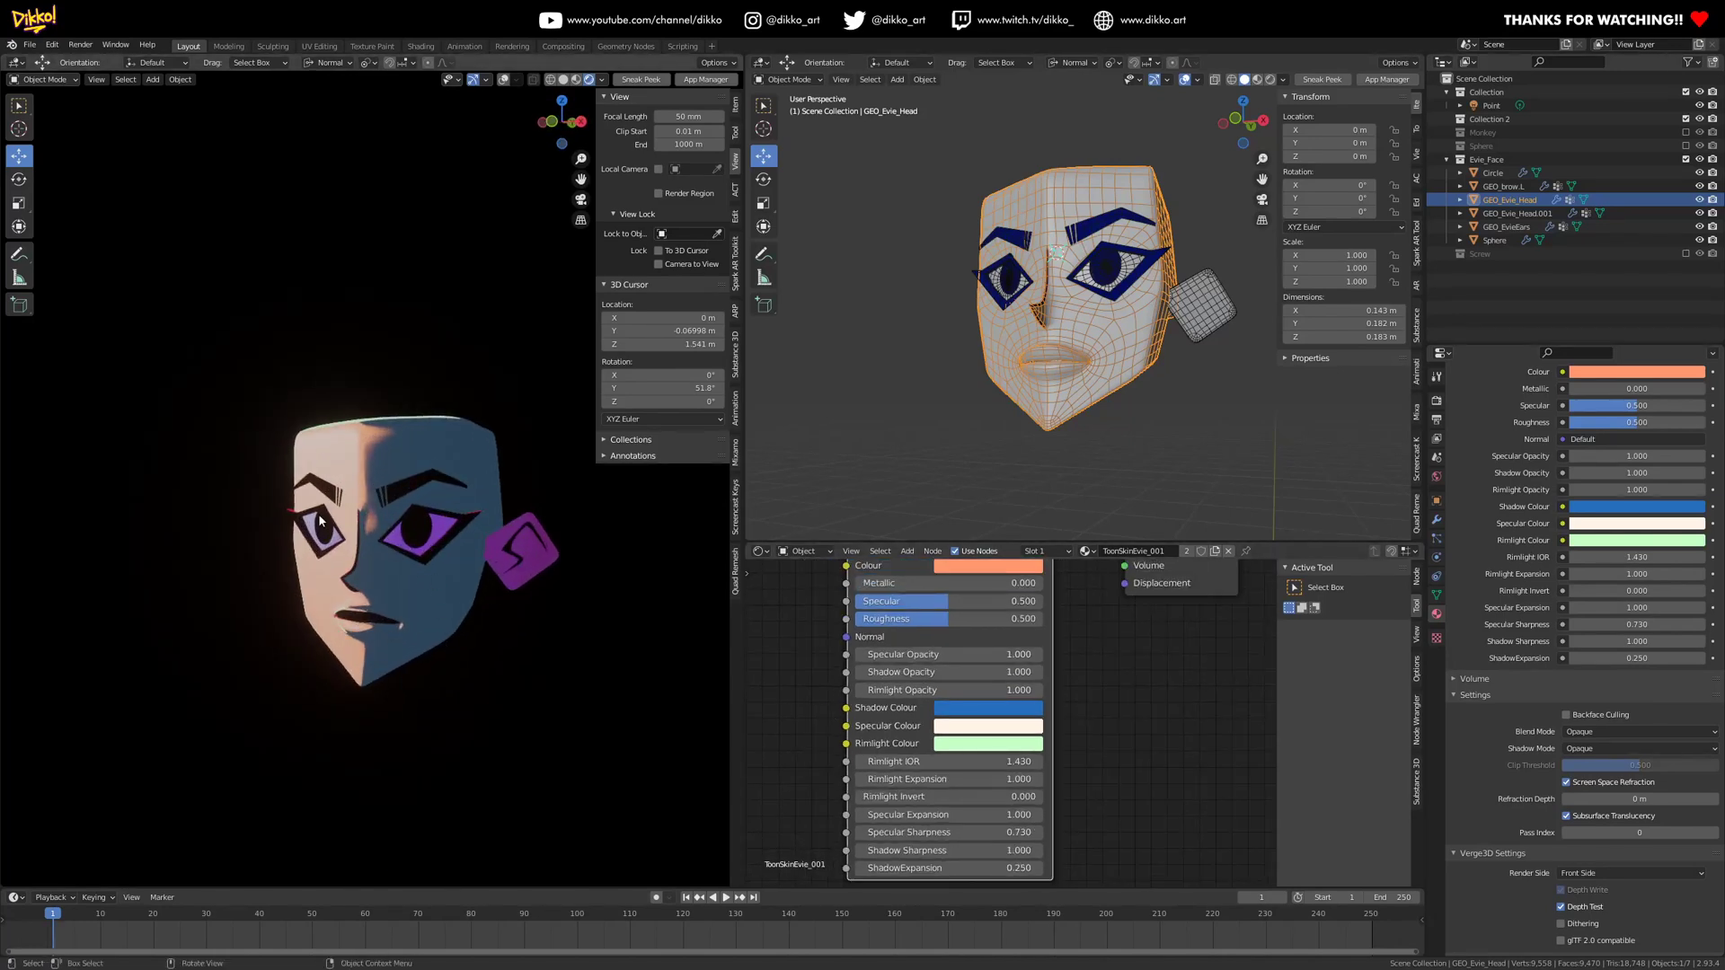
- Examine the head's nose, cheek and eye areas up close in both the rendered view and the wireframe view
scroll(320, 520, "up", 3)
middle_click_drag(279, 548, 336, 685)
scroll(1020, 370, "up", 5)
middle_click_drag(1021, 371, 1071, 385)
scroll(1071, 385, "up", 2)
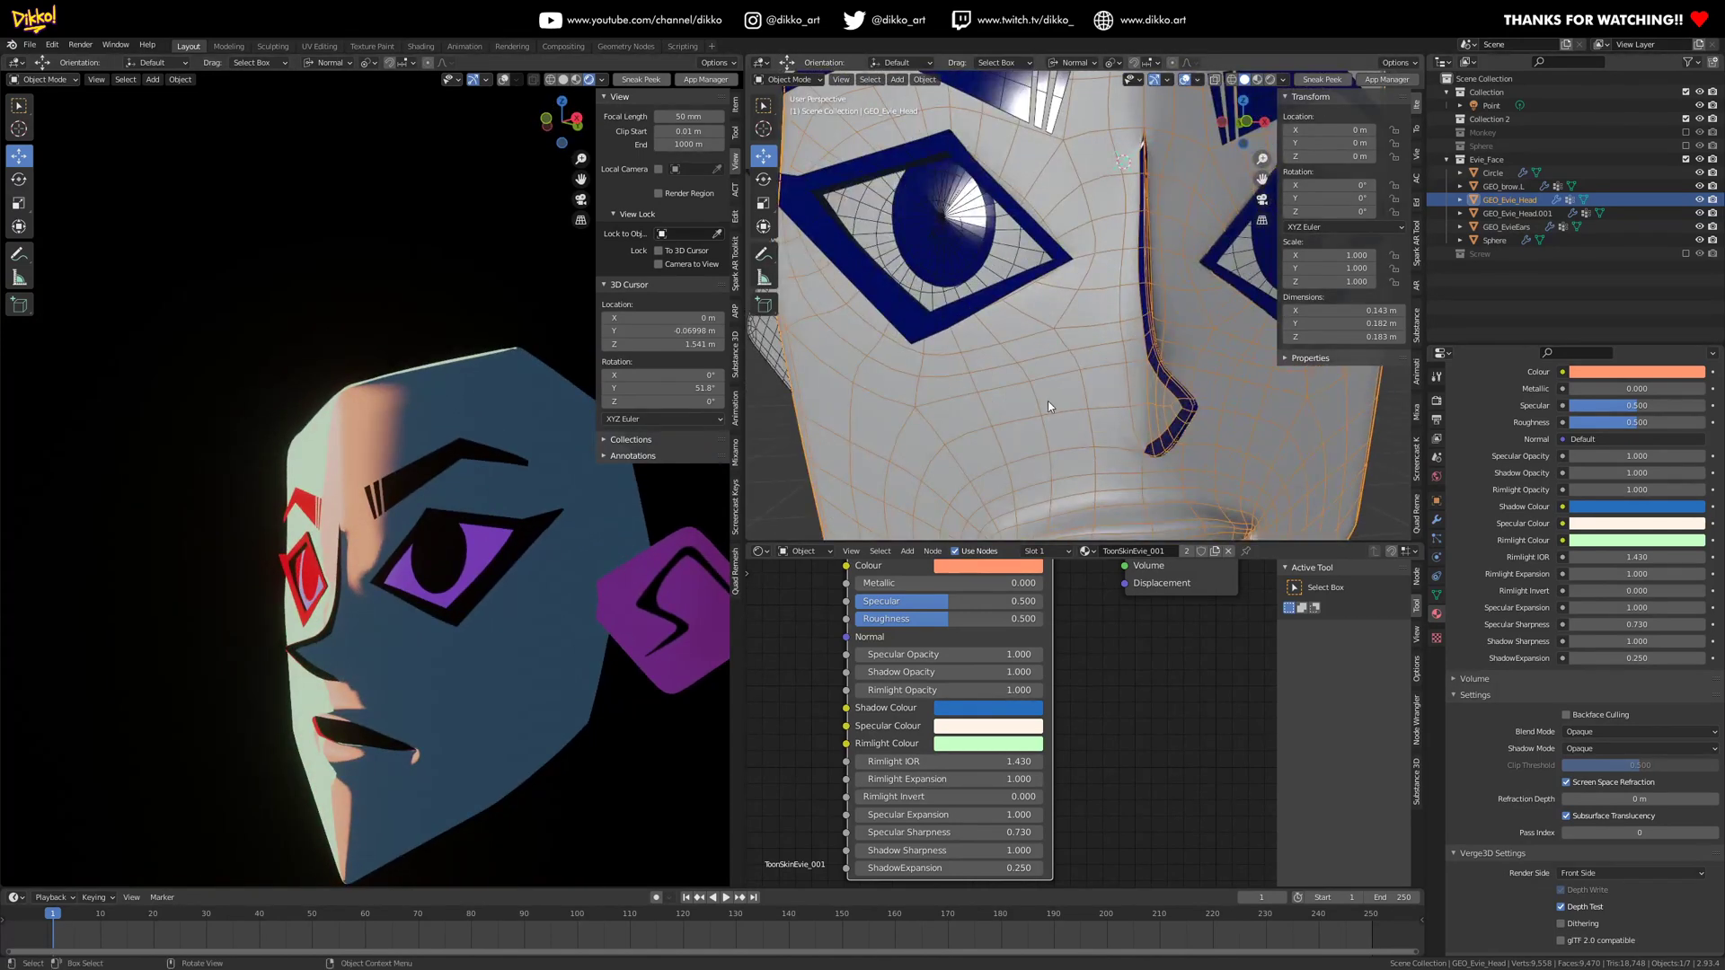
scroll(1047, 401, "down", 3)
mouse_move(304, 658)
middle_mouse_down()
mouse_move(460, 671)
mouse_move(289, 676)
middle_mouse_up()
scroll(1114, 355, "up", 3)
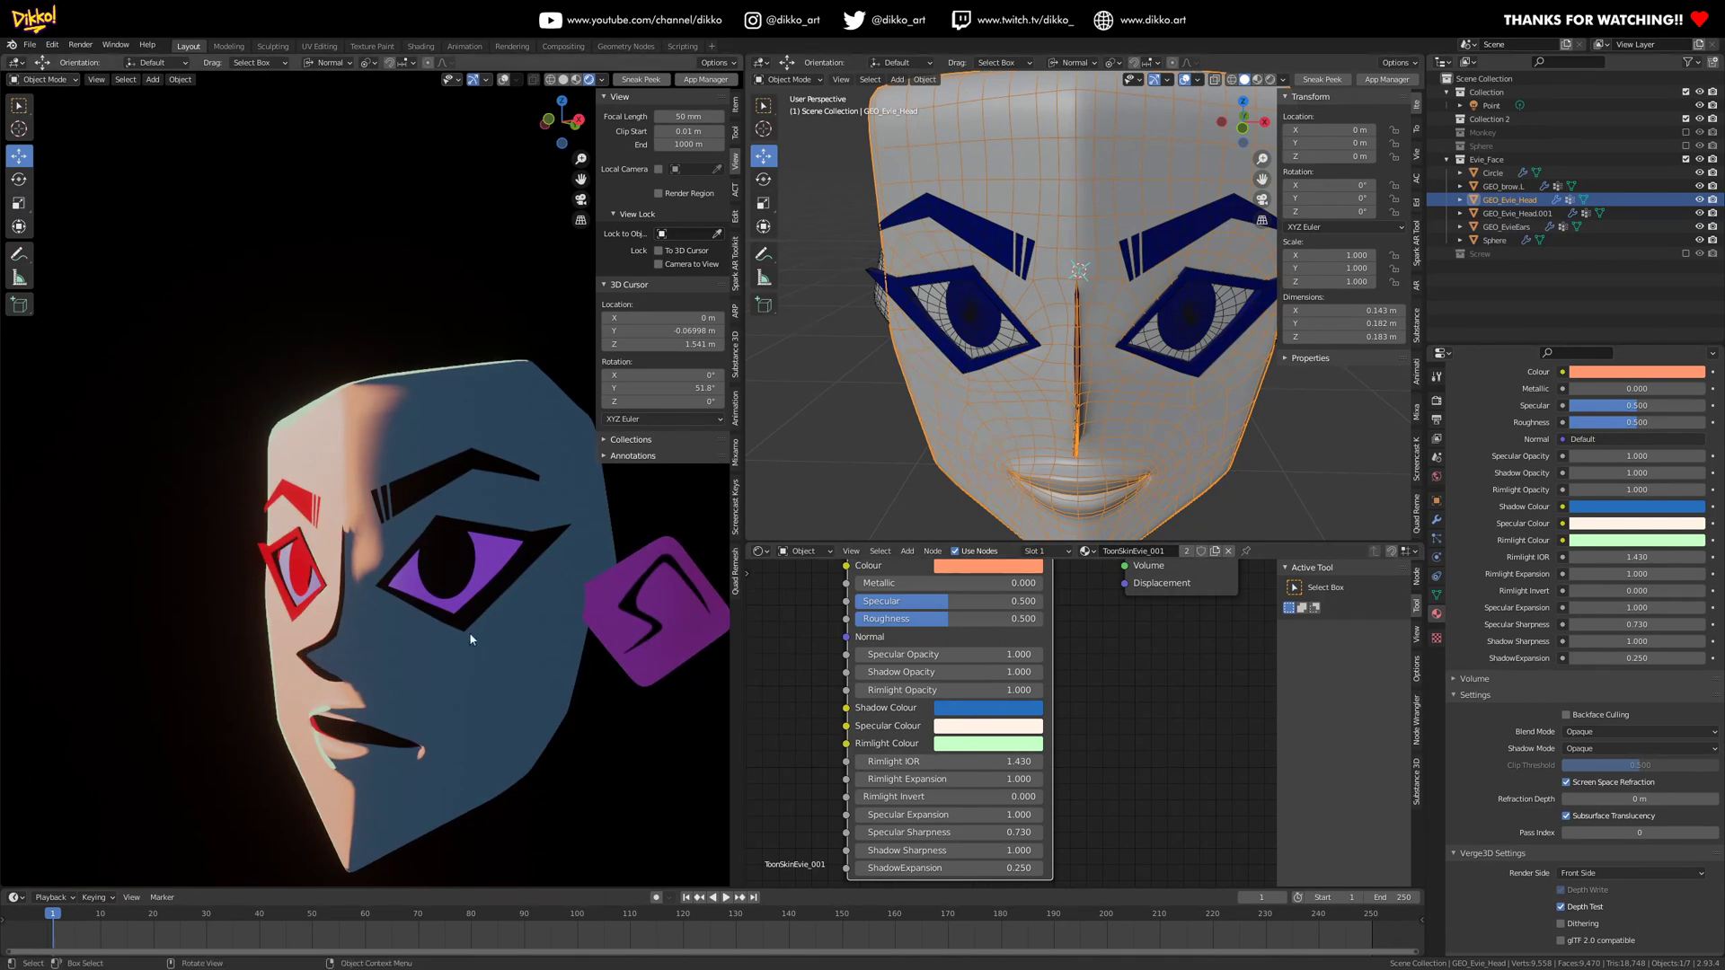
- Inspect the modifier stack of the head mesh and compare it with the rendered shading from the front
scroll(1110, 395, "down", 3)
middle_click_drag(1117, 399, 1083, 402)
left_click(1155, 428)
left_click(1163, 409)
left_click(1437, 524)
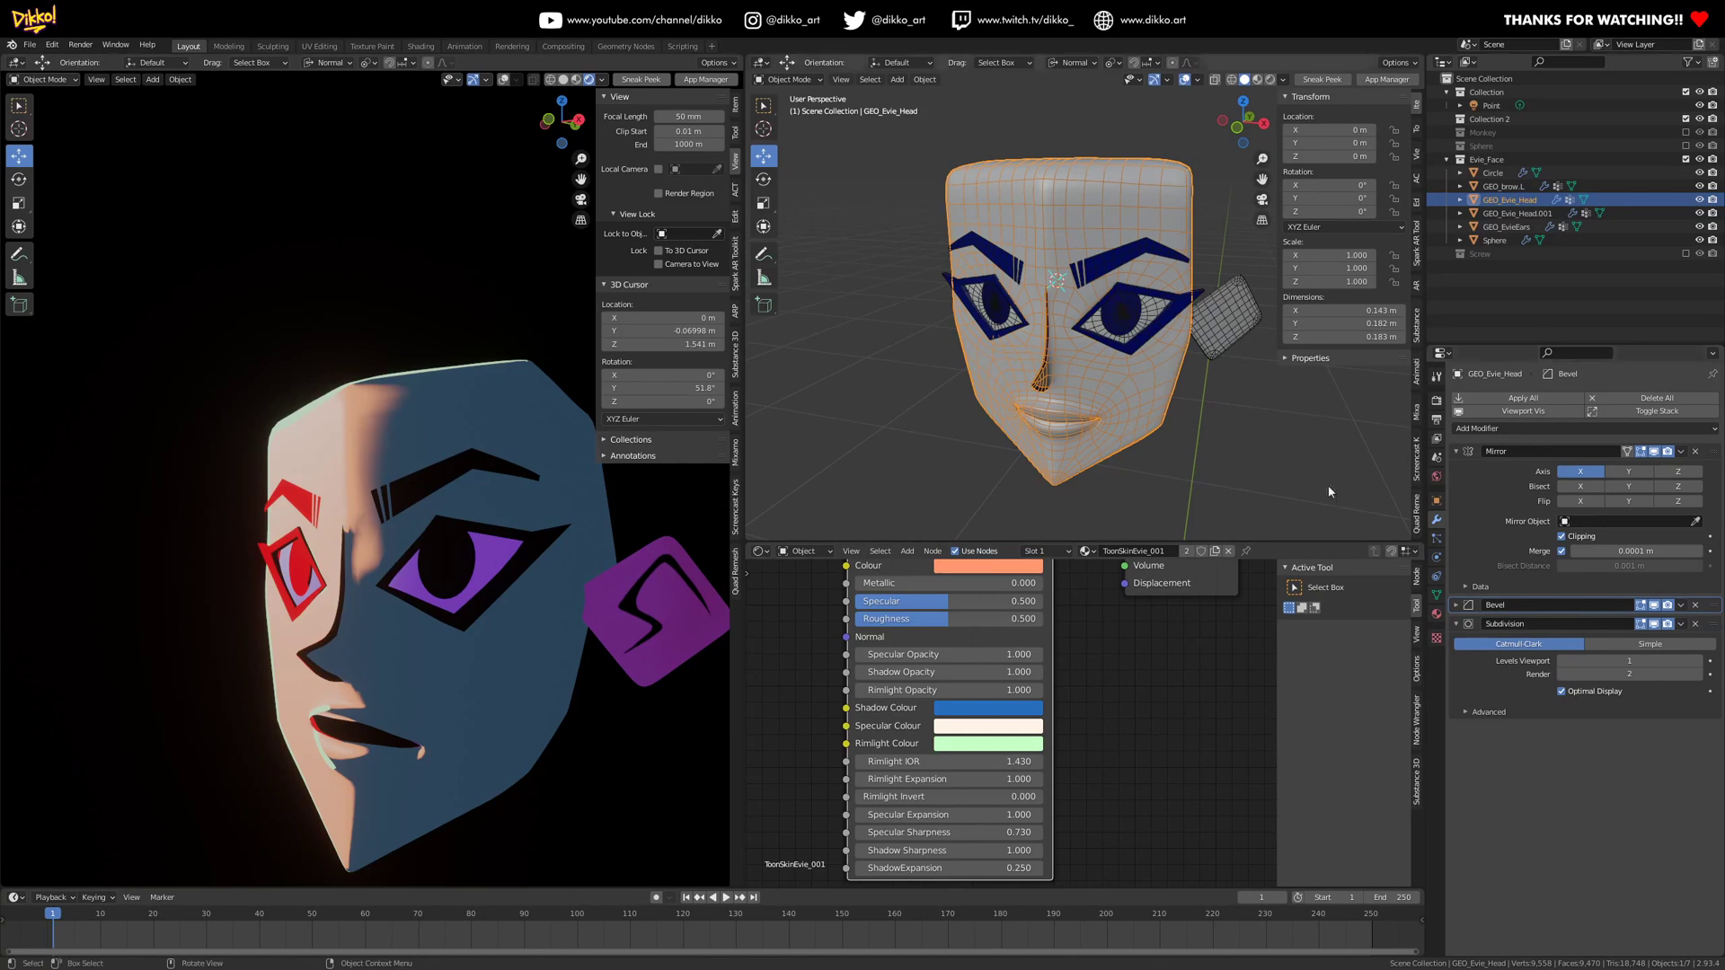
middle_click_drag(363, 670, 392, 697)
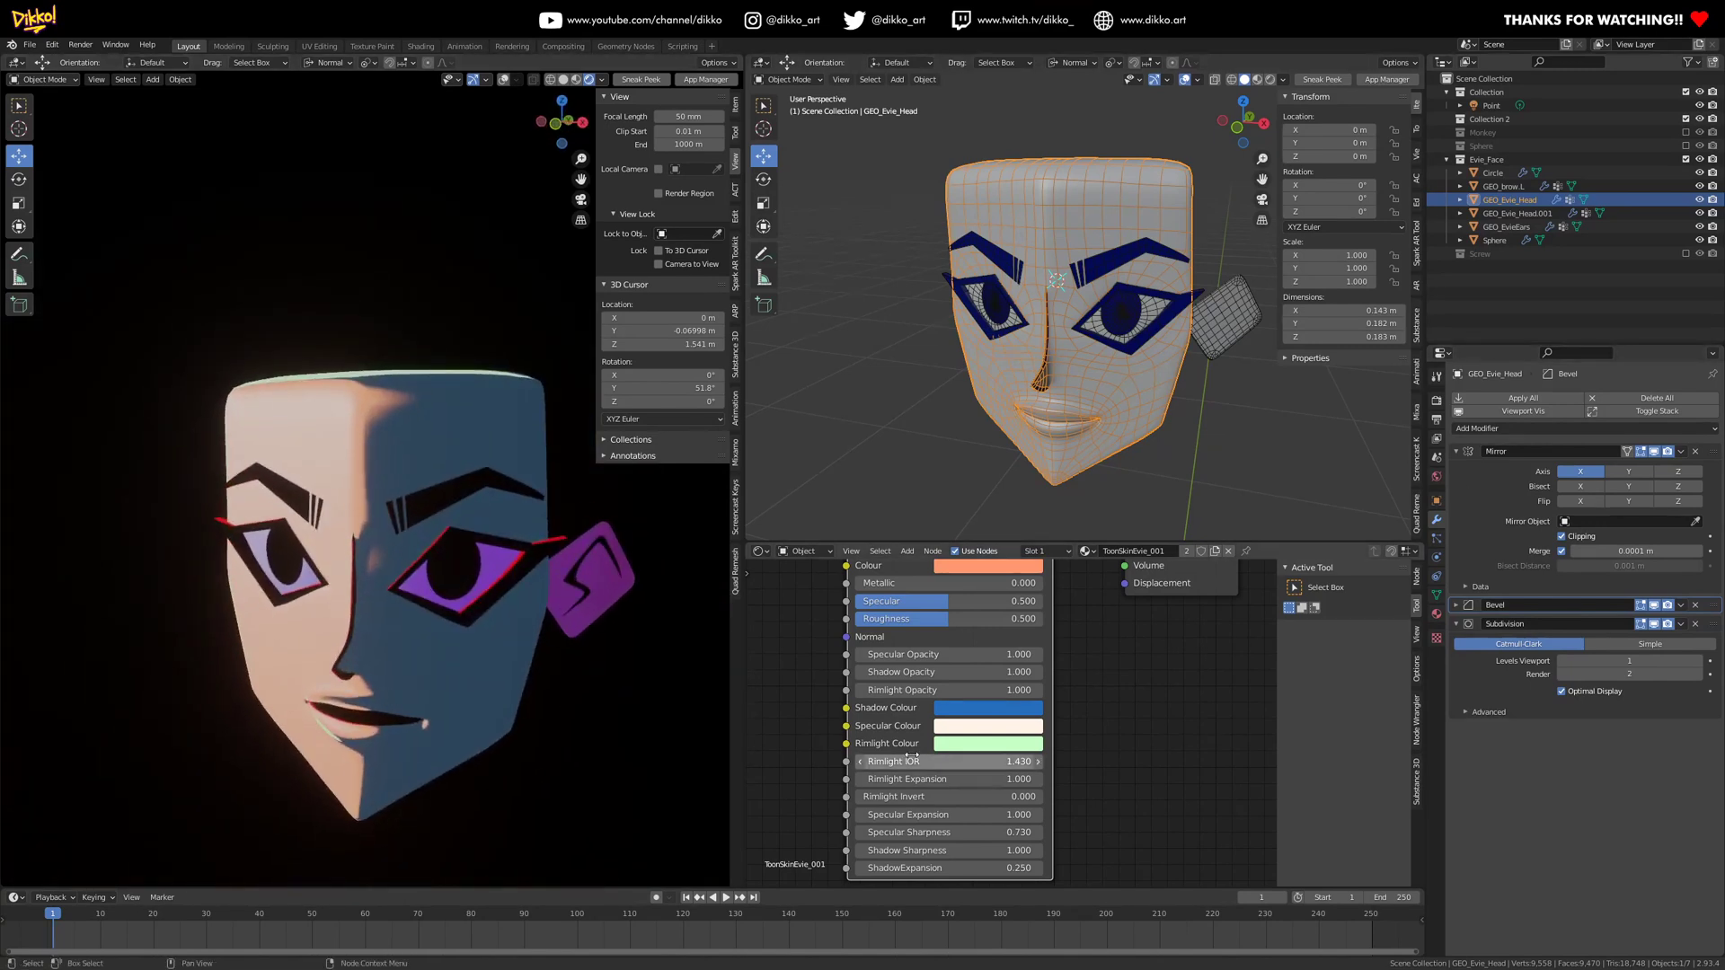
- Select the point light and move it about 0.11 m along the Y axis toward the head
scroll(474, 628, "down", 5)
scroll(988, 361, "down", 6)
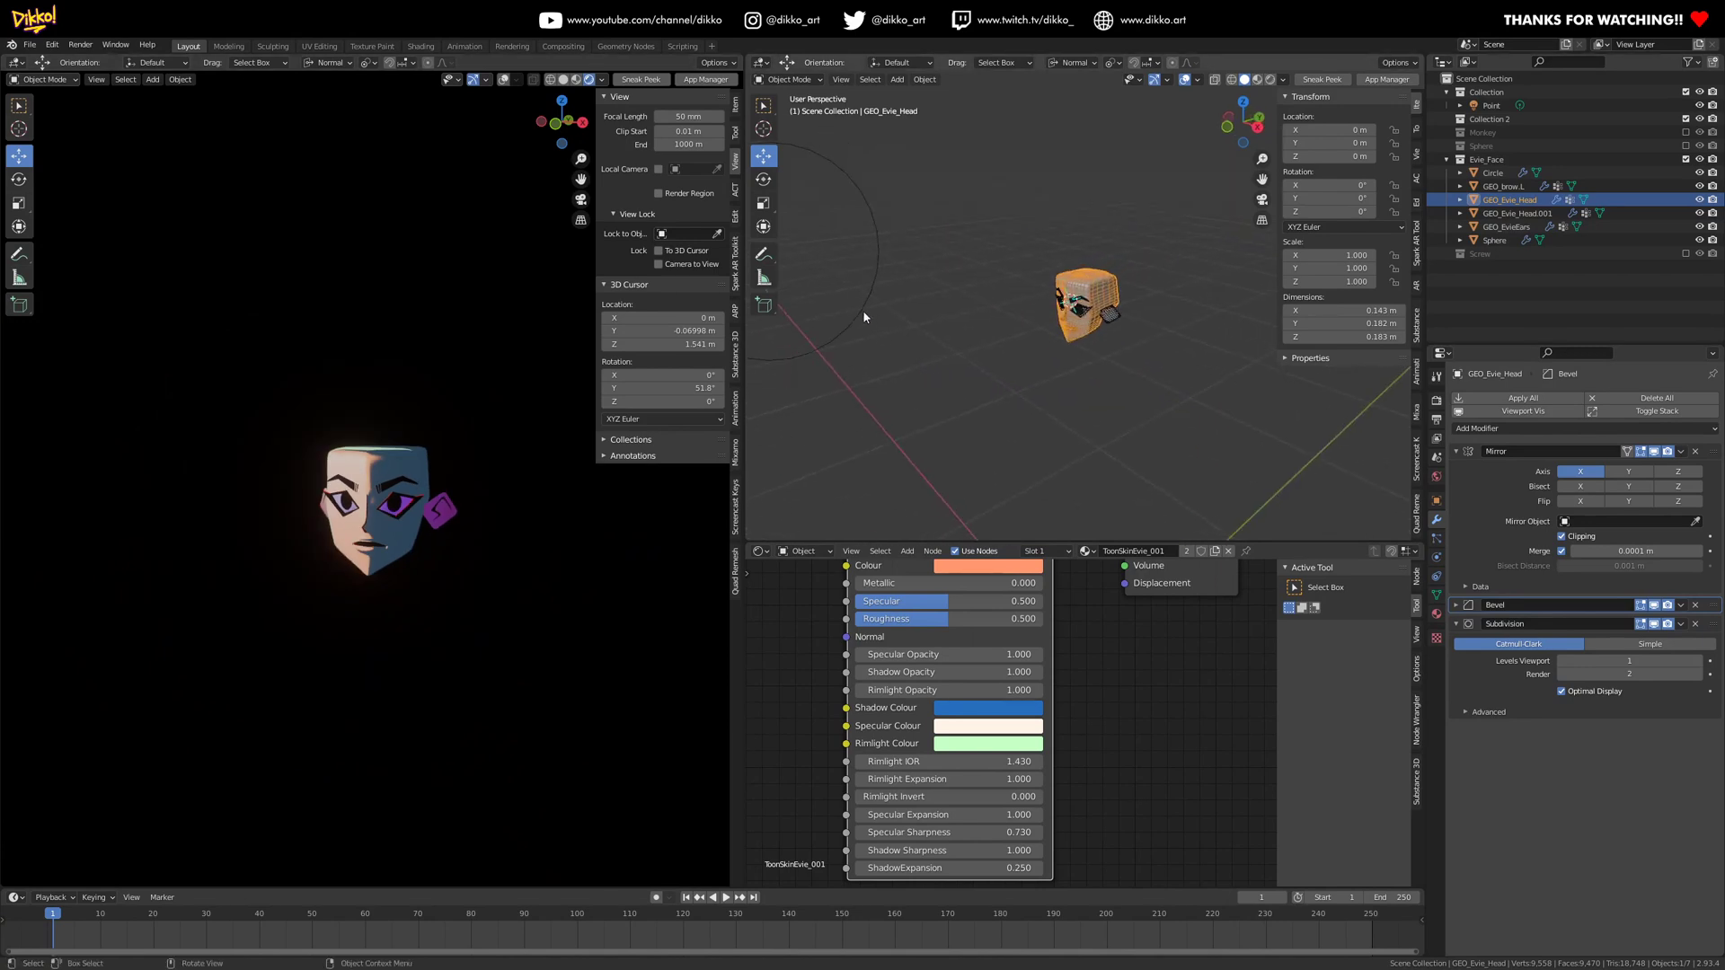
middle_click_drag(863, 310, 945, 365)
left_click(871, 330)
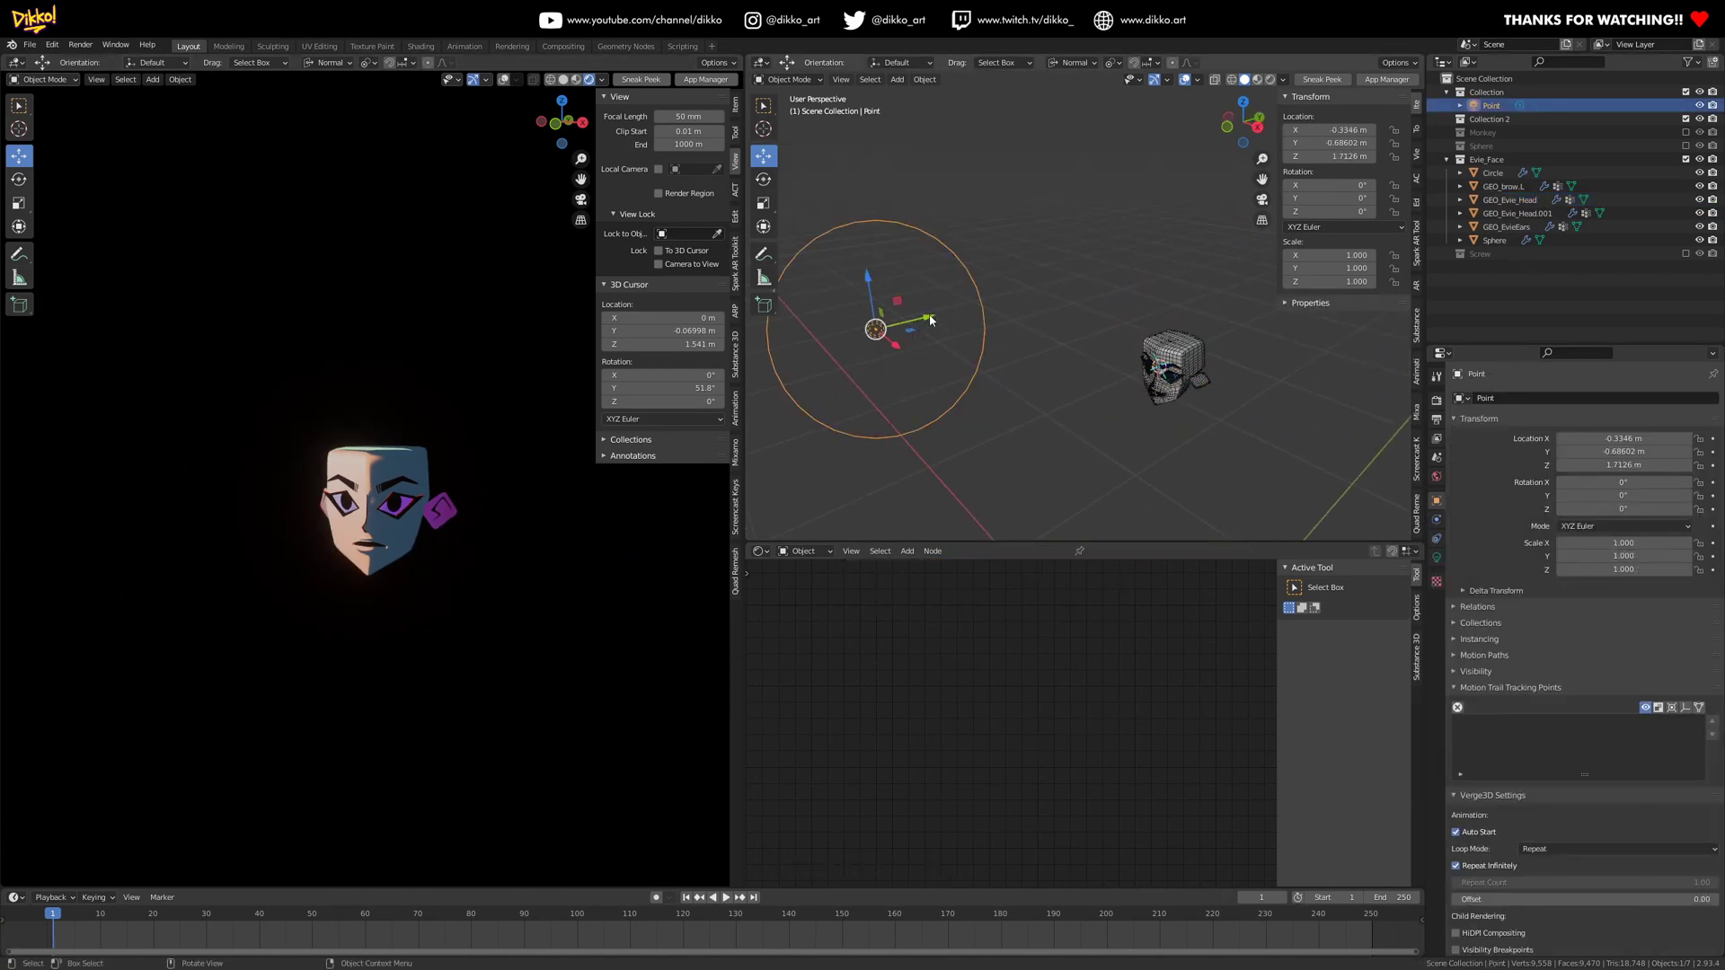
key("g")
key("y")
key("y")
left_click(1015, 302)
- Move the point light about 0.10 m along the X axis and check the lighting on the front of the face
middle_click_drag(1014, 303, 1067, 390)
left_click_drag(1064, 391, 1062, 392)
middle_click_drag(1062, 391, 1008, 334)
scroll(410, 555, "up", 3)
middle_click_drag(472, 558, 539, 525)
scroll(1230, 431, "up", 4)
scroll(1231, 431, "down", 5)
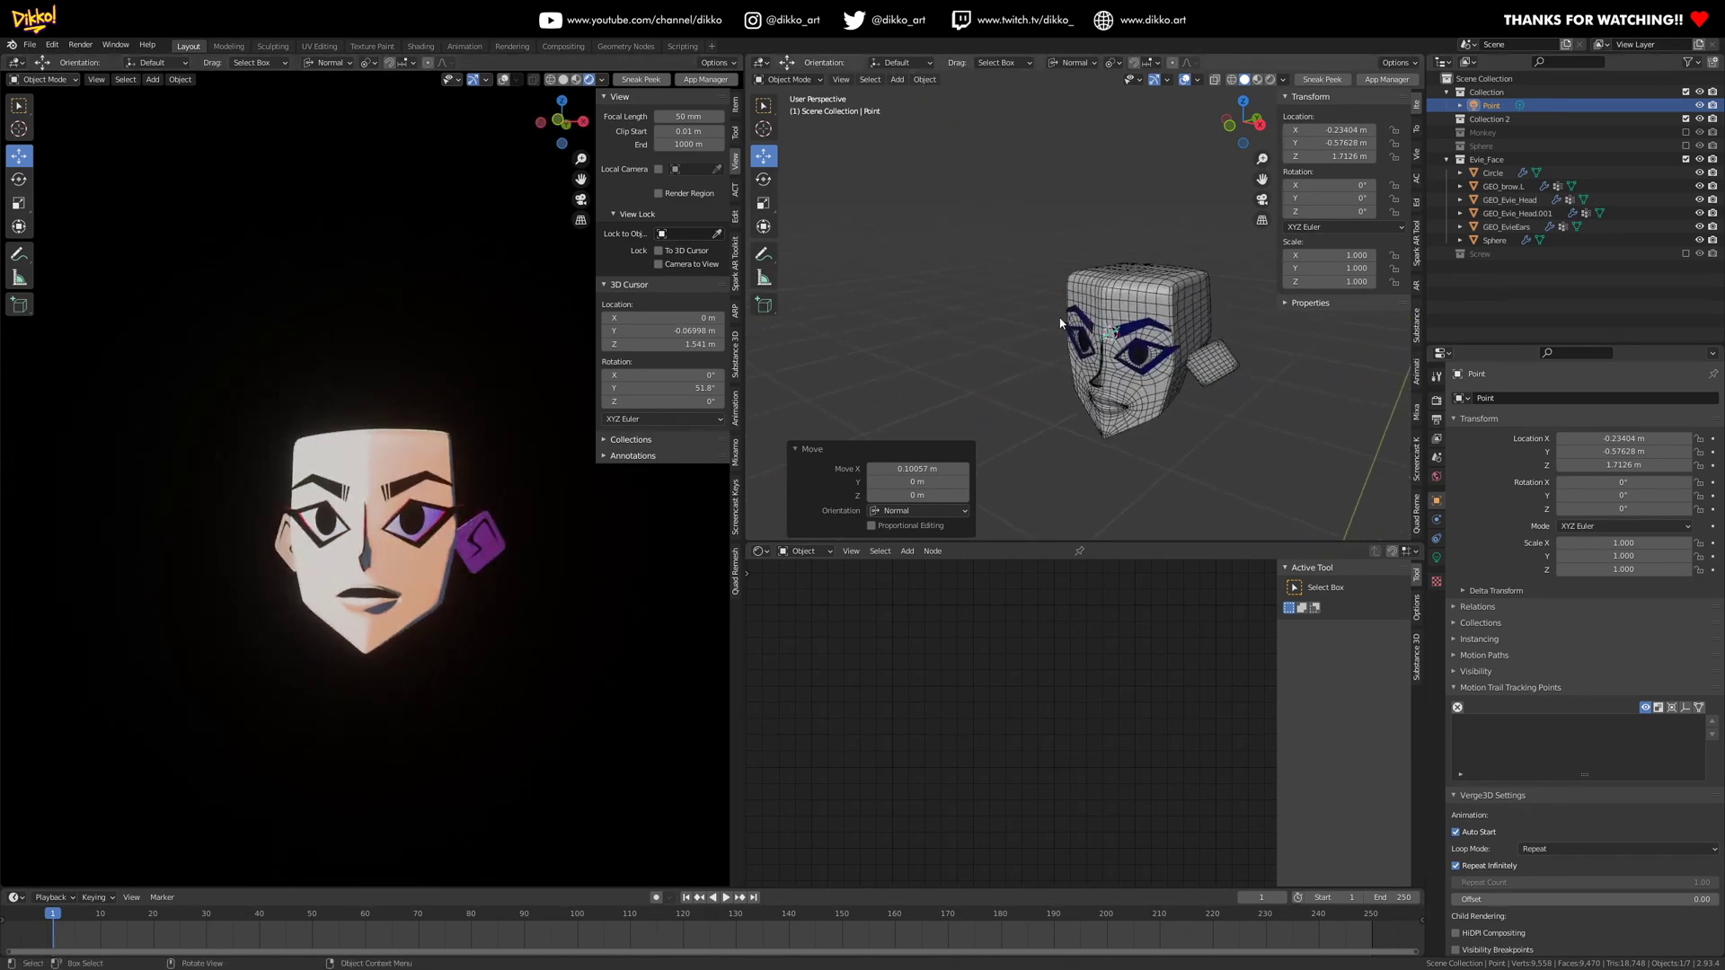
- Set the point light's radius to 0.044 m and its power to 10.4 W, checking the shadow edge from the side
left_click(1436, 558)
middle_click_drag(1114, 395, 1042, 410)
mouse_move(1633, 557)
left_mouse_down()
mouse_move(1572, 557)
mouse_move(1679, 557)
mouse_move(1622, 557)
mouse_move(1680, 556)
mouse_move(1631, 557)
mouse_move(1657, 557)
left_mouse_up()
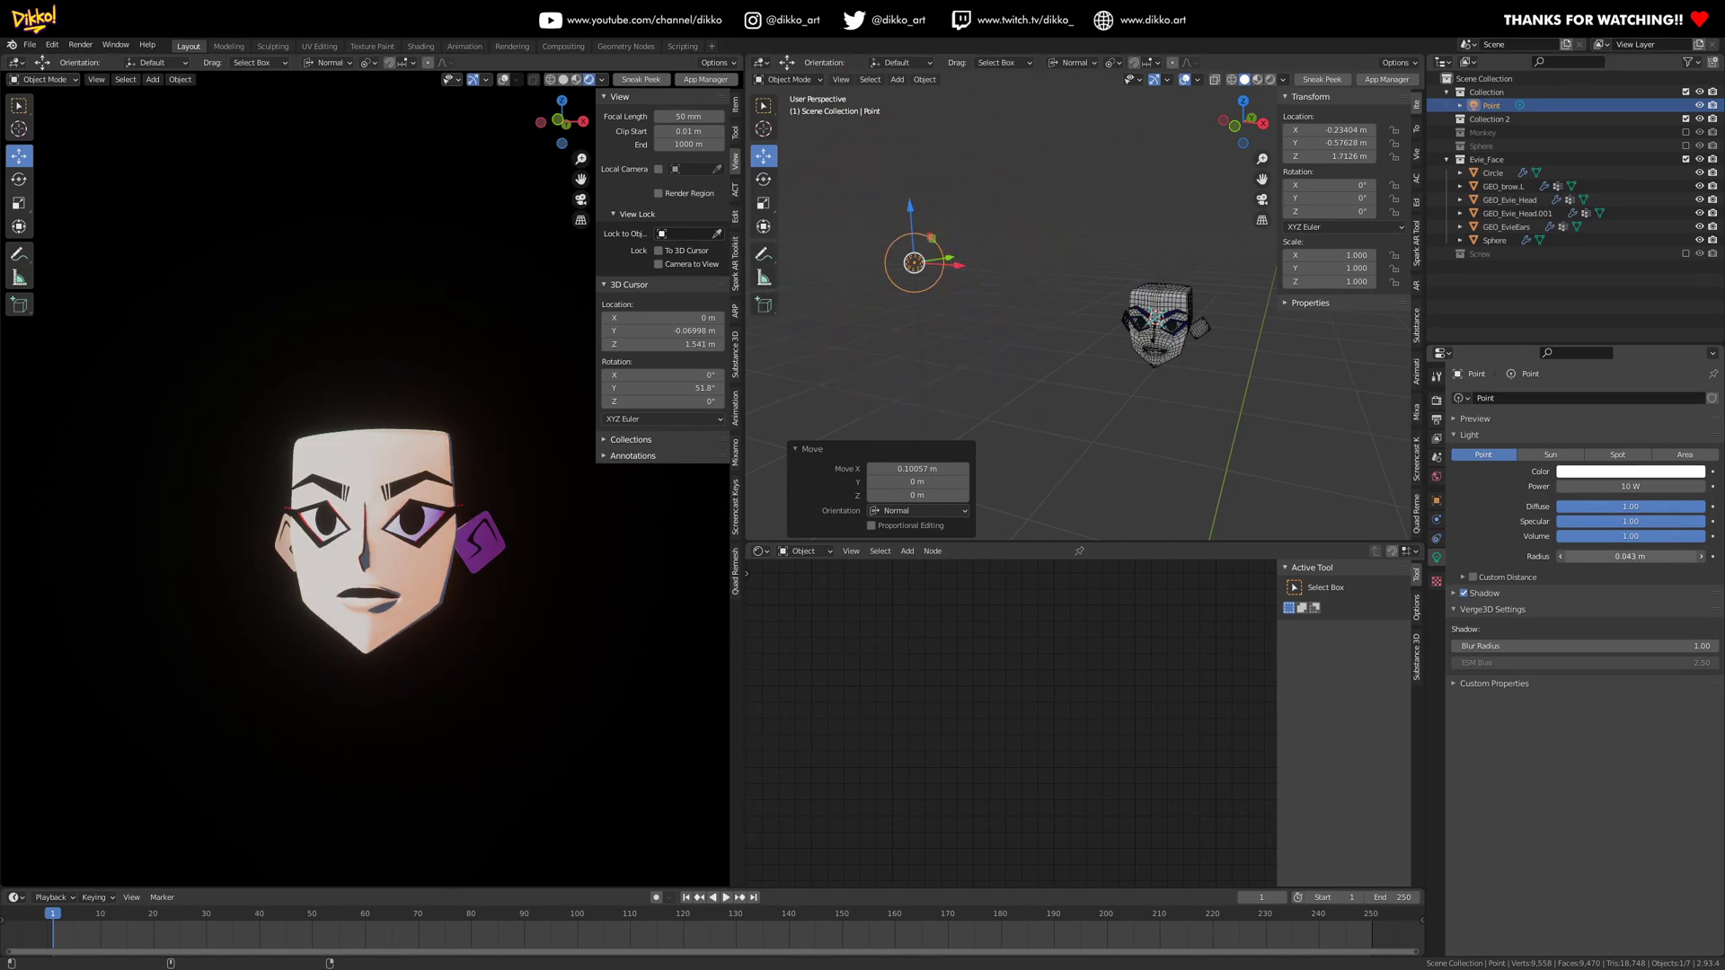
middle_click_drag(375, 568, 623, 597)
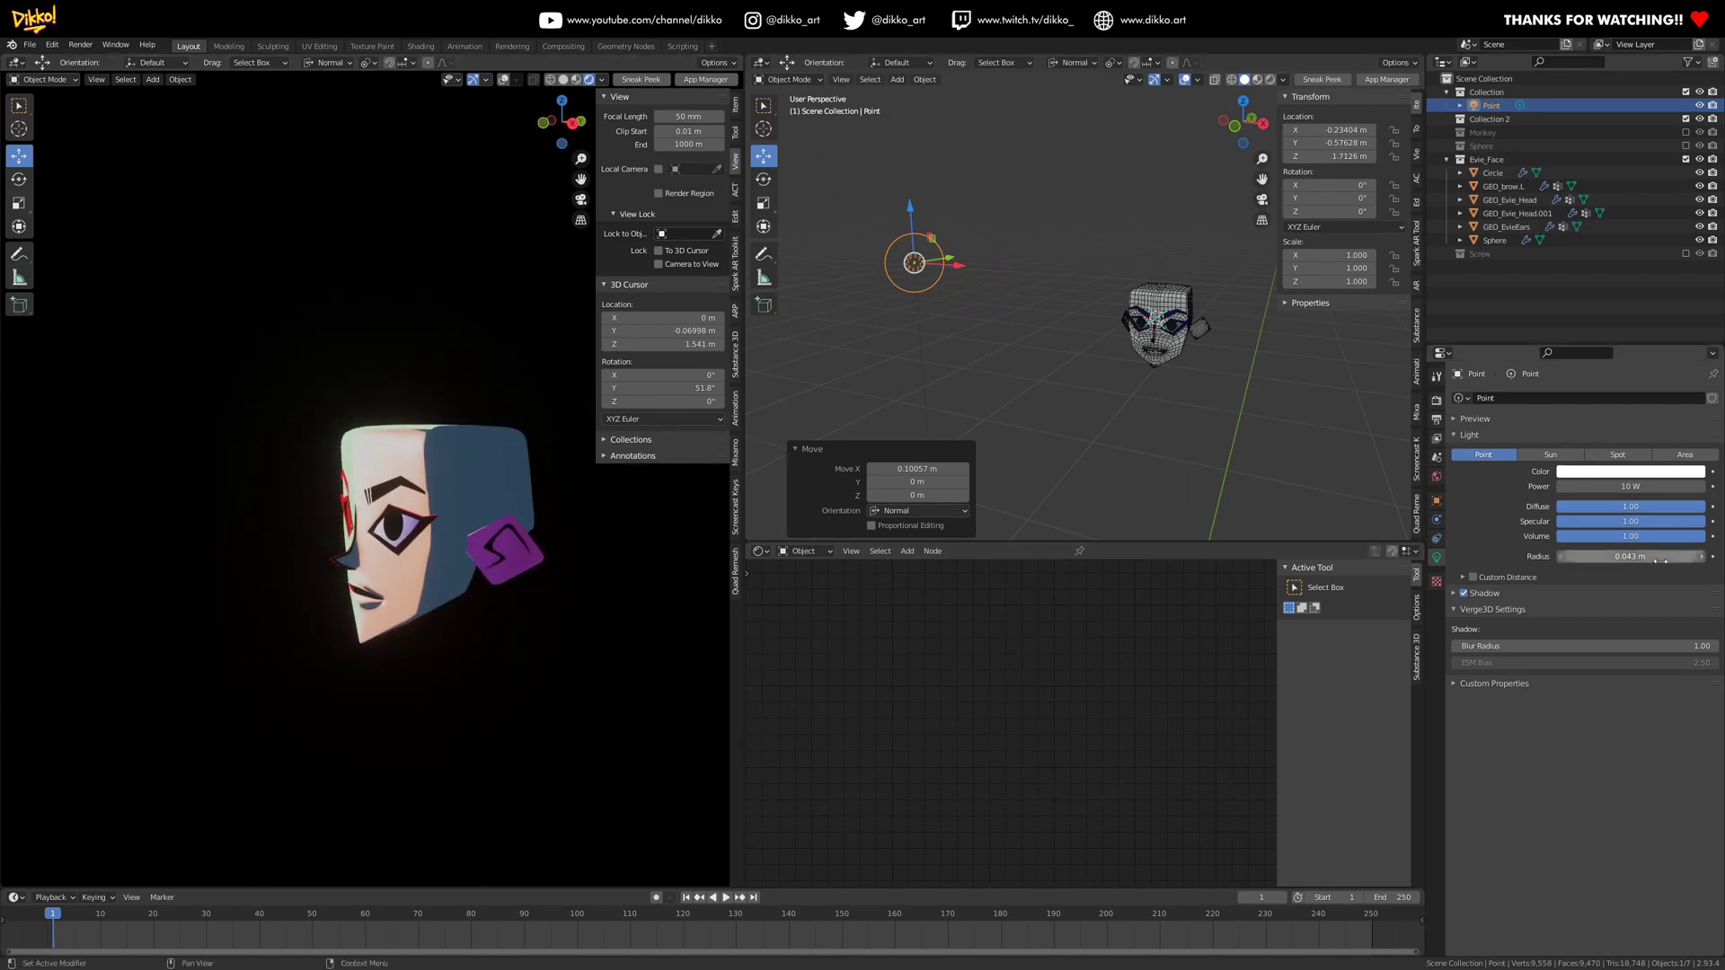
mouse_move(1630, 556)
left_mouse_down()
mouse_move(1662, 556)
mouse_move(1626, 557)
left_mouse_up()
middle_click_drag(1024, 382, 968, 404)
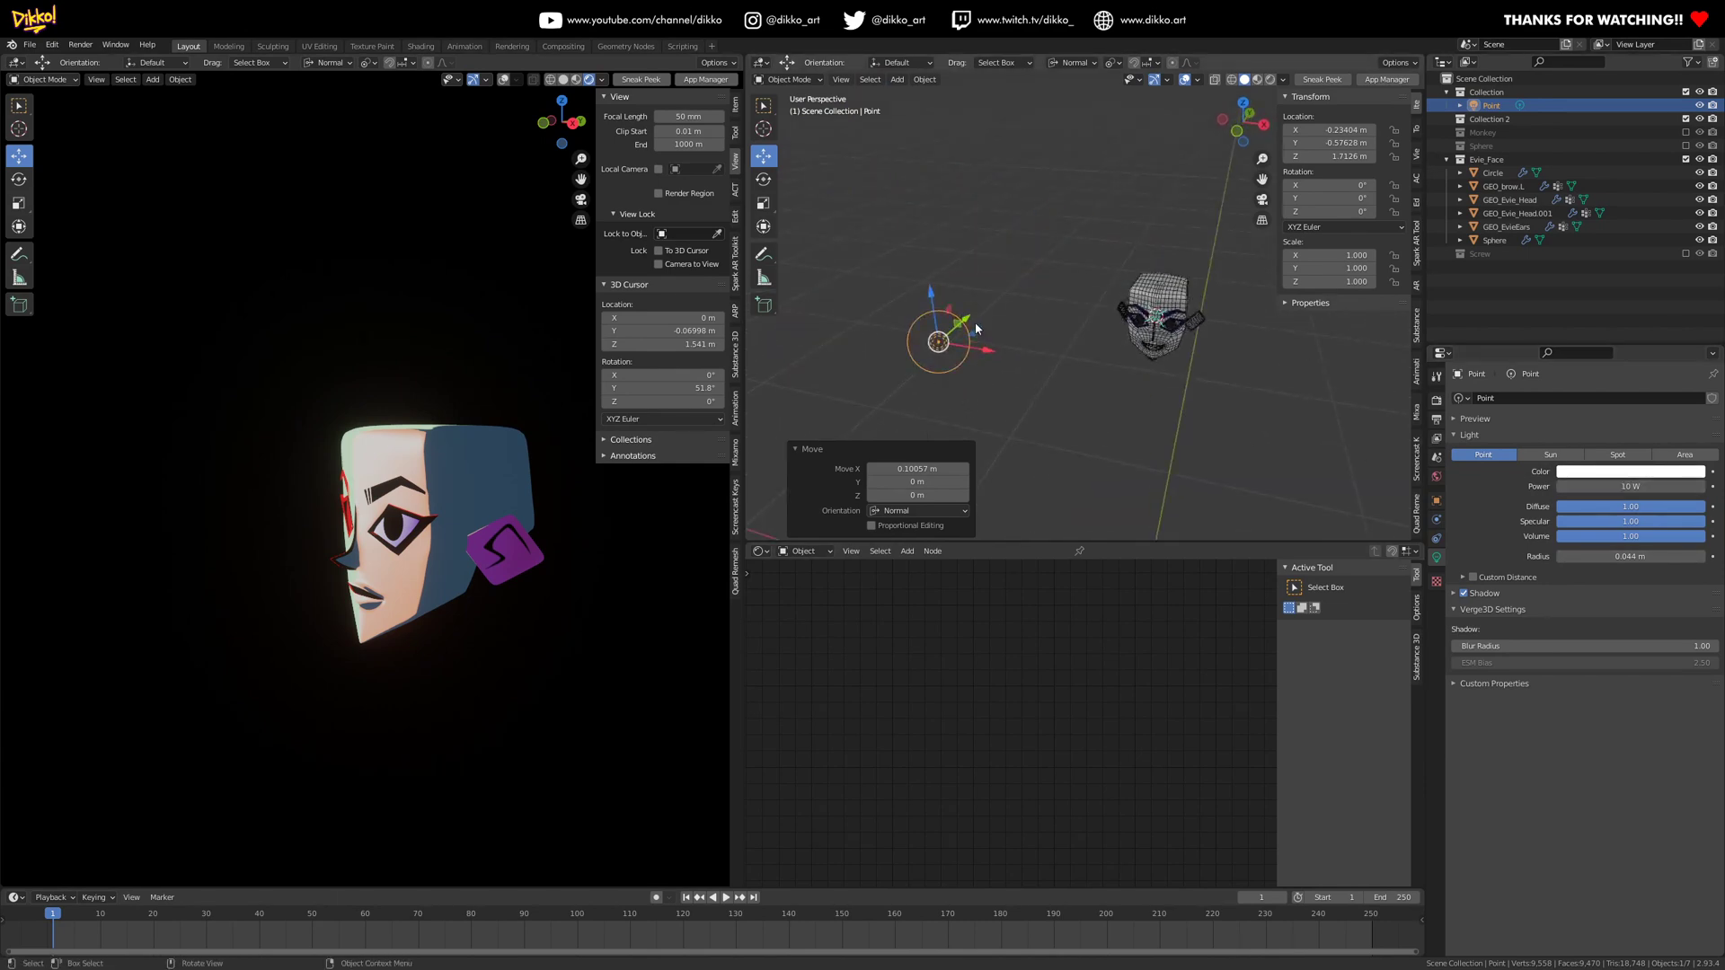
mouse_move(1630, 486)
left_mouse_down()
mouse_move(1590, 486)
mouse_move(1674, 486)
mouse_move(1657, 486)
left_mouse_up()
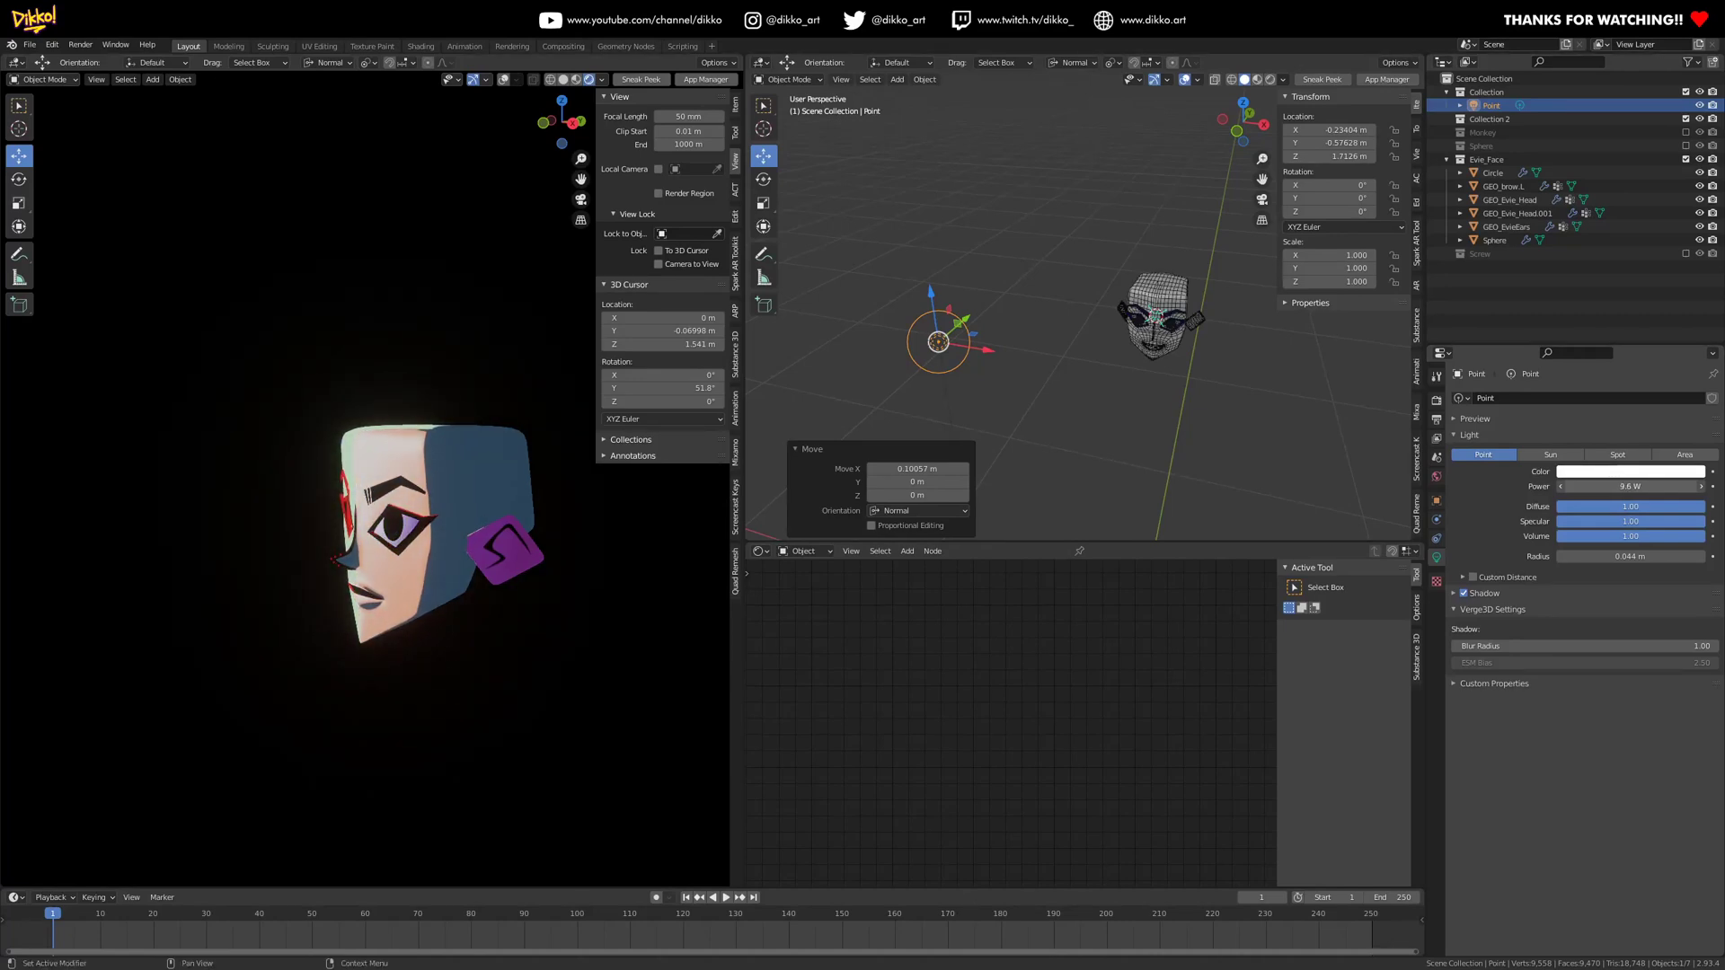
- Move the point light along its Y axis closer to the head and readjust its position while viewing the face from the front
left_click_drag(972, 318, 1027, 269)
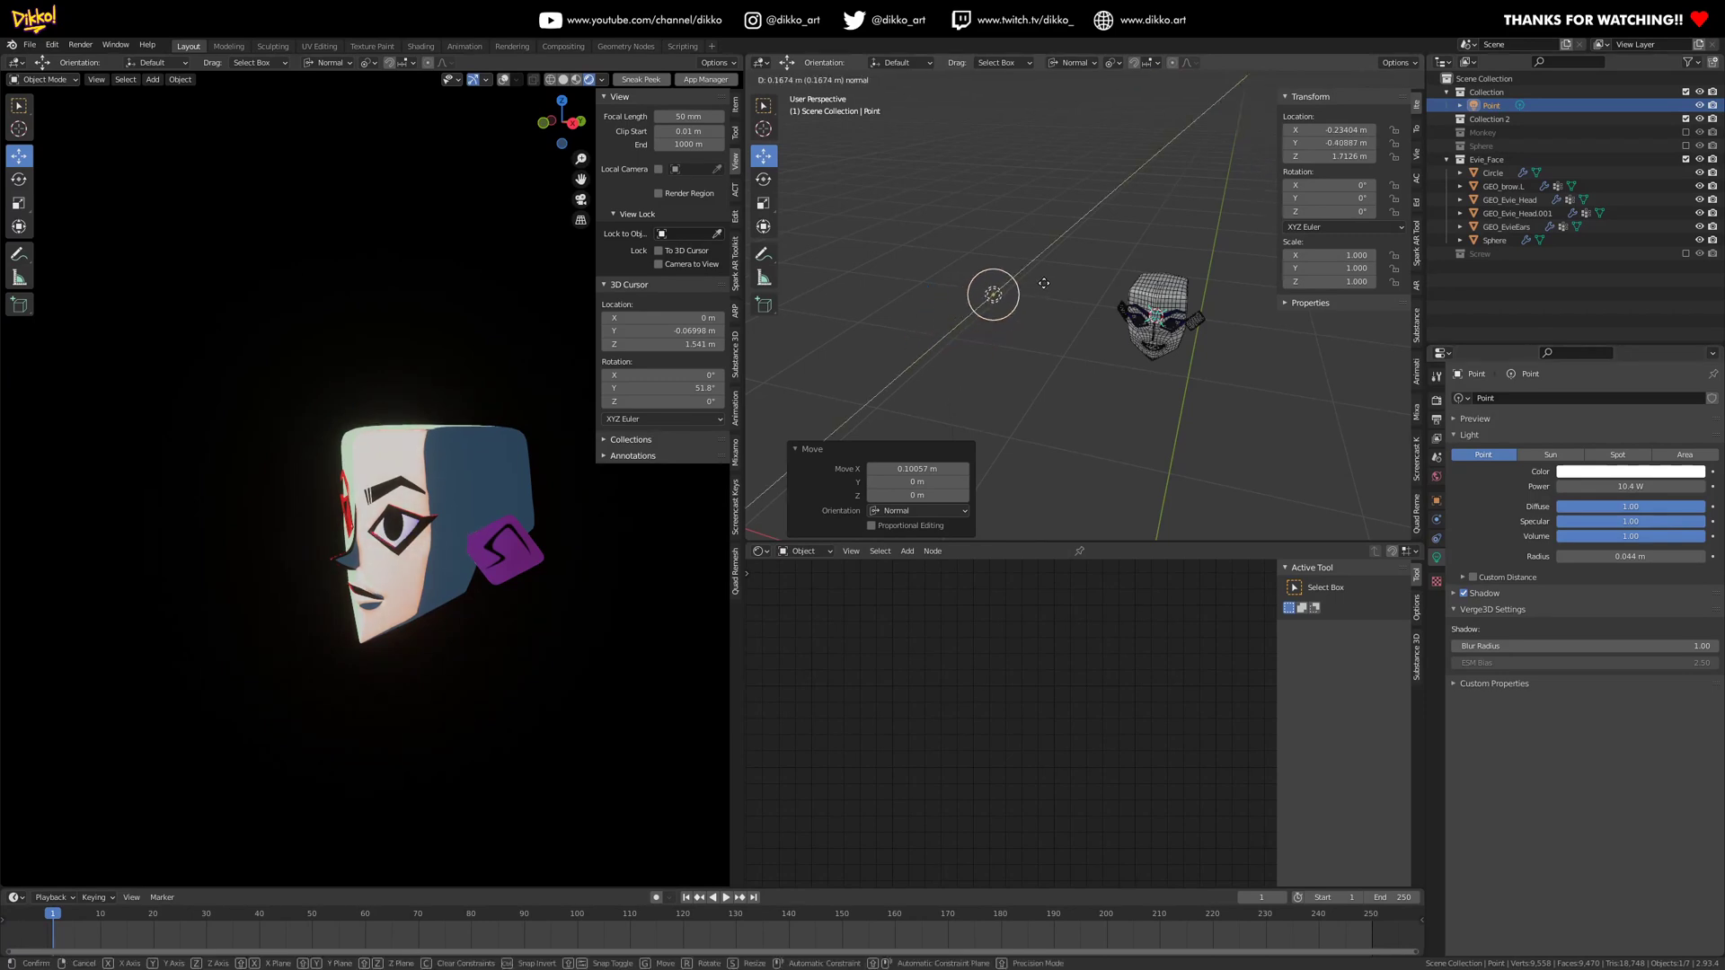
middle_click_drag(1043, 306, 457, 449)
middle_click_drag(1055, 229, 995, 308)
left_click_drag(997, 293, 961, 305)
middle_click_drag(961, 305, 1089, 374)
- Select the head mesh and bring its SimpleToon V3.002 node and material output into view
scroll(1087, 341, "up", 6)
left_click(1077, 400)
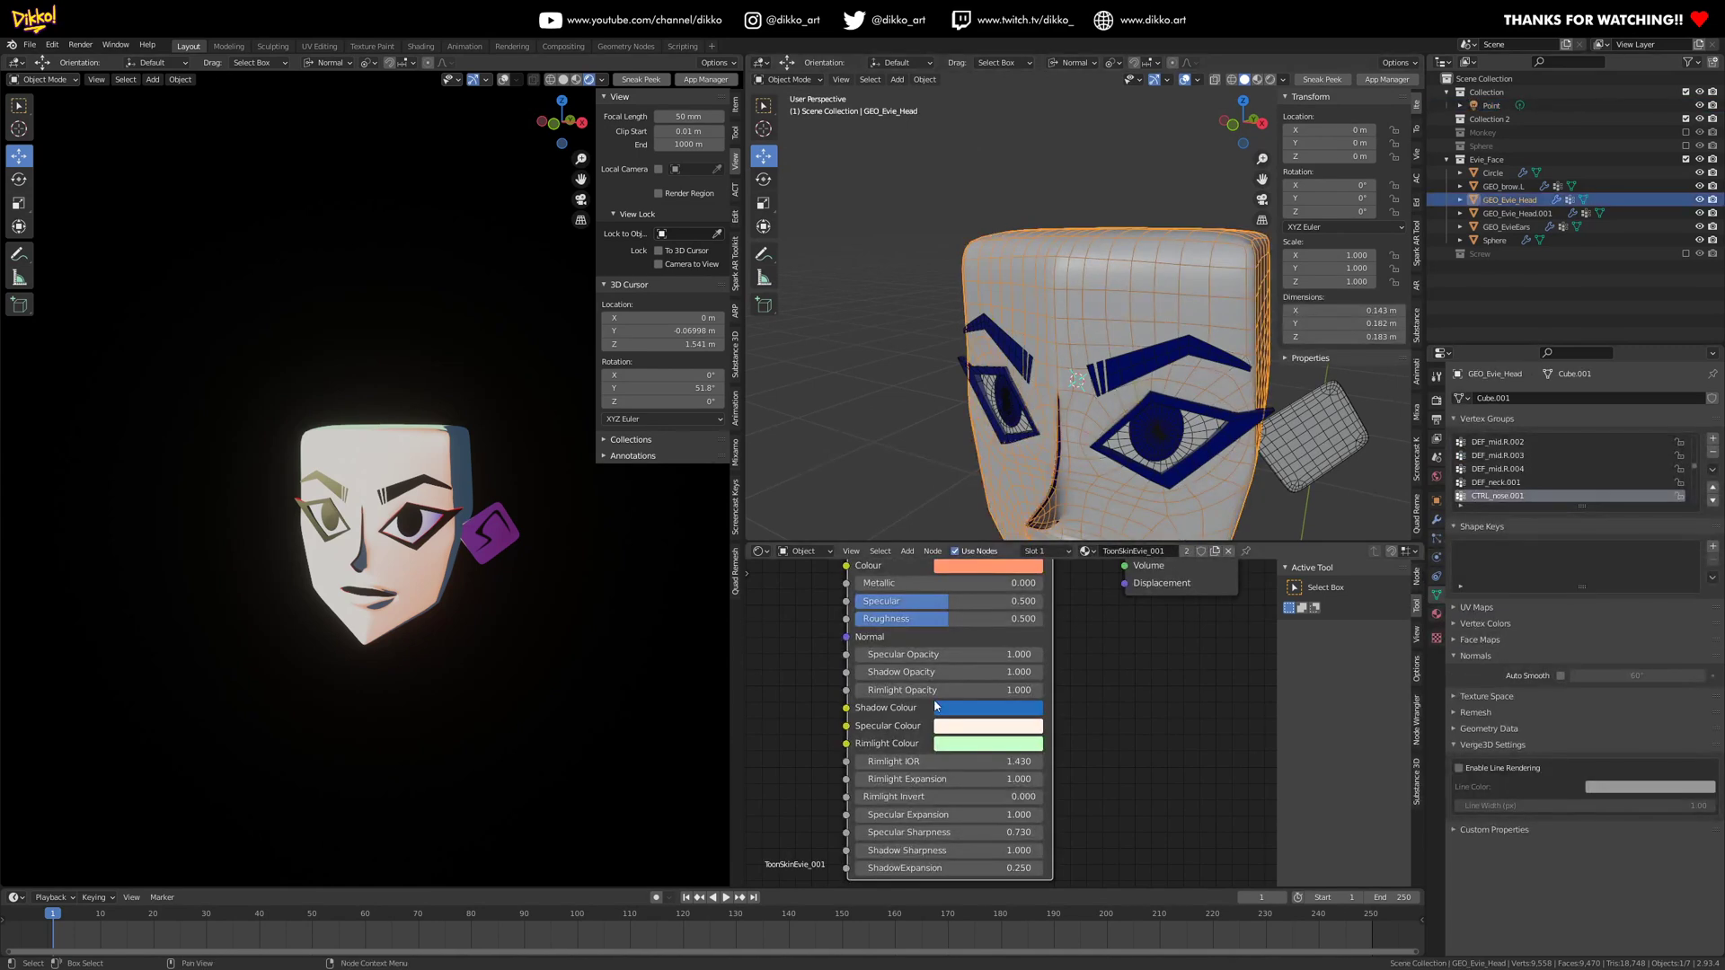
middle_click_drag(793, 666, 794, 729)
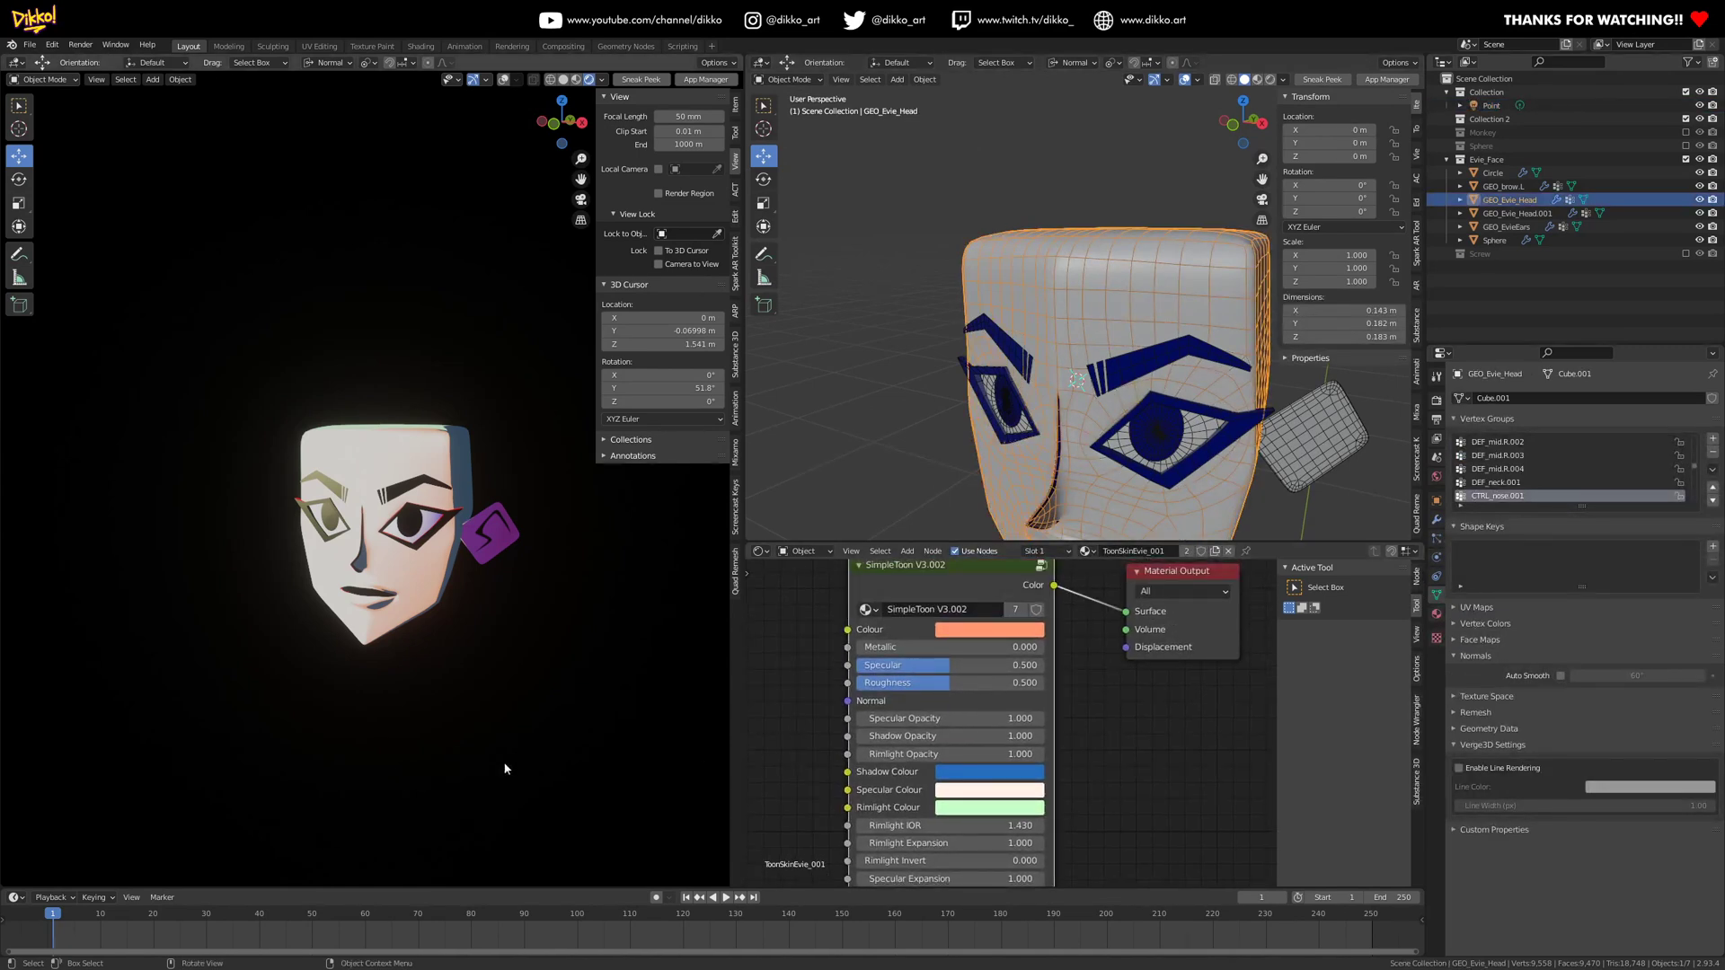